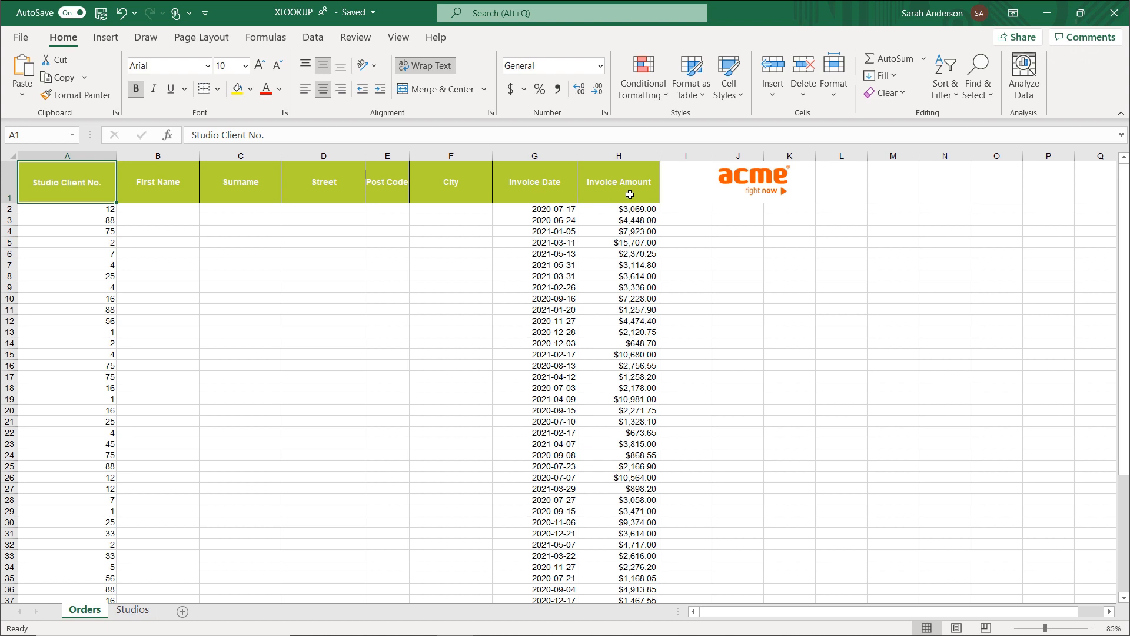
# Examine the studio list and its Studio Client No. column on the Studios sheet, and return to the Orders sheet.
pyautogui.click(133, 611)
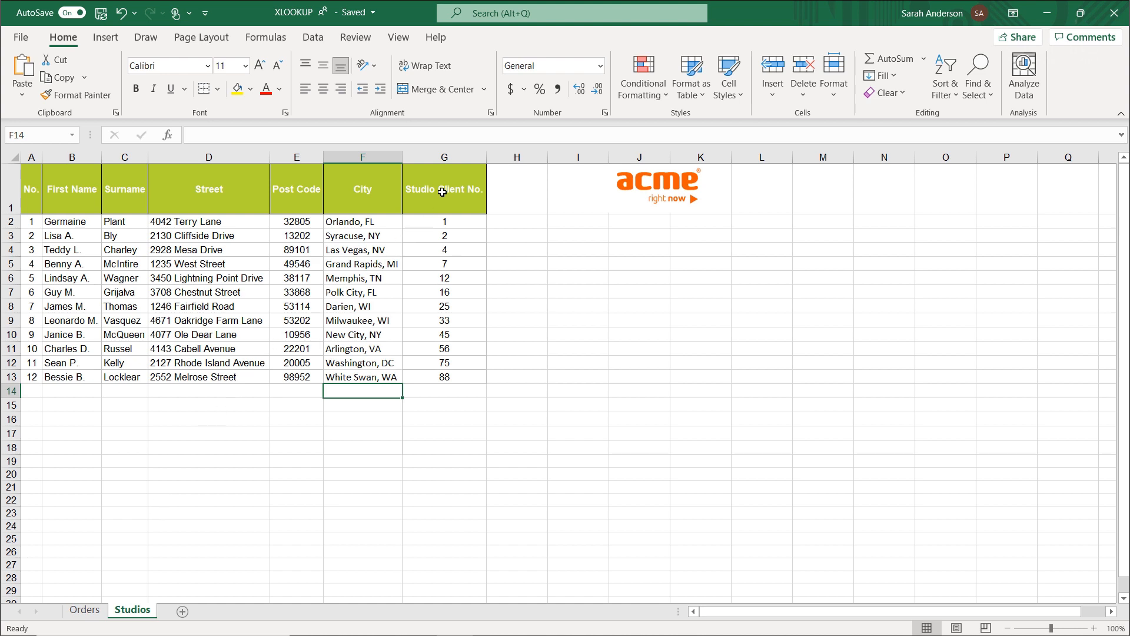
pyautogui.click(453, 156)
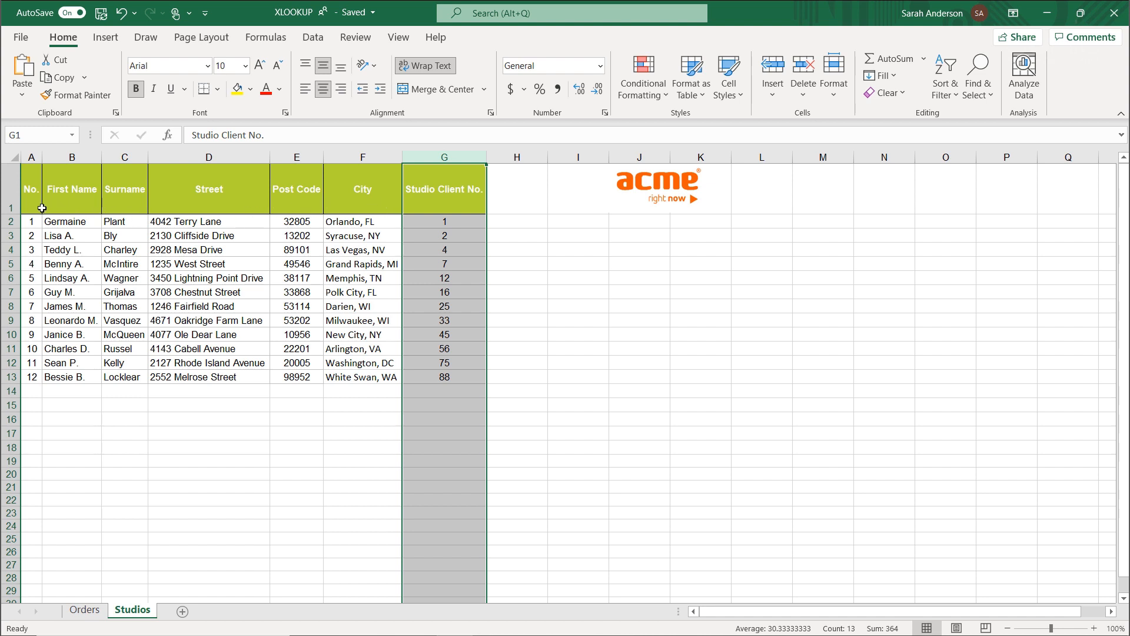
pyautogui.click(42, 207)
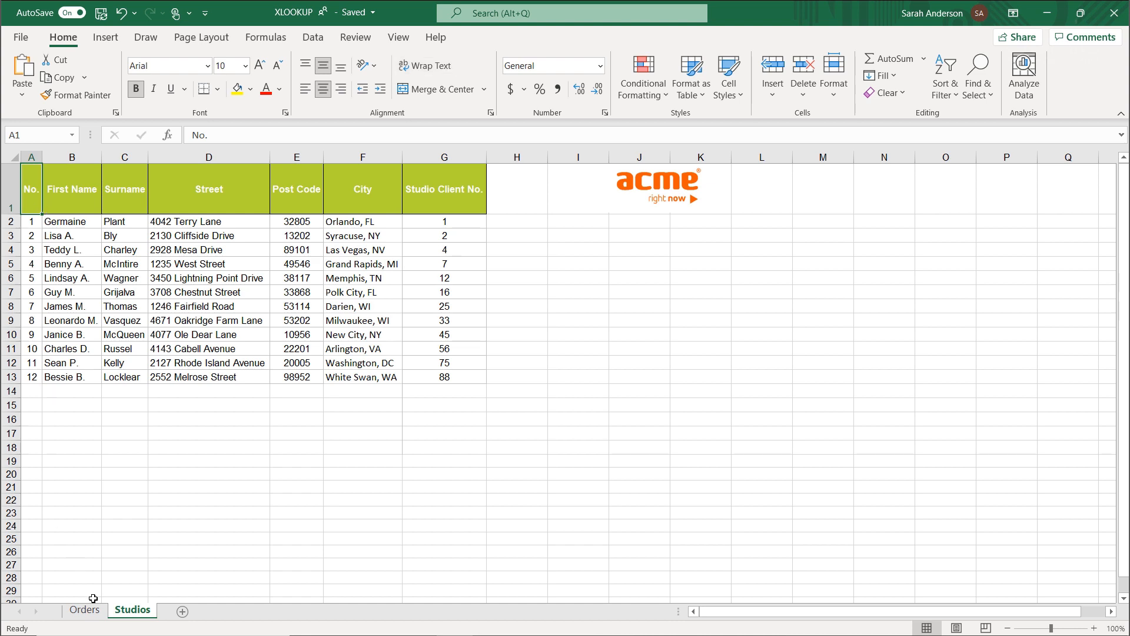
pyautogui.click(92, 616)
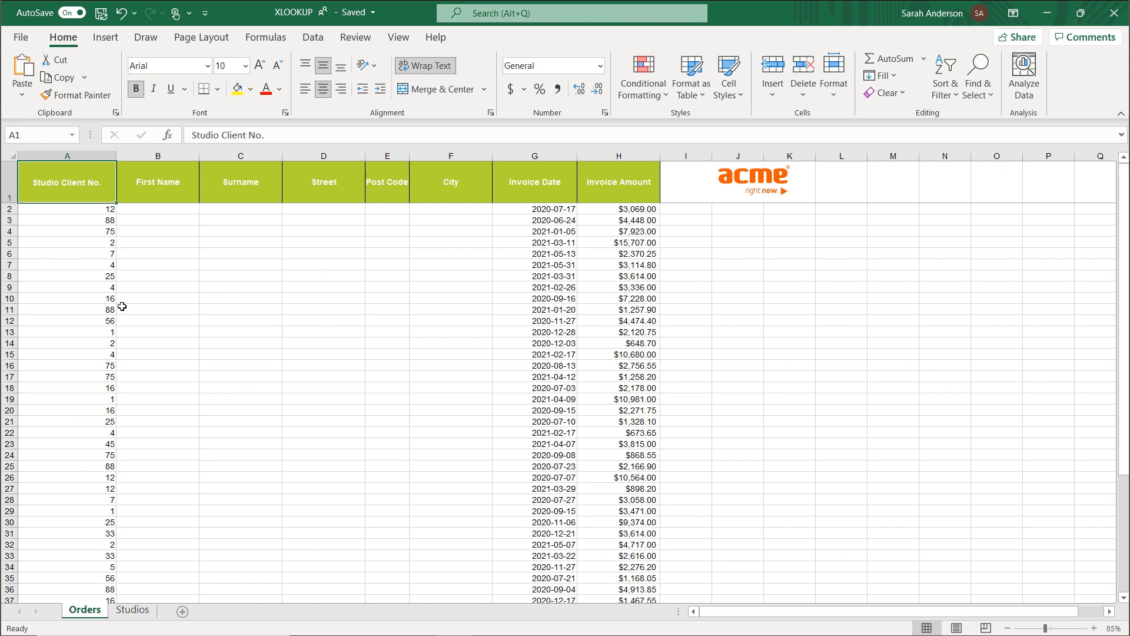
# Begin an XLOOKUP in cell B2 of the Orders sheet with the function arguments dialog, and set its lookup value to A2.
pyautogui.click(164, 213)
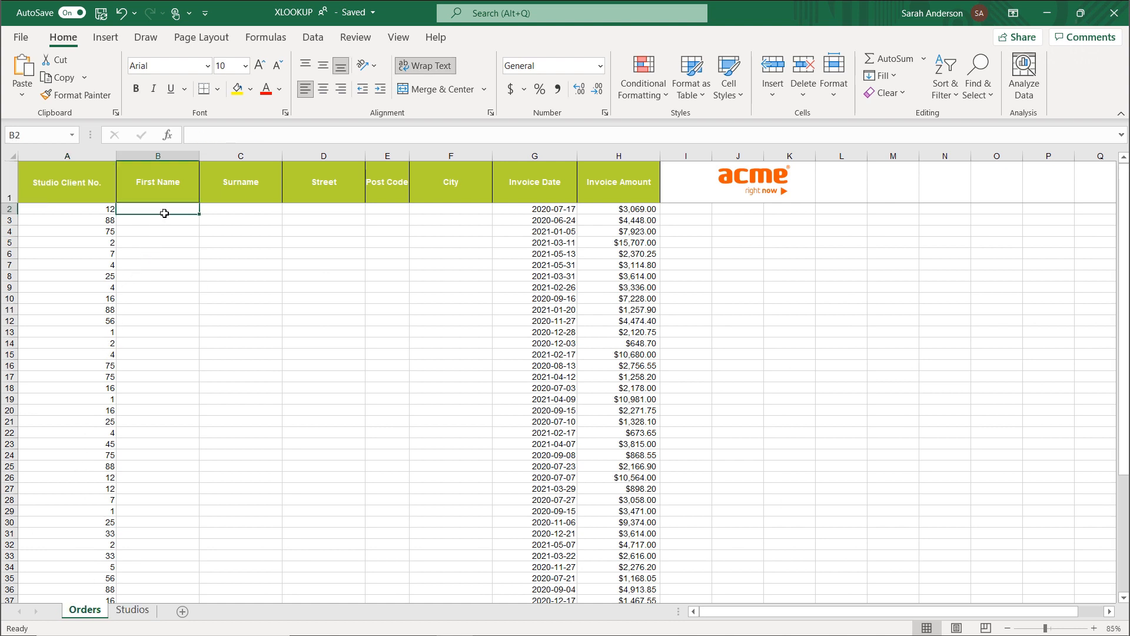
pyautogui.write('=')
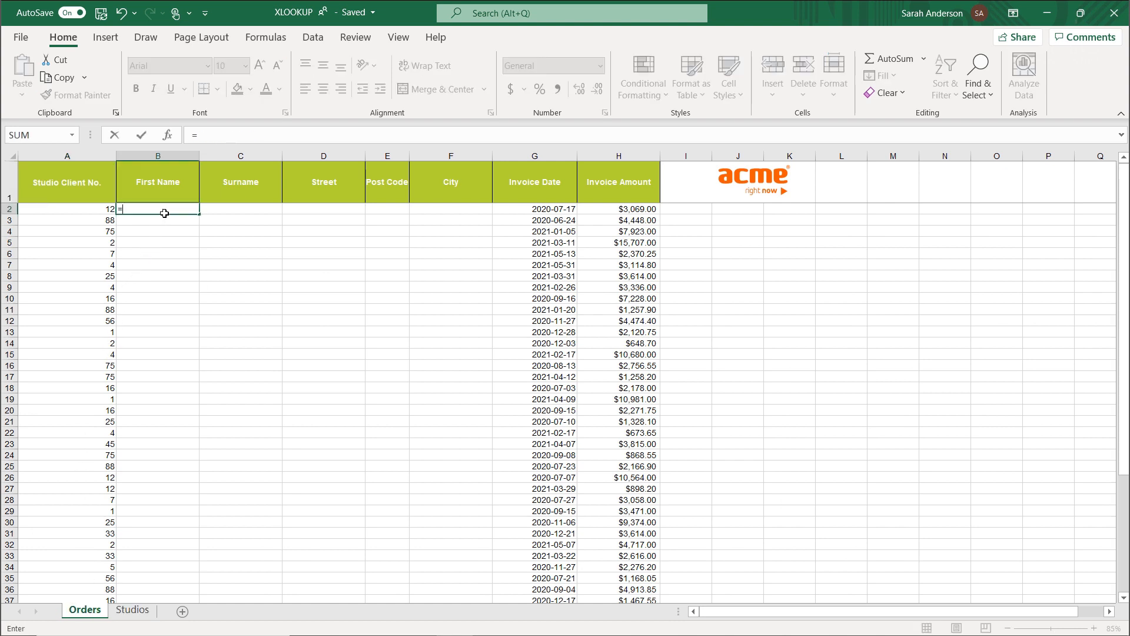
pyautogui.write('x')
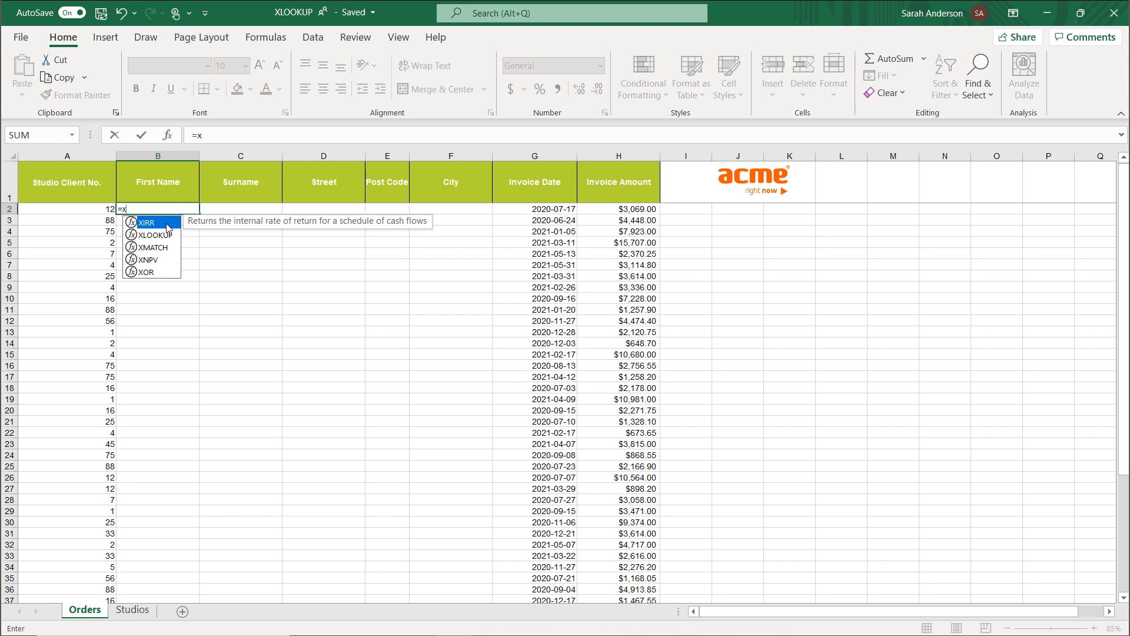
pyautogui.doubleClick(170, 236)
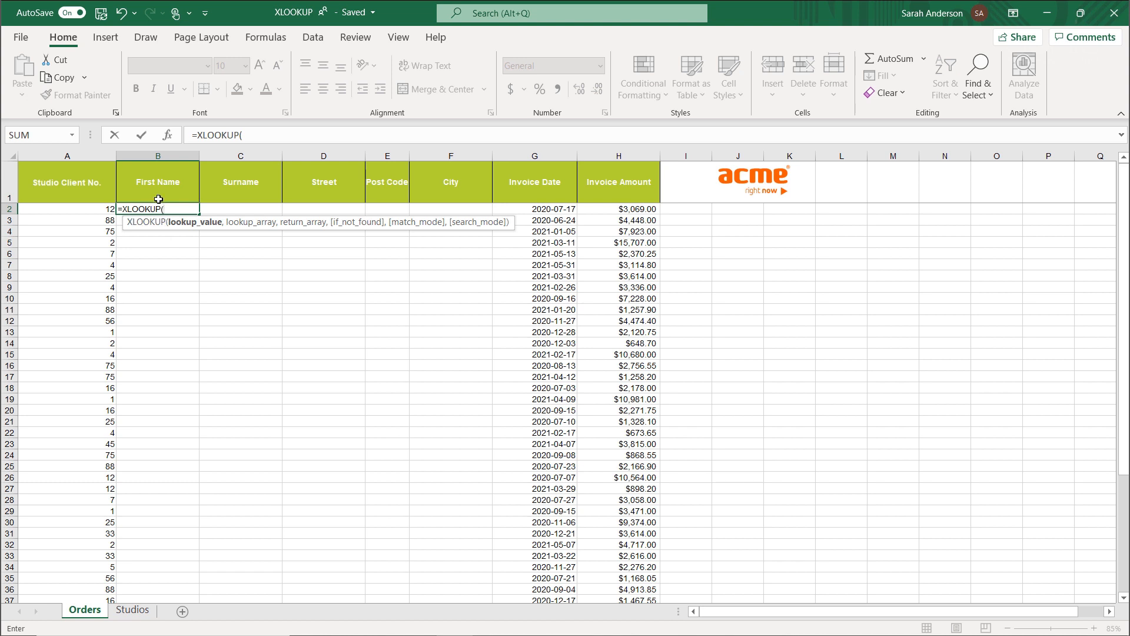
pyautogui.click(167, 139)
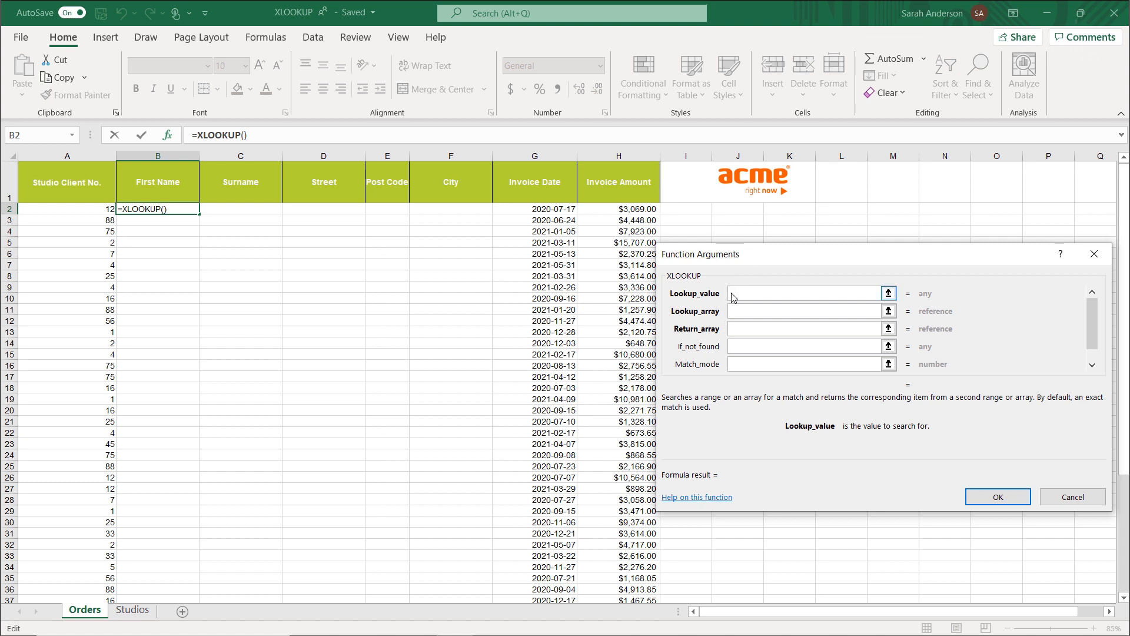
pyautogui.moveTo(1094, 307)
pyautogui.mouseDown()
pyautogui.moveTo(1093, 324)
pyautogui.moveTo(1090, 300)
pyautogui.mouseUp()
pyautogui.click(763, 295)
pyautogui.click(91, 210)
# Set the lookup array to the client numbers in G2:G13 on the Studios sheet.
pyautogui.click(756, 312)
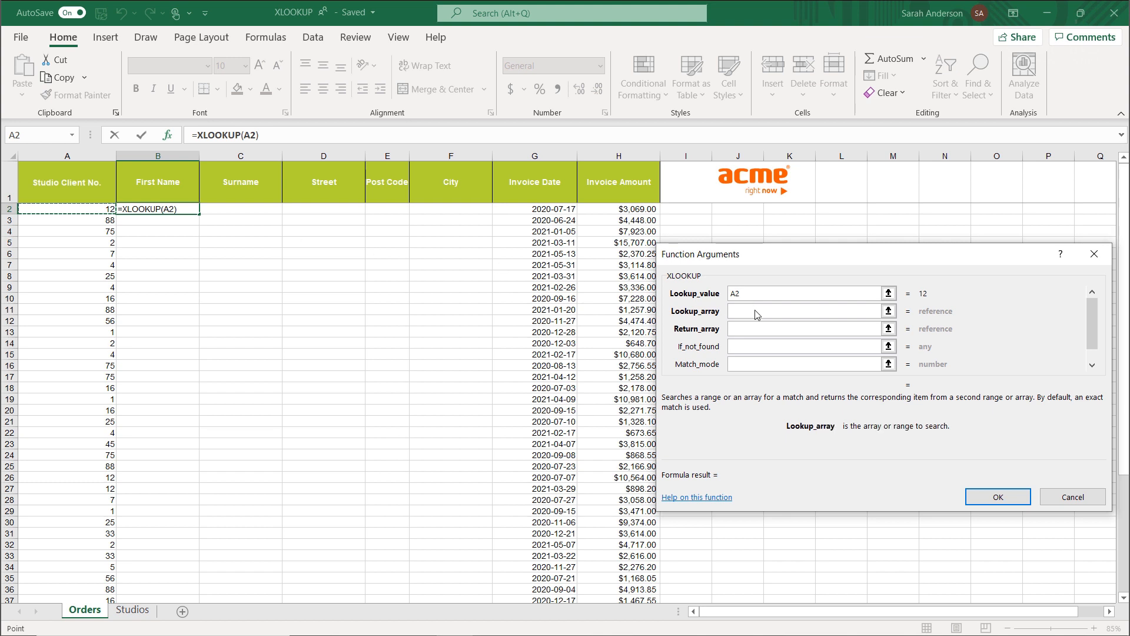
pyautogui.click(139, 612)
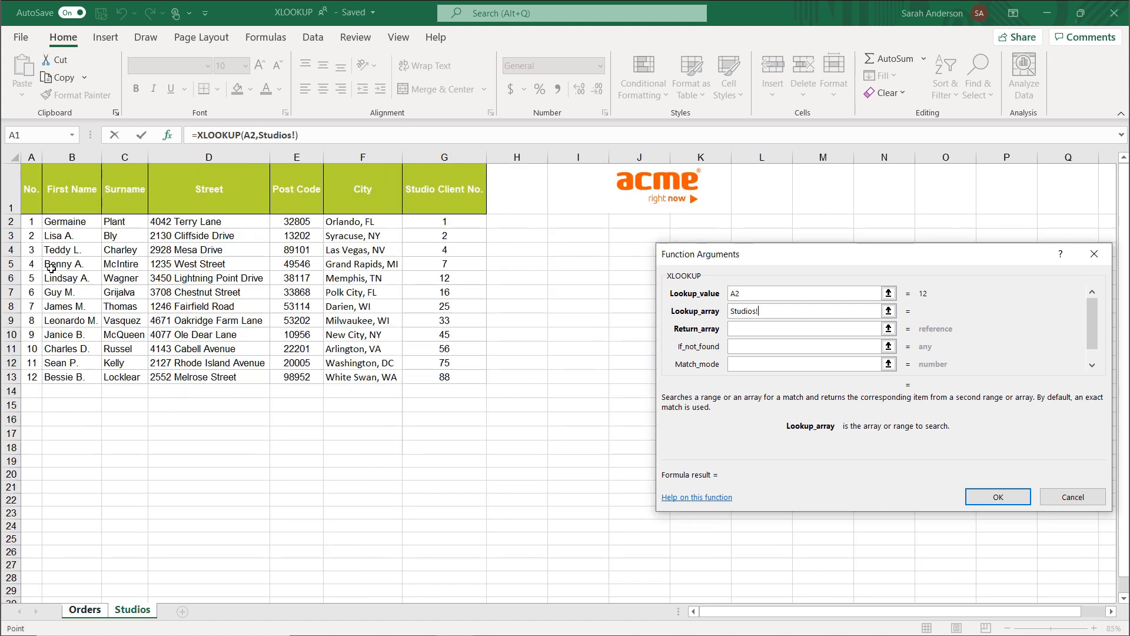
pyautogui.click(462, 220)
pyautogui.keyDown('shift'); pyautogui.click(458, 377); pyautogui.keyUp('shift')
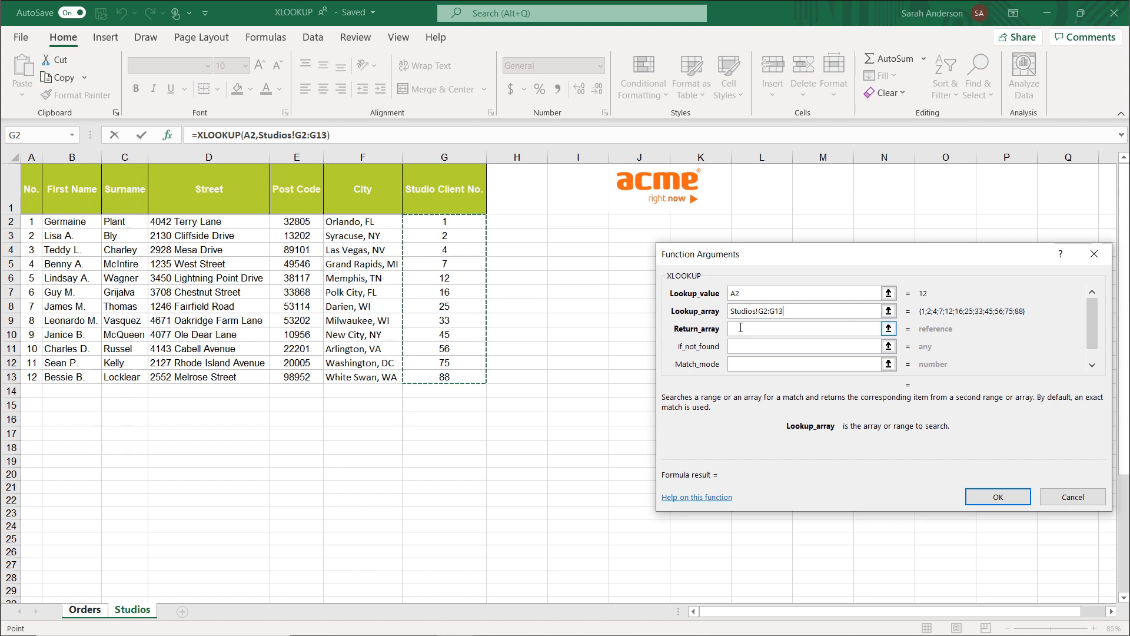
# Set the return array to the name and address data in B2:F13 on the Studios sheet.
pyautogui.click(740, 328)
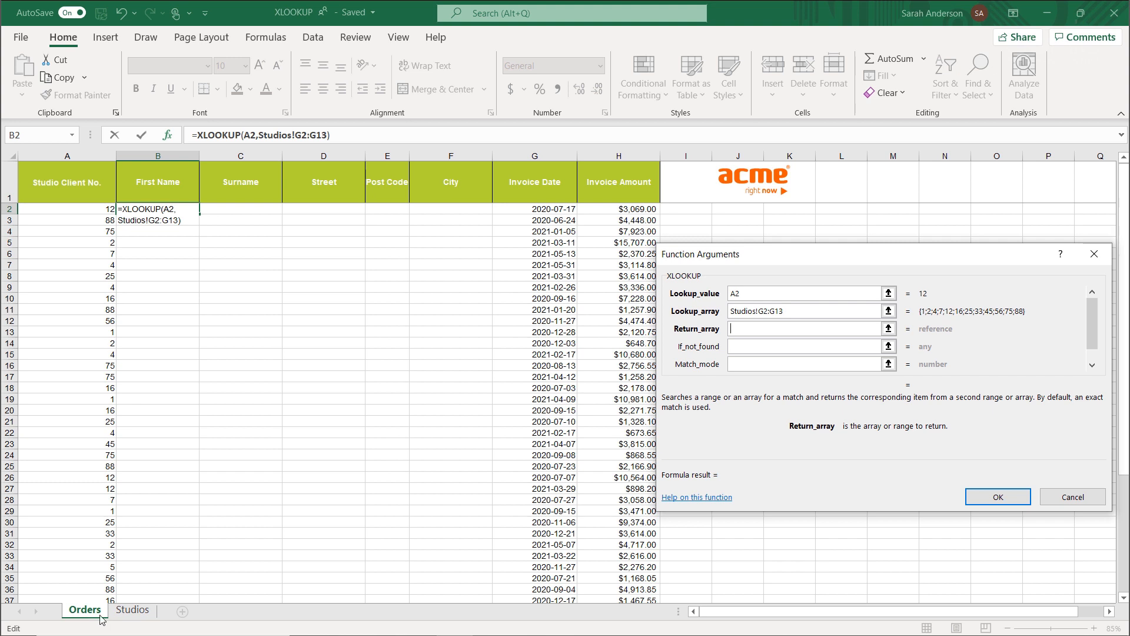
pyautogui.click(134, 616)
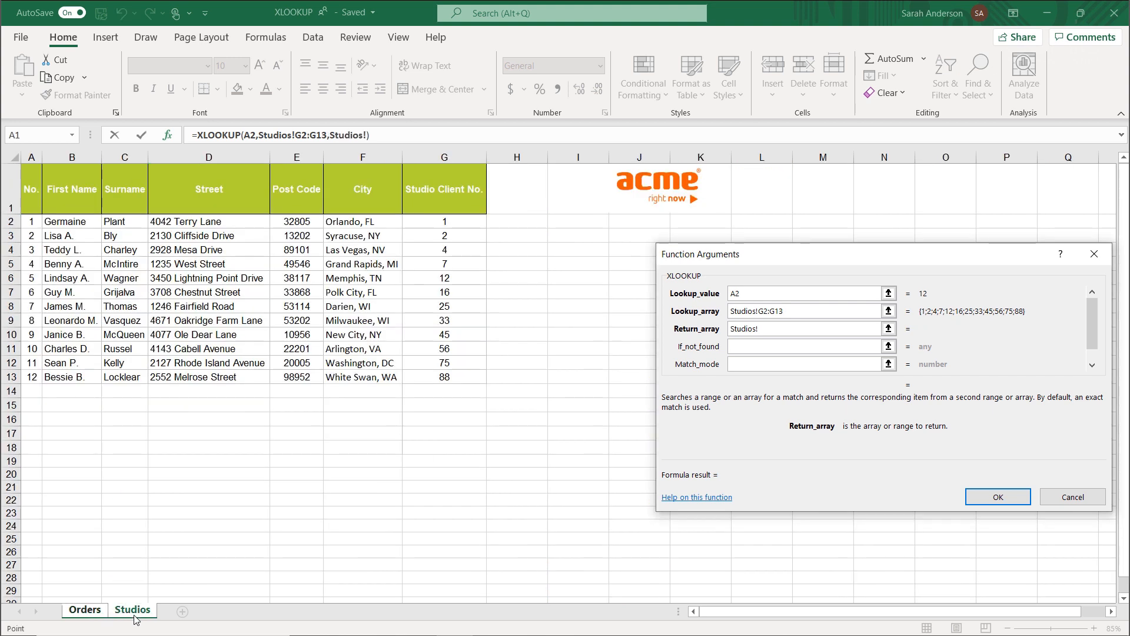
pyautogui.click(72, 225)
pyautogui.moveTo(72, 225); pyautogui.dragTo(345, 381)
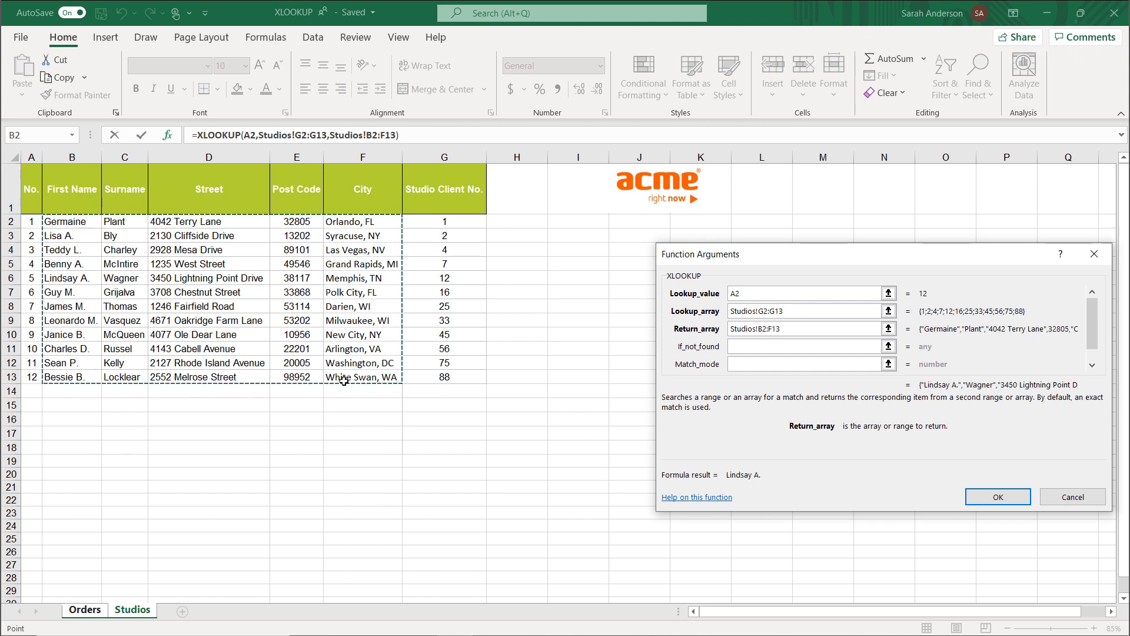
# Set the XLOOKUP's If_not_found argument to the text "no ACME sports studio".
pyautogui.click(747, 345)
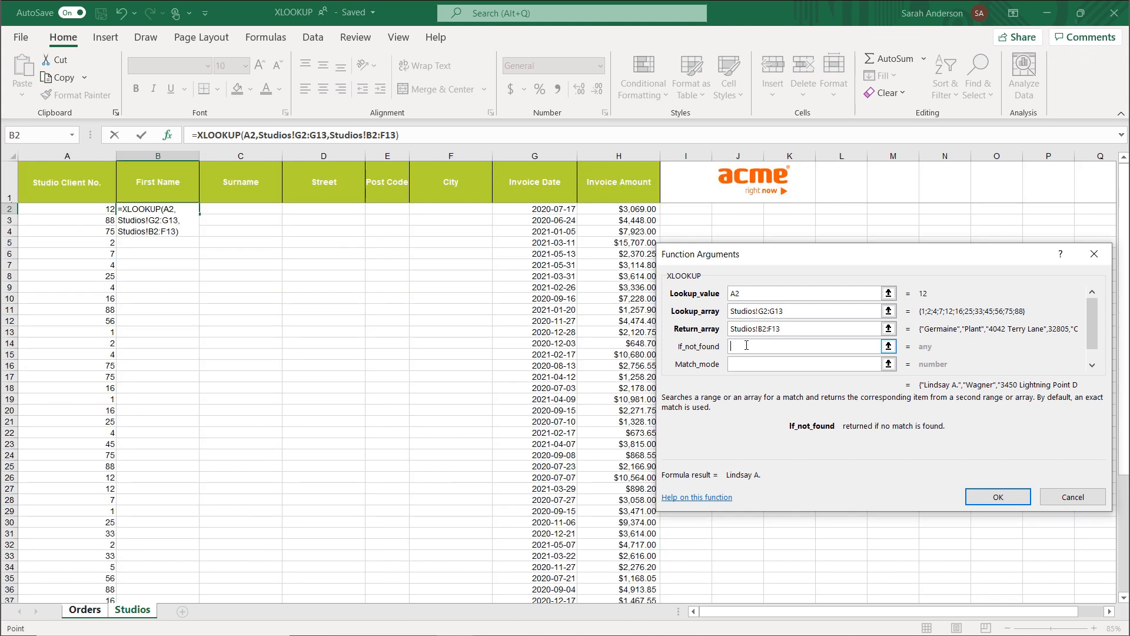
pyautogui.write('no ACM')
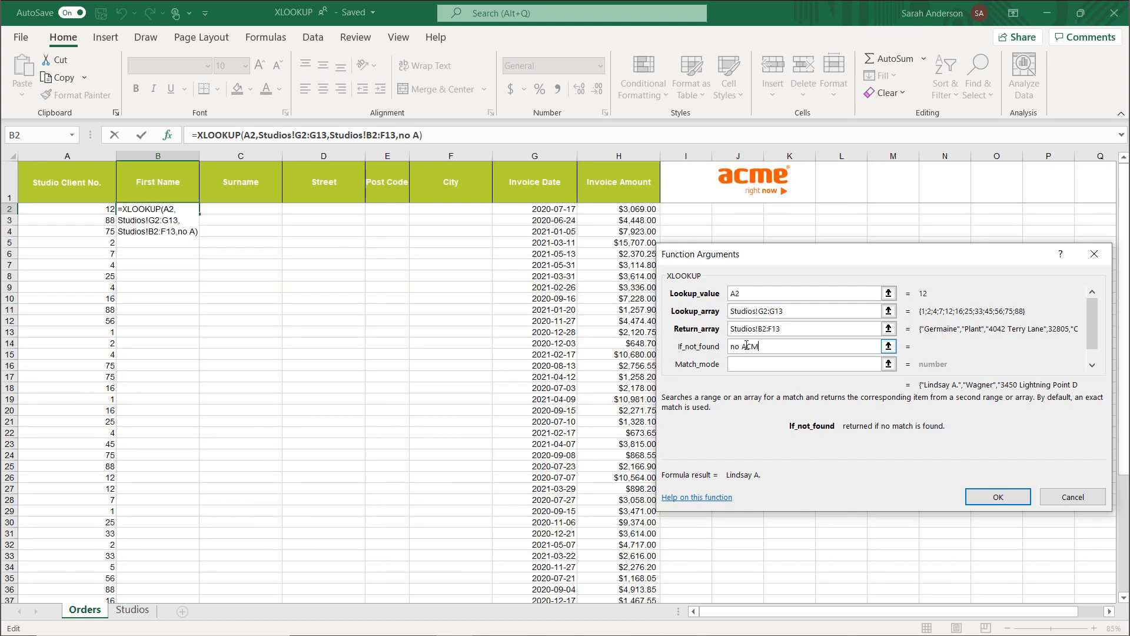
pyautogui.write('E sports studio')
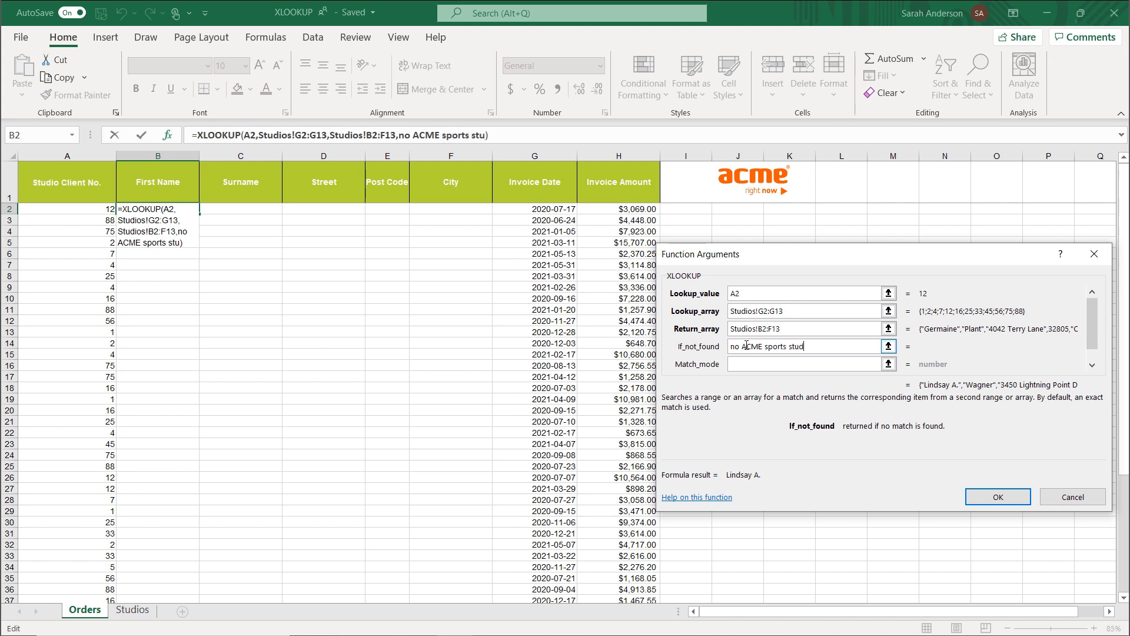
# Consult the online XLOOKUP help article, and confirm the formula with match mode and search mode left blank.
pyautogui.click(744, 363)
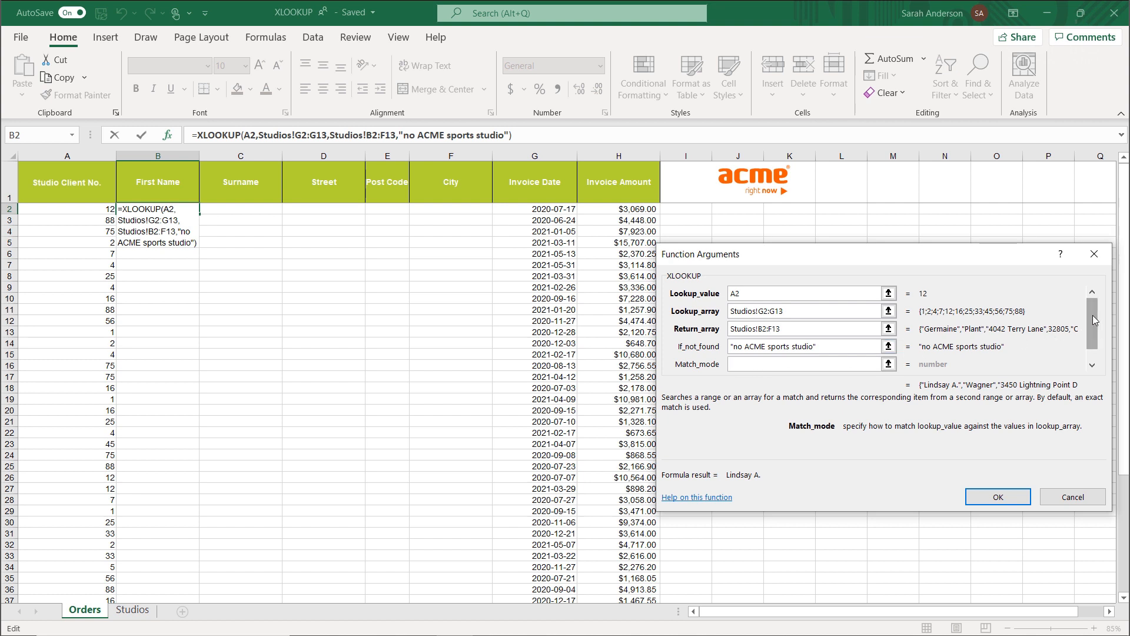
pyautogui.moveTo(1092, 319); pyautogui.dragTo(1093, 334)
pyautogui.click(773, 364)
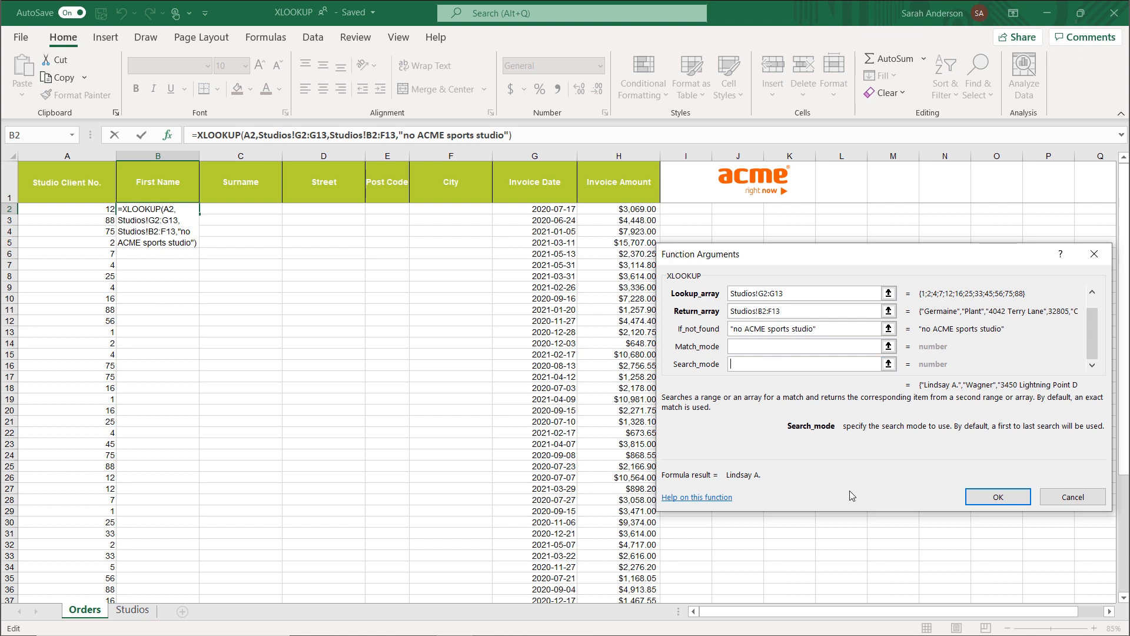
pyautogui.click(698, 501)
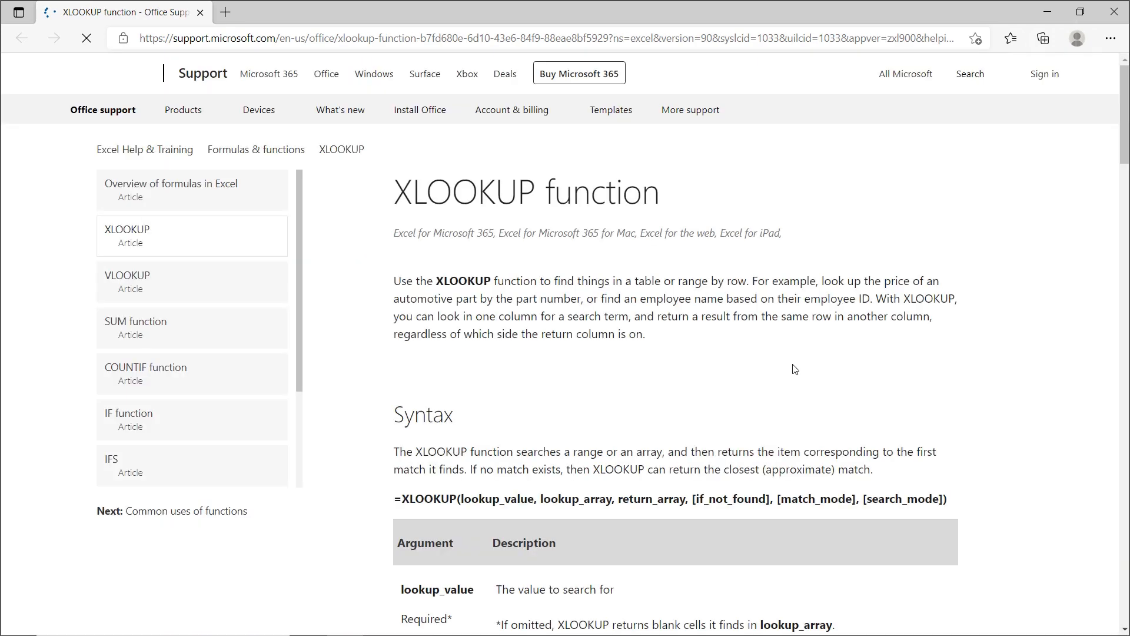
pyautogui.moveTo(1122, 98); pyautogui.dragTo(1115, 214)
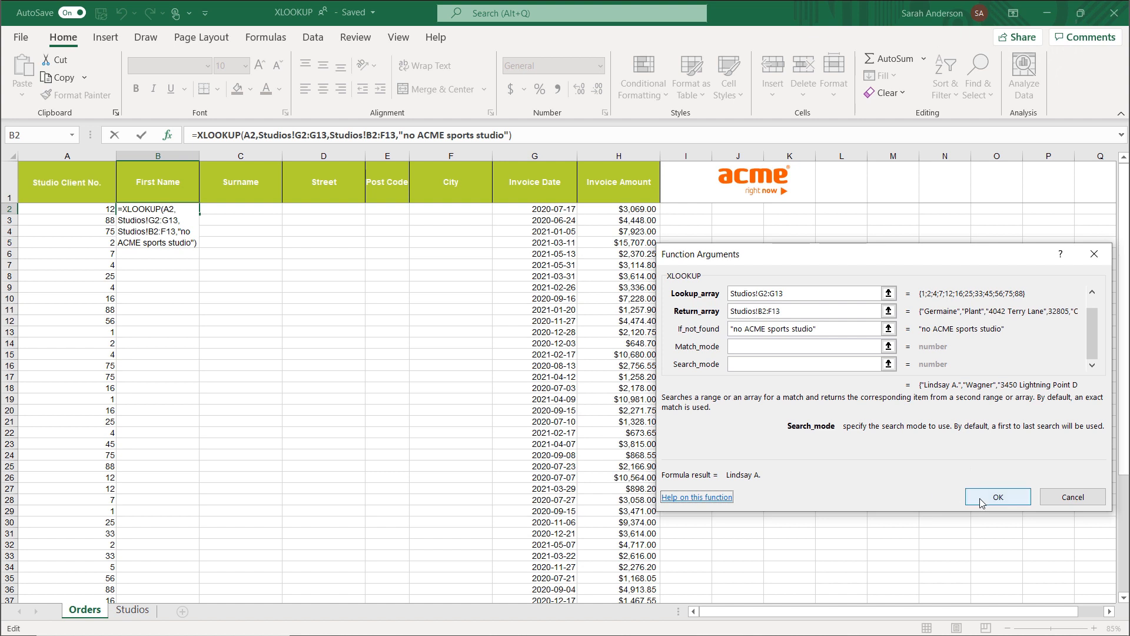
pyautogui.click(982, 501)
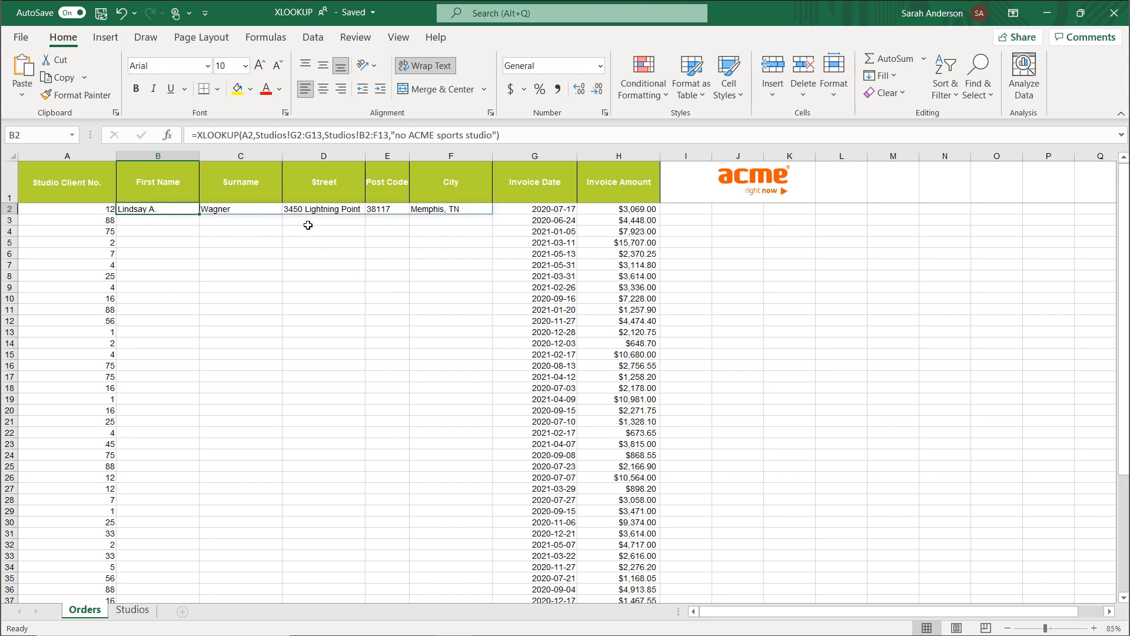
# Try to clear the spilled surname result in cell C2.
pyautogui.click(219, 211)
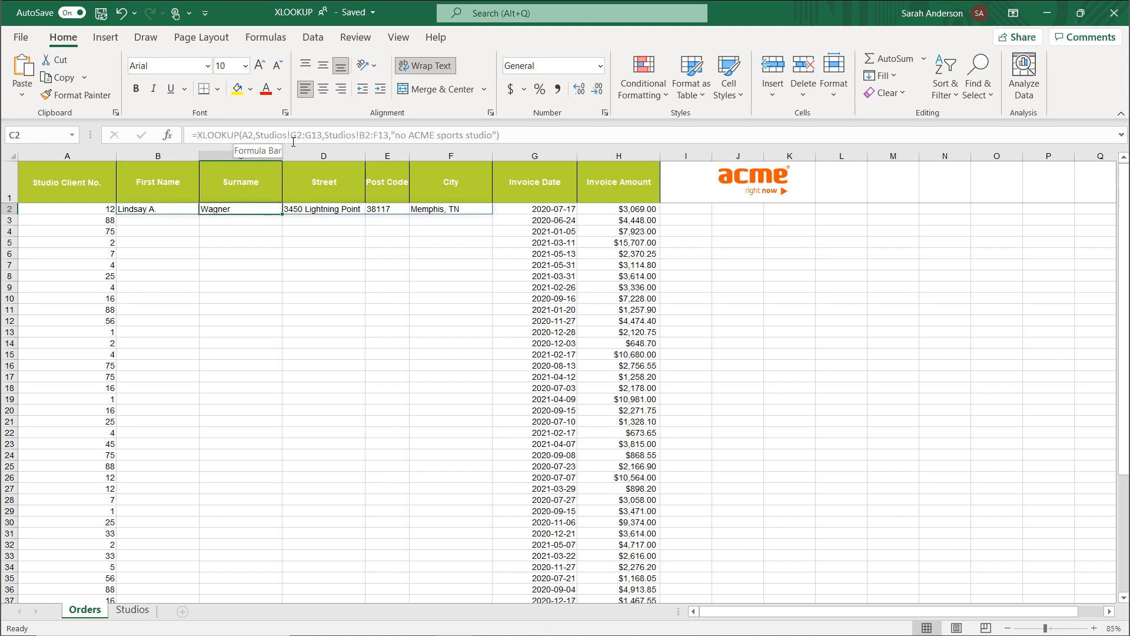
pyautogui.press('BackSpace')
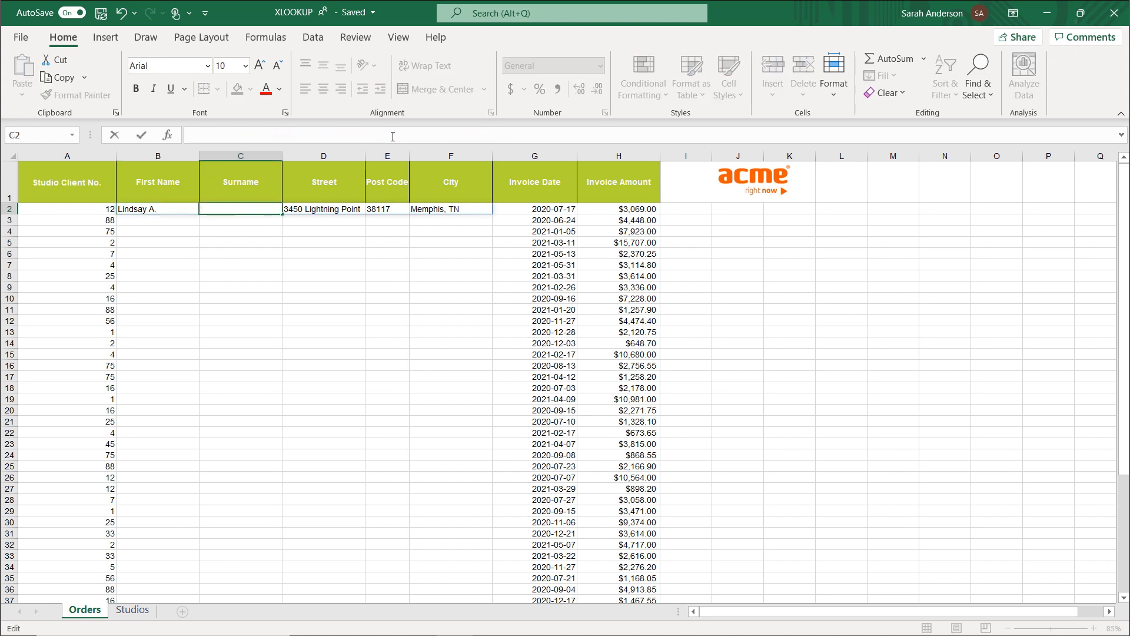
pyautogui.click(236, 227)
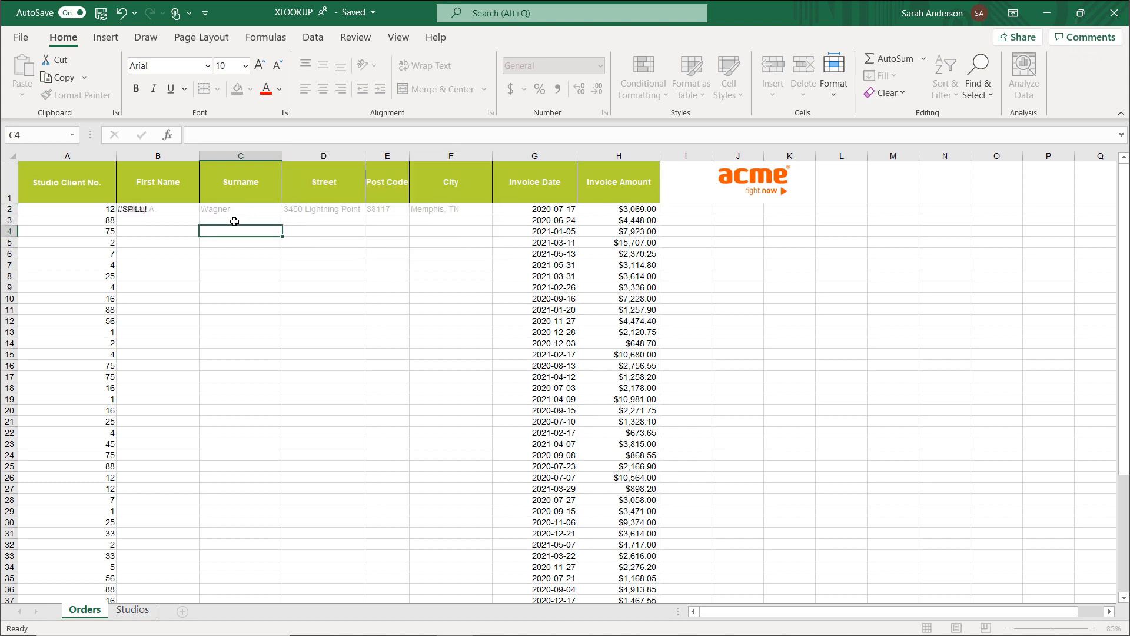
# Check the formula behind the spilled cells D2 to F2 and compare it with source cell B2.
pyautogui.click(307, 208)
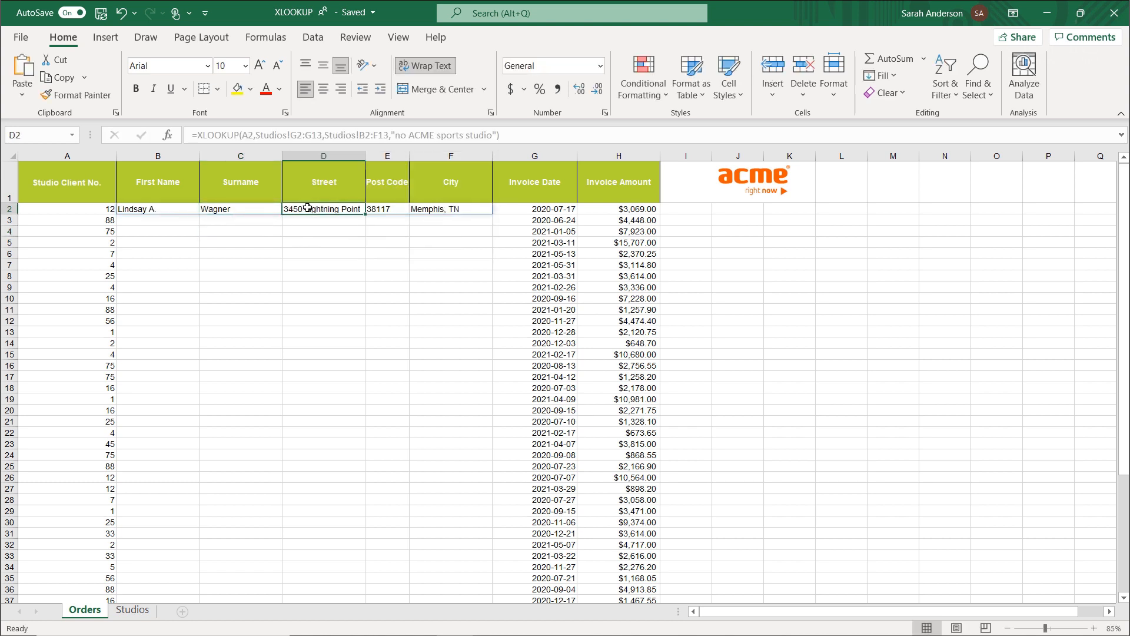
pyautogui.click(380, 209)
pyautogui.click(434, 210)
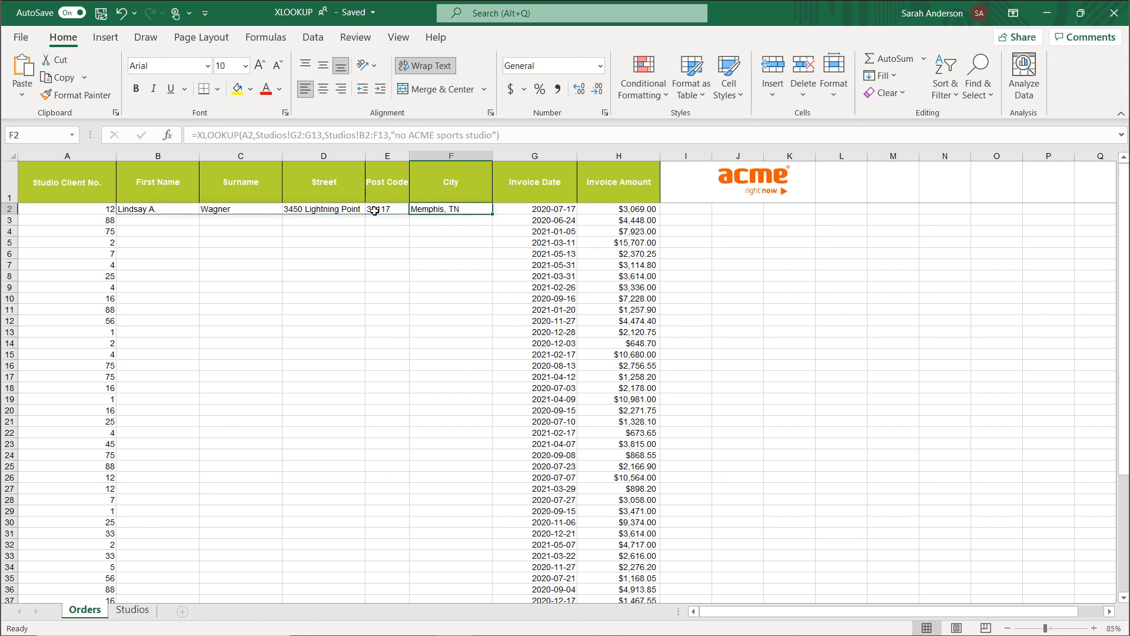
pyautogui.click(157, 217)
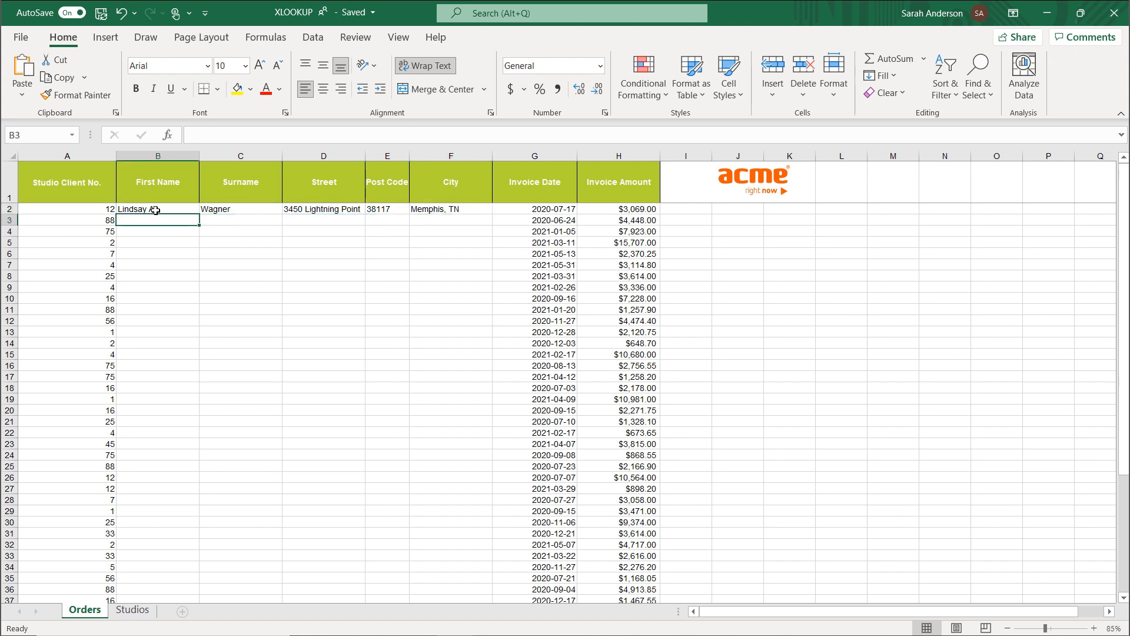
pyautogui.click(155, 210)
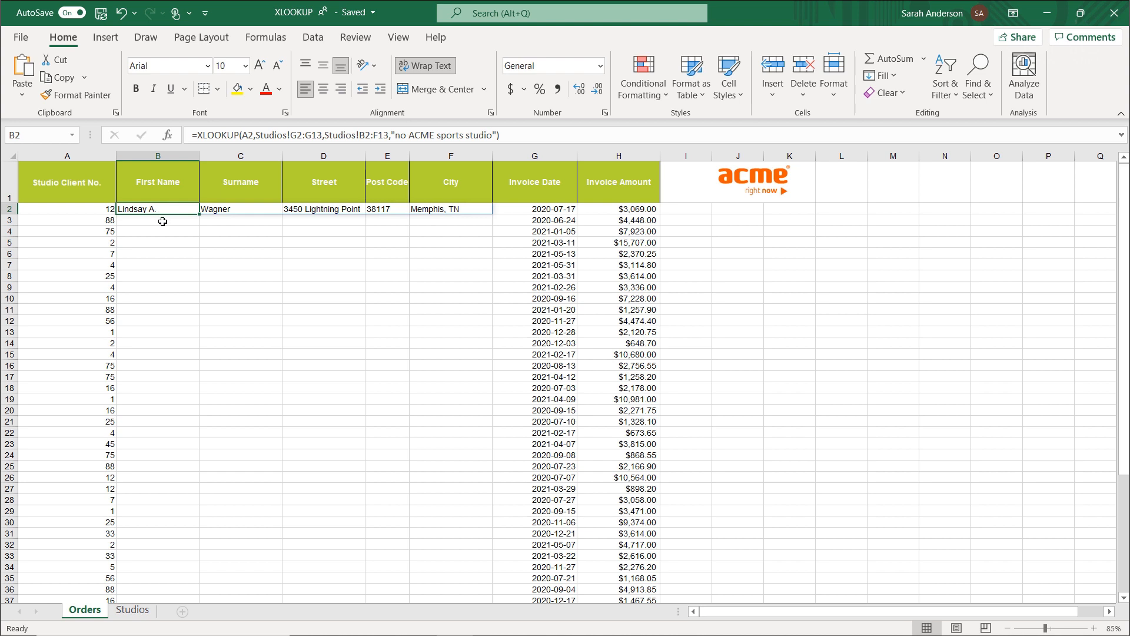
pyautogui.click(162, 222)
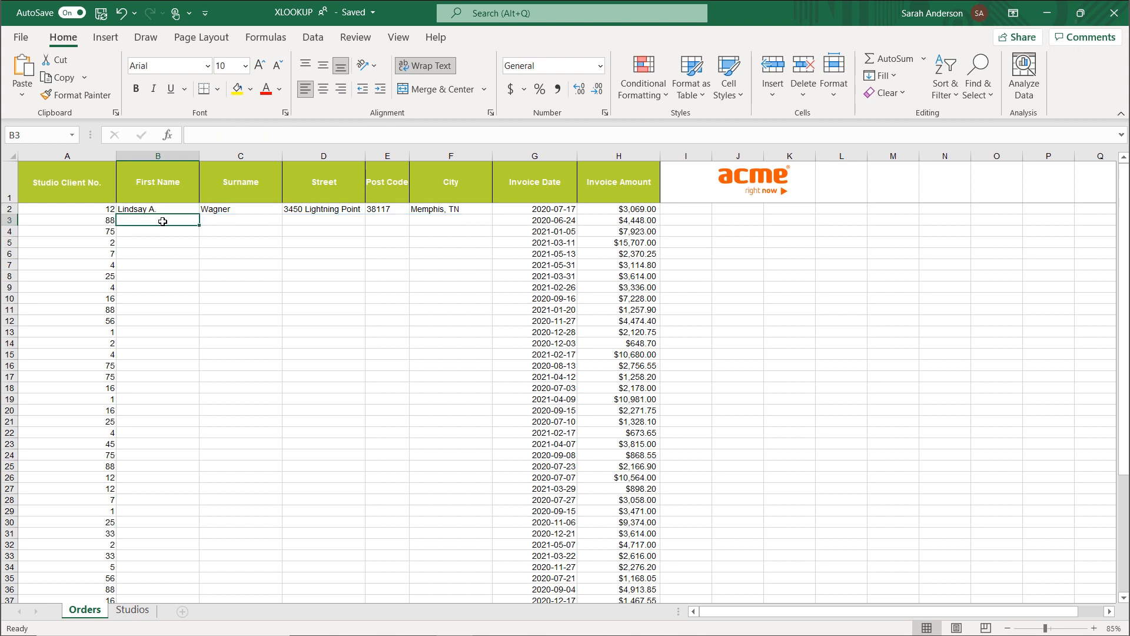
# Make both Studios ranges in the B2 formula absolute, as $G$2:$G$13 and $B$2:$F$13.
pyautogui.click(161, 210)
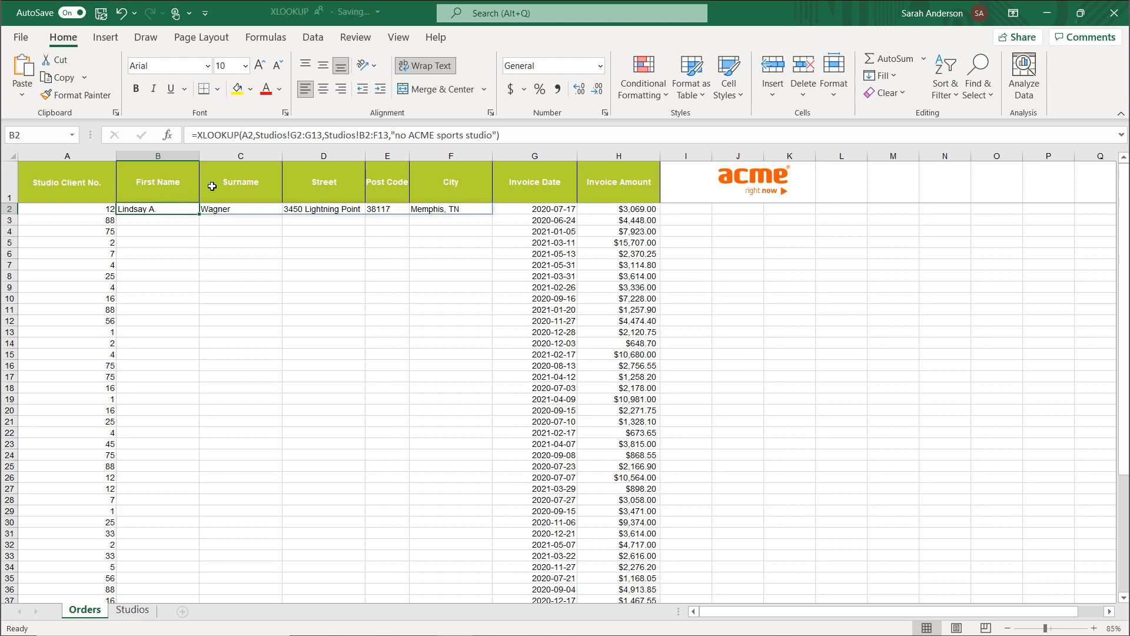
pyautogui.moveTo(291, 135); pyautogui.dragTo(389, 137)
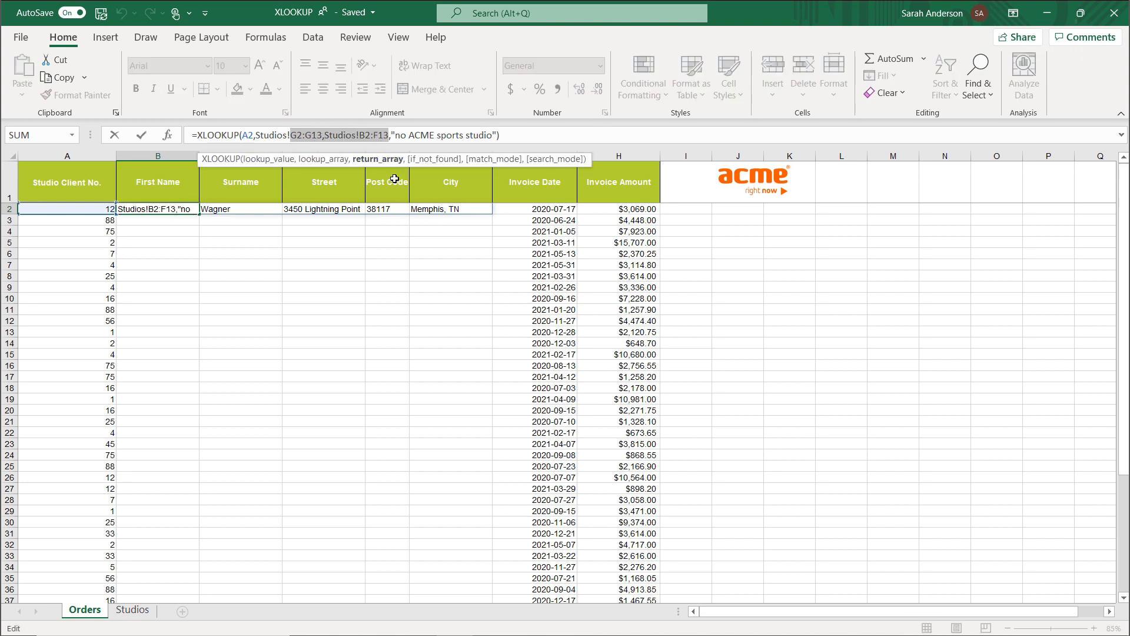
pyautogui.press('F4')
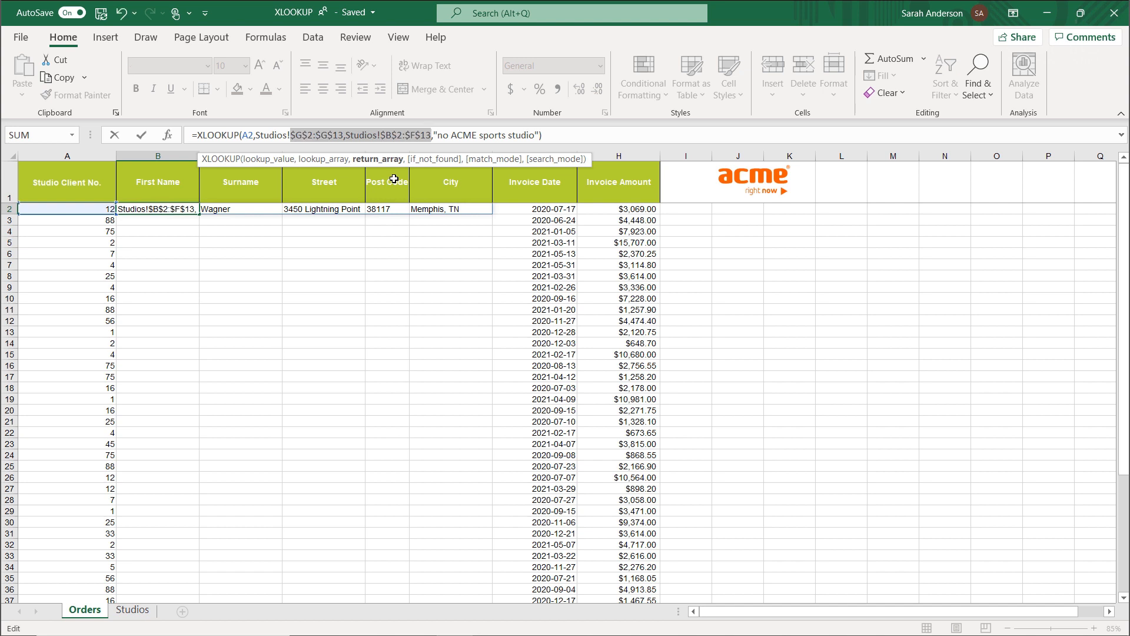
pyautogui.press('Return')
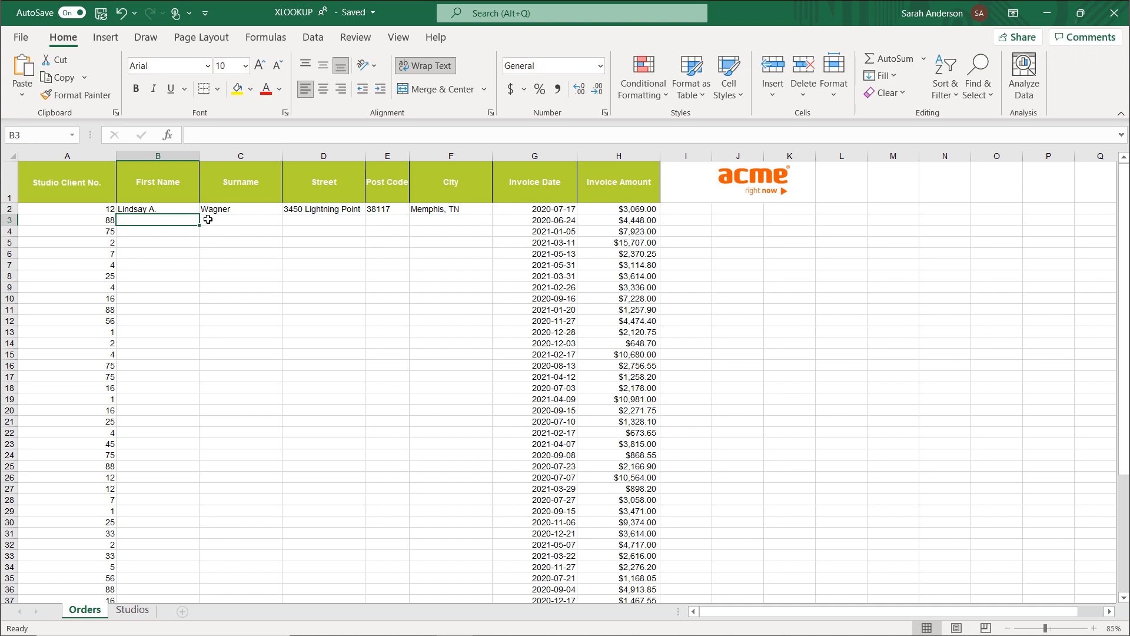
# Fill the XLOOKUP formula in B2 down the First Name column to row 49.
pyautogui.click(194, 210)
pyautogui.moveTo(199, 217); pyautogui.dragTo(148, 561)
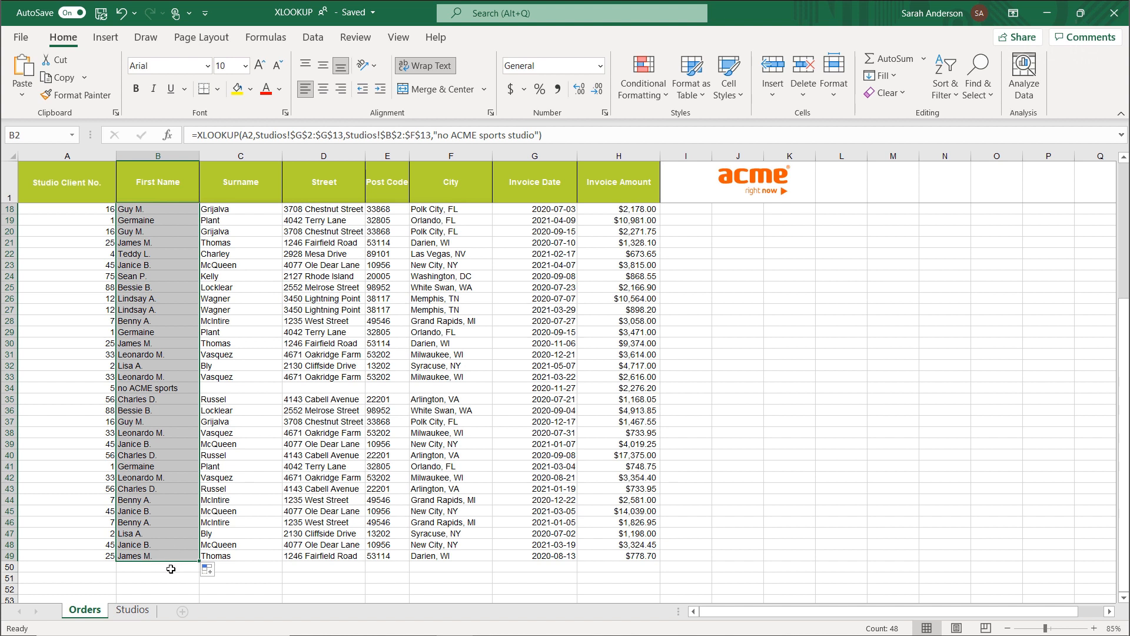
pyautogui.click(171, 569)
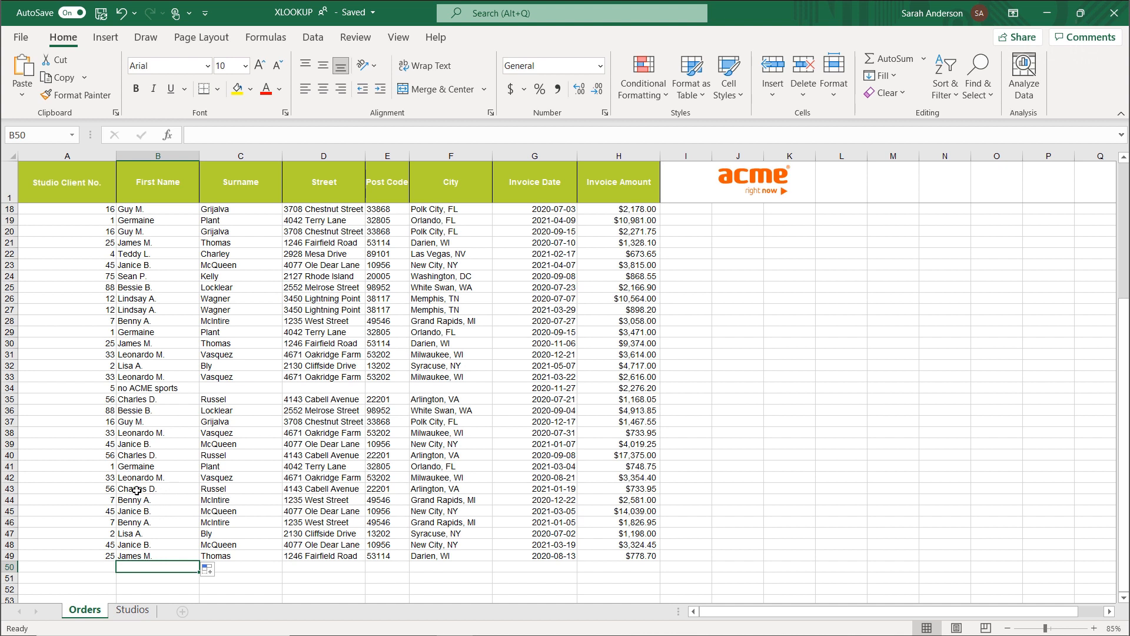
# Widen the First Name column so the full text "no ACME sports studio" in row 34 fits.
pyautogui.click(12, 388)
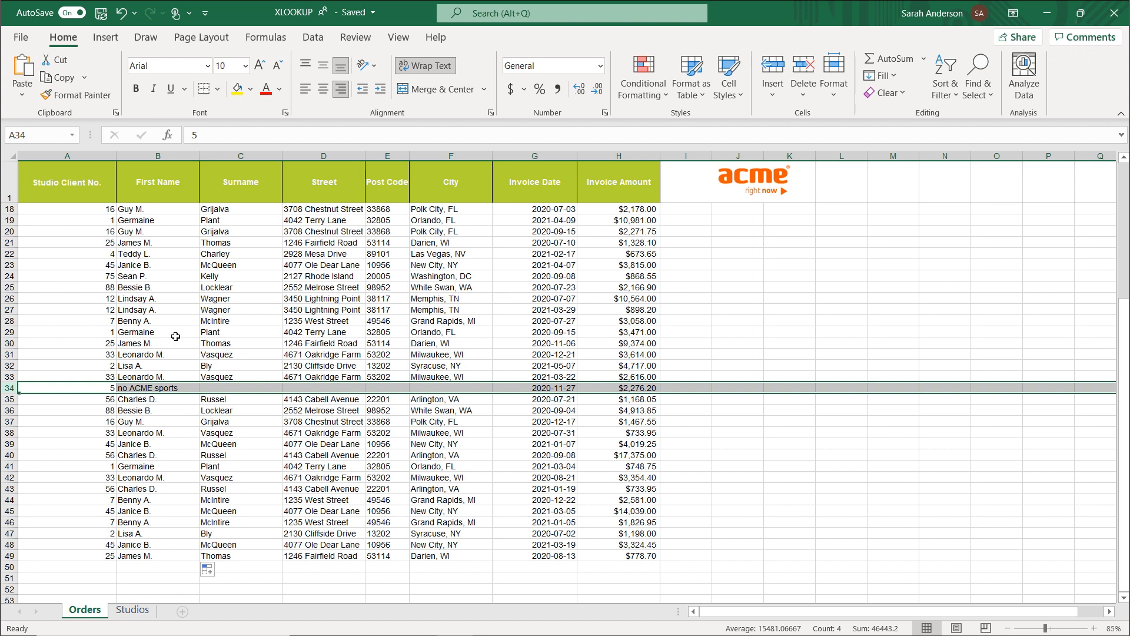
pyautogui.moveTo(199, 156); pyautogui.dragTo(225, 159)
pyautogui.press('Escape')
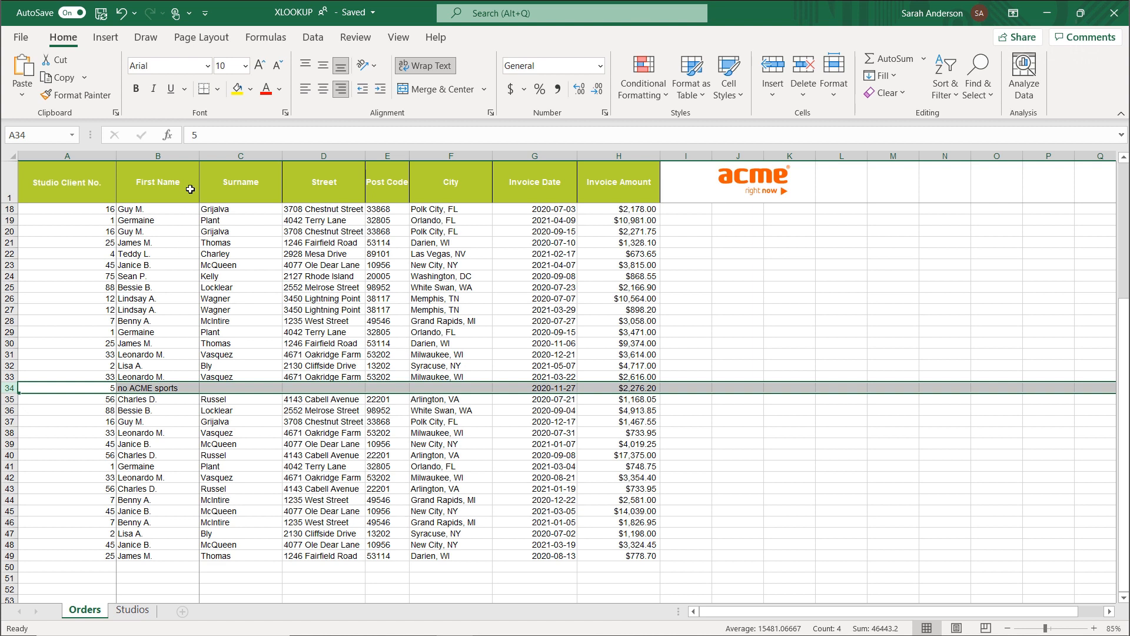
pyautogui.hotkey('ctrl', 'z')
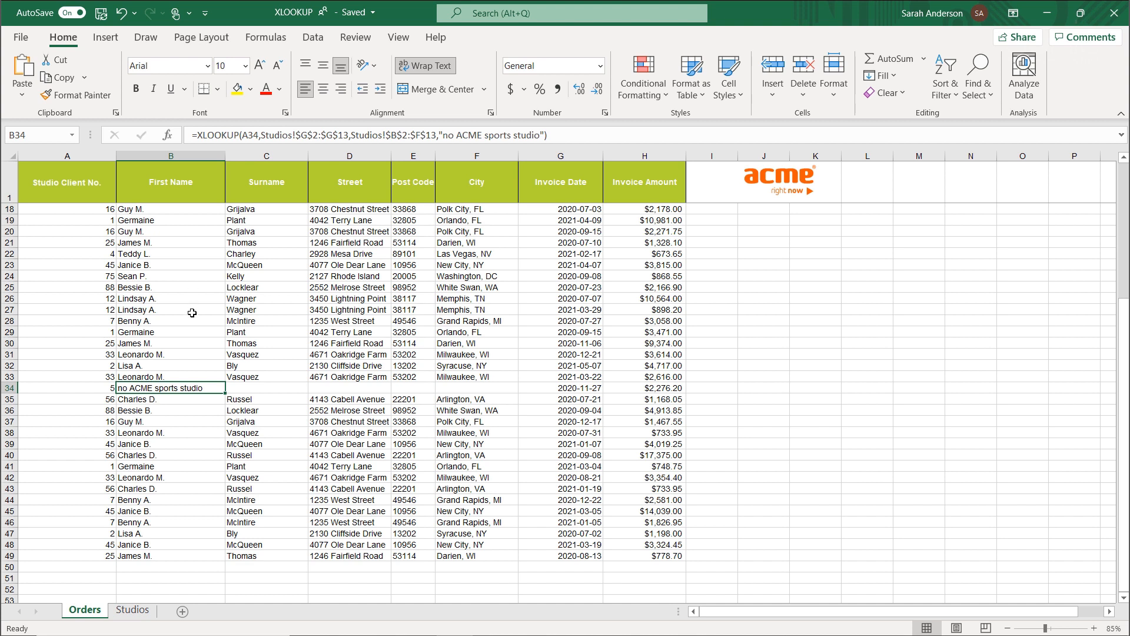
# Check the filled formulas in B18 and B3 on the Orders sheet against the source list on the Studios sheet.
pyautogui.click(170, 210)
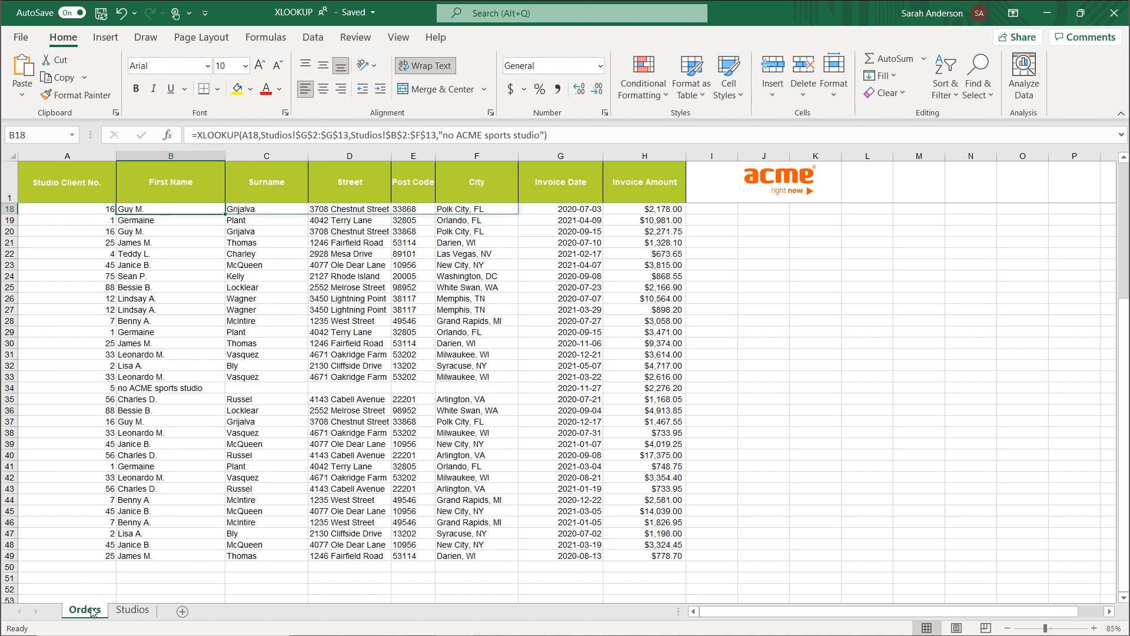
pyautogui.click(121, 611)
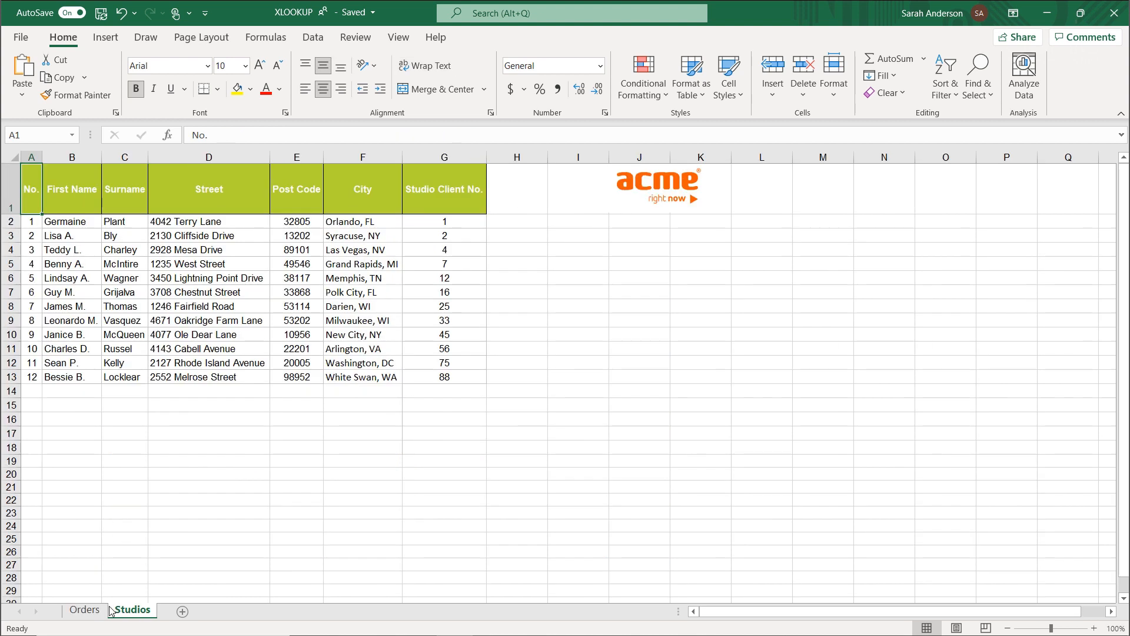
pyautogui.click(84, 610)
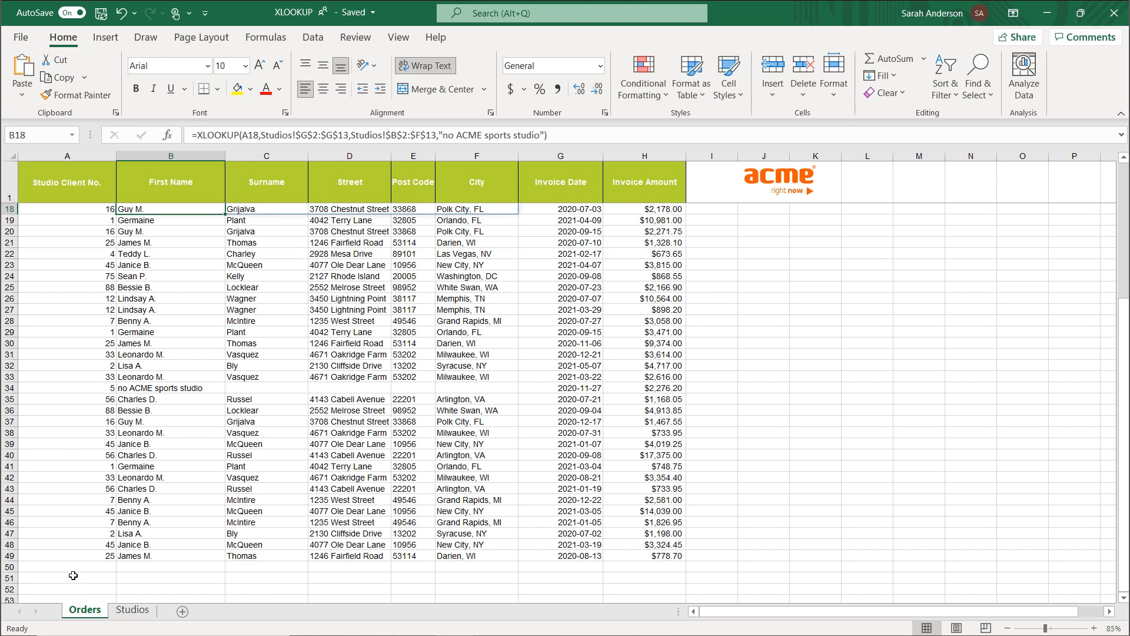
pyautogui.scroll(5, 555, 393)
pyautogui.click(111, 222)
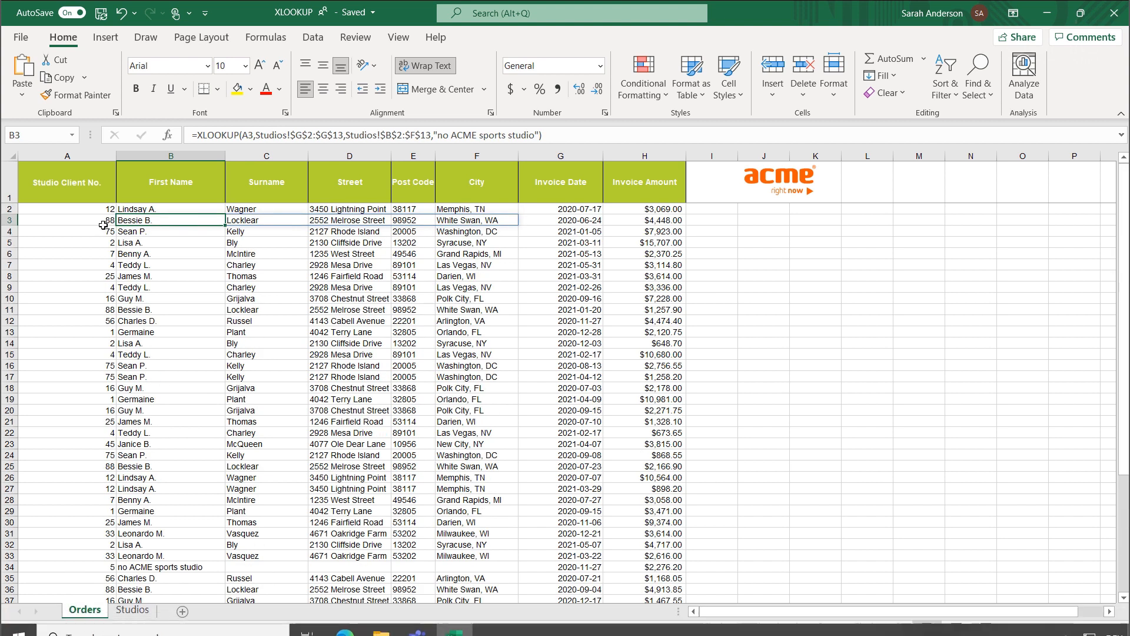
# Replace the XLOOKUP formula in B2 with the value #SPILL!, and compare it with the formula in B3.
pyautogui.click(152, 210)
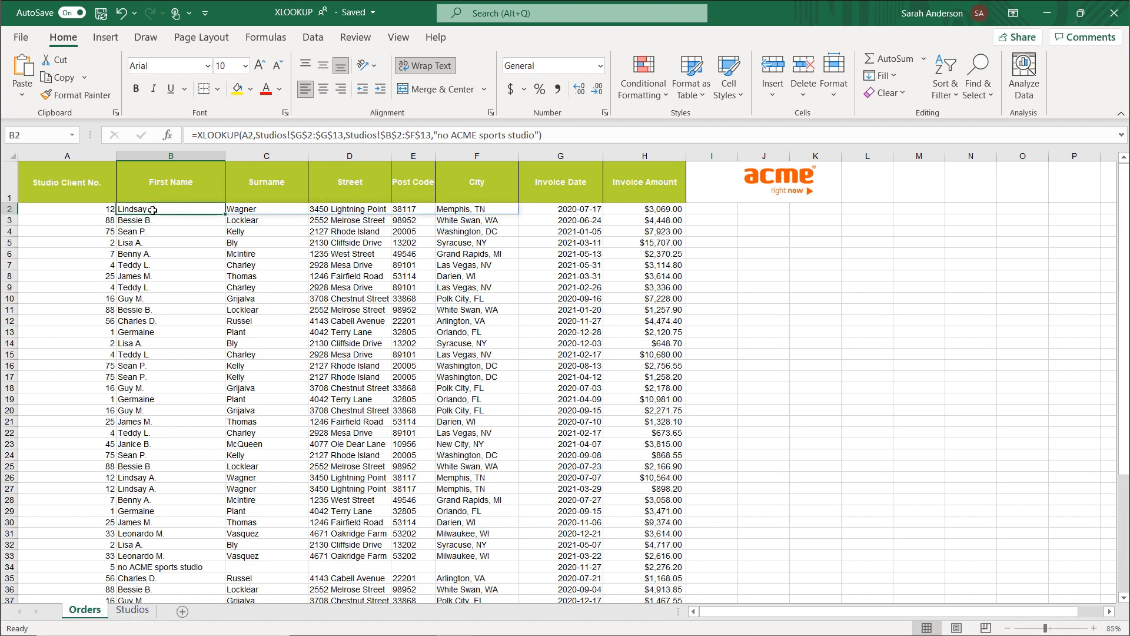
pyautogui.doubleClick(152, 210)
pyautogui.press('F9')
pyautogui.press('Return')
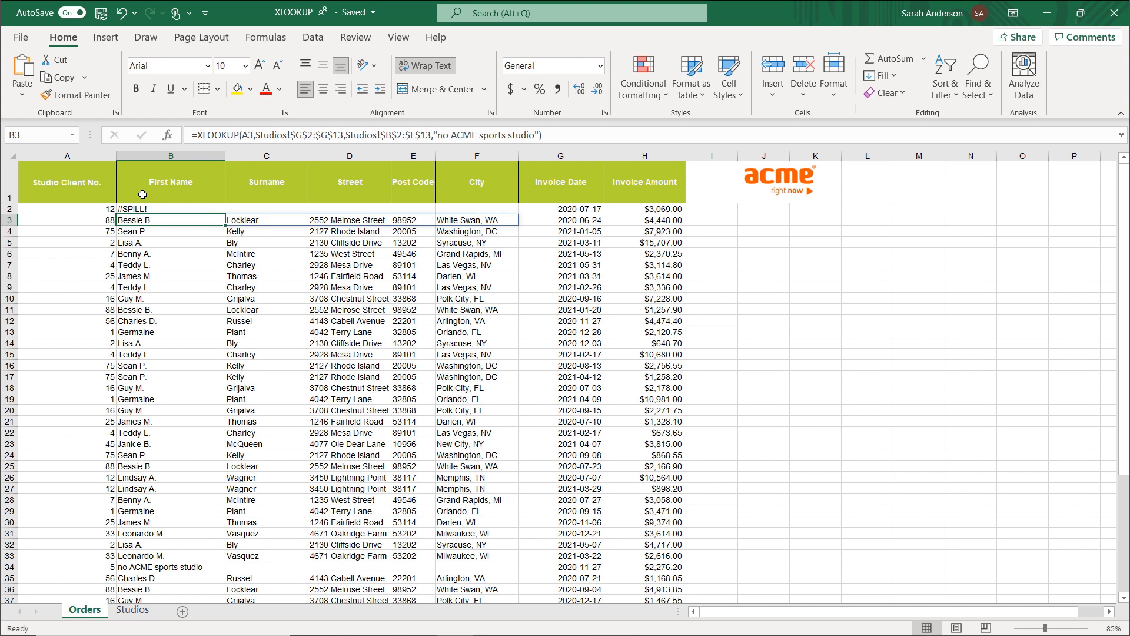
pyautogui.press('Up')
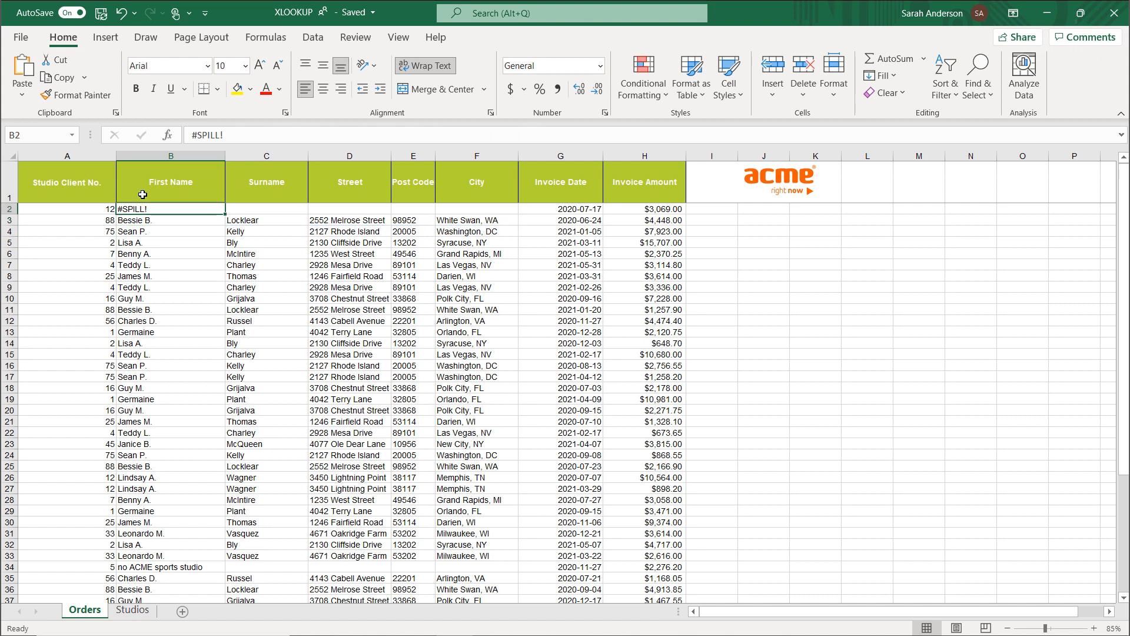
pyautogui.press('Down')
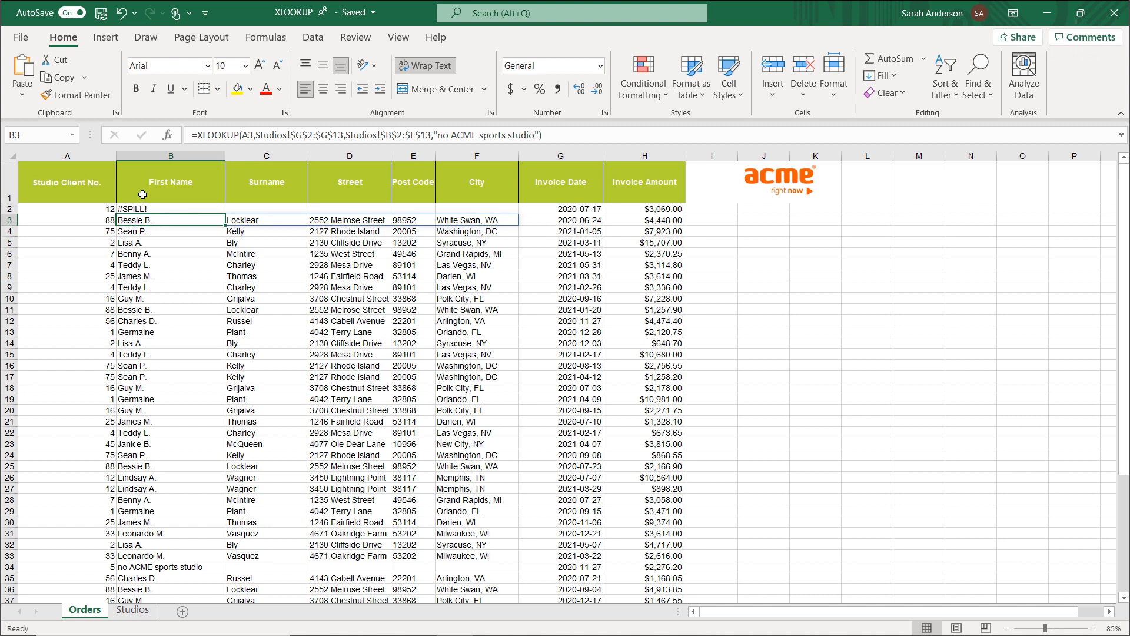
pyautogui.press('Up')
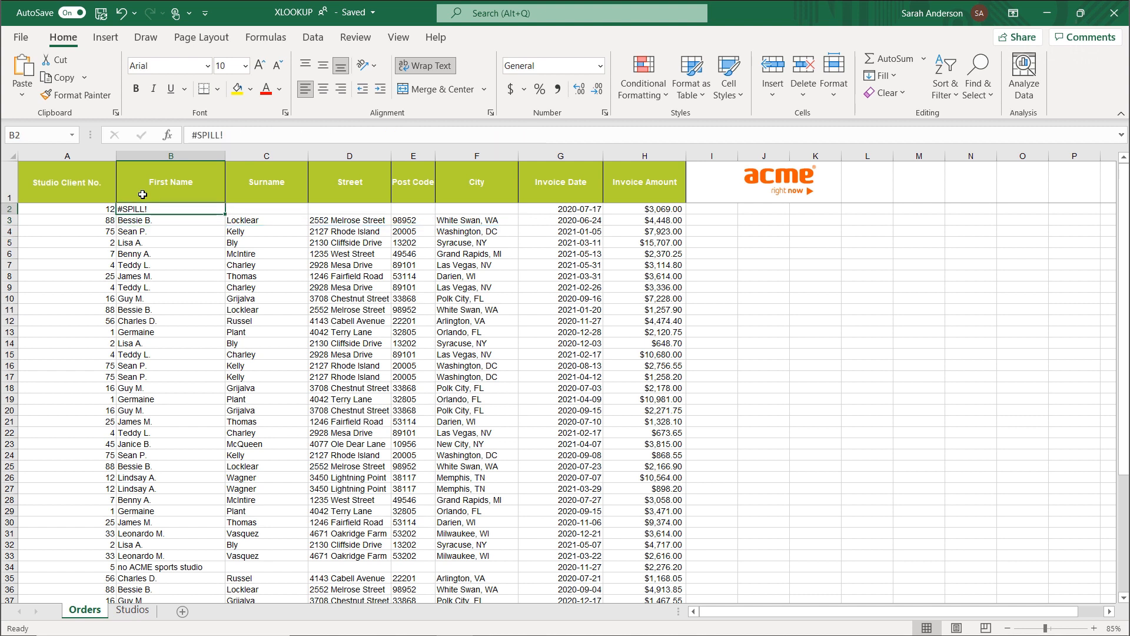
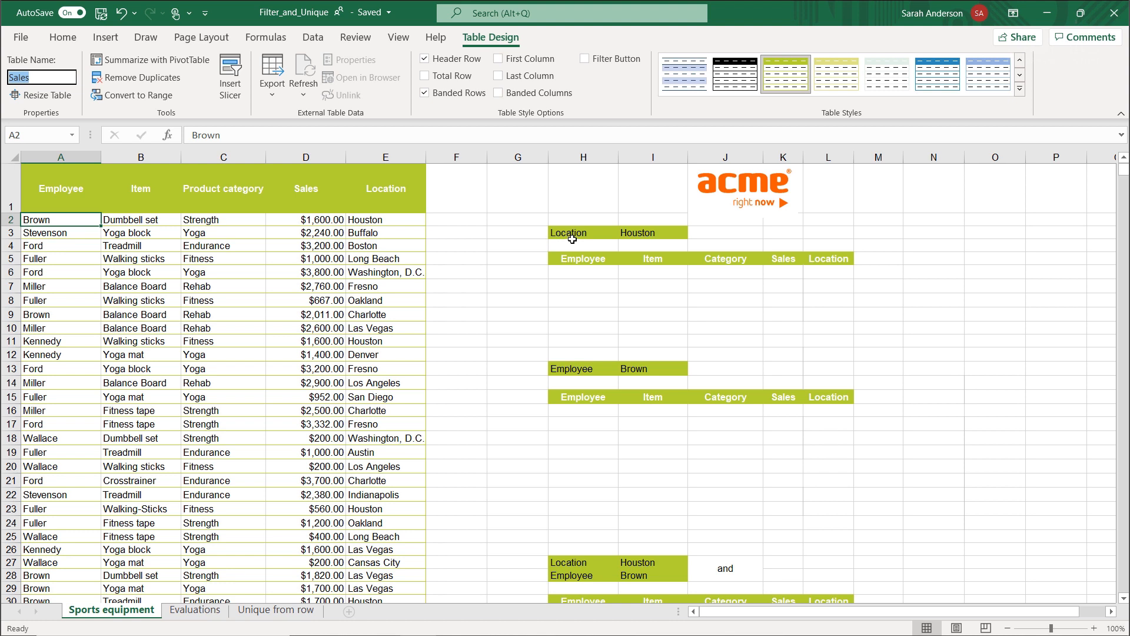
# Start a FILTER formula in H6 and set its array to the whole Sales table, A2:E51.
pyautogui.click(665, 234)
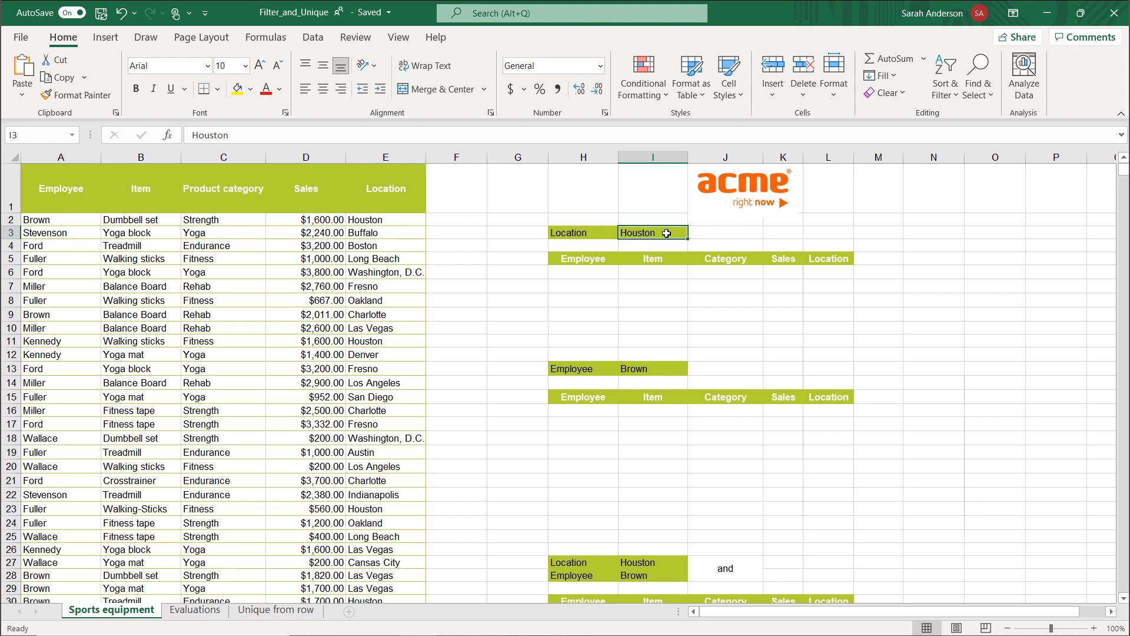
pyautogui.click(589, 276)
pyautogui.write('=')
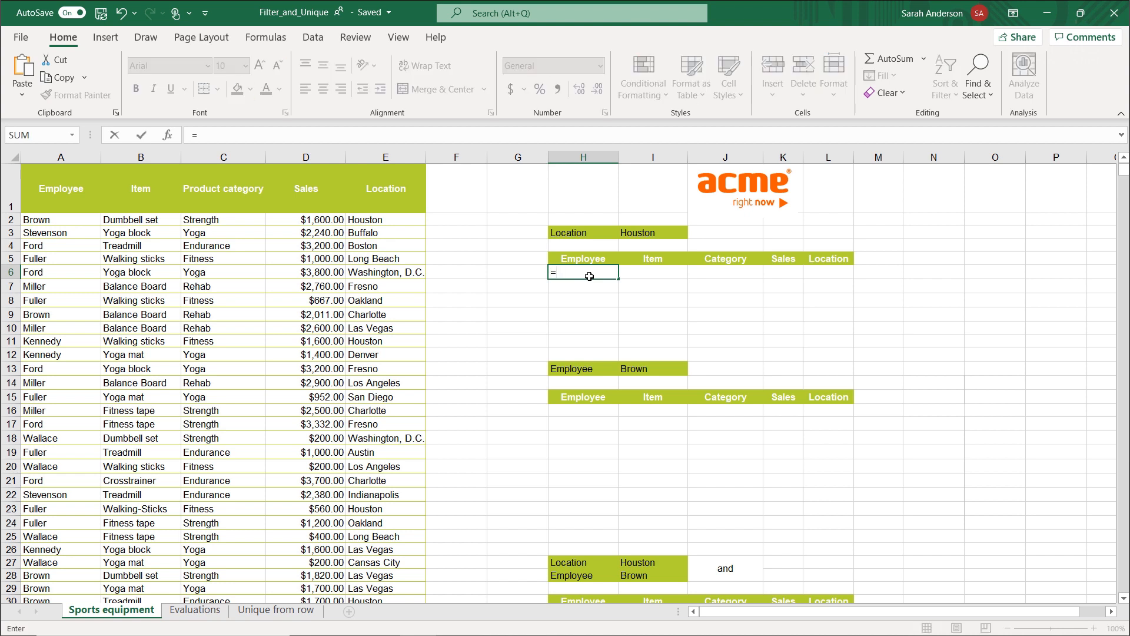
pyautogui.write('fil')
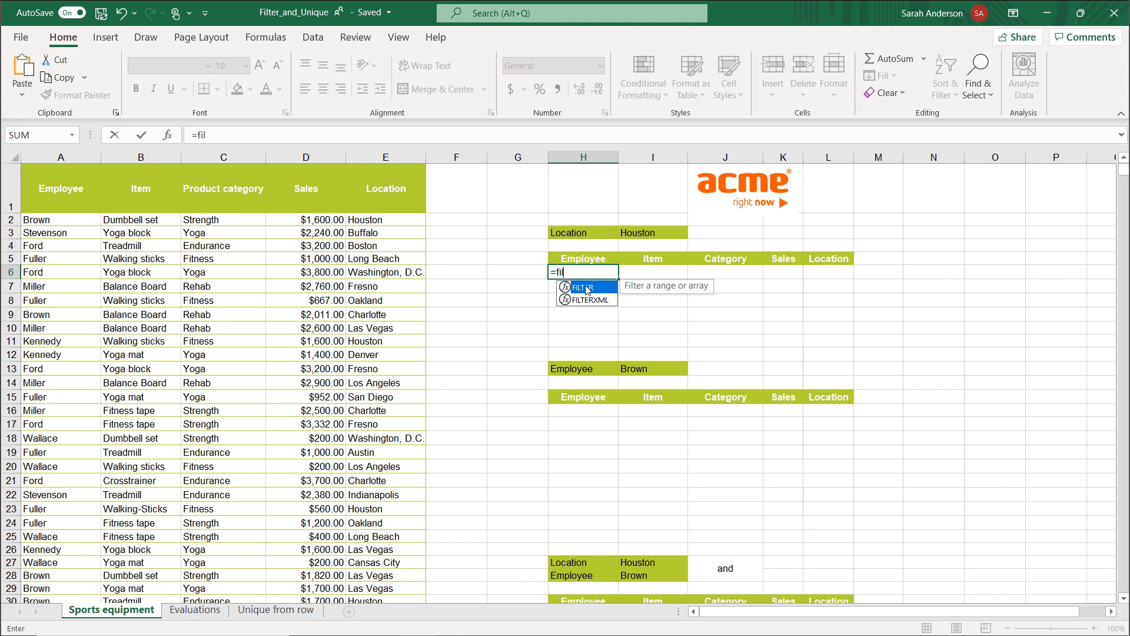
pyautogui.doubleClick(587, 288)
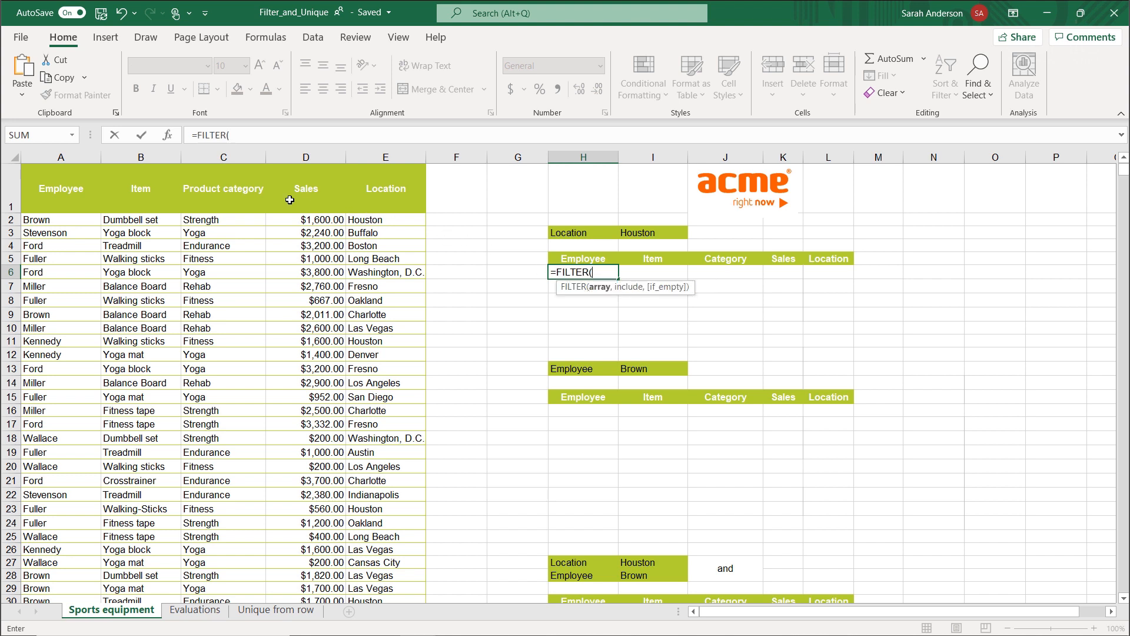
pyautogui.click(168, 135)
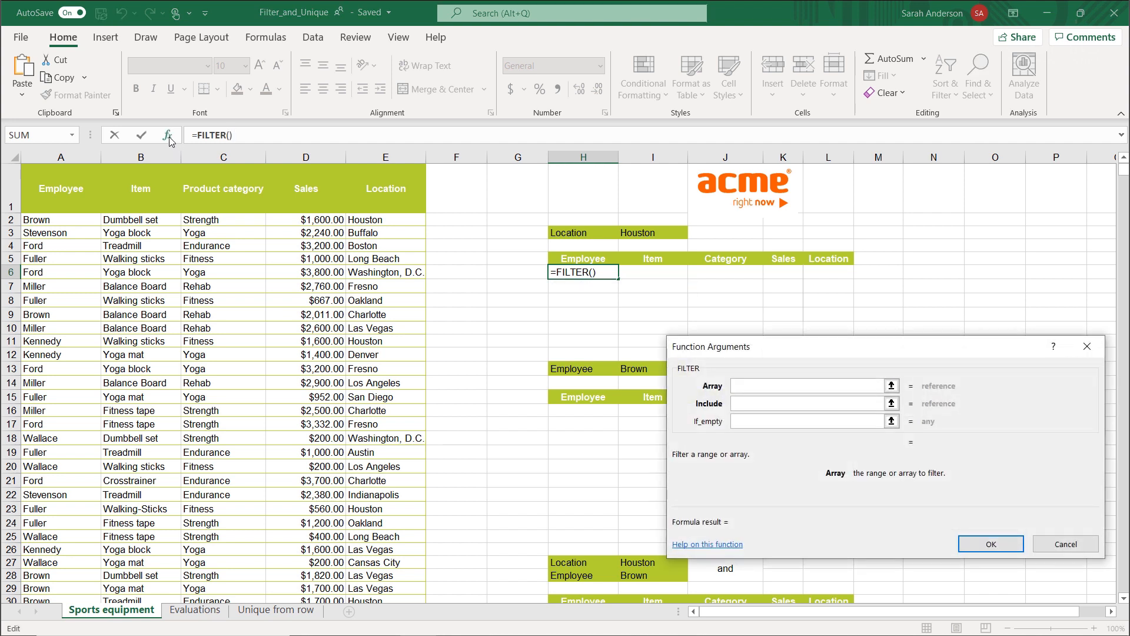
pyautogui.click(65, 223)
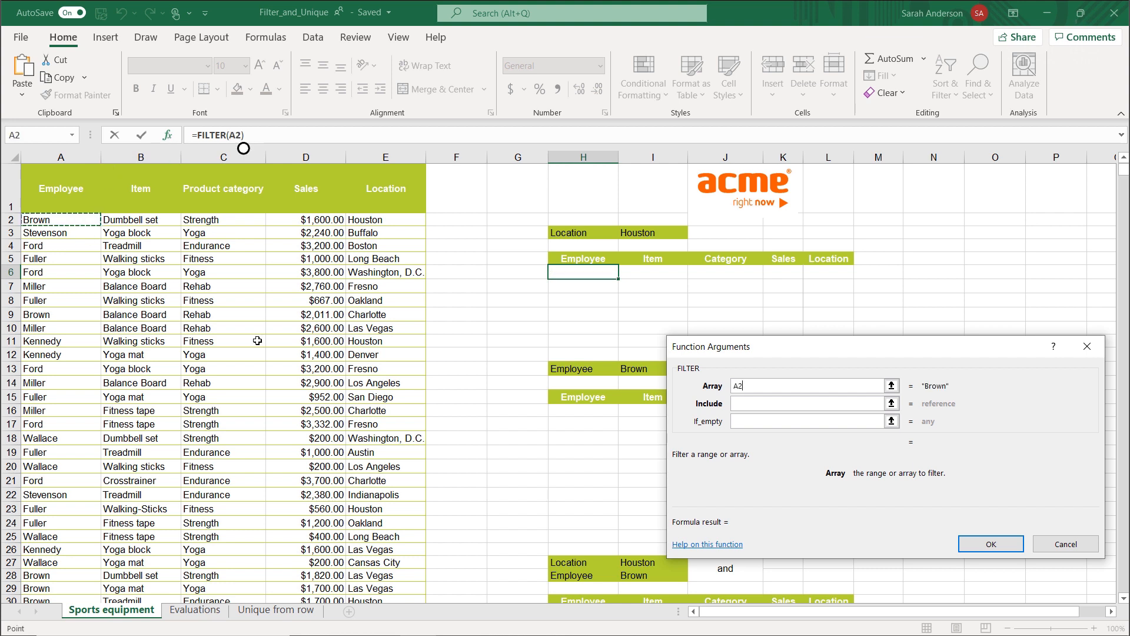
pyautogui.scroll(-9, 257, 341)
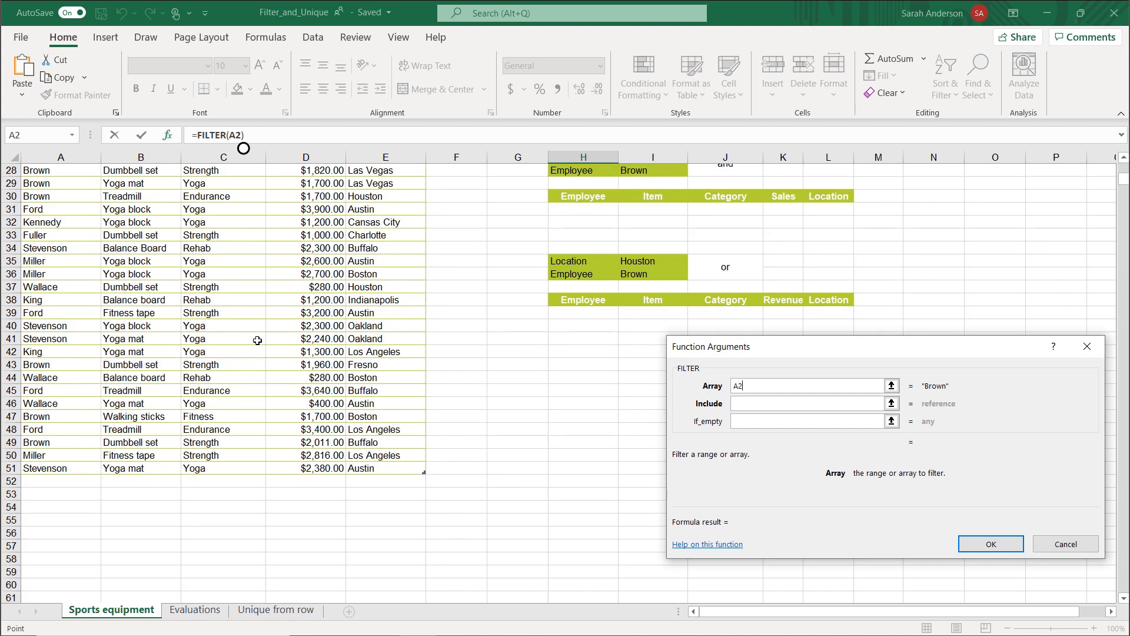
pyautogui.keyDown('shift'); pyautogui.click(372, 463); pyautogui.keyUp('shift')
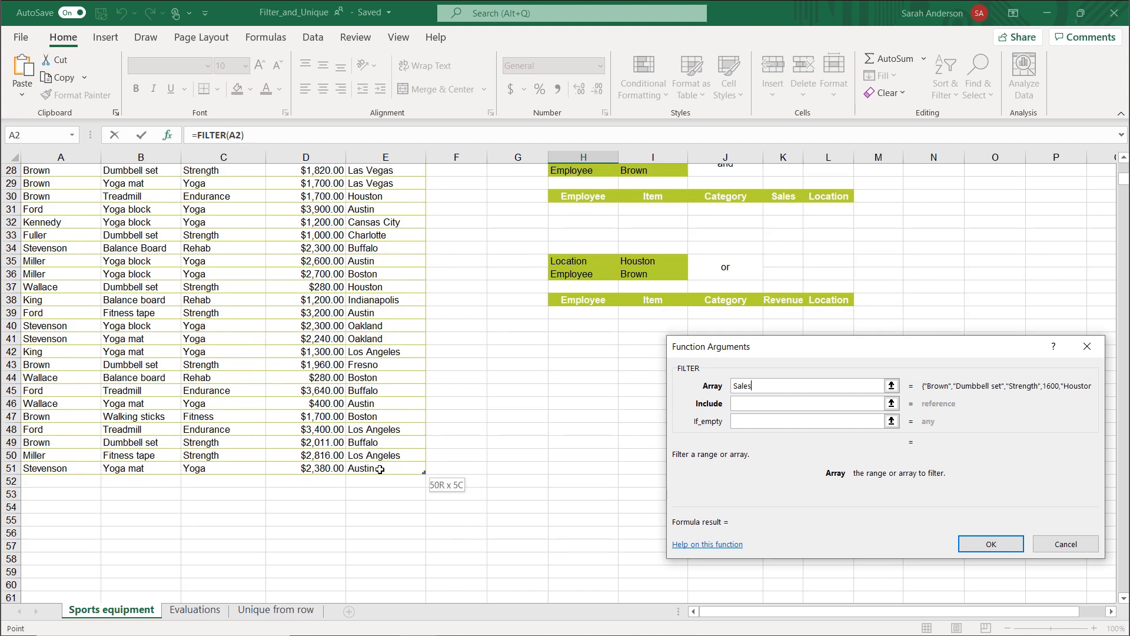
pyautogui.scroll(9, 318, 412)
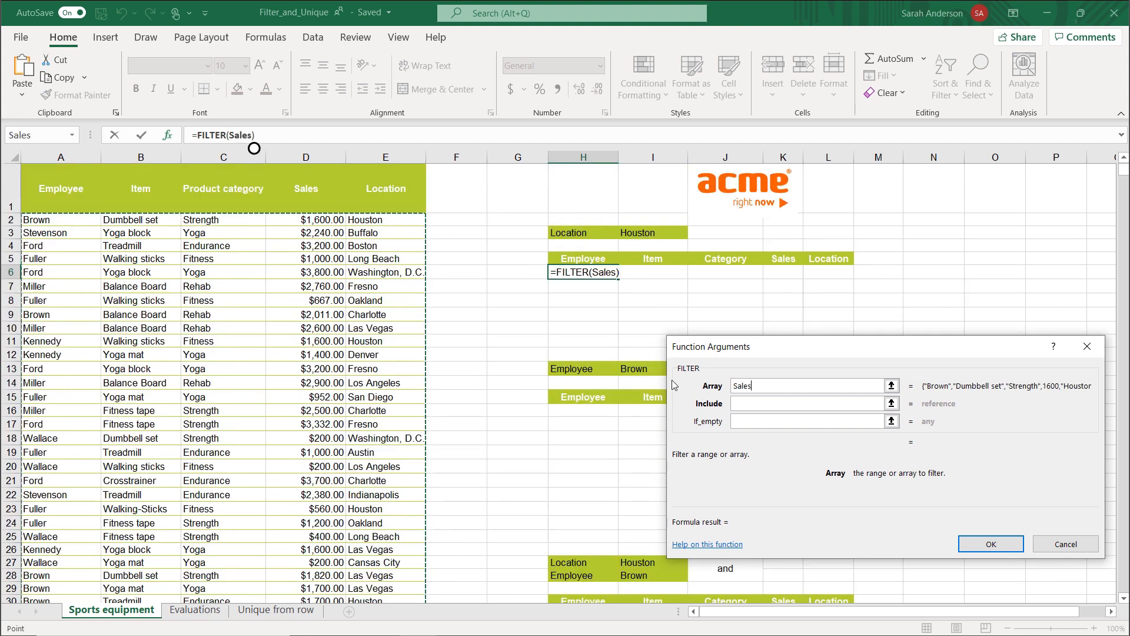
# Set the filter's include condition to Sales[Location]=I3, leave If_empty blank, and complete the formula.
pyautogui.click(746, 405)
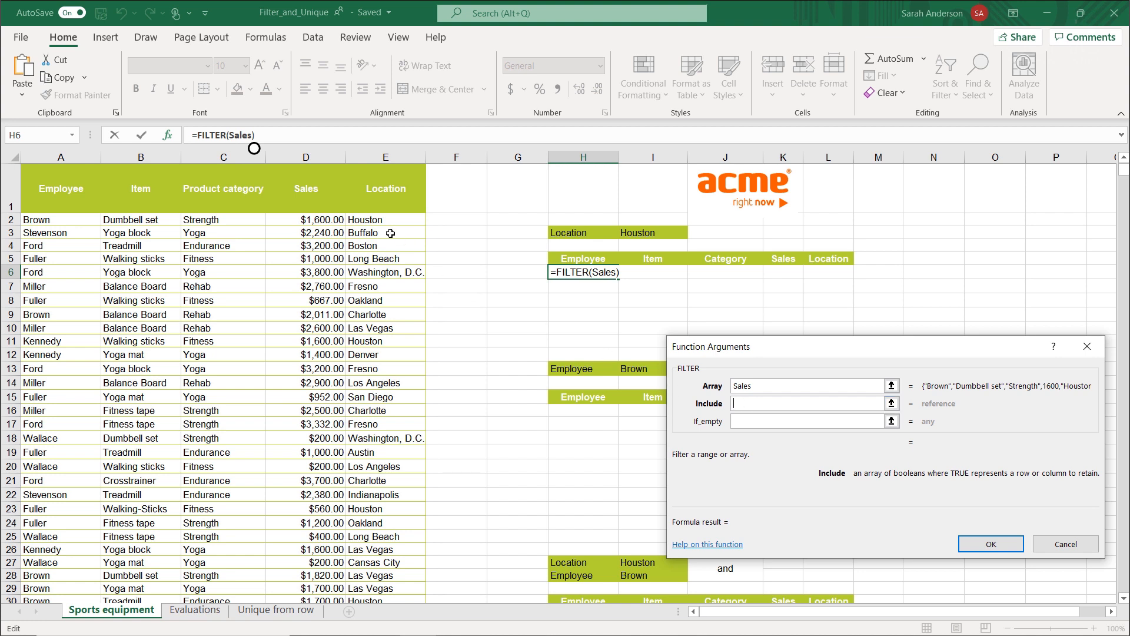
pyautogui.click(378, 220)
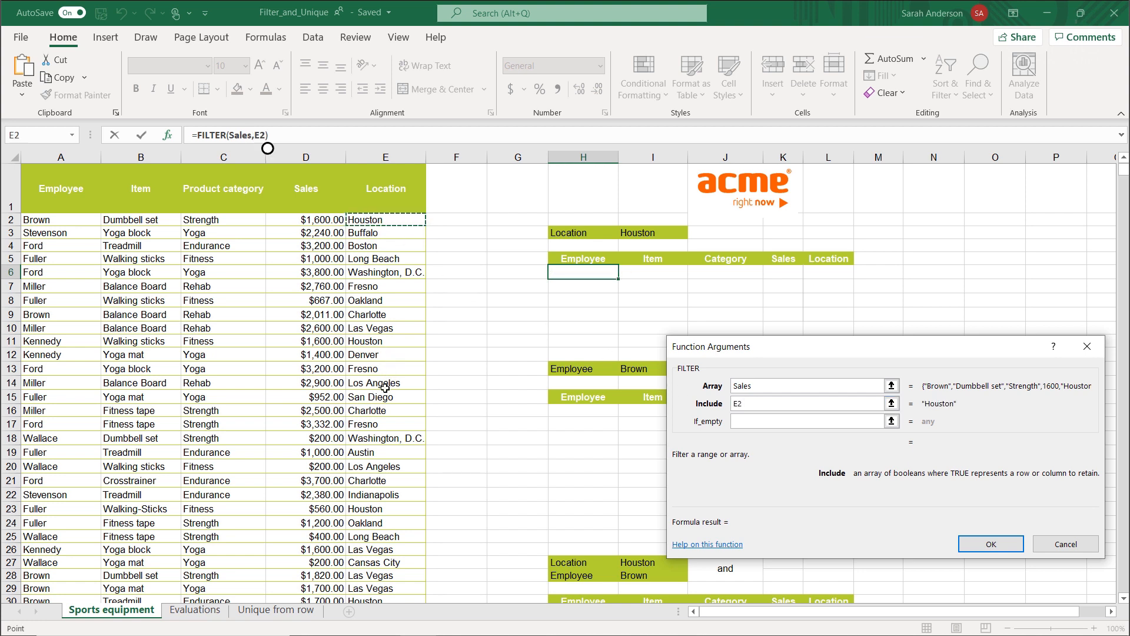
pyautogui.scroll(-7, 383, 386)
pyautogui.keyDown('shift'); pyautogui.click(371, 551); pyautogui.keyUp('shift')
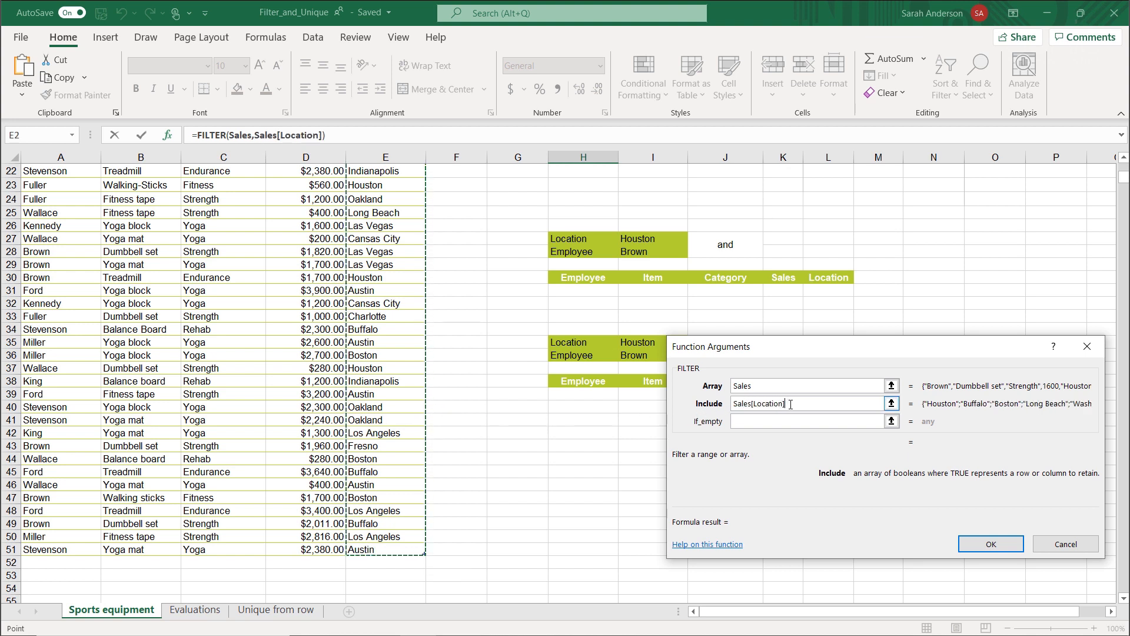
pyautogui.write('=')
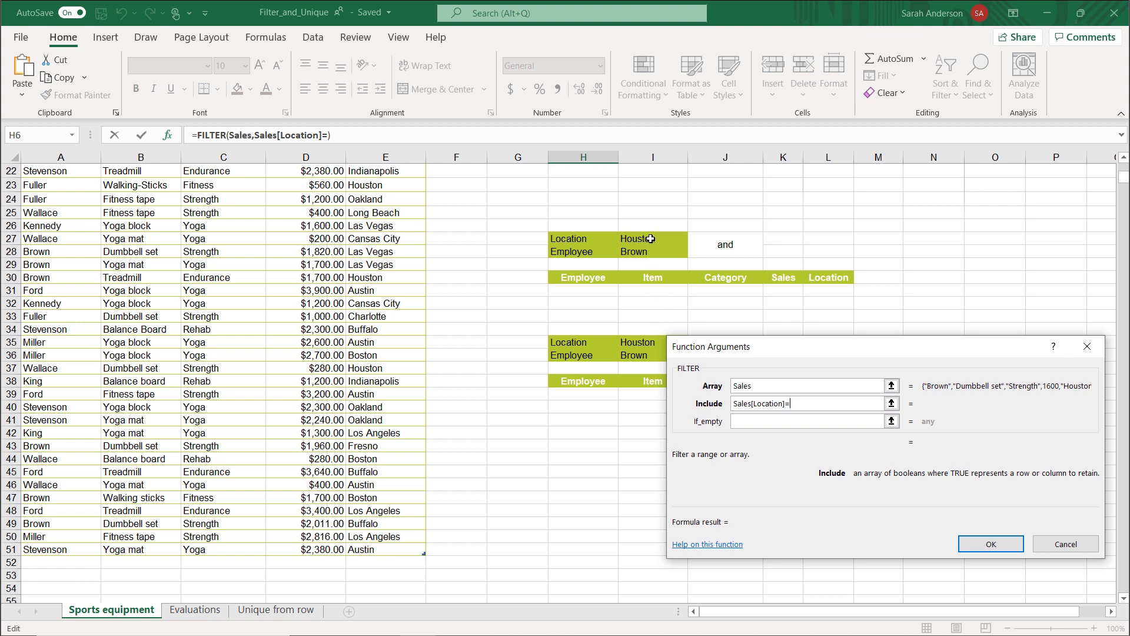
pyautogui.scroll(7, 646, 242)
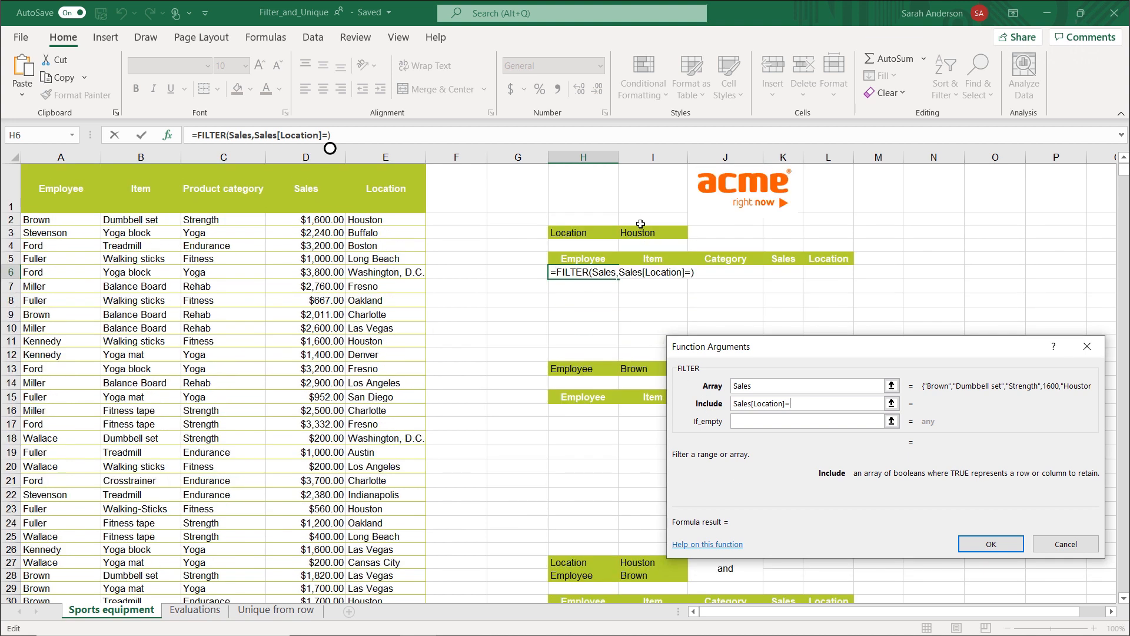
pyautogui.click(641, 241)
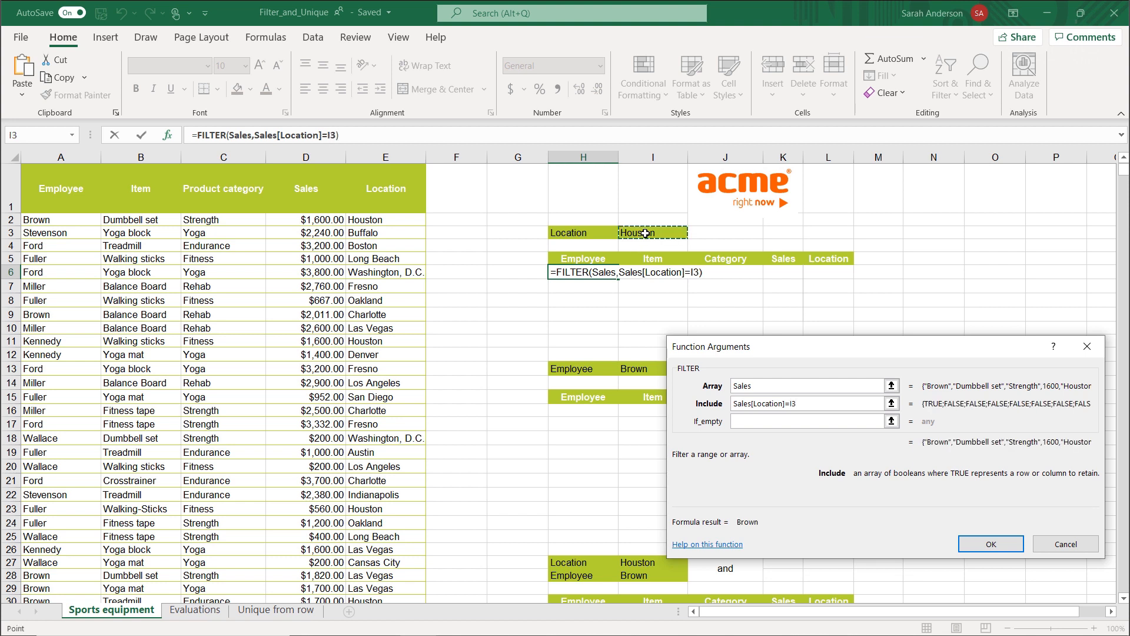
pyautogui.click(751, 421)
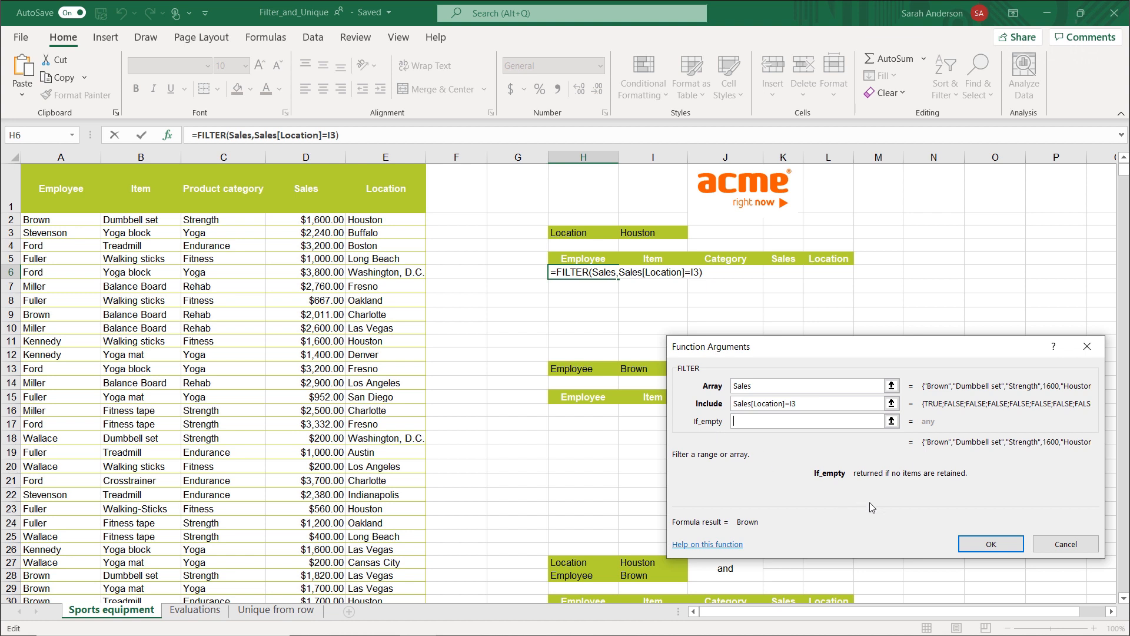
pyautogui.click(973, 542)
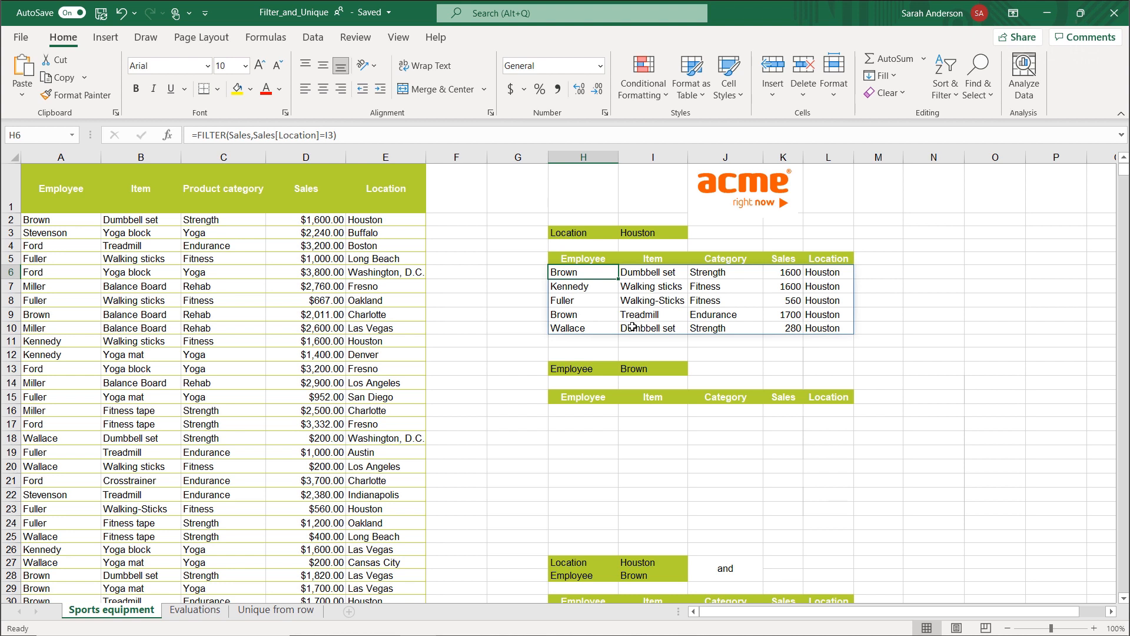
# Change the location in E3 of the Sales table to Houston.
pyautogui.click(402, 232)
pyautogui.write('Houston')
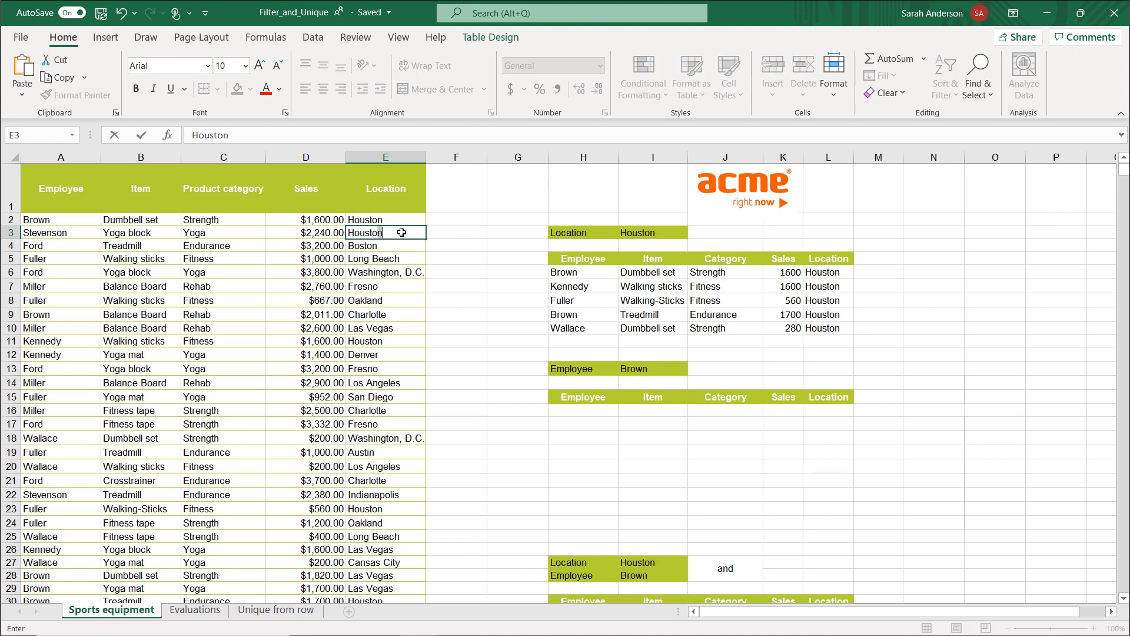
pyautogui.press('Return')
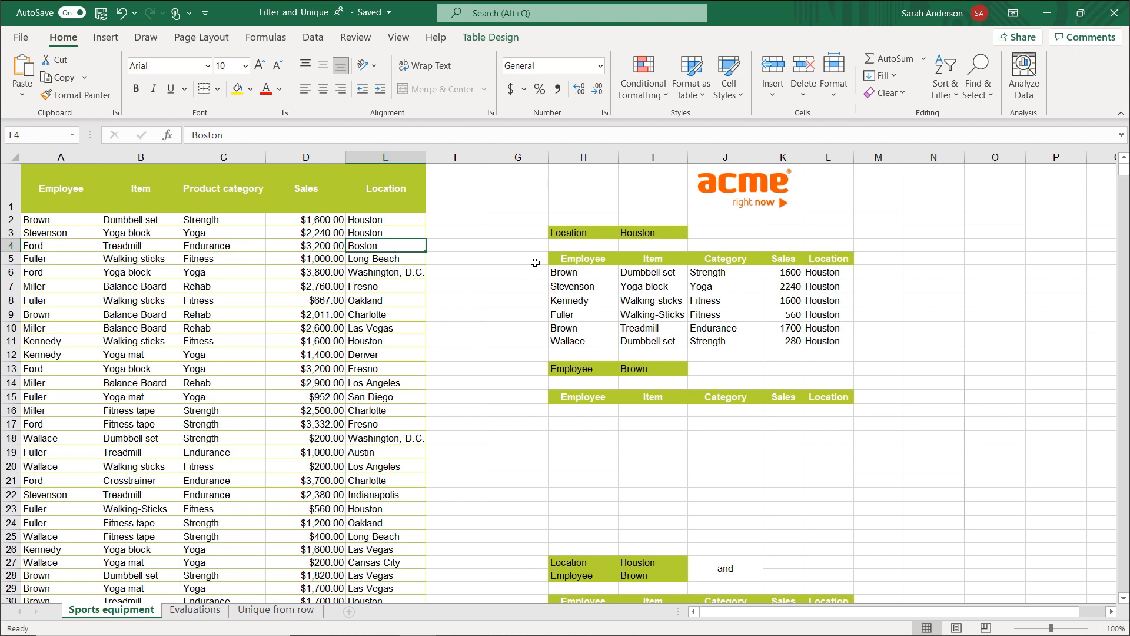
# Compare the FILTER formula in H6 with the formulas shown for the spilled cells H7, I9, J10 and K10.
pyautogui.click(559, 273)
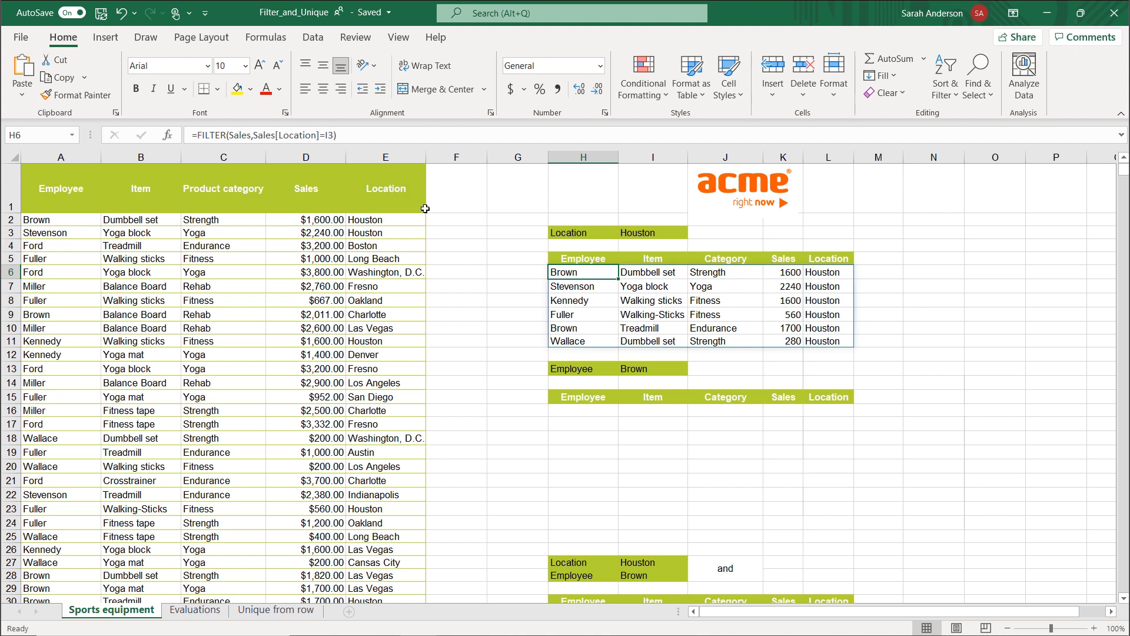
pyautogui.click(582, 288)
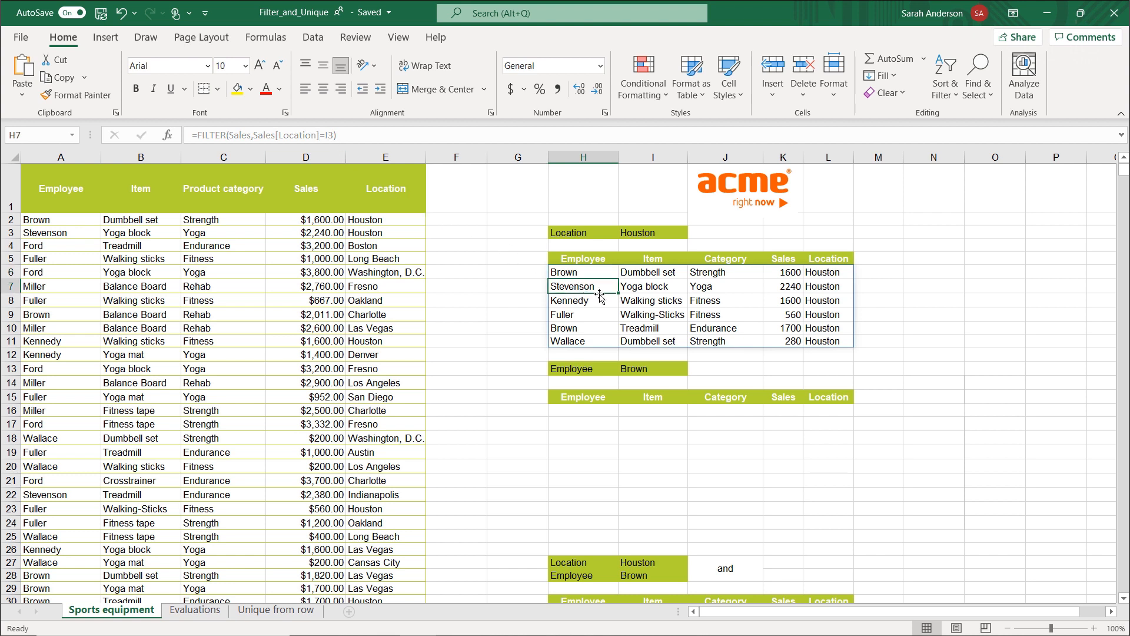
pyautogui.click(654, 317)
pyautogui.click(730, 330)
pyautogui.click(797, 331)
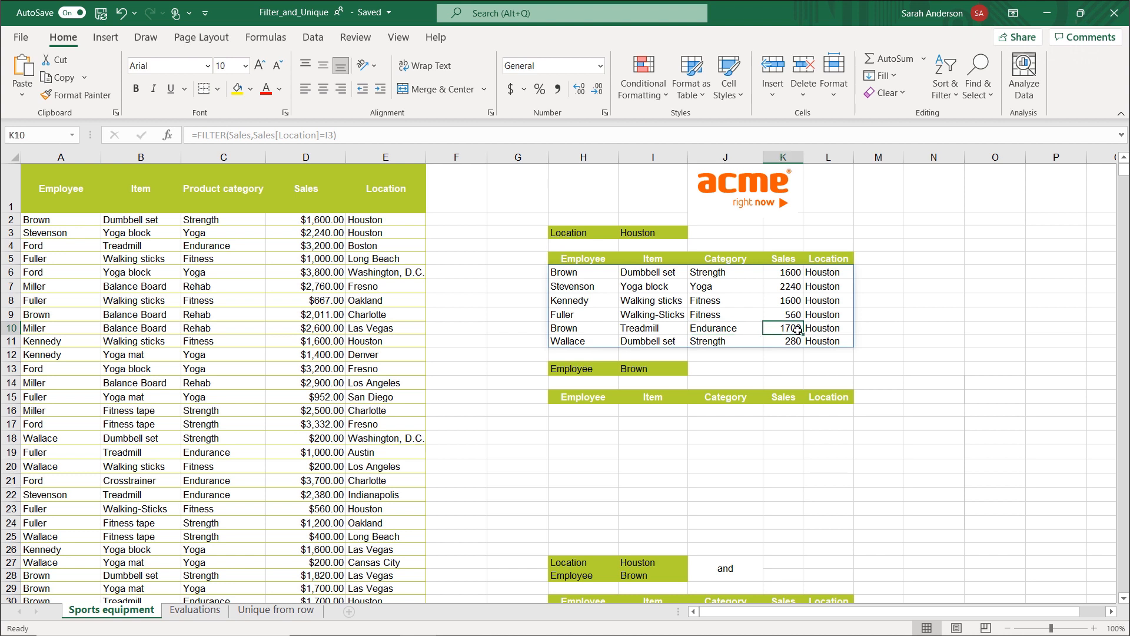
pyautogui.click(600, 275)
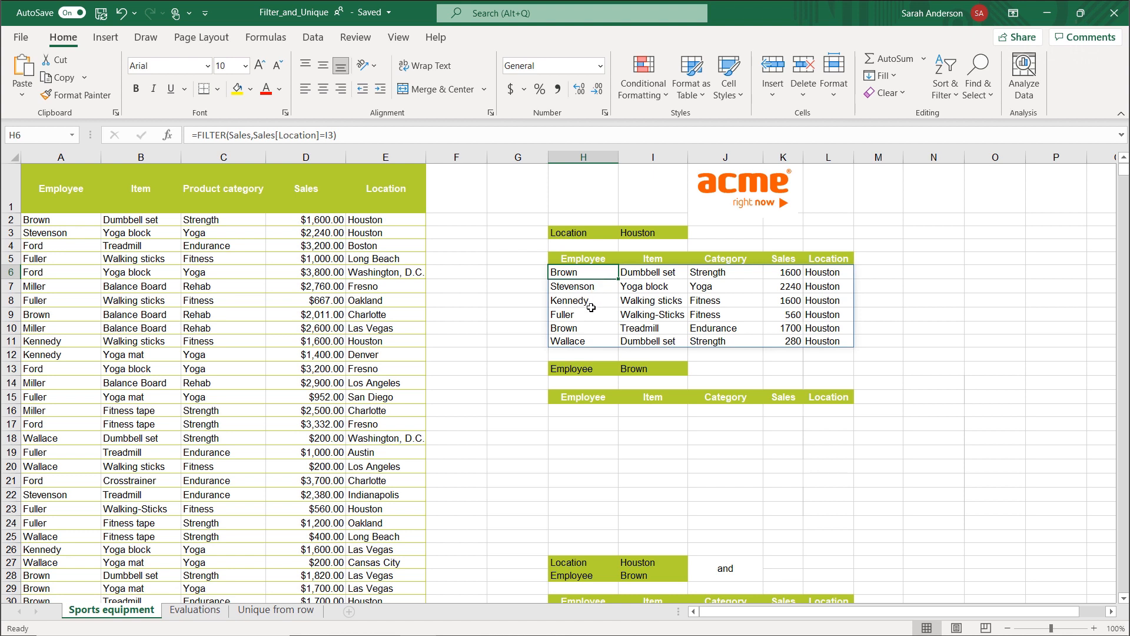
# Start a FILTER formula in H16 with the Sales table as its array.
pyautogui.click(583, 412)
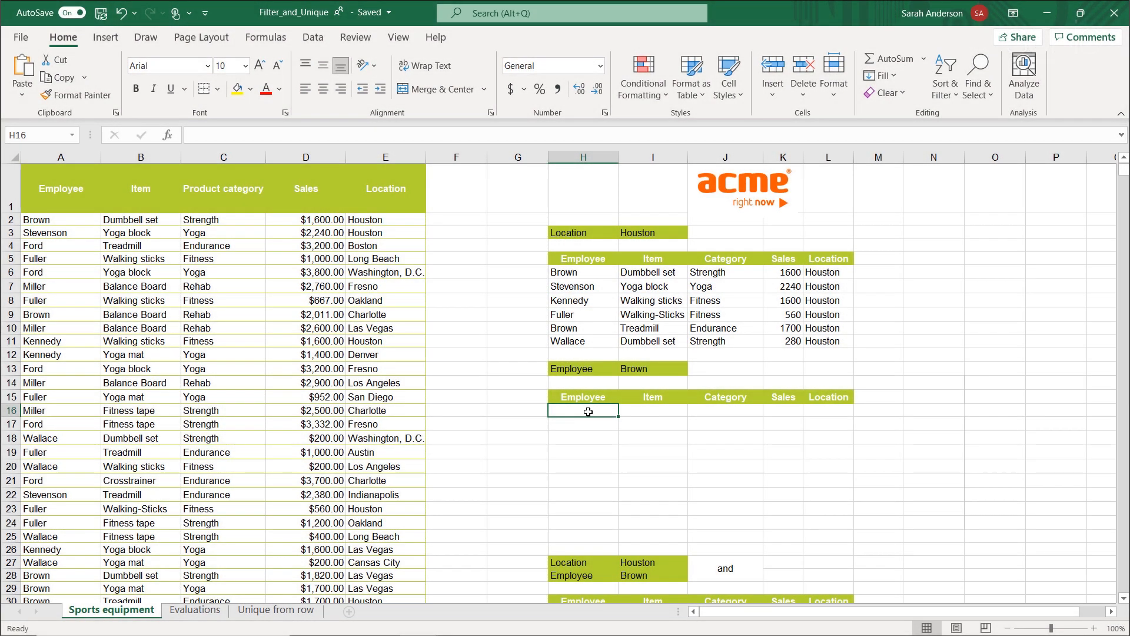
pyautogui.write('=')
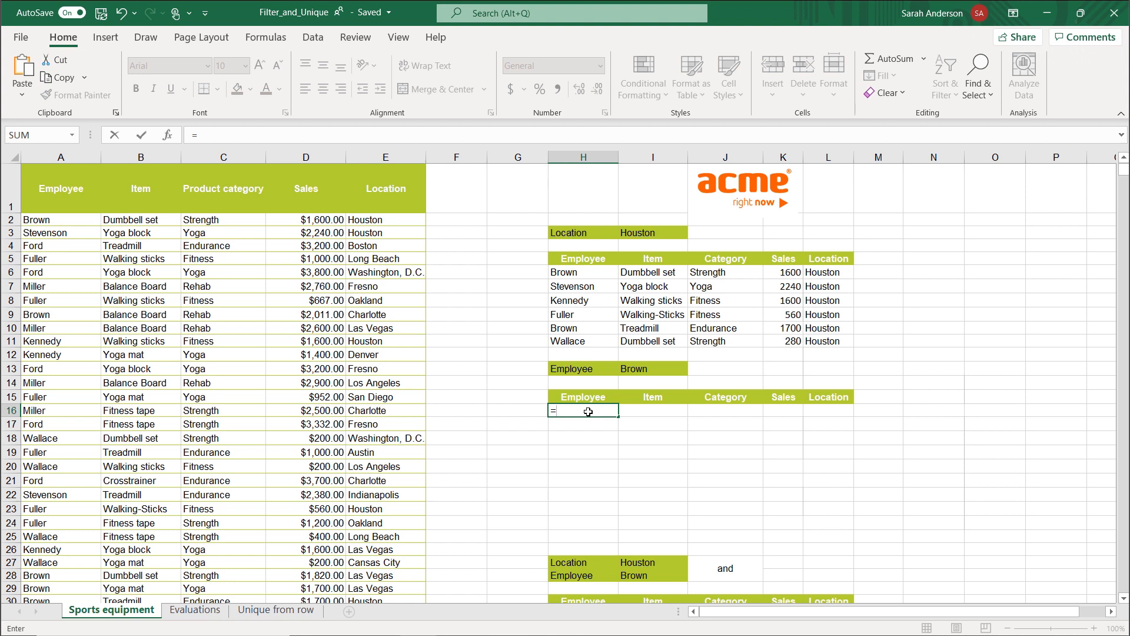
pyautogui.write('fil')
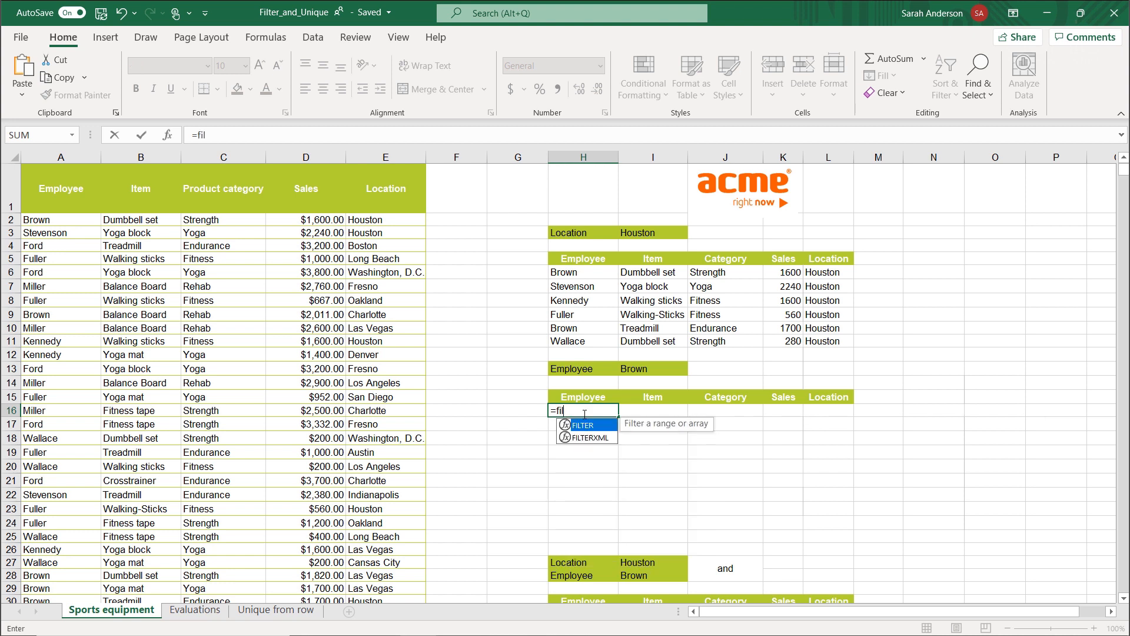
pyautogui.doubleClick(589, 426)
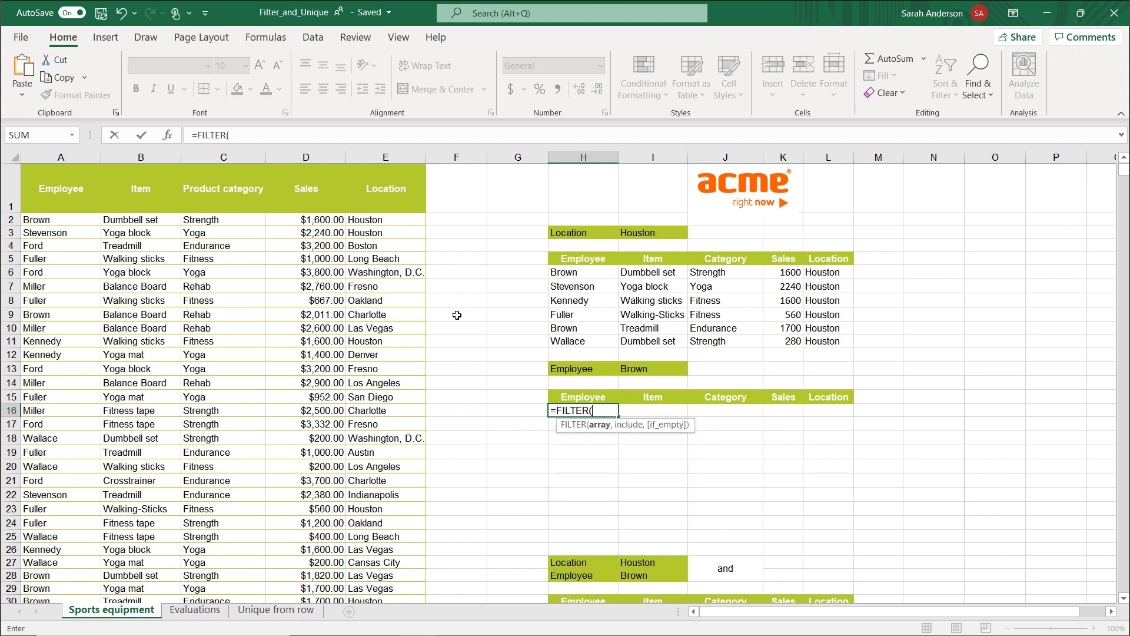
pyautogui.click(168, 137)
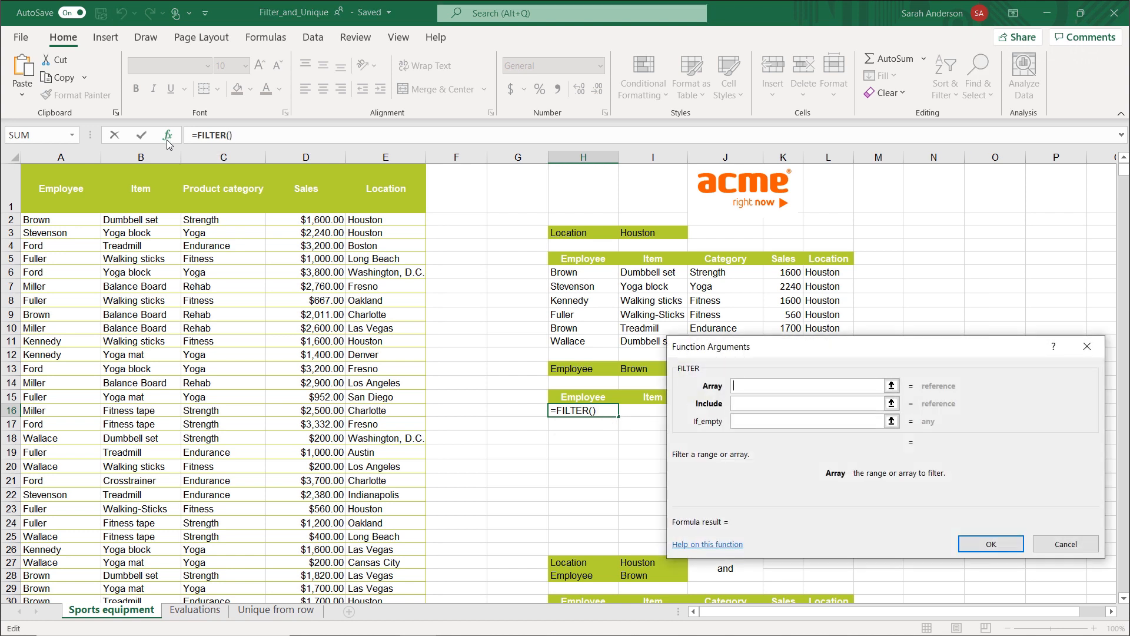
pyautogui.write('Sales')
pyautogui.press('Tab')
# Set the include condition of the H16 filter to Sales[Employee]=I13, leave If_empty blank, and complete the formula.
pyautogui.click(60, 220)
pyautogui.scroll(-5, 60, 329)
pyautogui.scroll(-4, 61, 329)
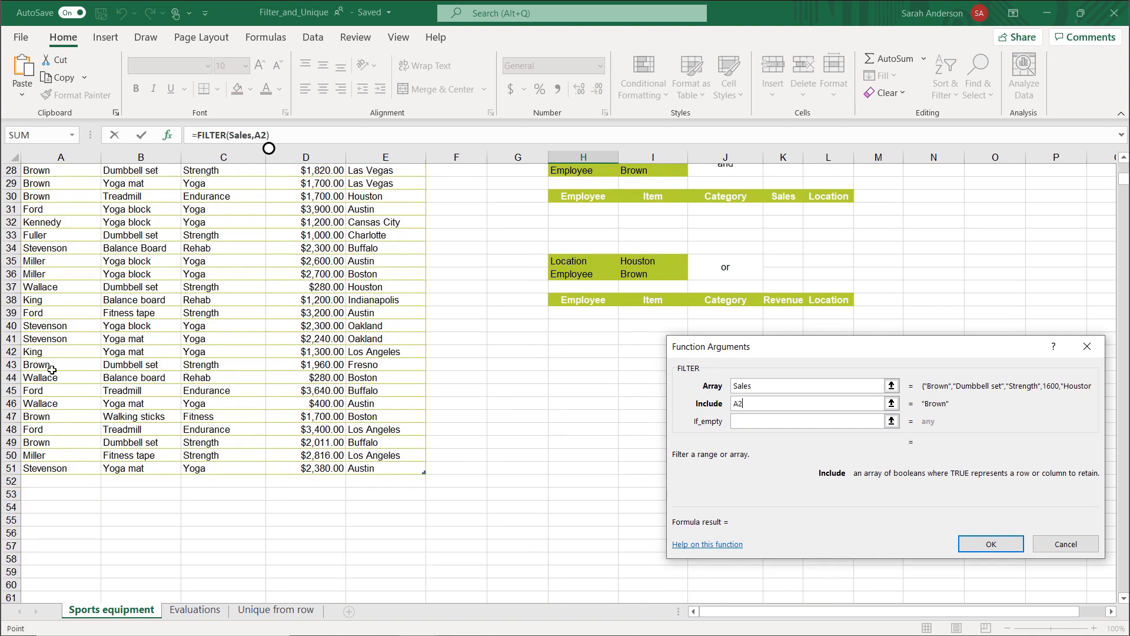
pyautogui.keyDown('shift'); pyautogui.click(57, 469); pyautogui.keyUp('shift')
pyautogui.write('=')
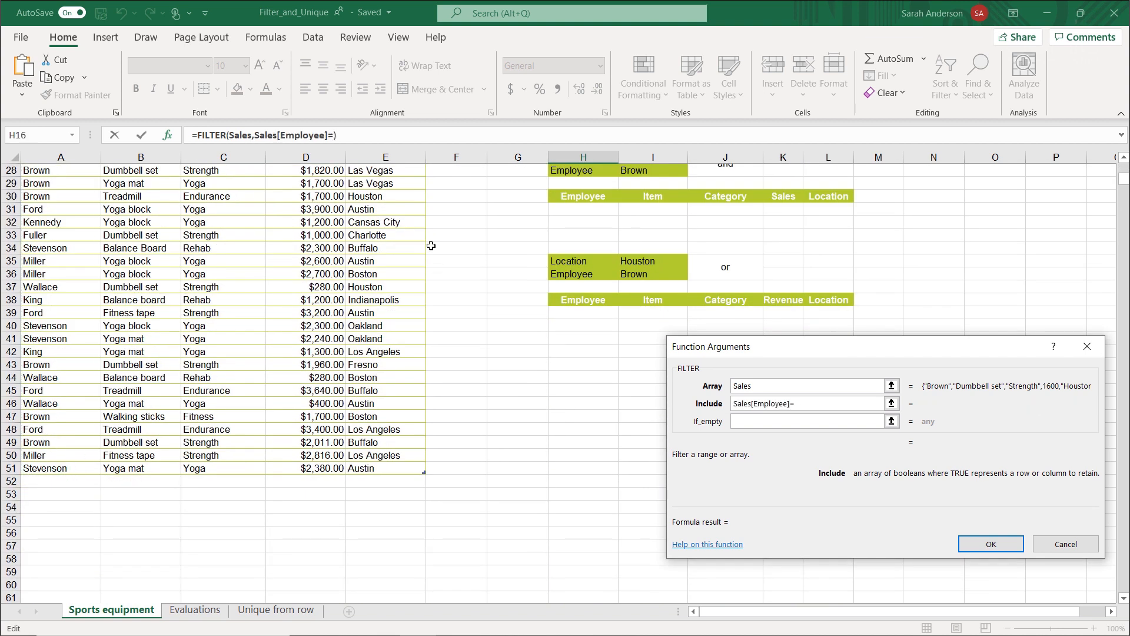
pyautogui.scroll(9, 583, 182)
pyautogui.moveTo(777, 349); pyautogui.dragTo(786, 439)
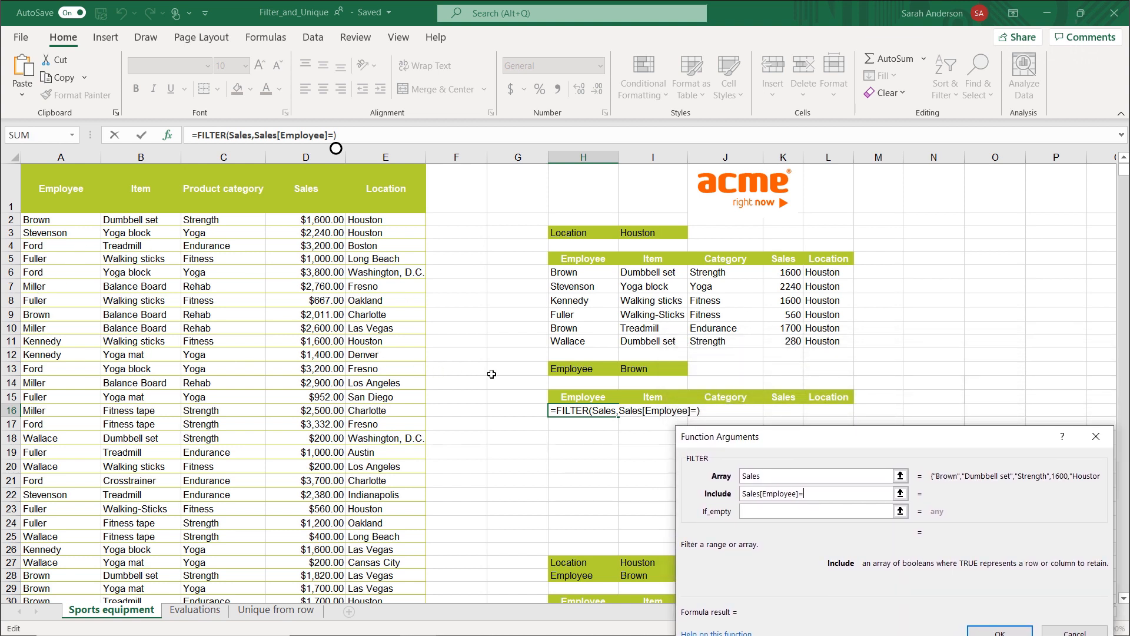
pyautogui.click(633, 369)
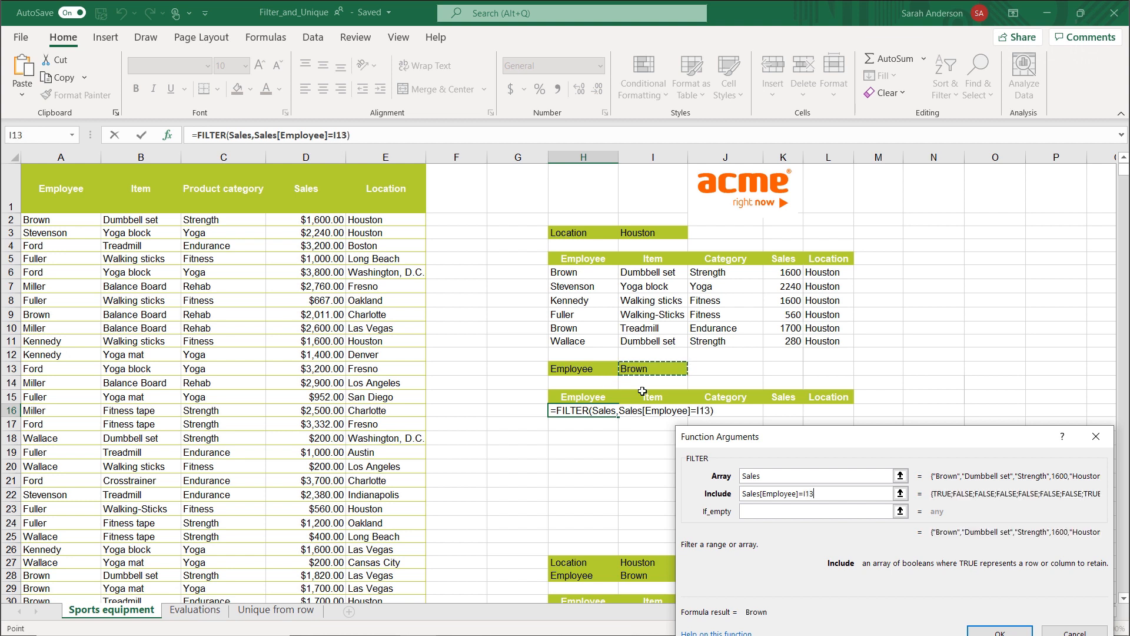
pyautogui.moveTo(793, 442); pyautogui.dragTo(744, 93)
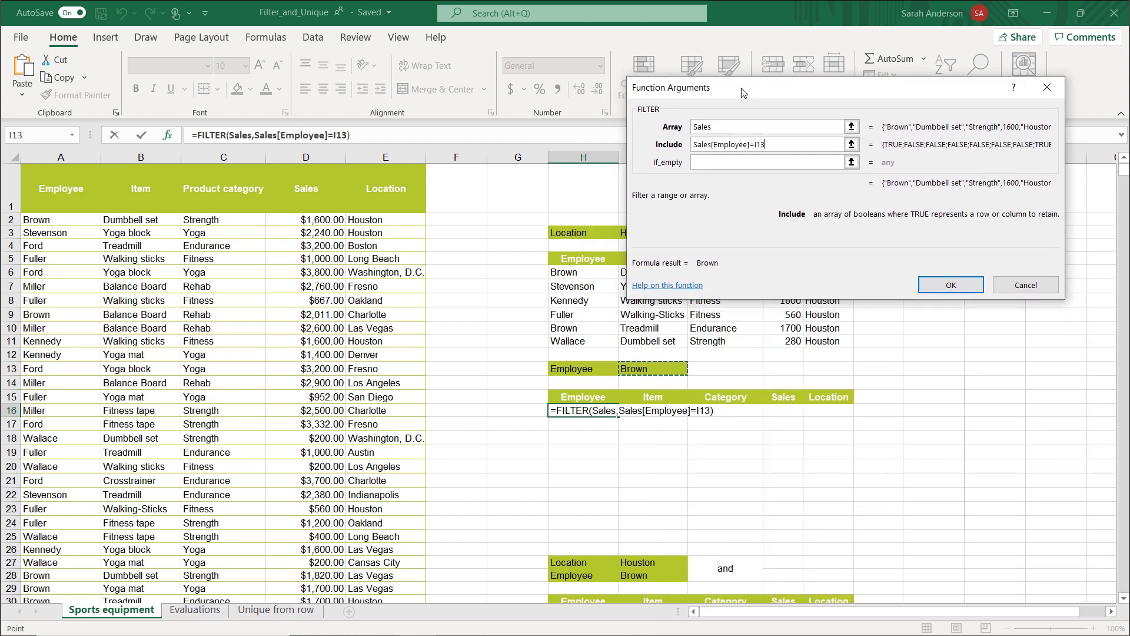
pyautogui.click(845, 159)
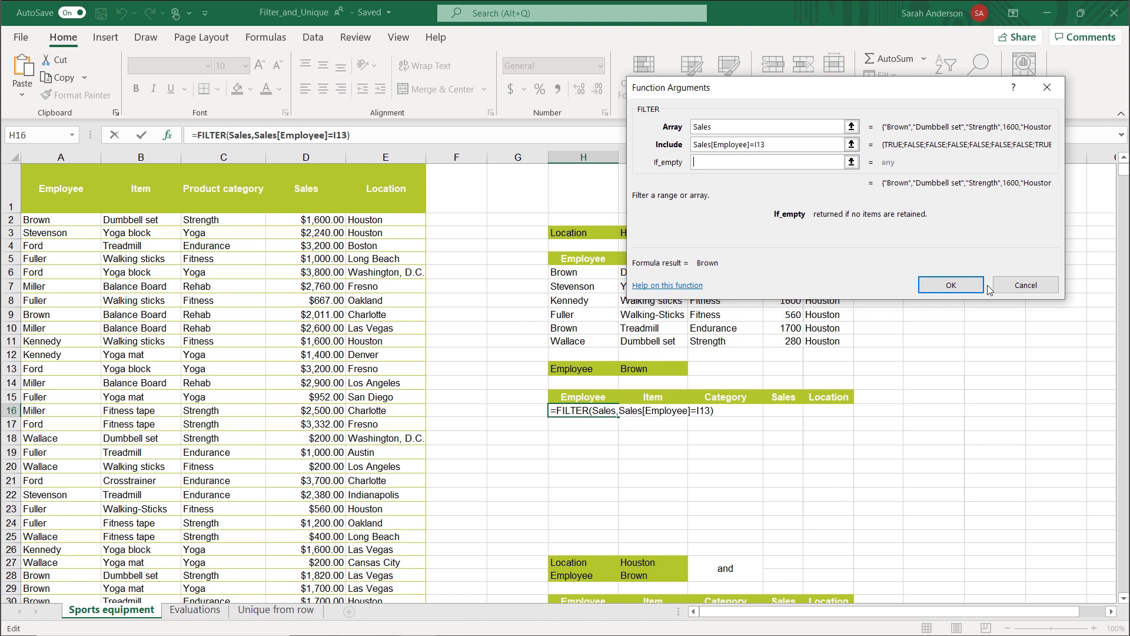
pyautogui.click(958, 284)
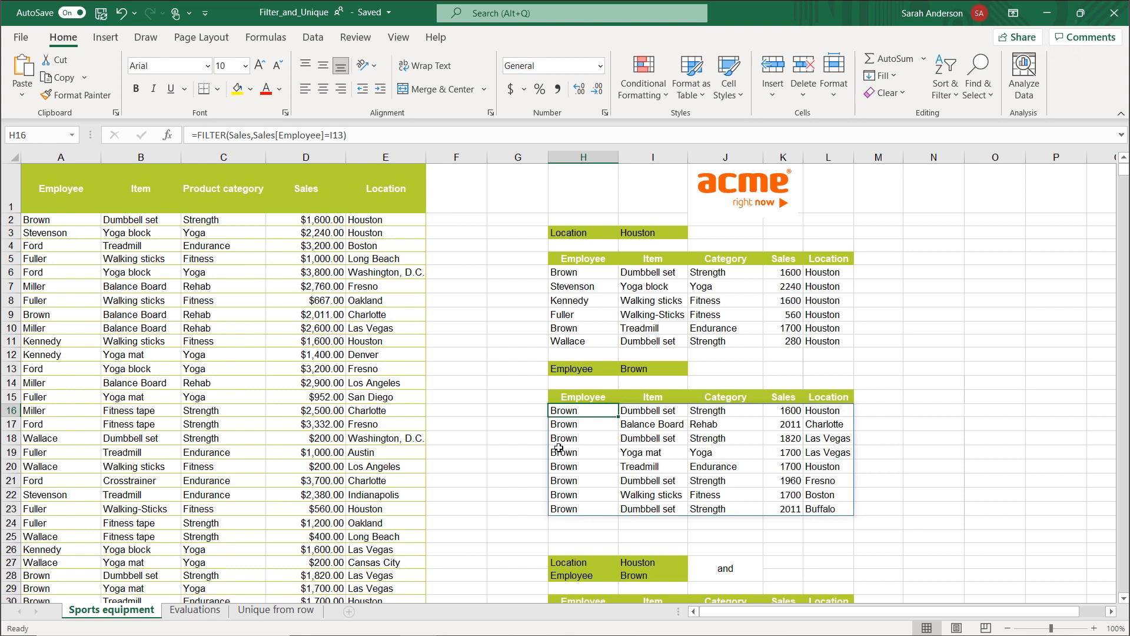
# Start a new row 52 below the Sales table, entering the same employee as in I13 and the item Treadmill.
pyautogui.scroll(-5, 268, 406)
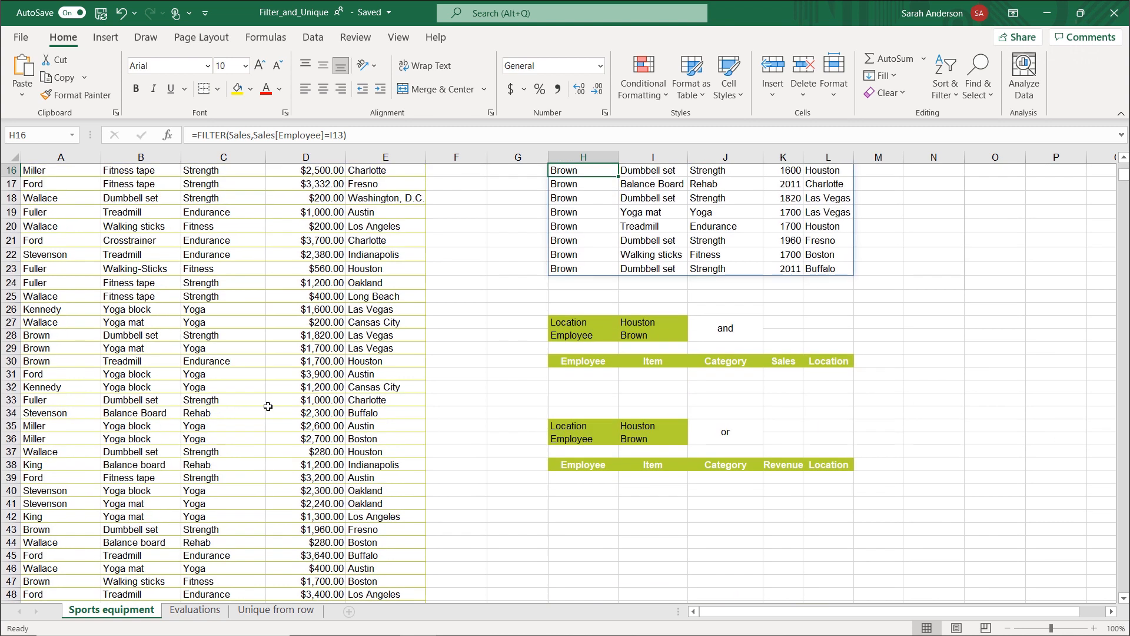
pyautogui.scroll(-4, 263, 409)
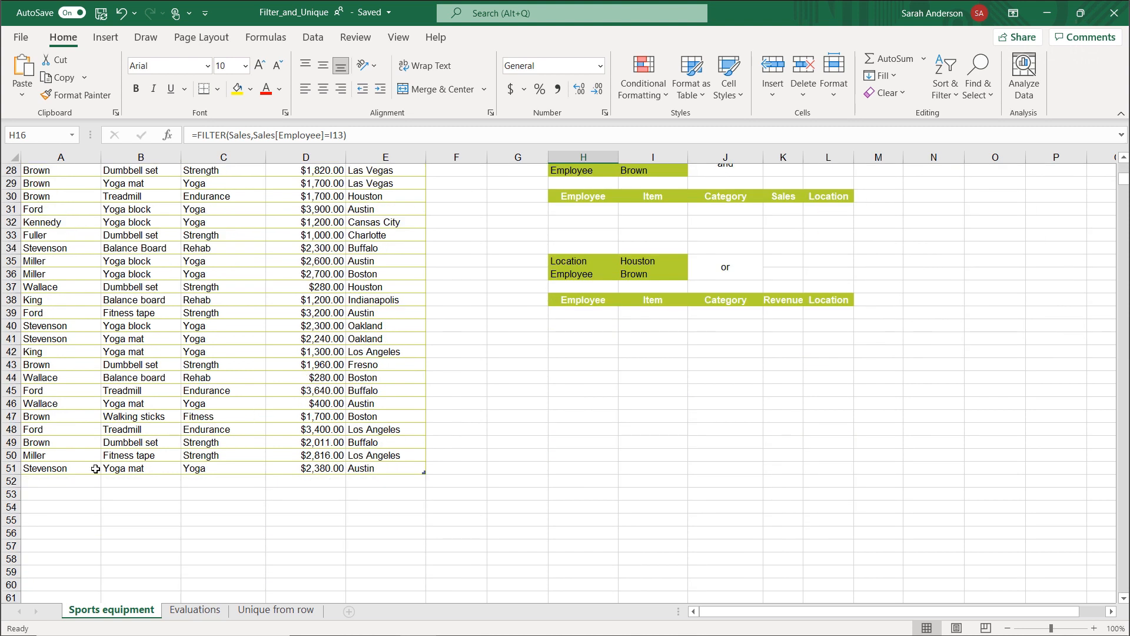
pyautogui.click(62, 485)
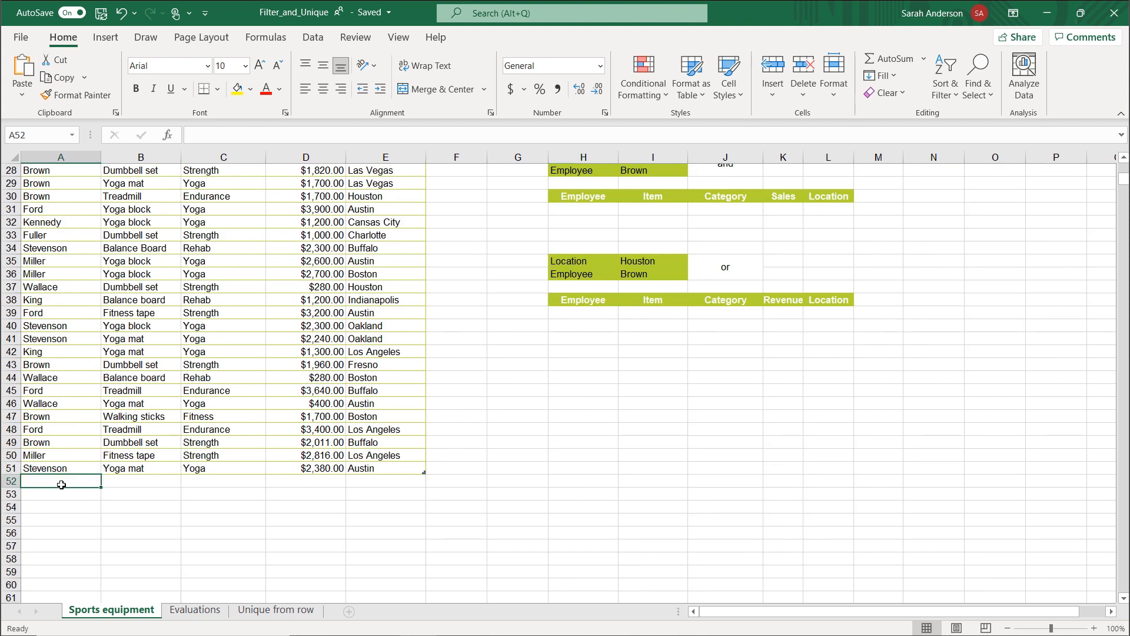
pyautogui.write('Brwo')
pyautogui.press('BackSpace')
pyautogui.press('BackSpace')
pyautogui.write('ow')
pyautogui.press('Tab')
pyautogui.write('Treadmill')
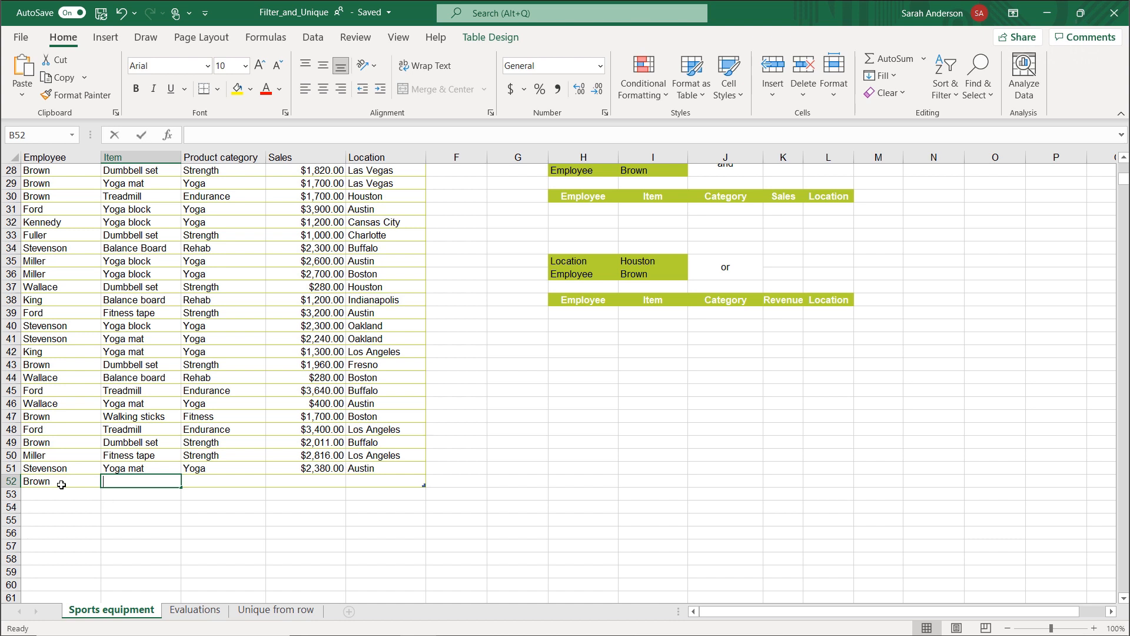
pyautogui.press('Tab')
# Complete row 52 of the Sales table with category Endurance, sales 3500 and location Los Angeles.
pyautogui.write('Endurance')
pyautogui.press('Tab')
pyautogui.write('3500')
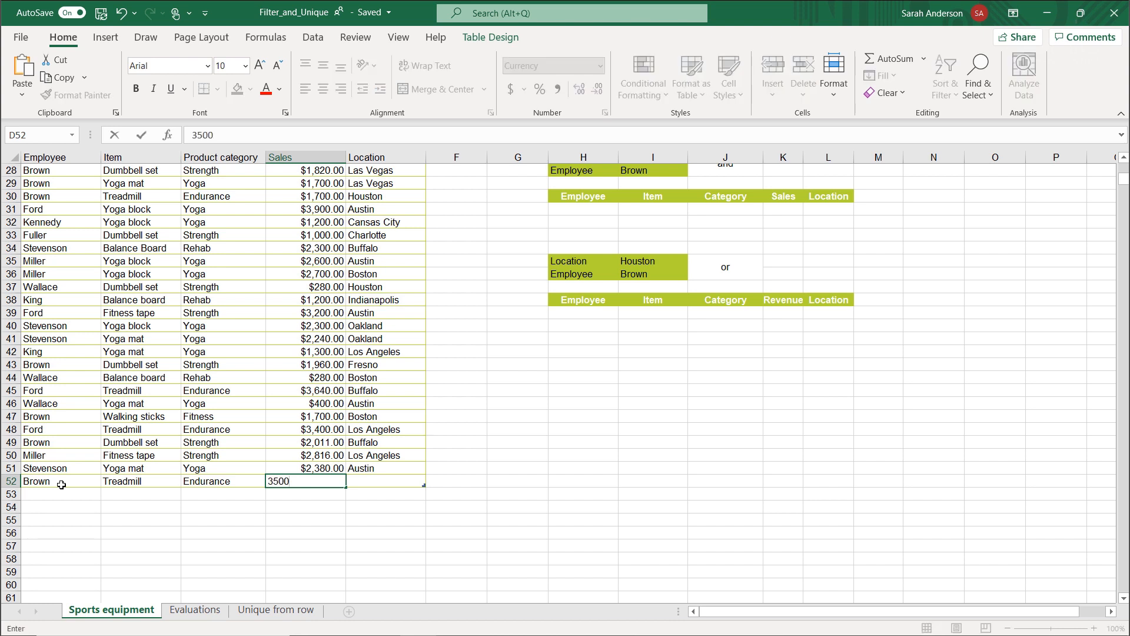
pyautogui.press('Tab')
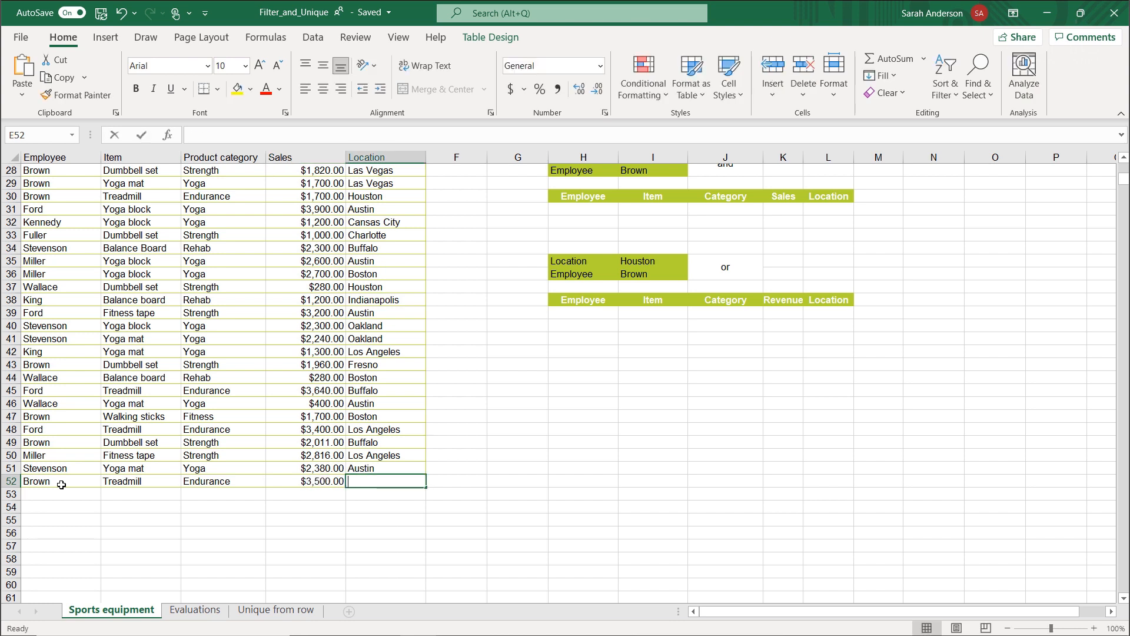
pyautogui.write('Los Angelese')
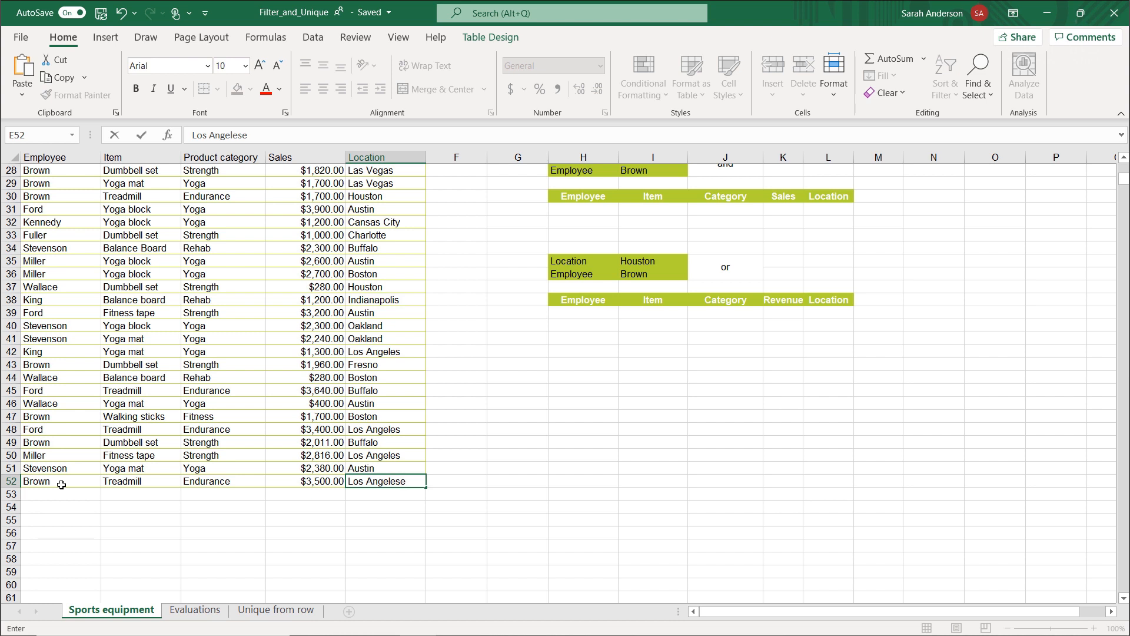
pyautogui.press('BackSpace')
pyautogui.hotkey('ctrl', 'Return')
# Check the spilled employee filter results down to H24 for the newly added sales row.
pyautogui.scroll(4, 410, 484)
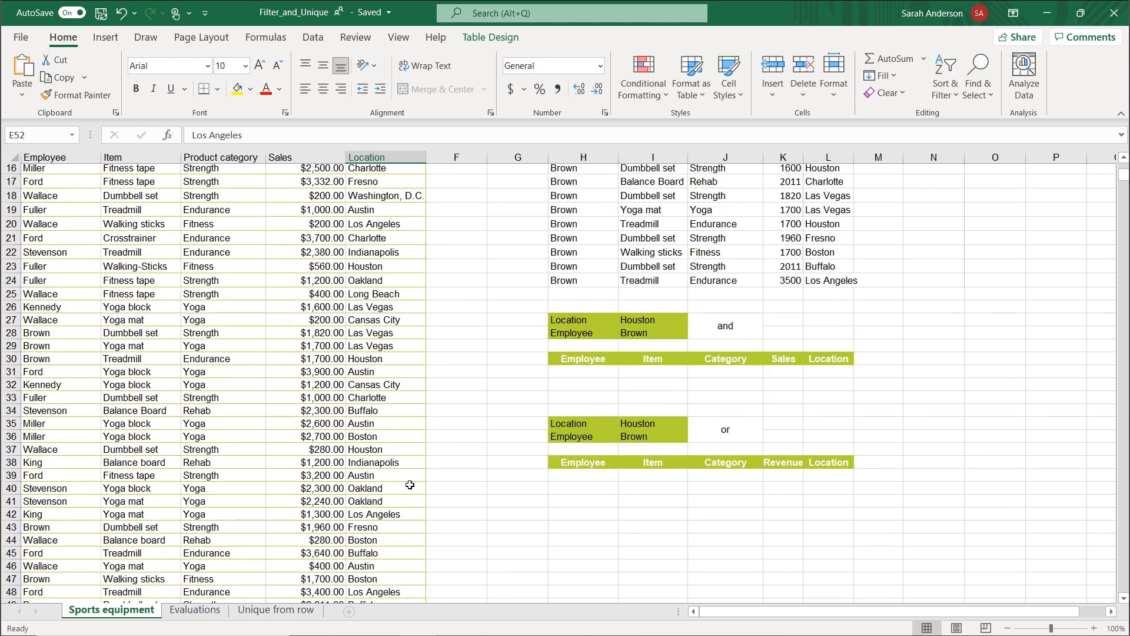
pyautogui.scroll(3, 410, 484)
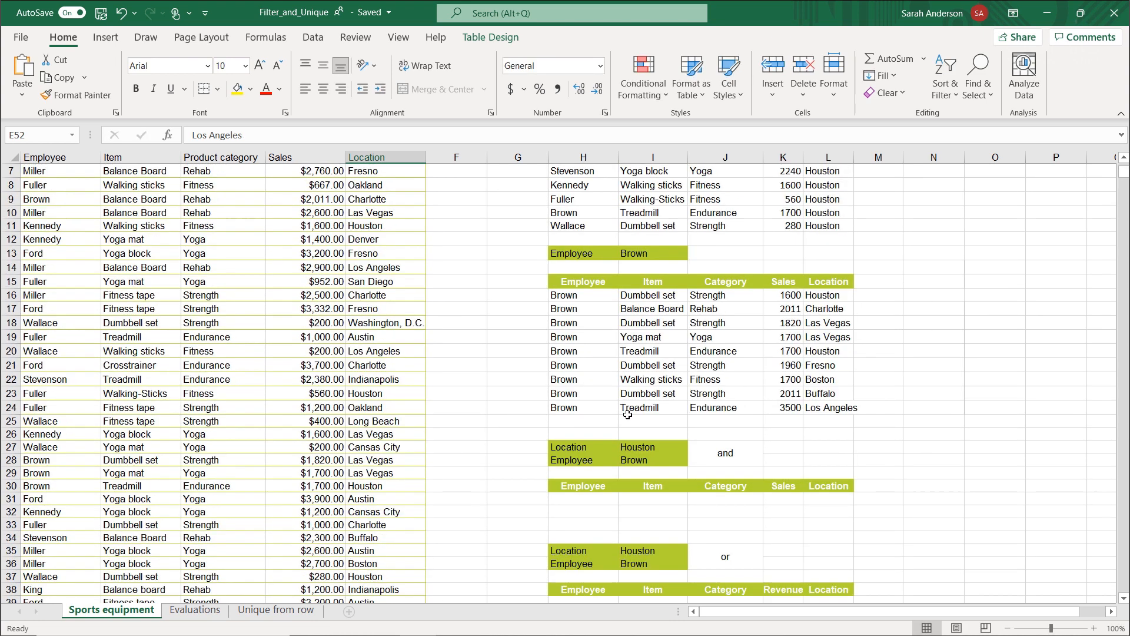
pyautogui.click(589, 409)
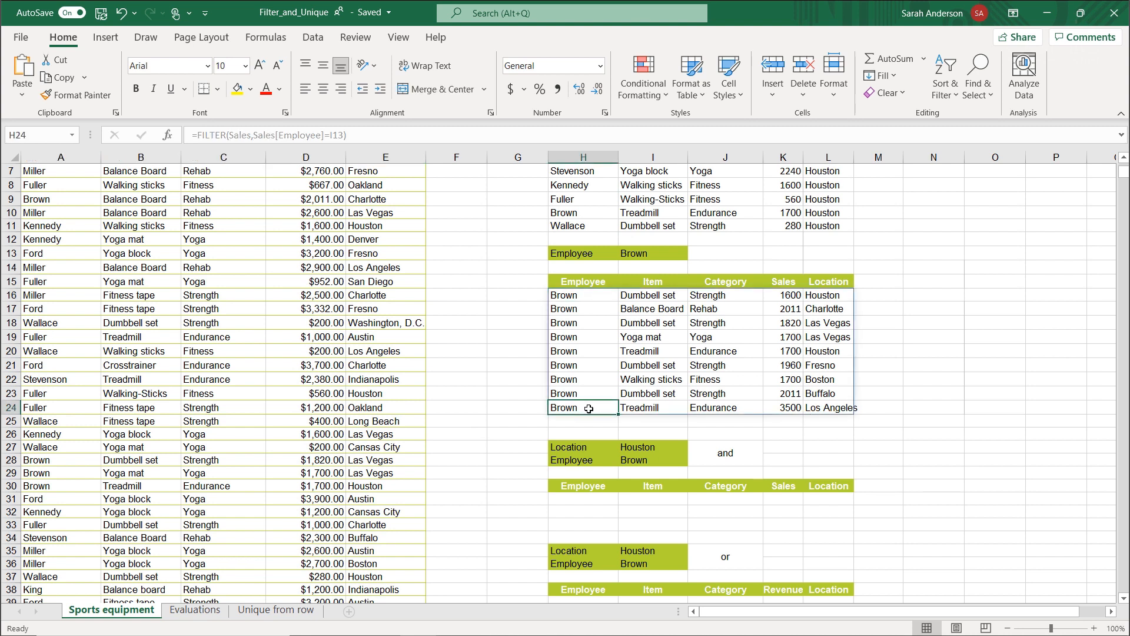
# Start a FILTER formula in H31 of the "and" block with Sales as its array.
pyautogui.click(718, 459)
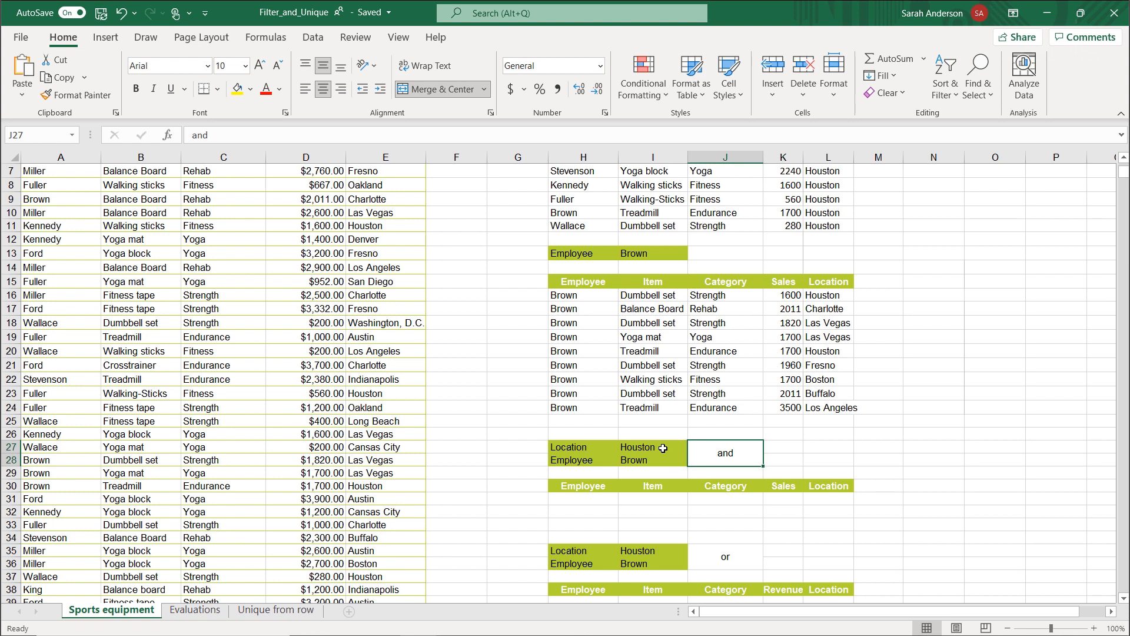
pyautogui.click(586, 500)
pyautogui.write('=fil')
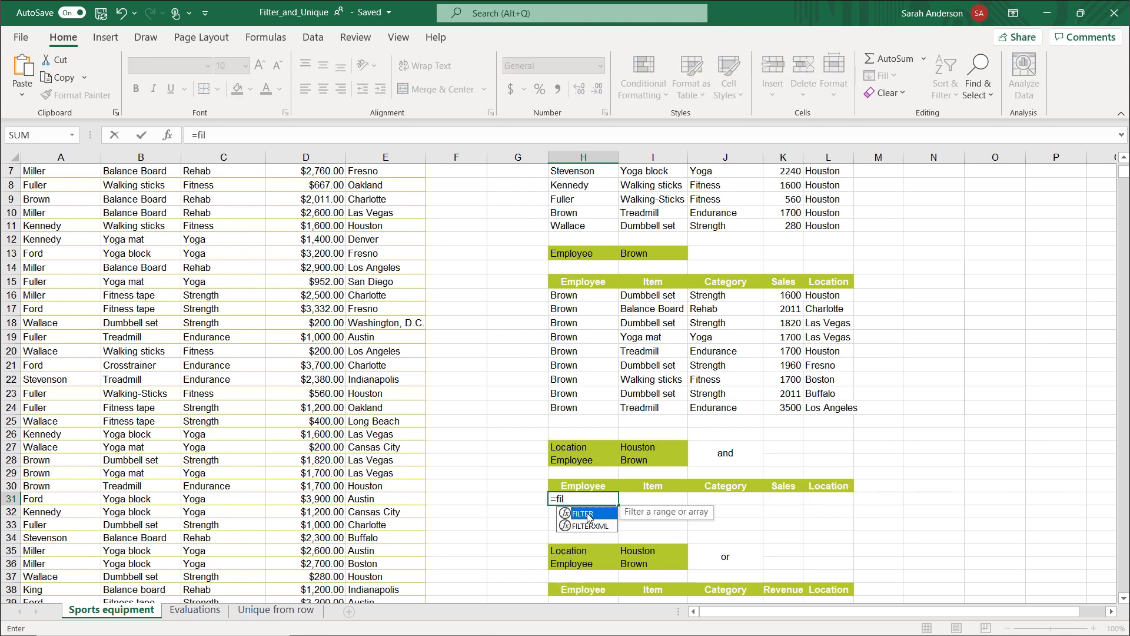
pyautogui.doubleClick(589, 514)
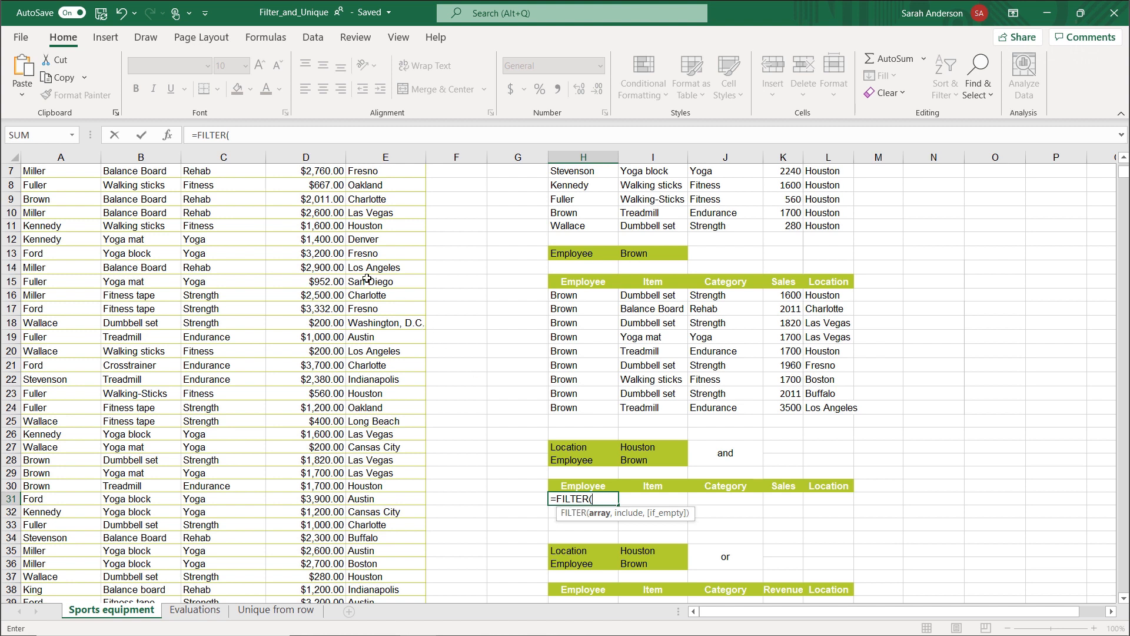
pyautogui.click(168, 135)
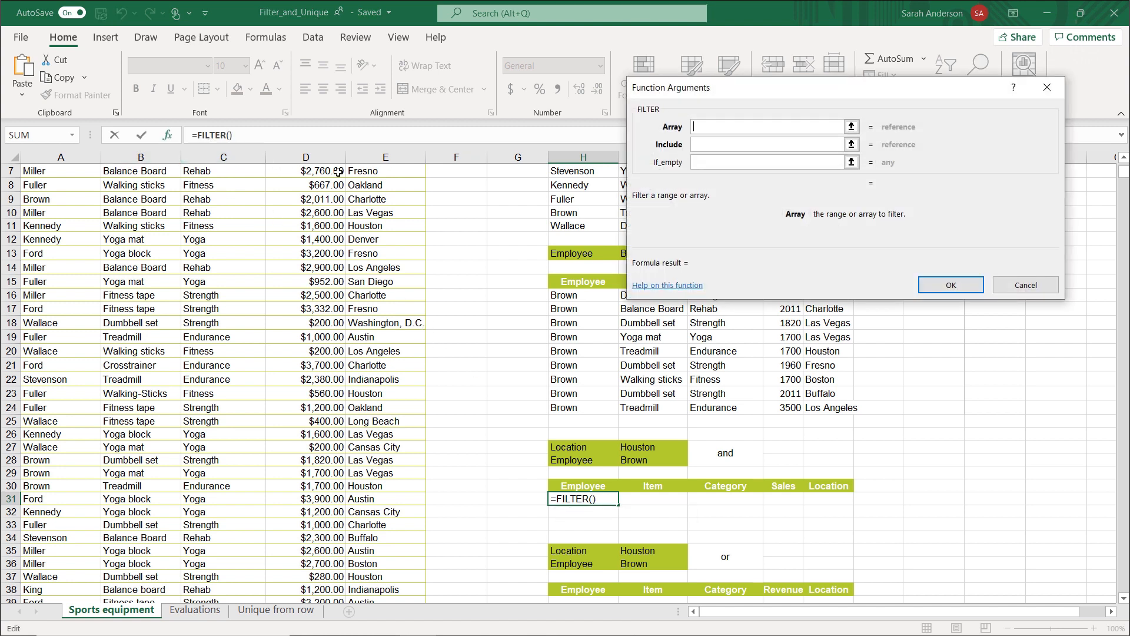
pyautogui.write('Sales')
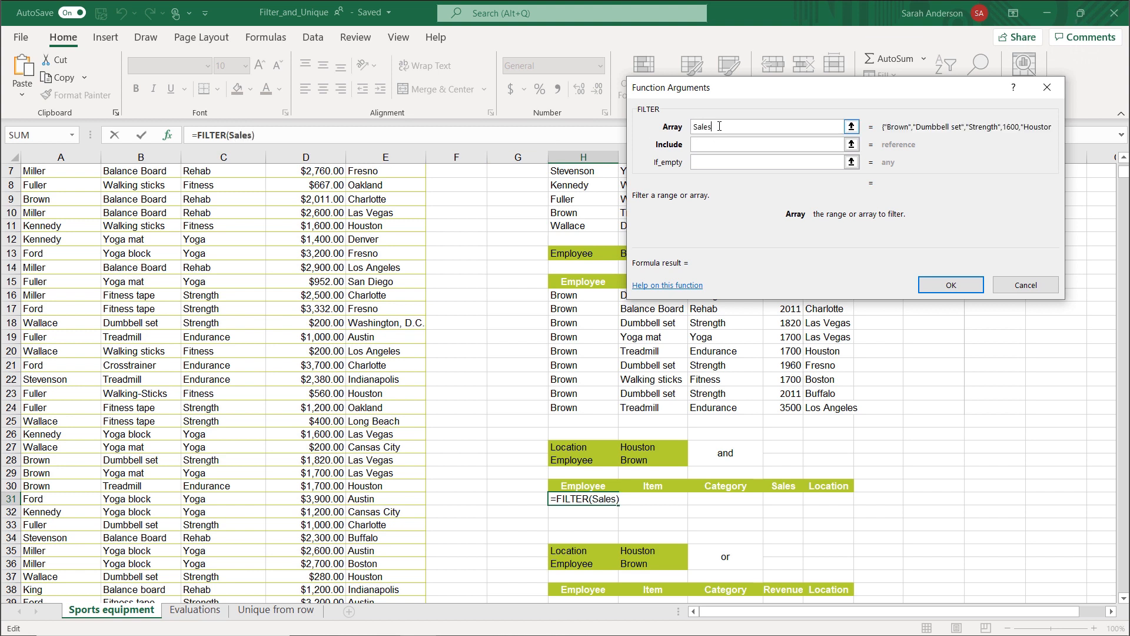
# Set the include condition of the H31 filter to Sales[Location]=I27, moving the arguments dialog off the criteria cells.
pyautogui.click(717, 144)
pyautogui.scroll(1, 271, 284)
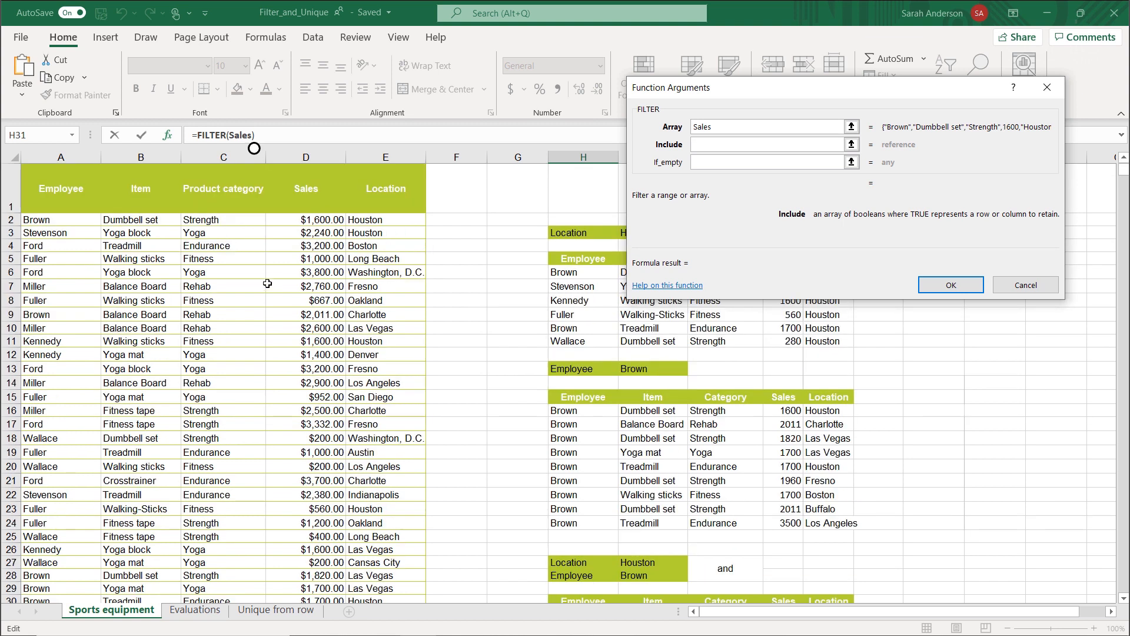
pyautogui.click(386, 223)
pyautogui.scroll(-12, 349, 363)
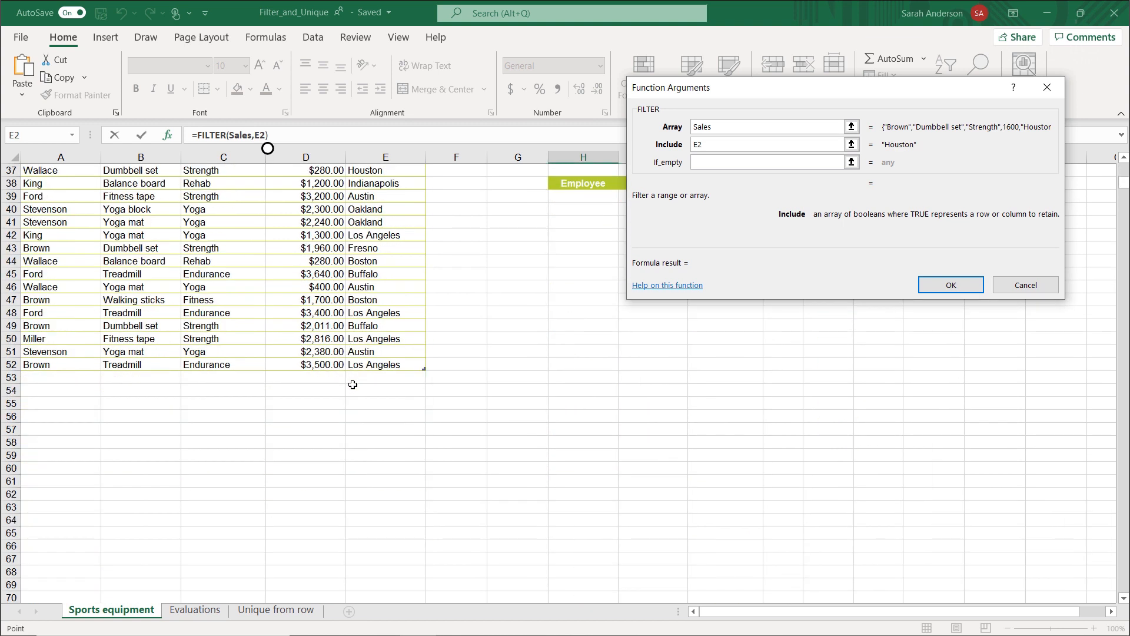
pyautogui.keyDown('shift'); pyautogui.click(370, 366); pyautogui.keyUp('shift')
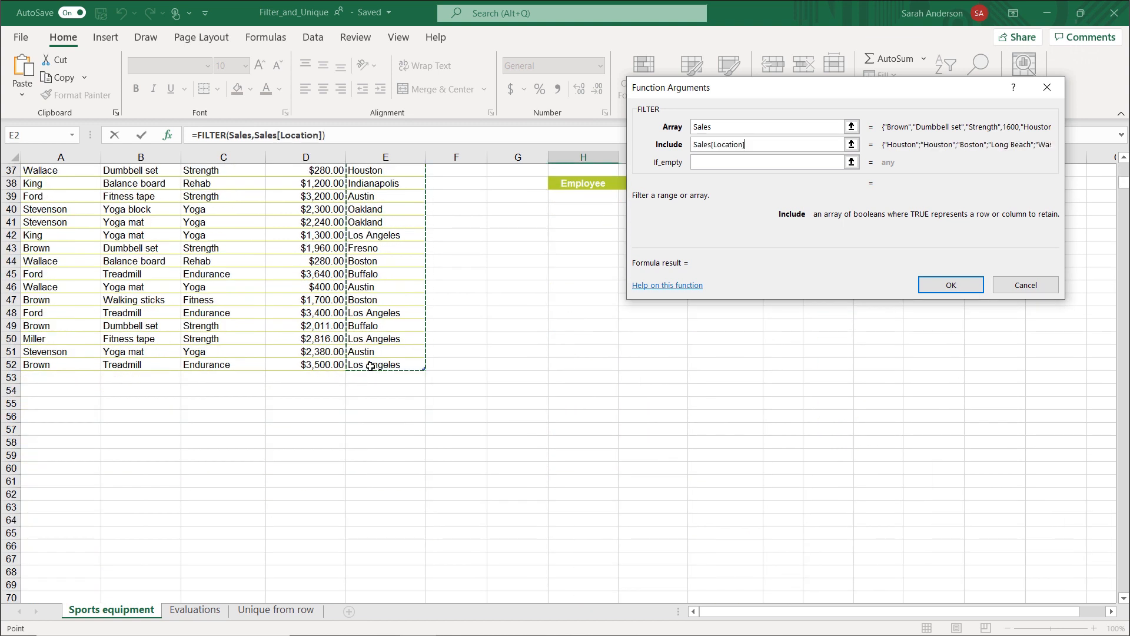
pyautogui.scroll(4, 485, 299)
pyautogui.moveTo(799, 94); pyautogui.dragTo(775, 387)
pyautogui.write('=')
pyautogui.click(648, 196)
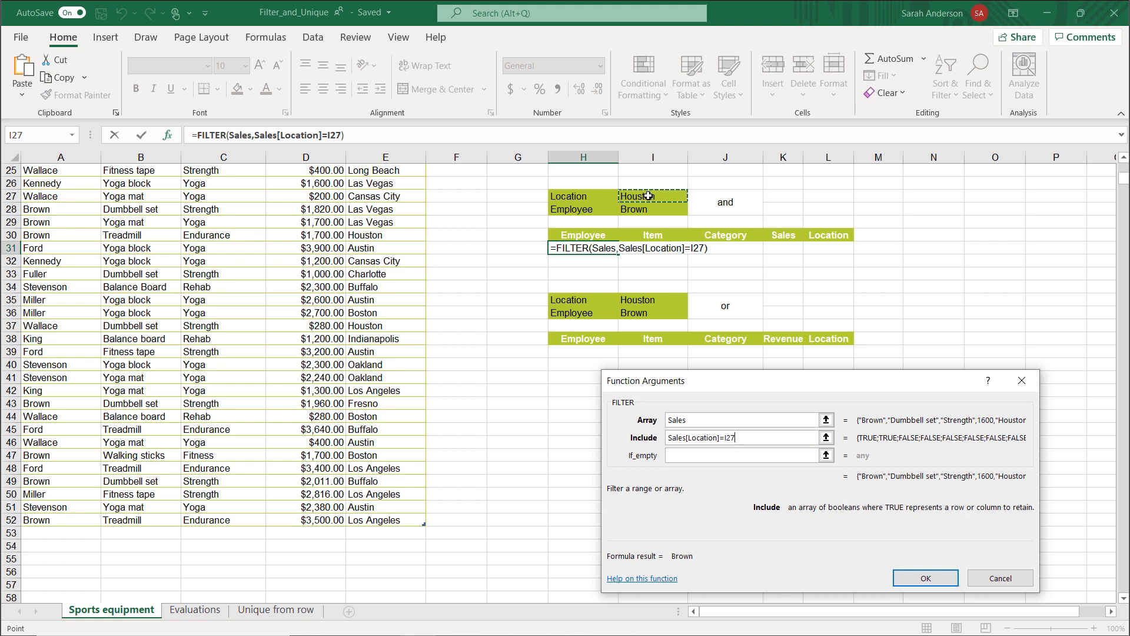
# Enclose the location condition in parentheses and append the * operator to combine it with another condition.
pyautogui.click(747, 437)
pyautogui.write(')')
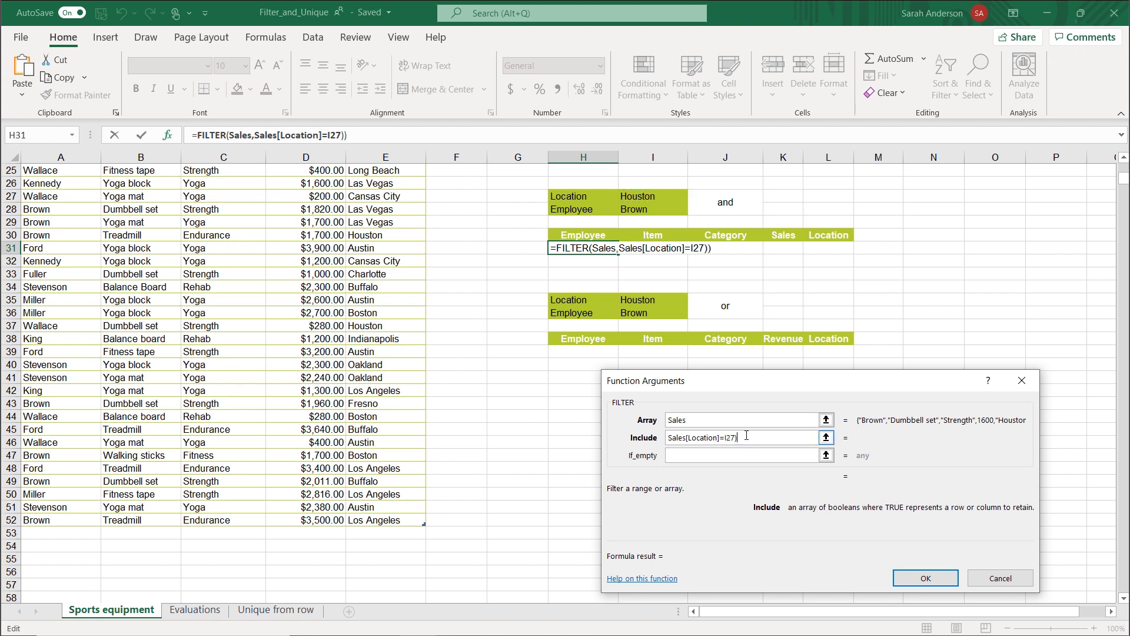
pyautogui.press('Home')
pyautogui.write('(')
pyautogui.write('*')
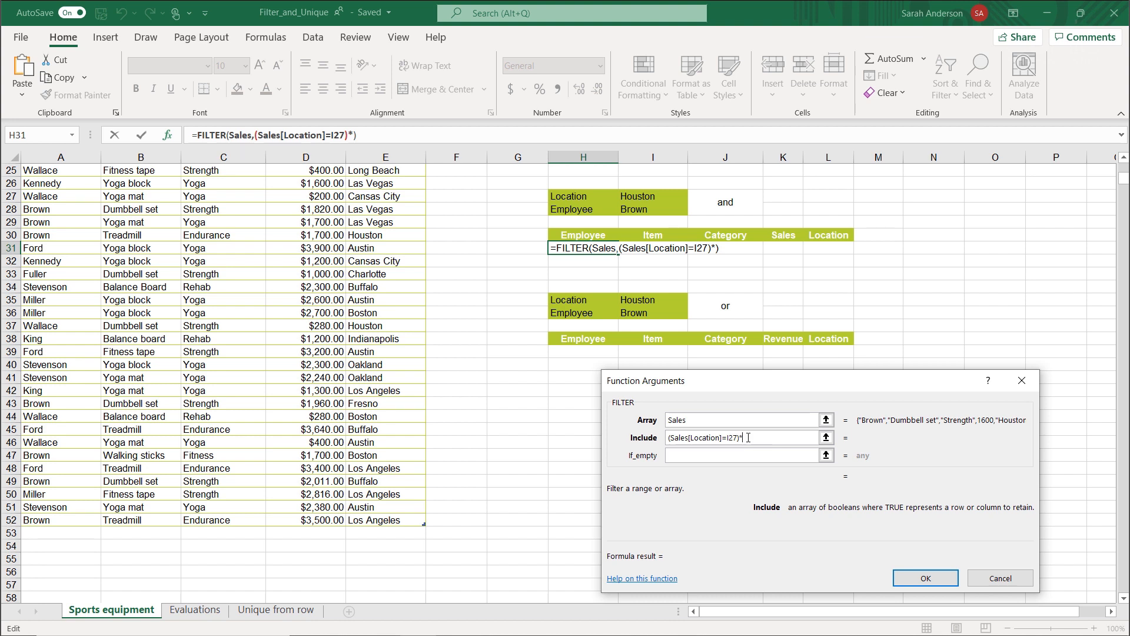
# Add (Sales[Employee]=I28) as the second include condition of the H31 filter and complete the formula.
pyautogui.scroll(8, 314, 333)
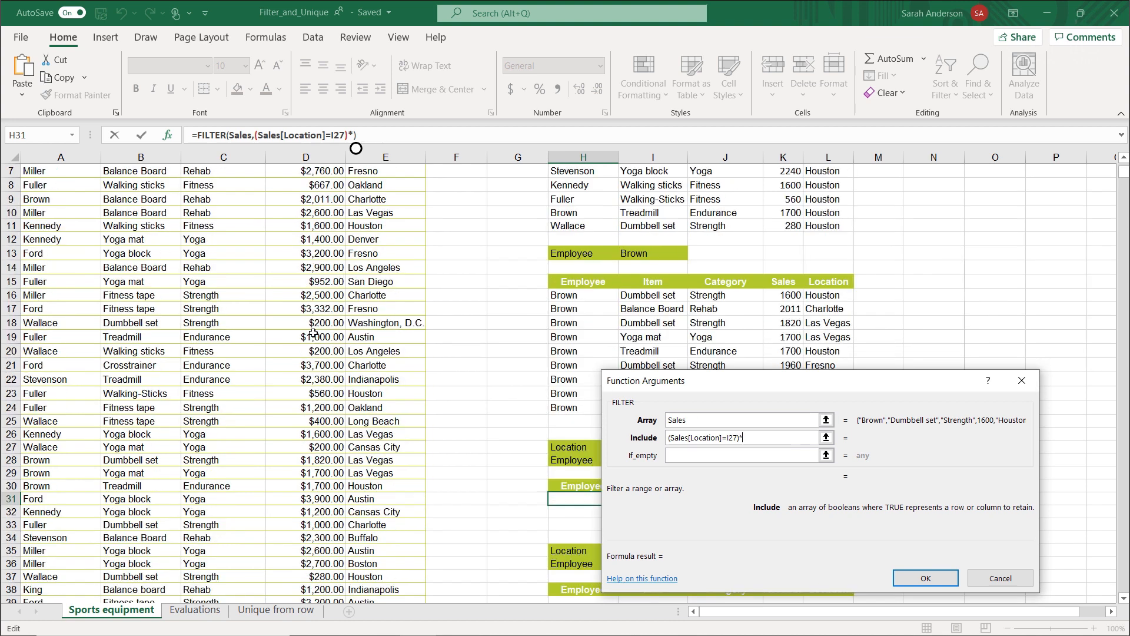
pyautogui.click(66, 218)
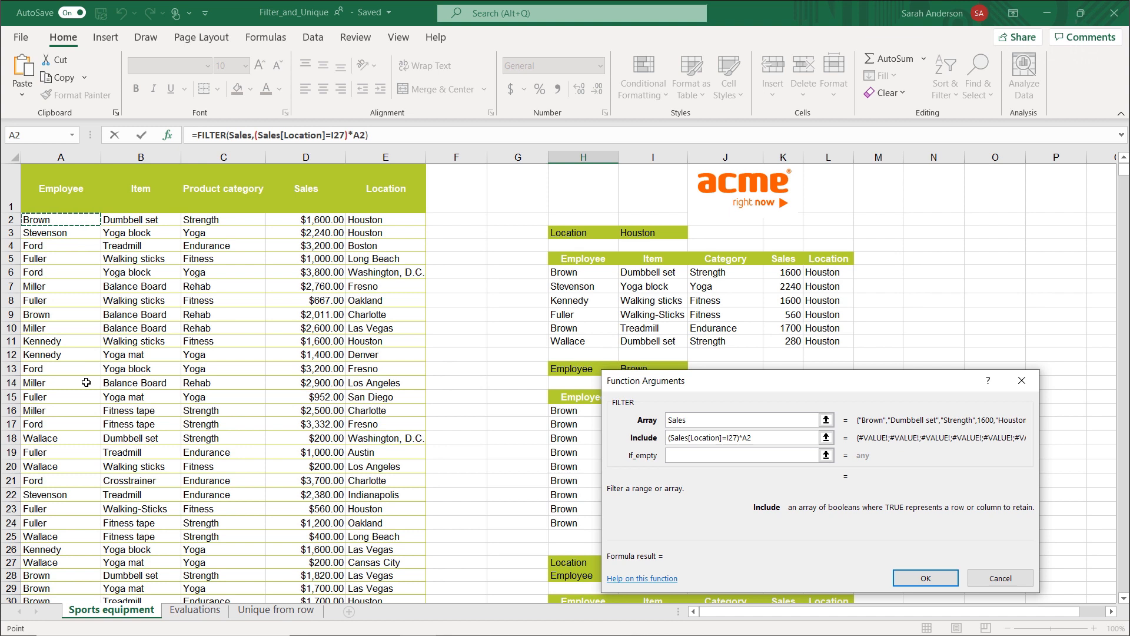
pyautogui.scroll(-10, 89, 377)
pyautogui.keyDown('shift'); pyautogui.click(60, 443); pyautogui.keyUp('shift')
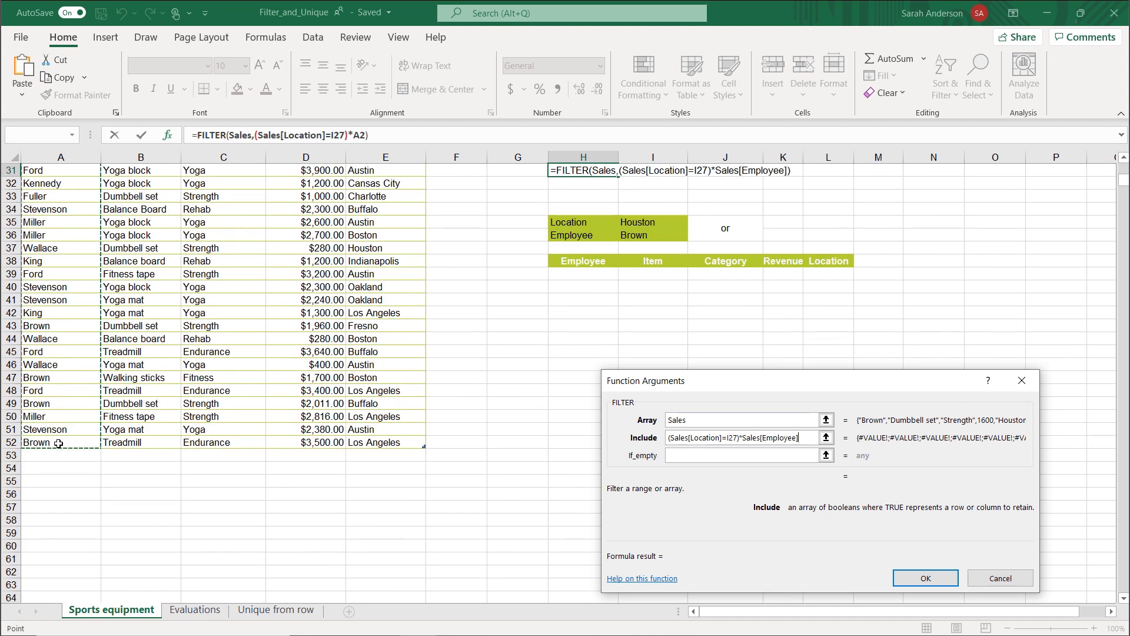
pyautogui.write('=')
pyautogui.scroll(3, 143, 259)
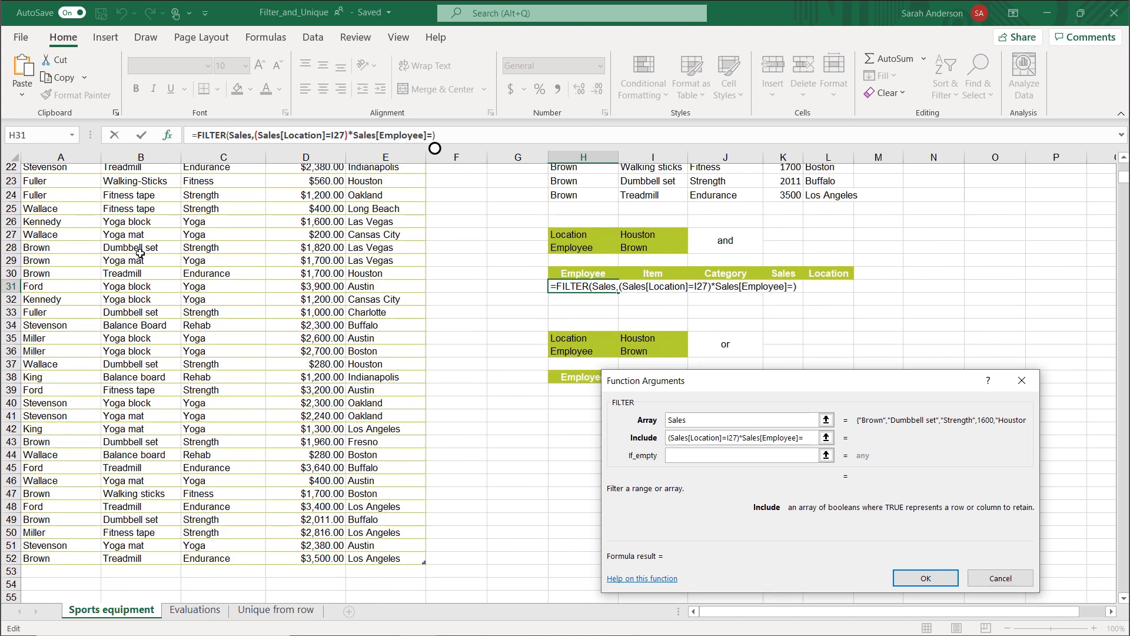
pyautogui.click(648, 255)
pyautogui.write(')*')
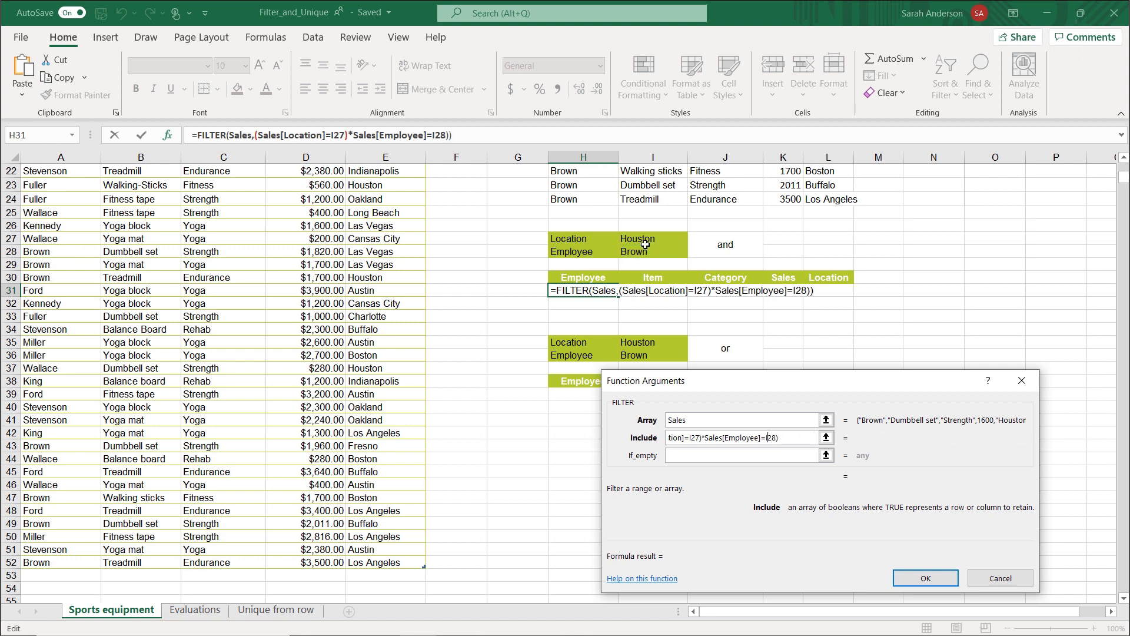
pyautogui.write('(')
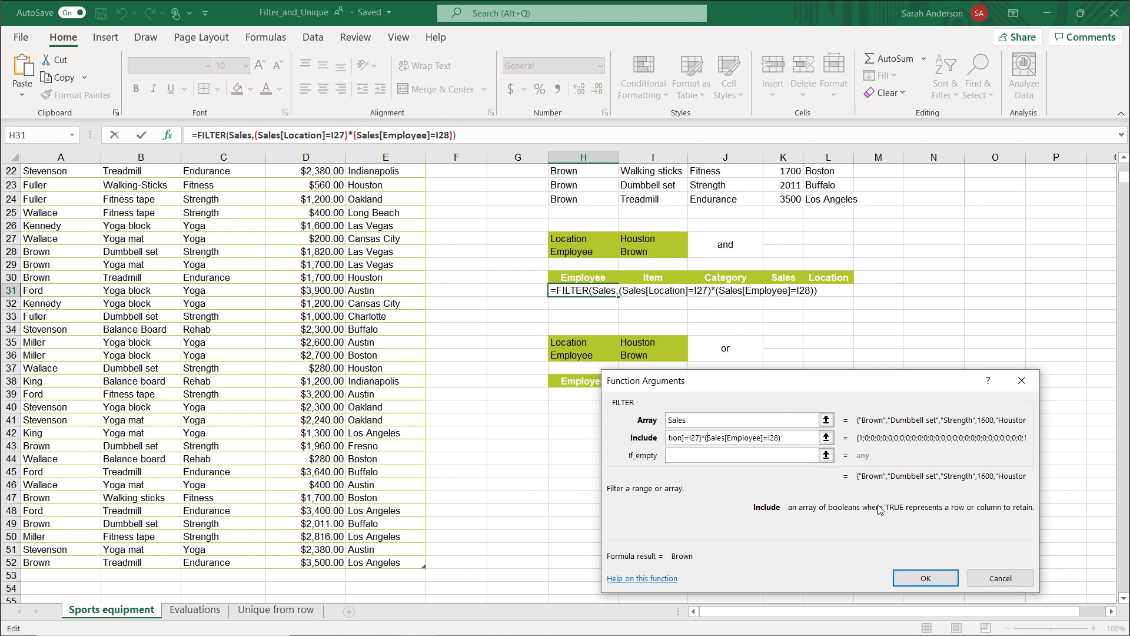
pyautogui.click(925, 579)
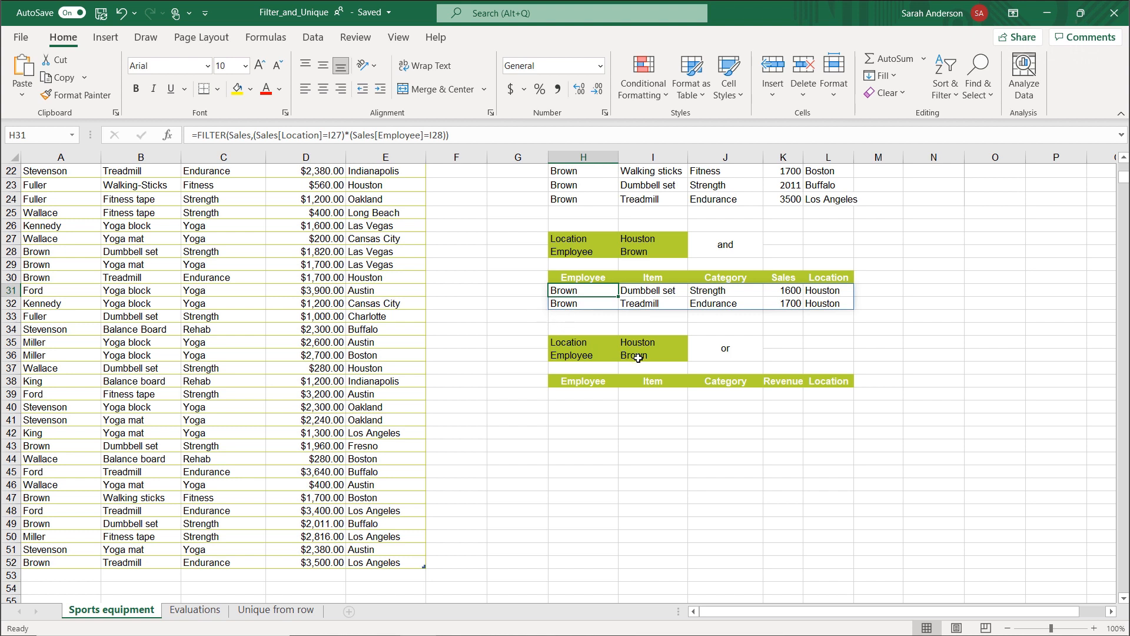
# Start a FILTER formula in H39 of the "or" block with Sales as its array.
pyautogui.click(724, 356)
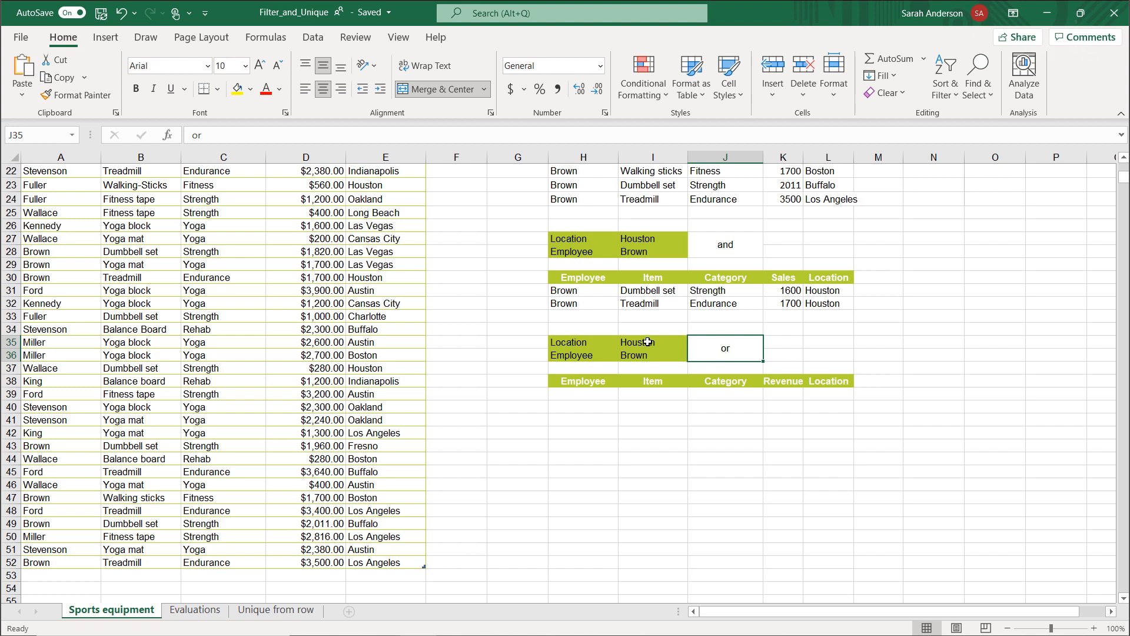
pyautogui.click(597, 398)
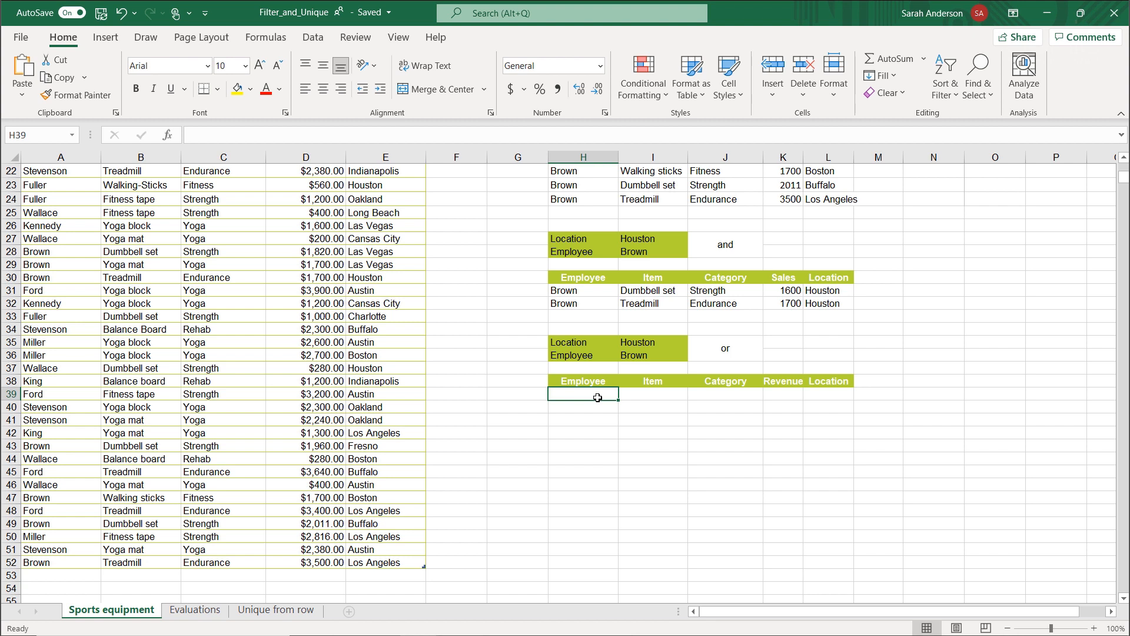
pyautogui.write('=')
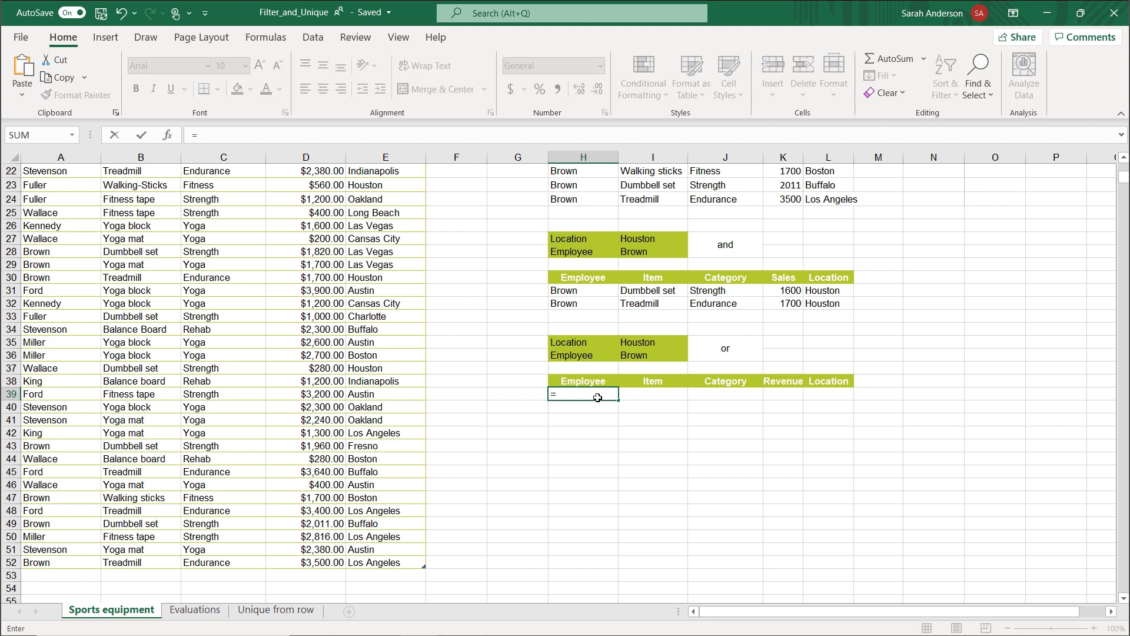
pyautogui.write('fil')
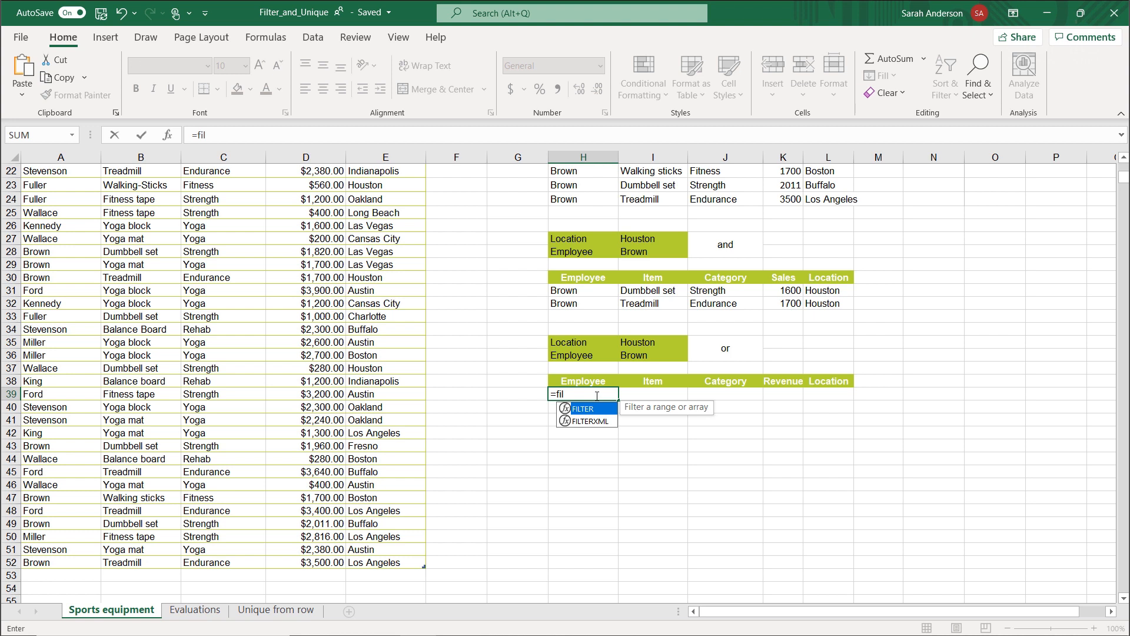
pyautogui.doubleClick(596, 413)
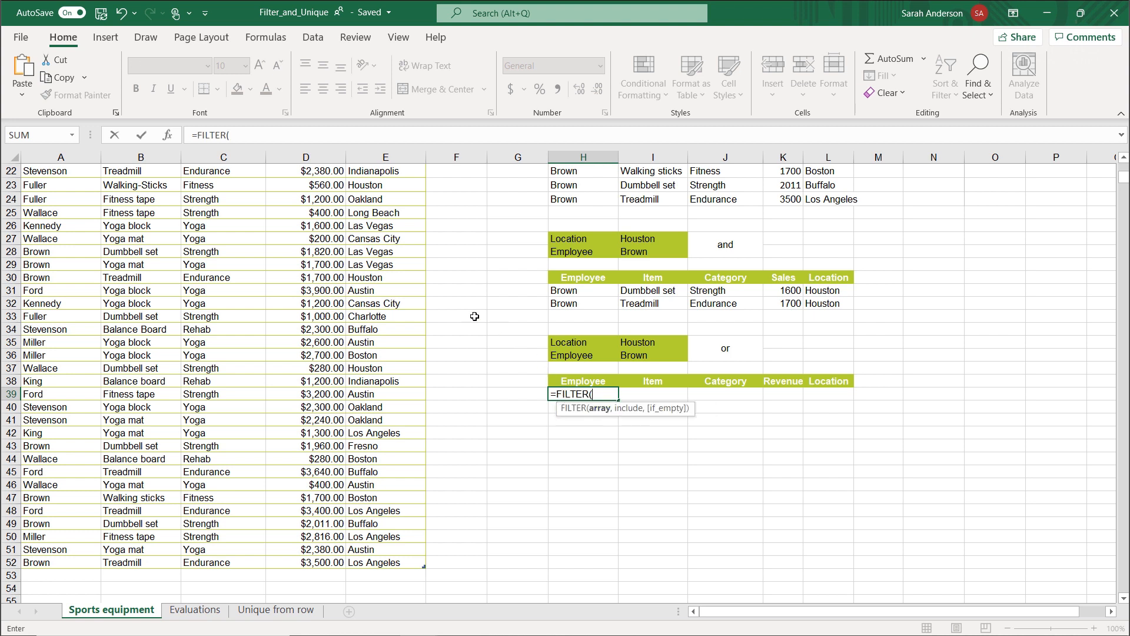
pyautogui.click(167, 136)
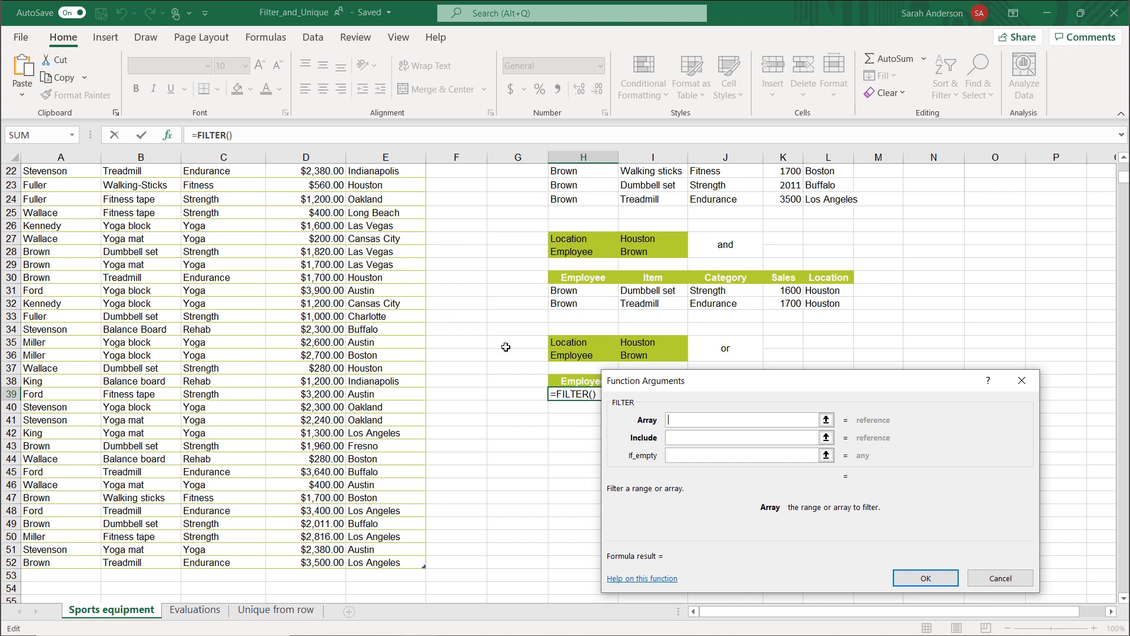
pyautogui.write('Sales')
pyautogui.click(692, 438)
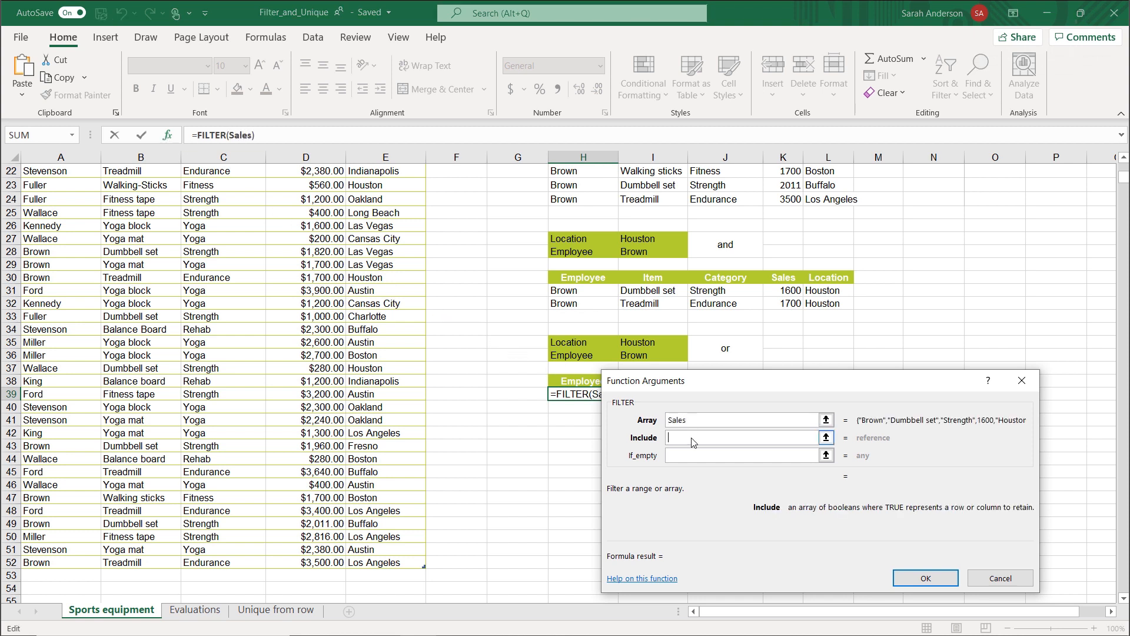
# Set the include condition of the H39 filter to Sales[Location]=I35.
pyautogui.scroll(7, 374, 374)
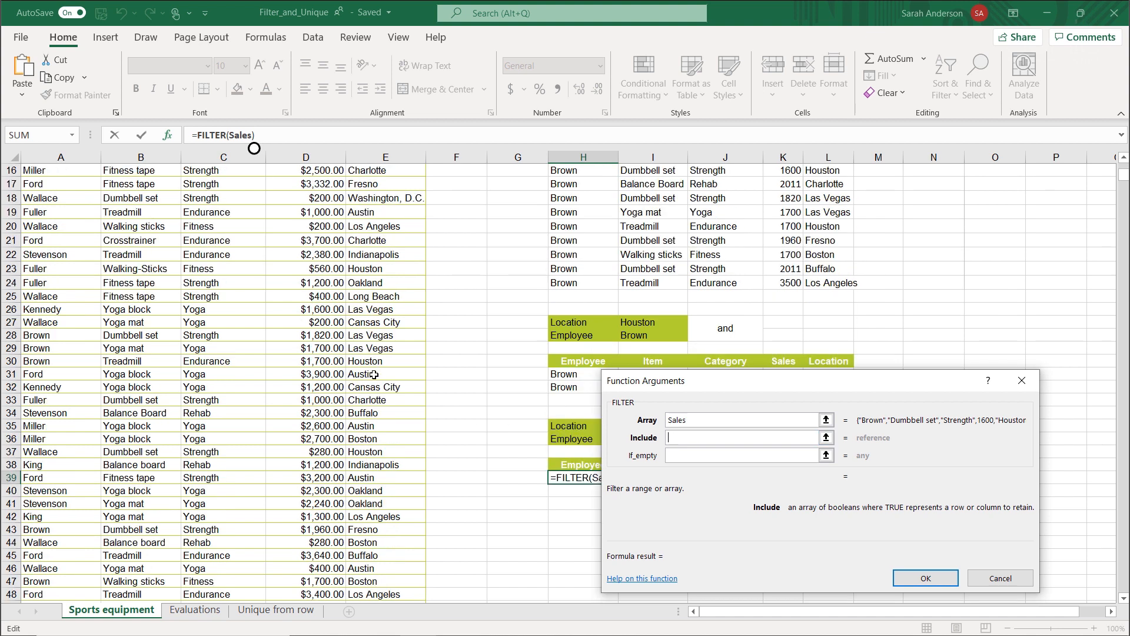
pyautogui.click(376, 220)
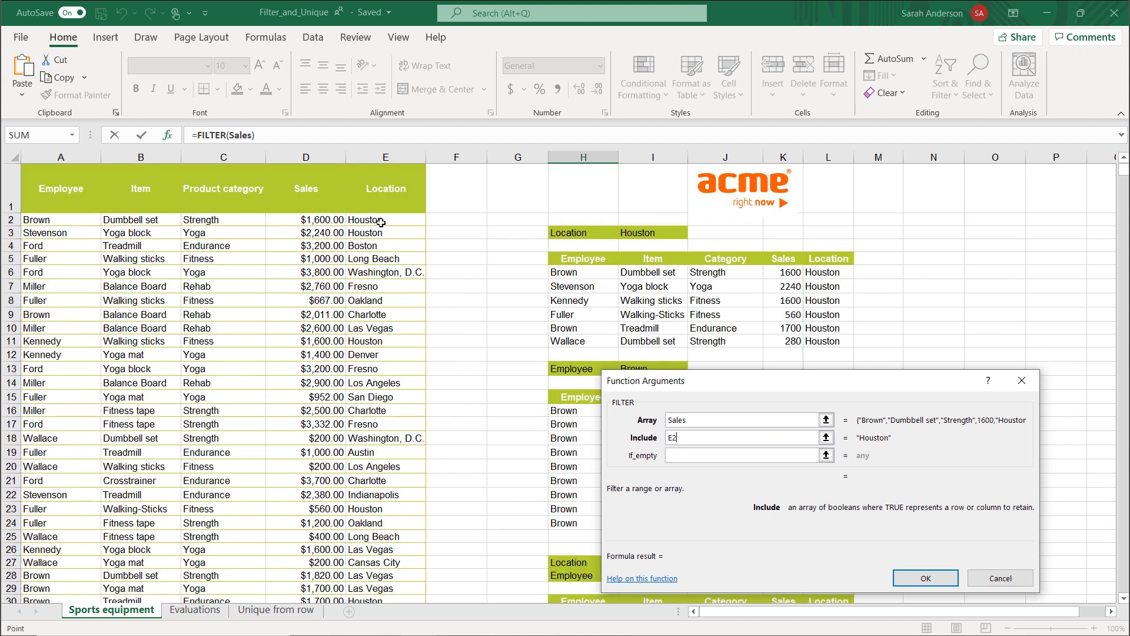
pyautogui.scroll(-2, 376, 375)
pyautogui.scroll(-9, 376, 376)
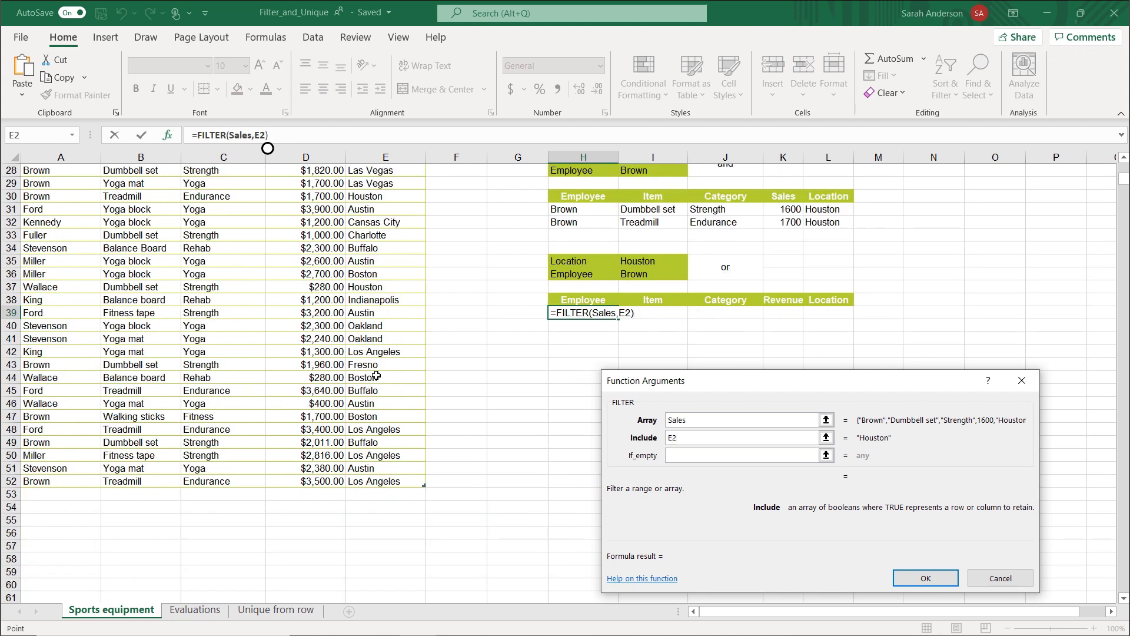
pyautogui.keyDown('shift'); pyautogui.click(368, 407); pyautogui.keyUp('shift')
pyautogui.write('=')
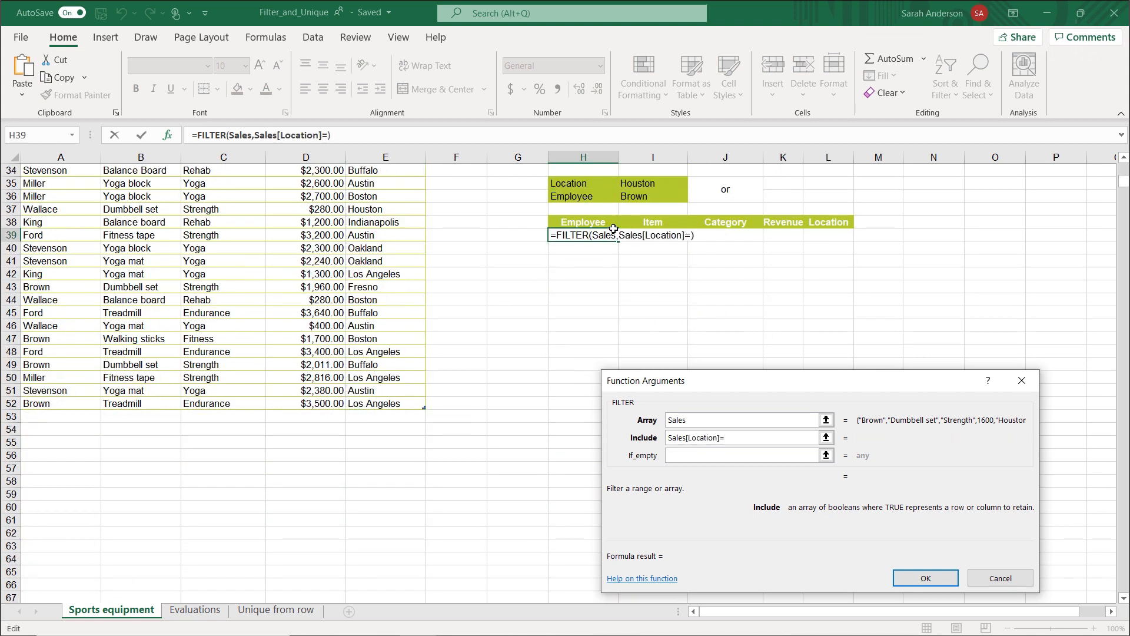
pyautogui.click(666, 182)
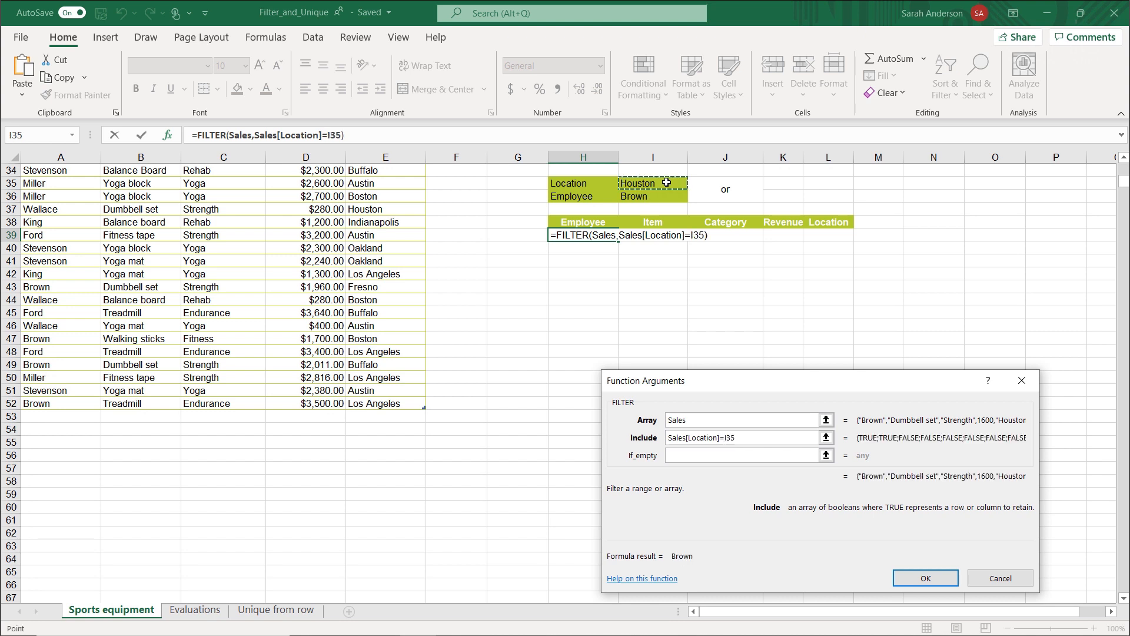
# Enclose the location condition in parentheses and append the + operator for an OR combination.
pyautogui.write(')')
pyautogui.write('(')
pyautogui.write('+')
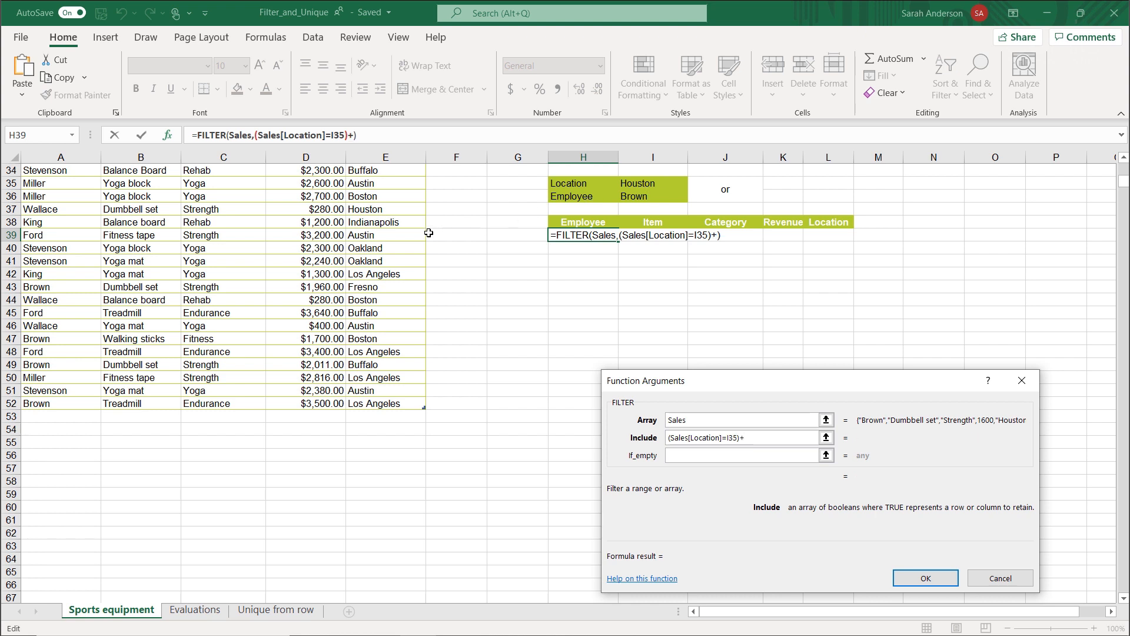
# Add (Sales[Employee]=I36) as the second include condition of the H39 filter and complete the formula.
pyautogui.scroll(1, 103, 286)
pyautogui.scroll(6, 102, 286)
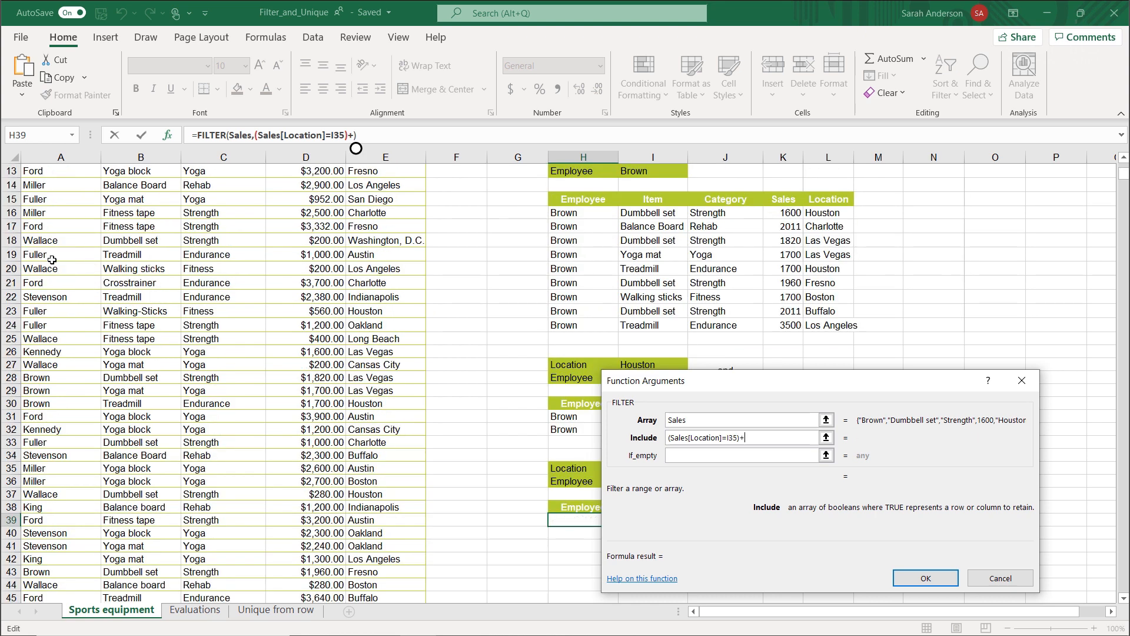
pyautogui.scroll(4, 71, 259)
pyautogui.click(53, 220)
pyautogui.scroll(-9, 68, 316)
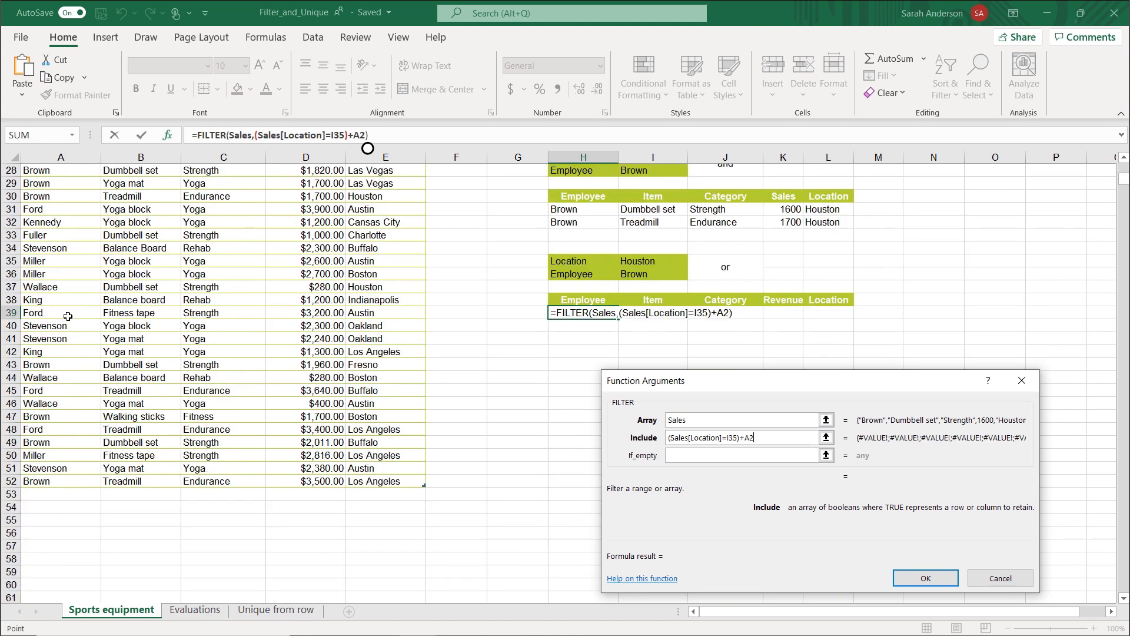
pyautogui.keyDown('shift'); pyautogui.click(58, 482); pyautogui.keyUp('shift')
pyautogui.write('=')
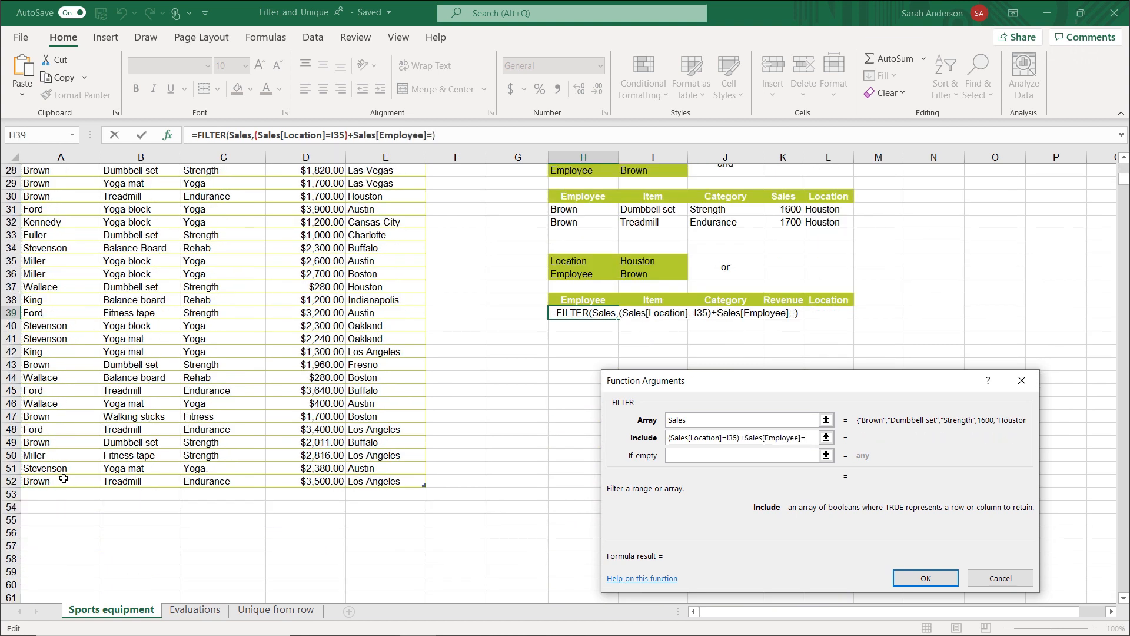
pyautogui.click(658, 275)
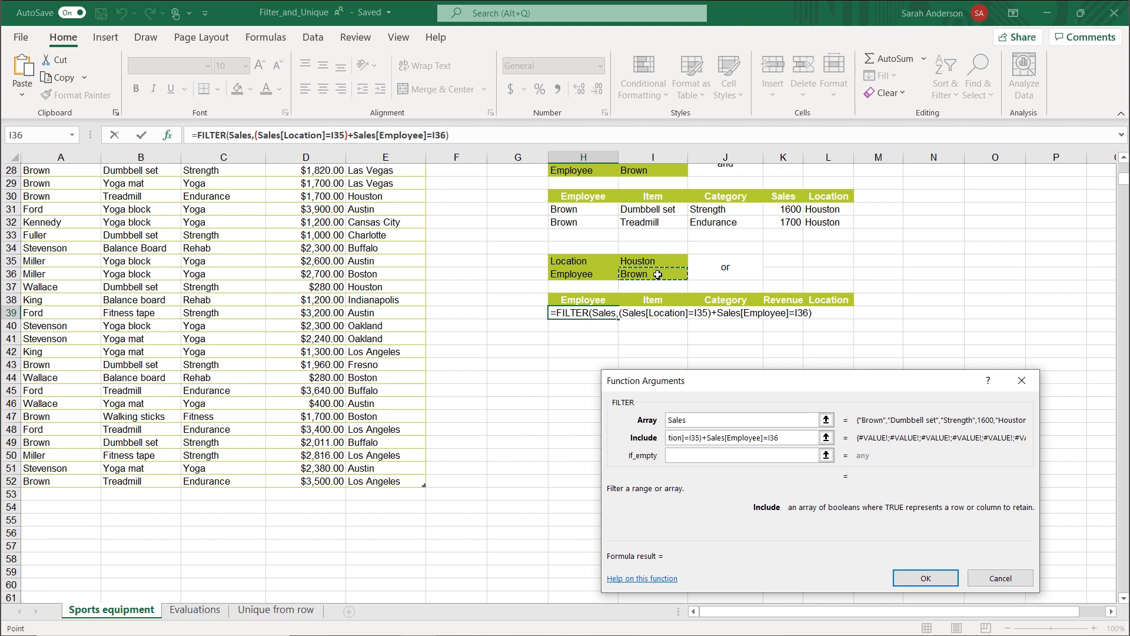
pyautogui.write(')+(')
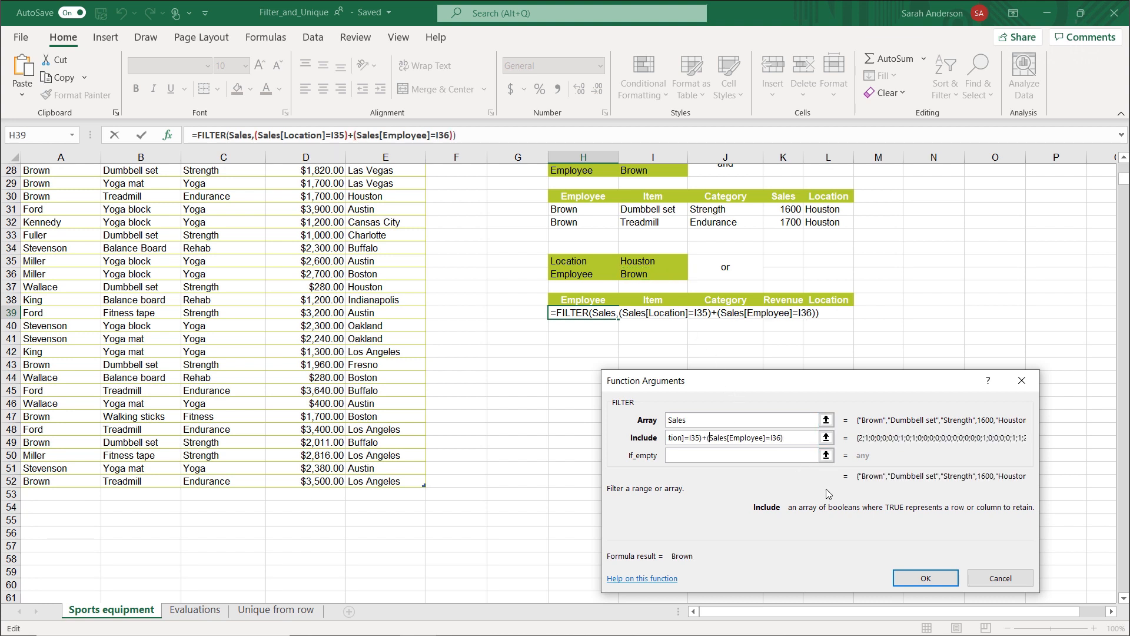
pyautogui.click(925, 577)
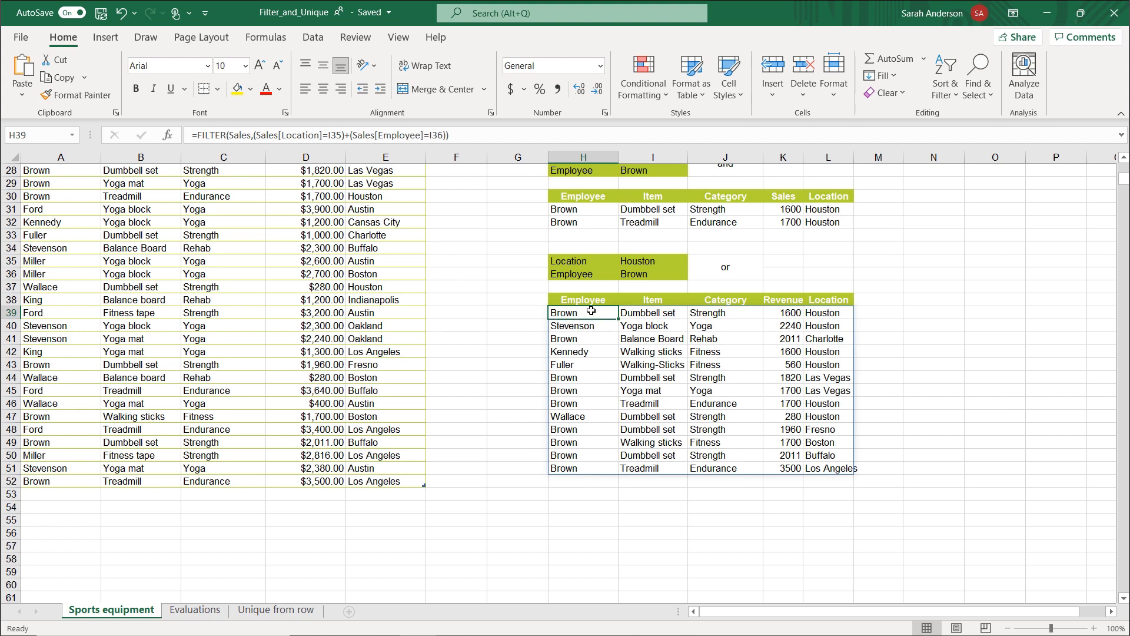
# Change the location criterion in I3 to Cansas City to test the first filter.
pyautogui.scroll(9, 591, 311)
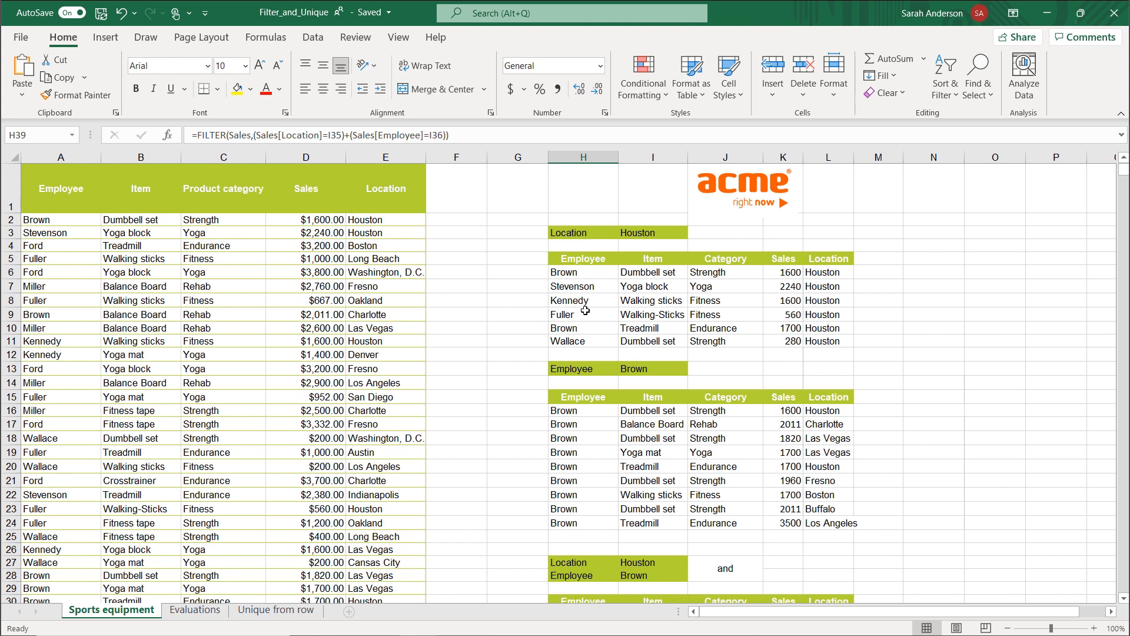
pyautogui.click(646, 233)
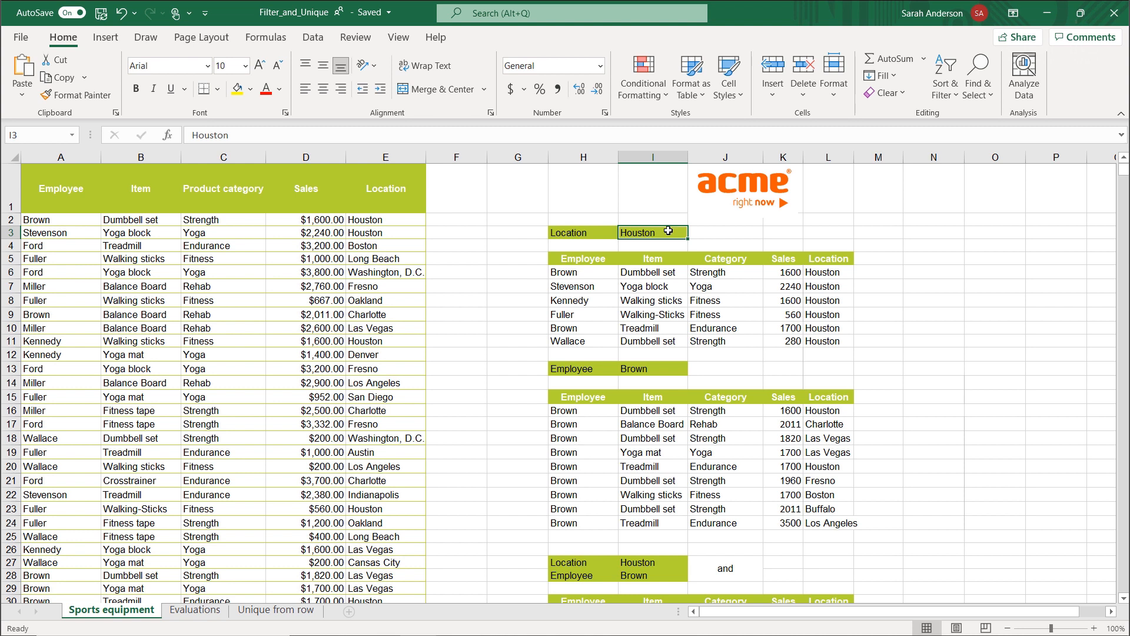
pyautogui.write('Cansas City')
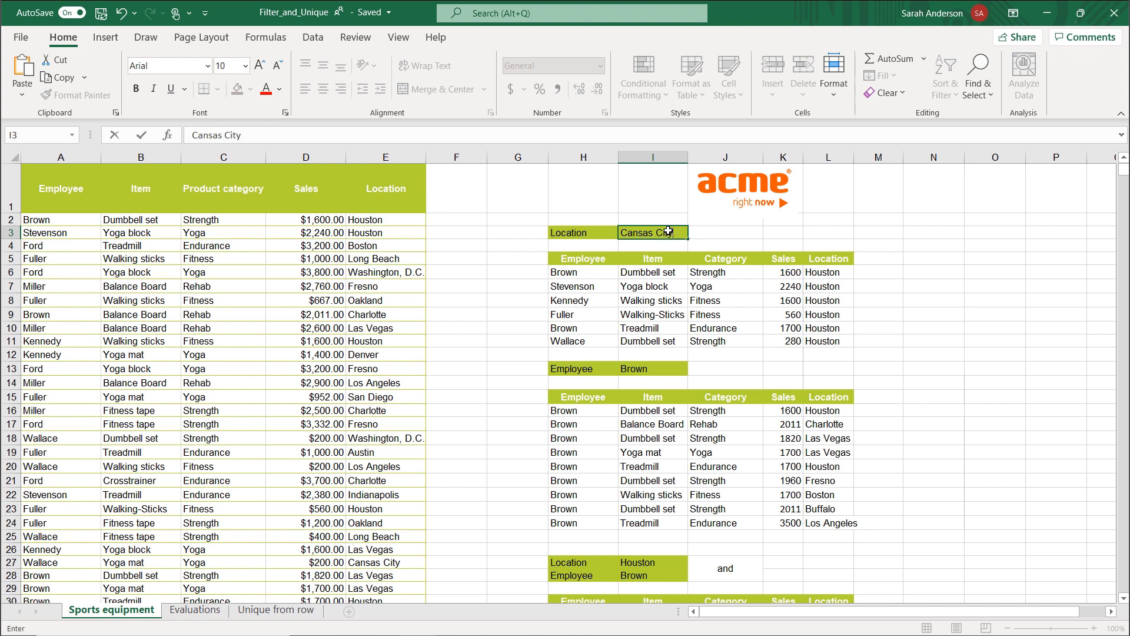
pyautogui.press('Return')
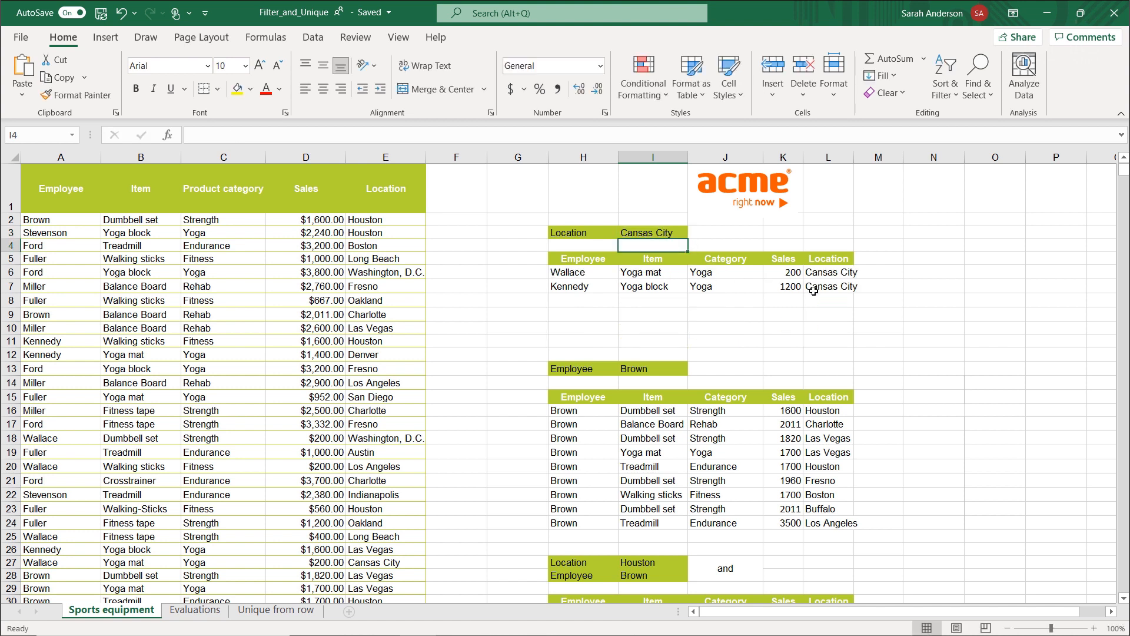
# Set the location criterion in I3 to Cleveland, a location missing from the Sales table.
pyautogui.click(673, 233)
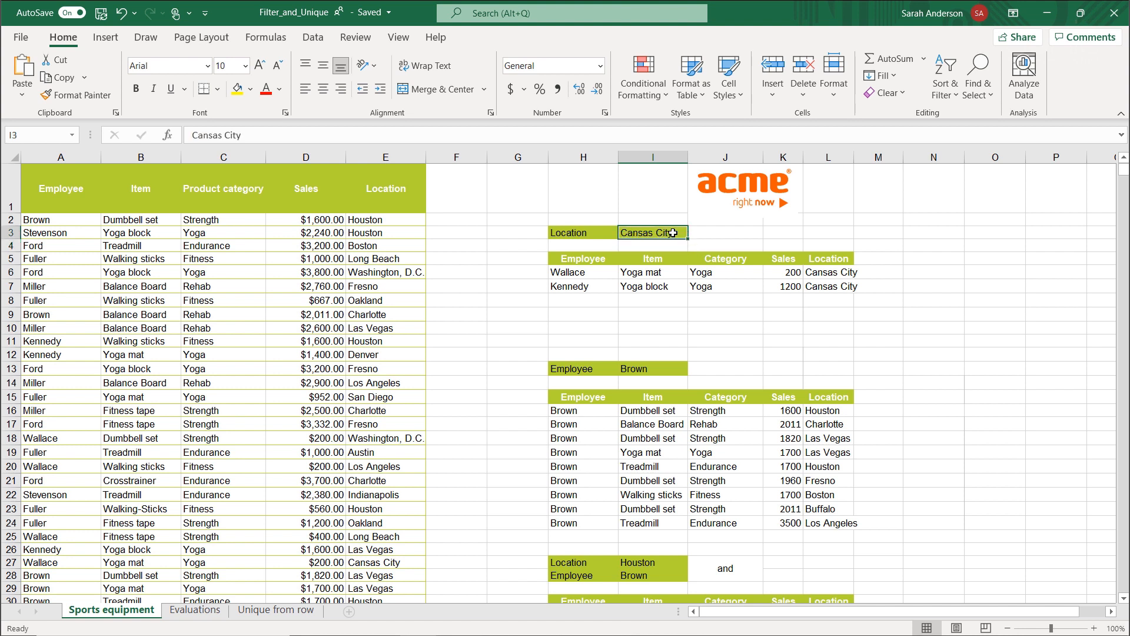
pyautogui.write('Cleveland')
pyautogui.press('Return')
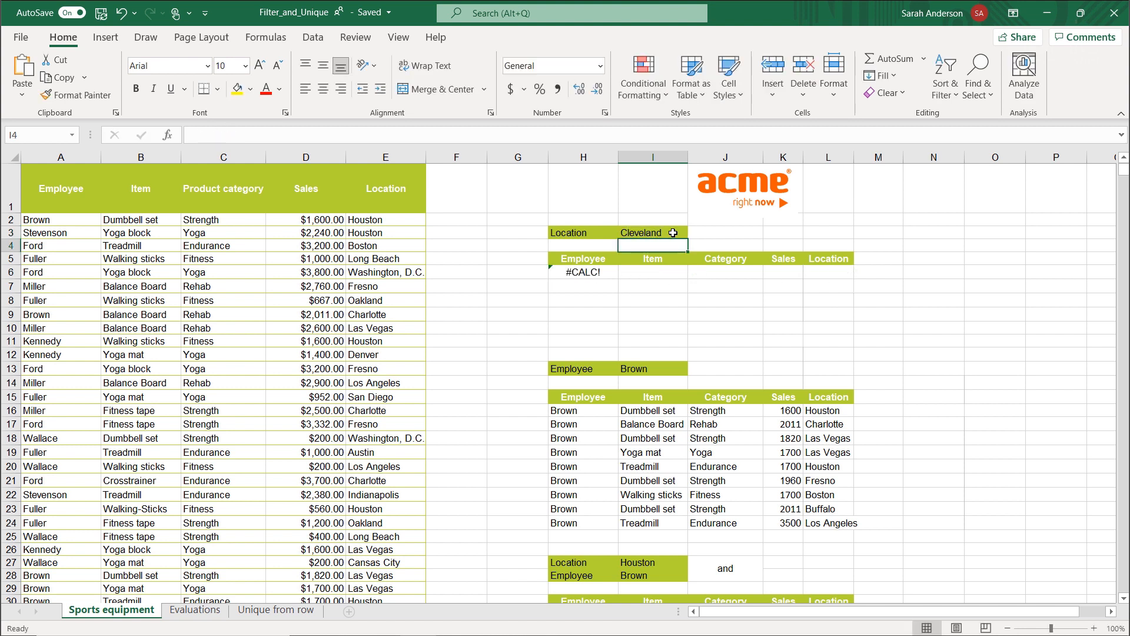
# Set the if_empty argument of the FILTER formula in H6 to "no valid location".
pyautogui.click(599, 274)
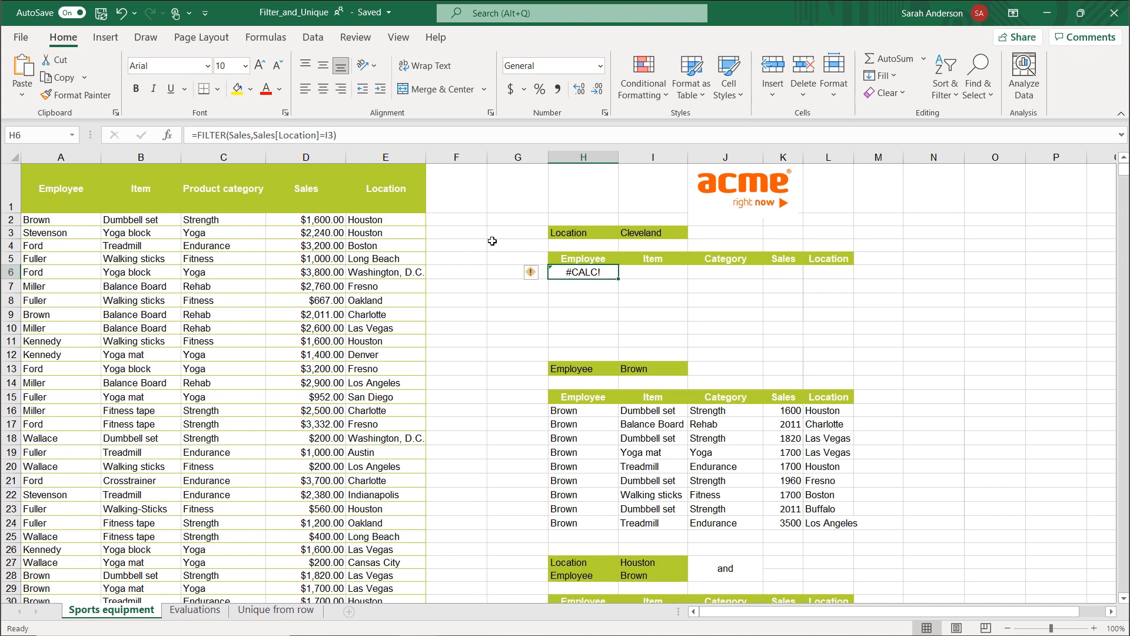
pyautogui.click(168, 136)
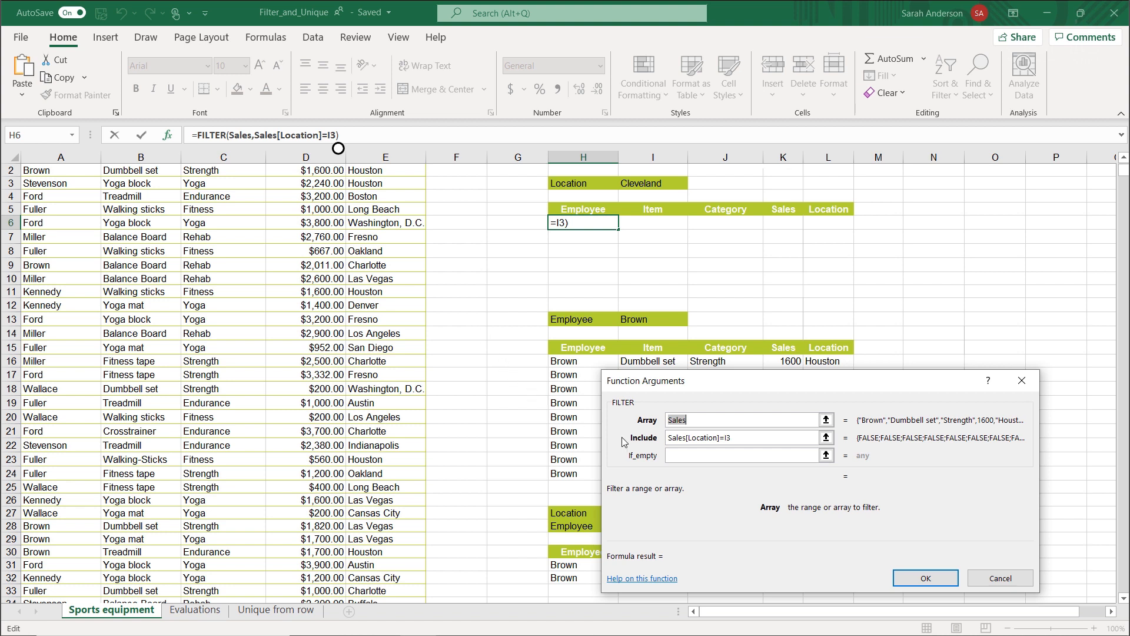
pyautogui.click(671, 455)
pyautogui.write('no valid ')
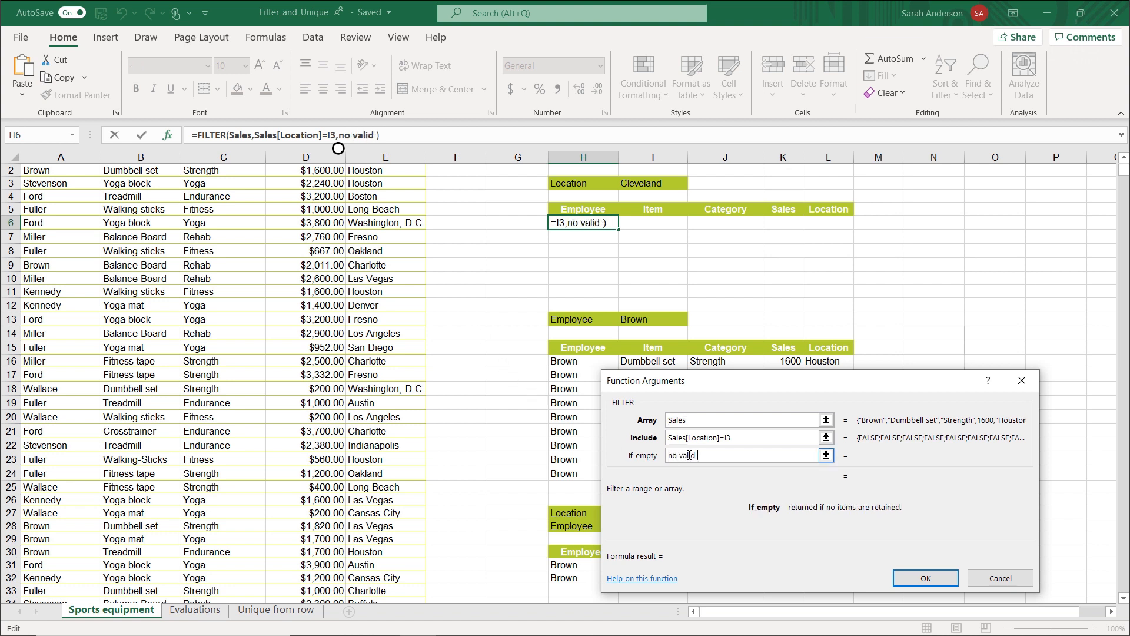
pyautogui.write('location')
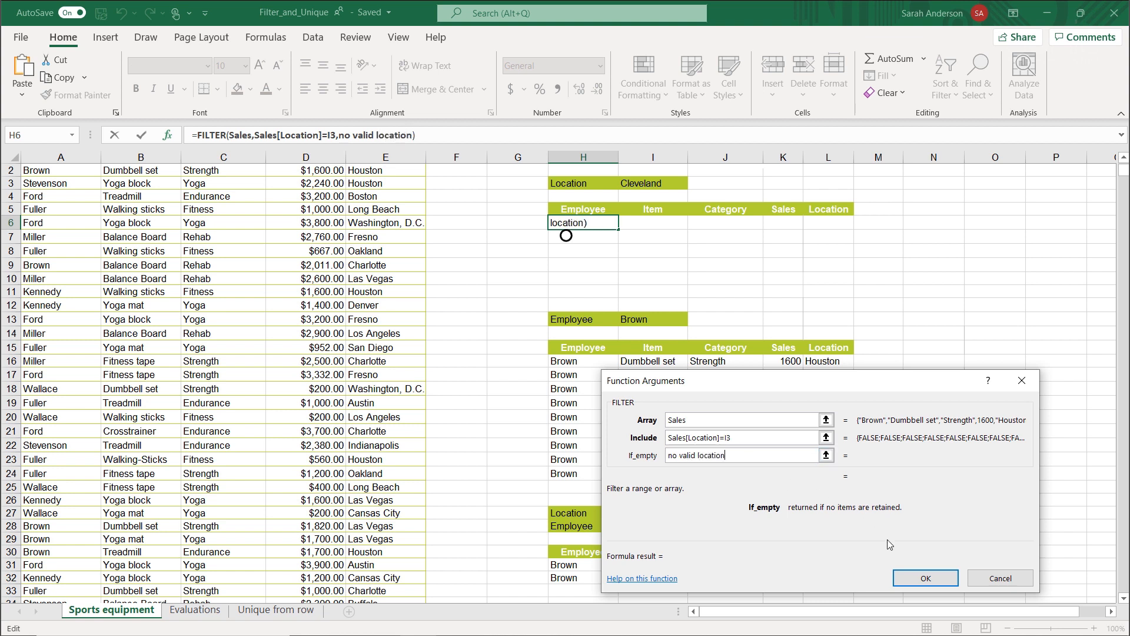
pyautogui.click(922, 578)
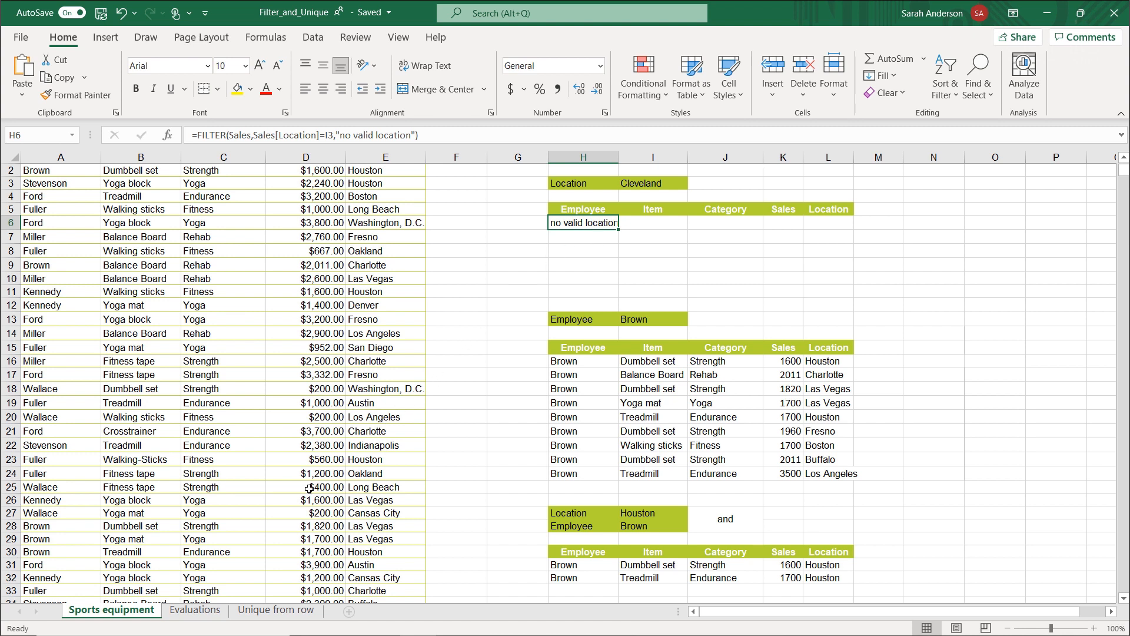
# Start a UNIQUE formula in A2 under the Location heading of the Evaluations sheet.
pyautogui.click(195, 610)
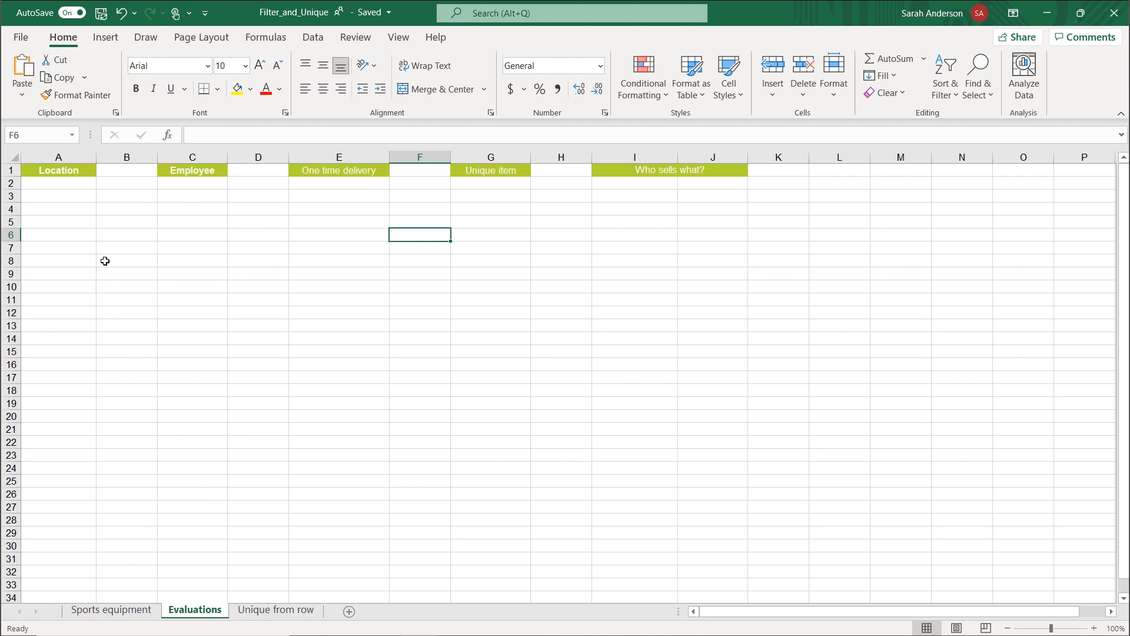
pyautogui.click(78, 183)
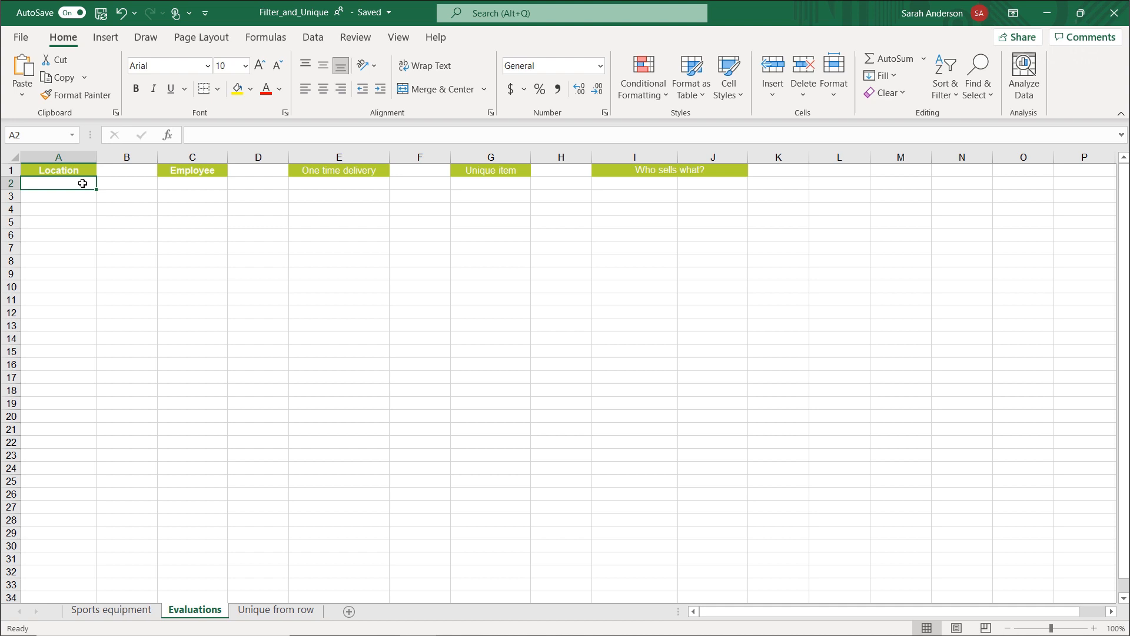
pyautogui.doubleClick(82, 183)
pyautogui.write('=uni')
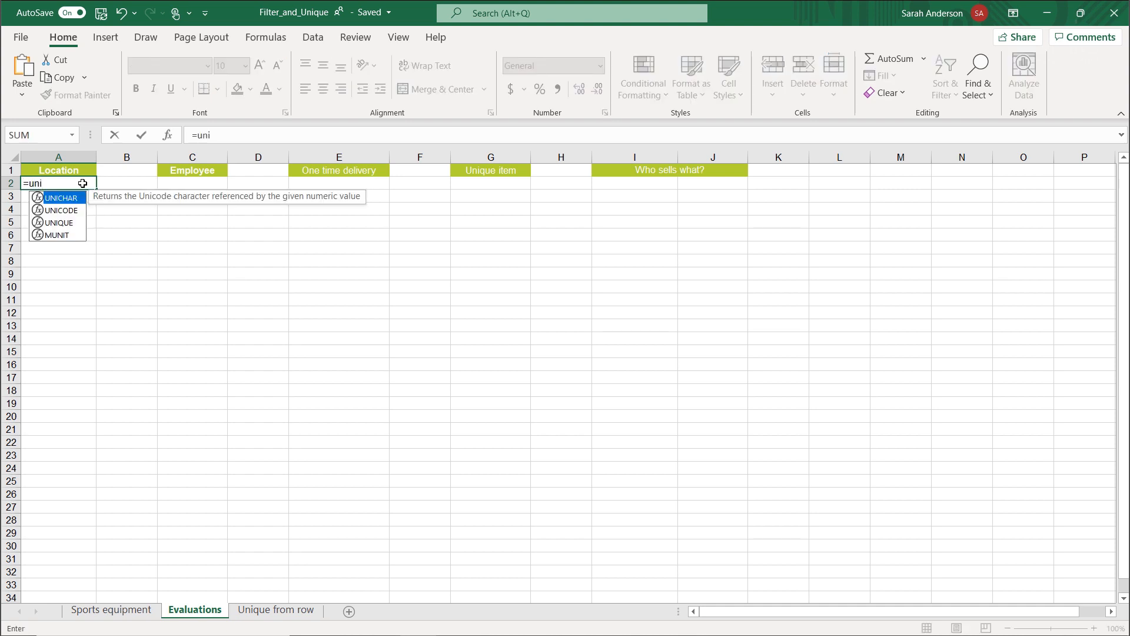
pyautogui.click(74, 225)
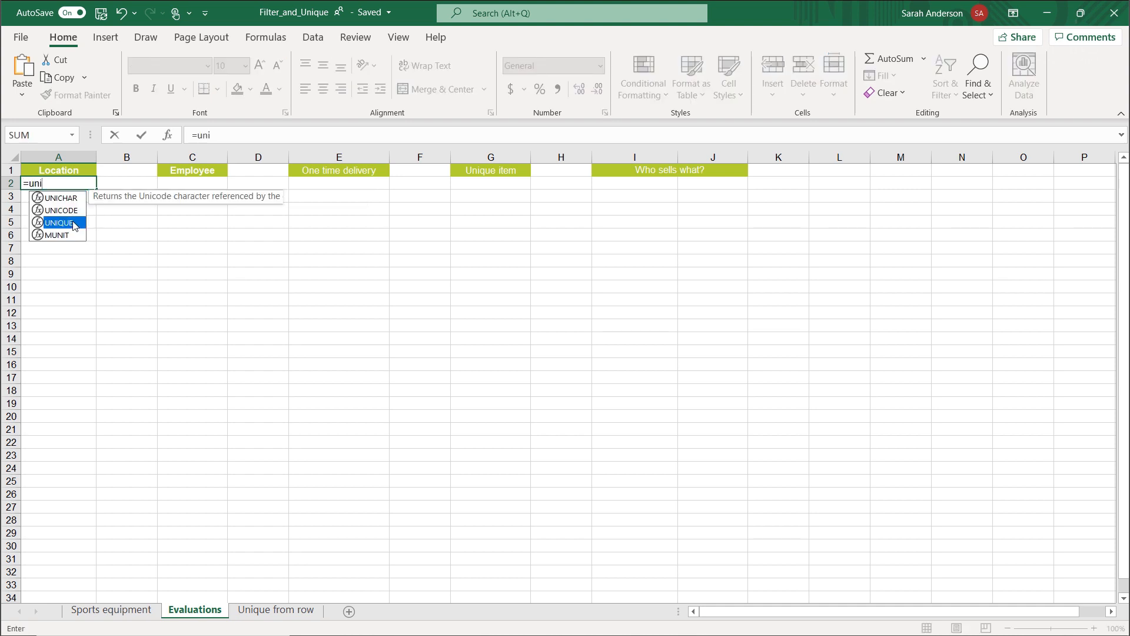
pyautogui.doubleClick(74, 224)
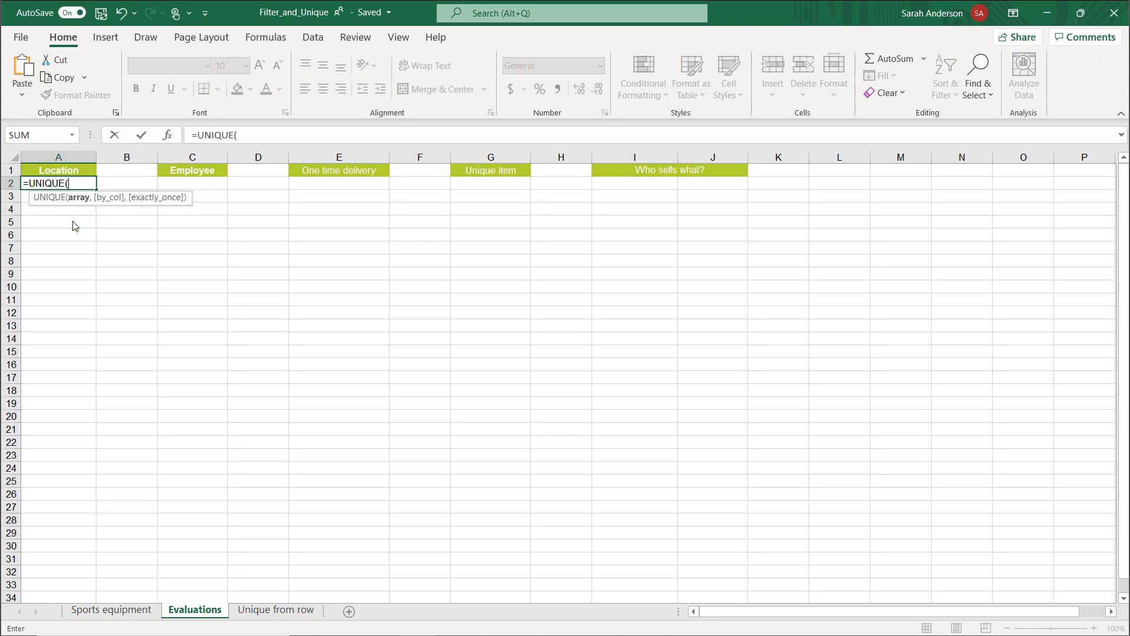
# Use the Location column of the Sales table (Sales[Location]) as the UNIQUE array and complete the formula.
pyautogui.click(112, 610)
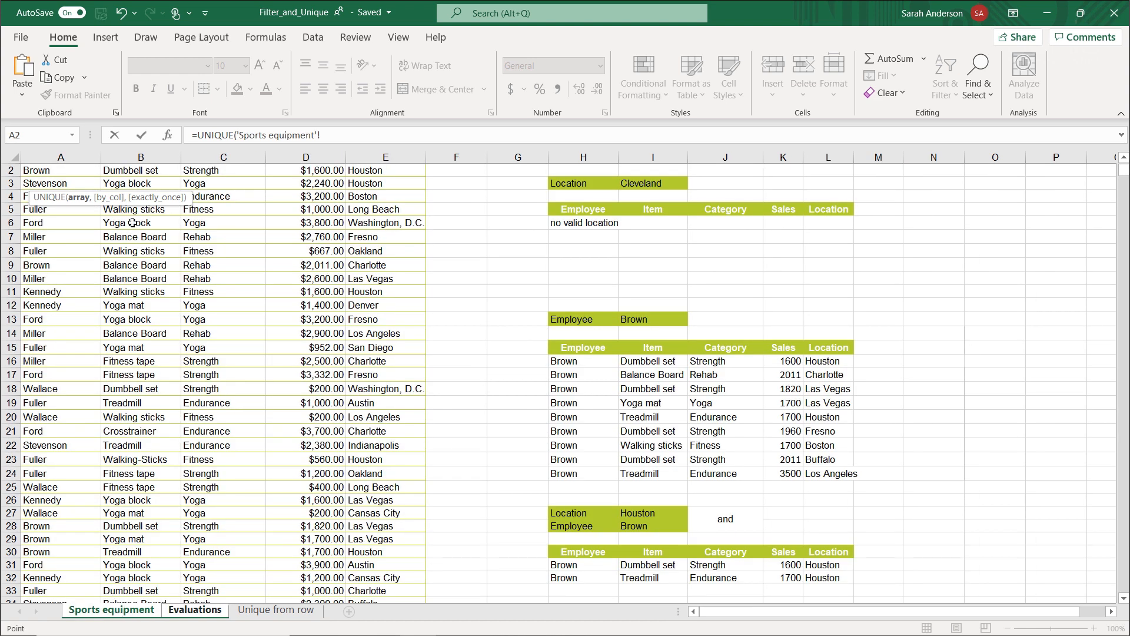
pyautogui.click(372, 171)
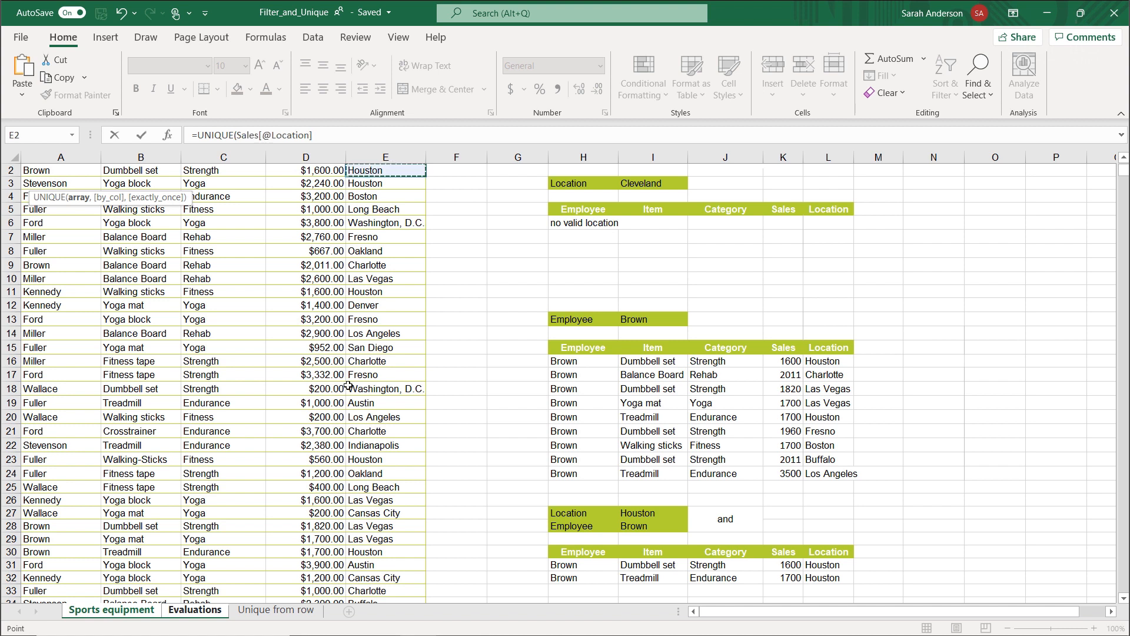
pyautogui.scroll(-7, 365, 447)
pyautogui.keyDown('shift'); pyautogui.click(384, 550); pyautogui.keyUp('shift')
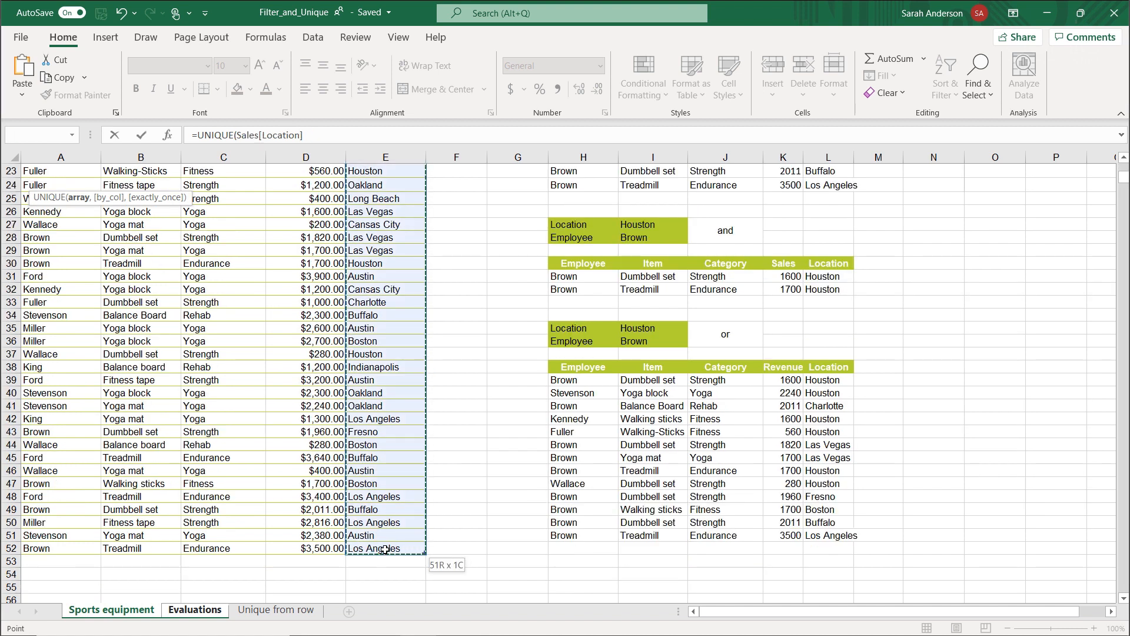
pyautogui.press('Return')
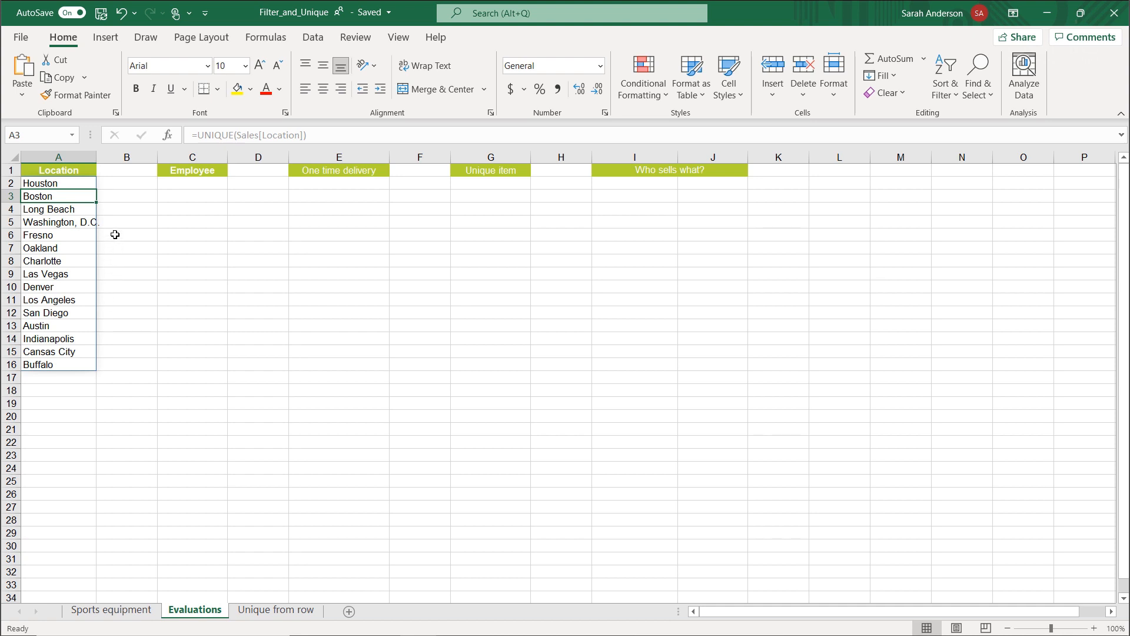
# Try to overwrite cell A8 inside the spilled location list with the value 5.
pyautogui.click(78, 262)
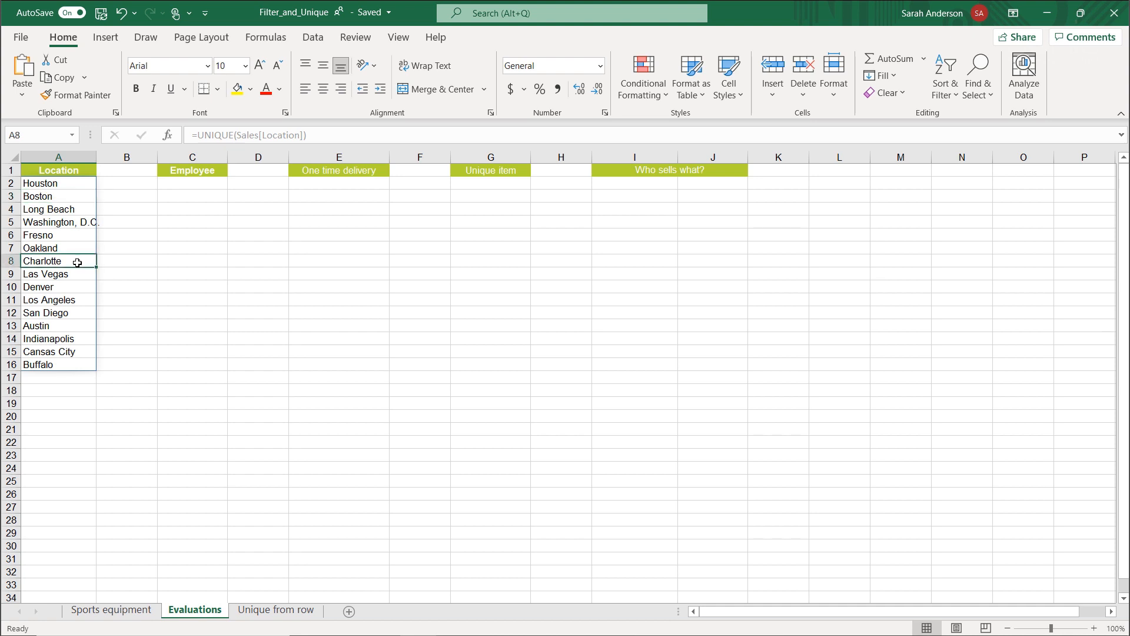
pyautogui.press('BackSpace')
pyautogui.write('5')
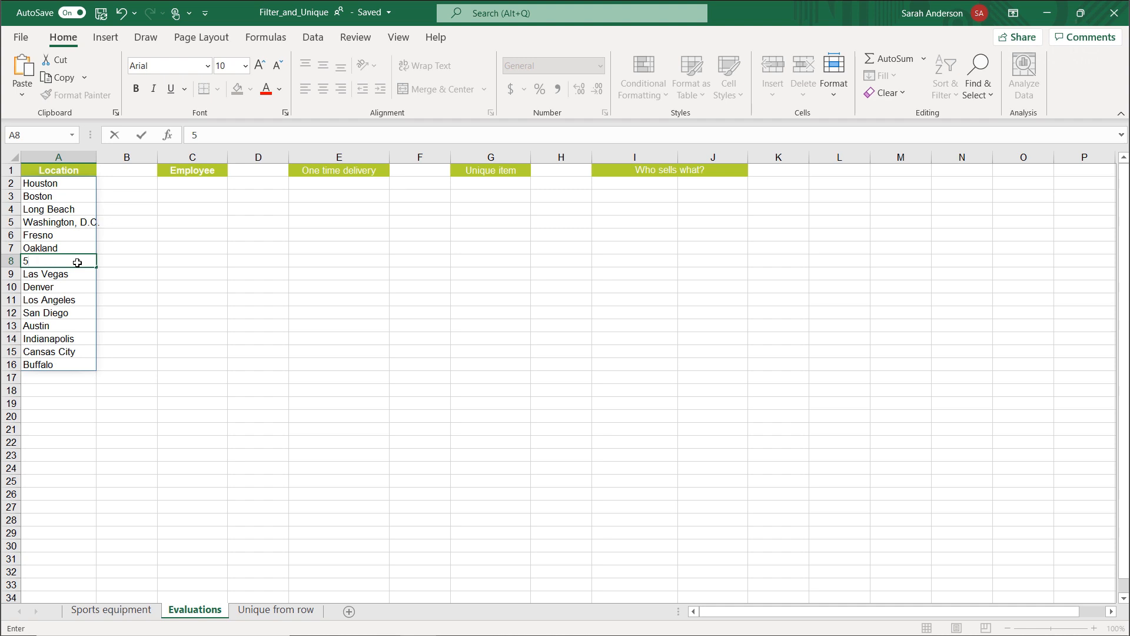
pyautogui.press('Return')
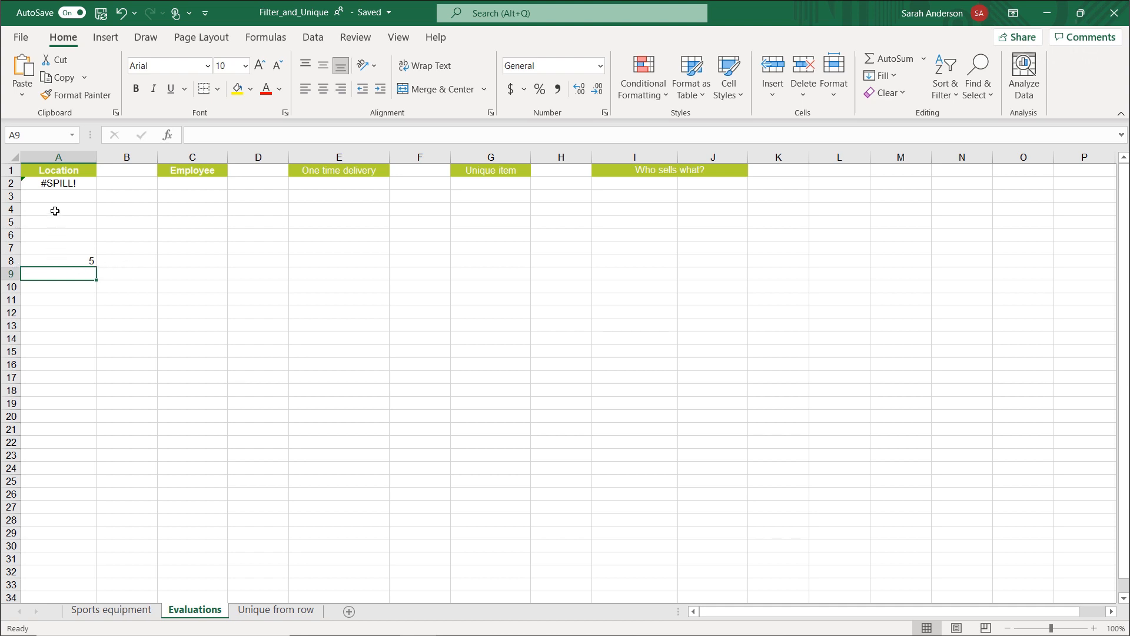
# Check the cause of the spill error in A2 through the cell's error options.
pyautogui.click(86, 186)
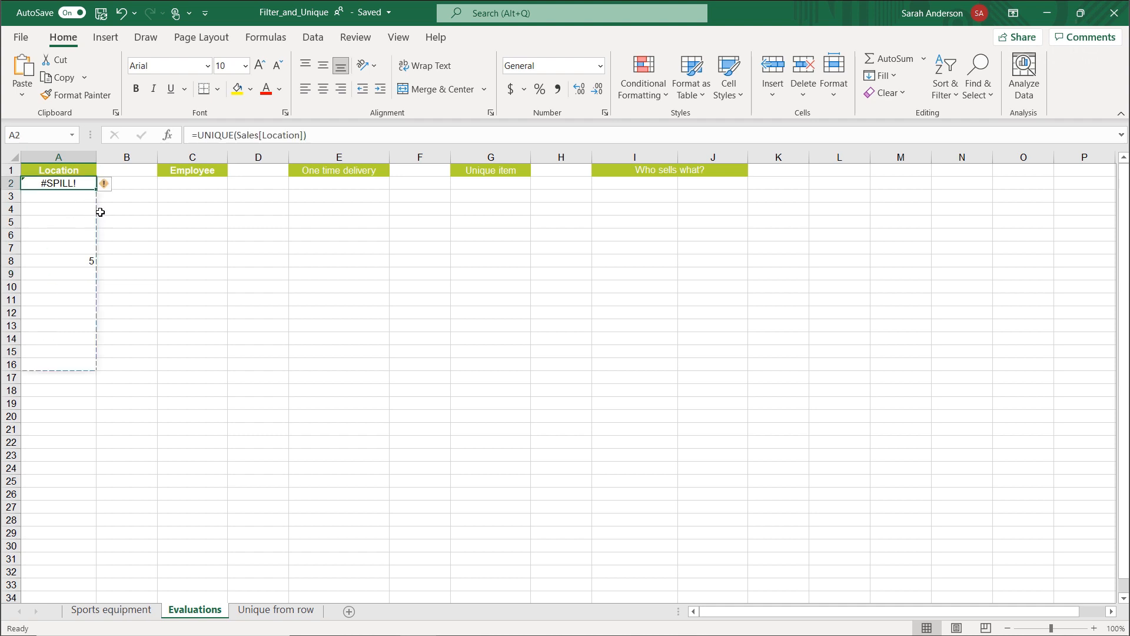
pyautogui.click(106, 188)
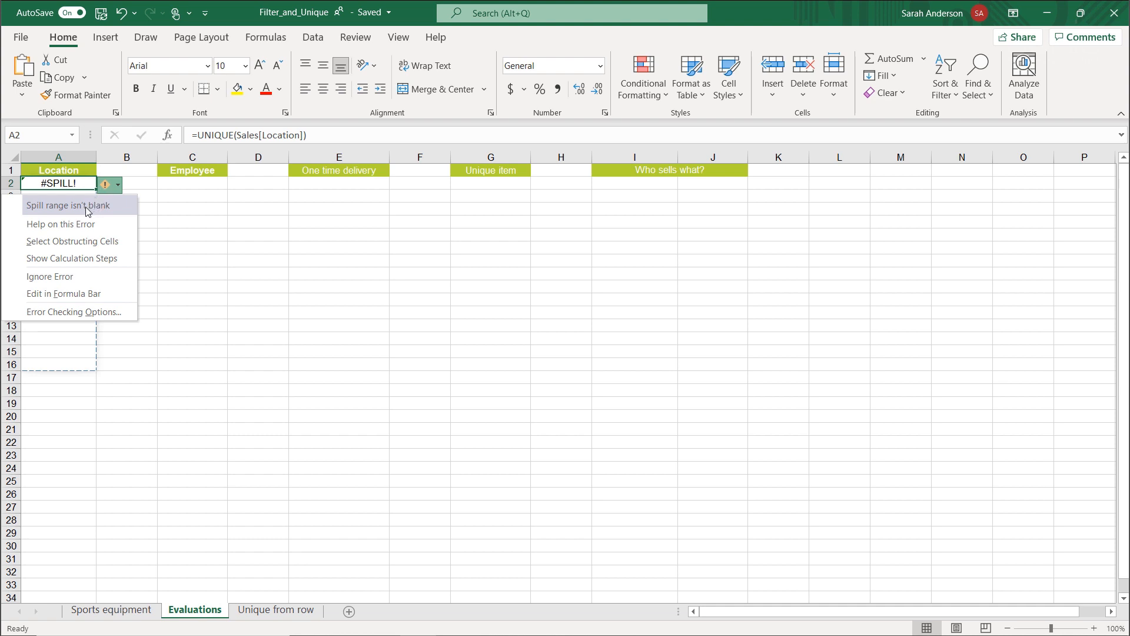
pyautogui.click(165, 203)
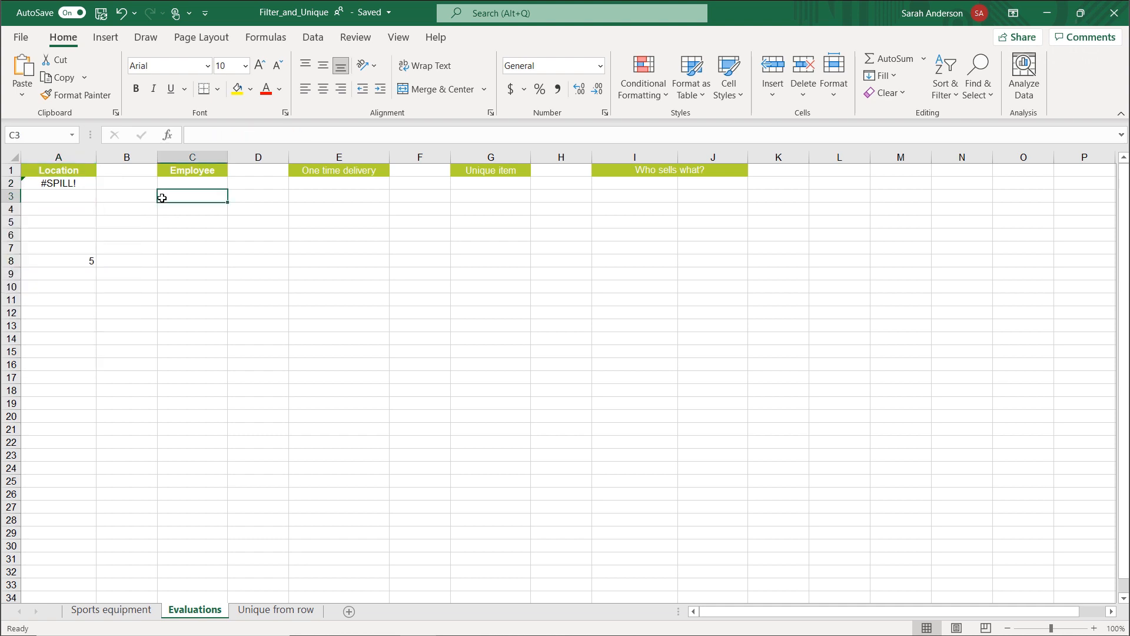
# Clear the value 5 from A8 so the UNIQUE formula in A2 can spill.
pyautogui.click(82, 198)
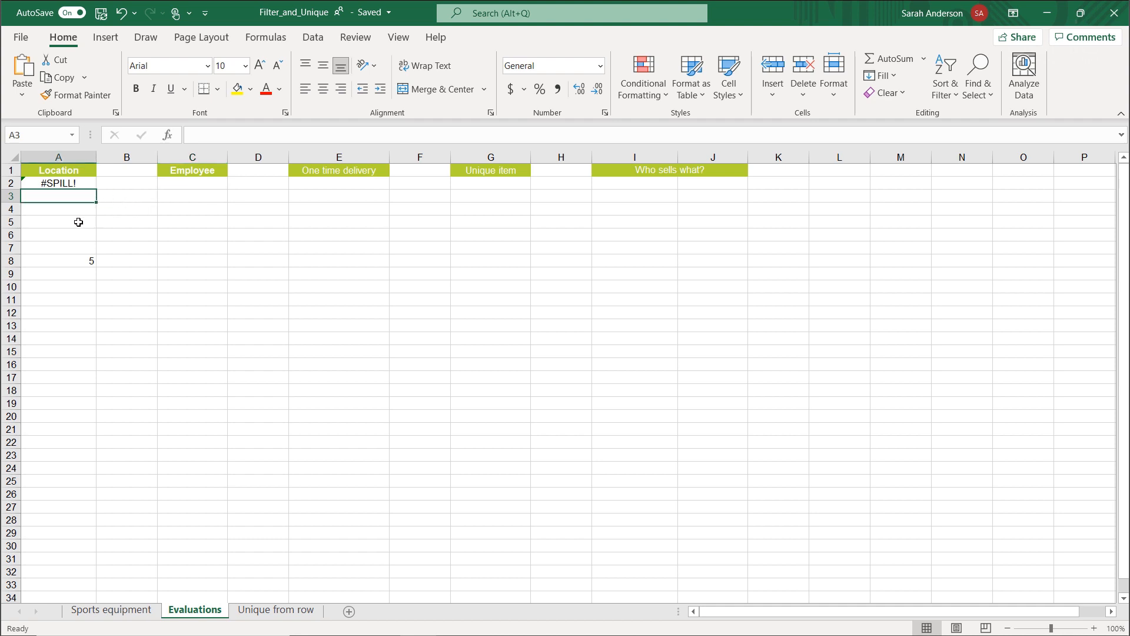
pyautogui.click(76, 262)
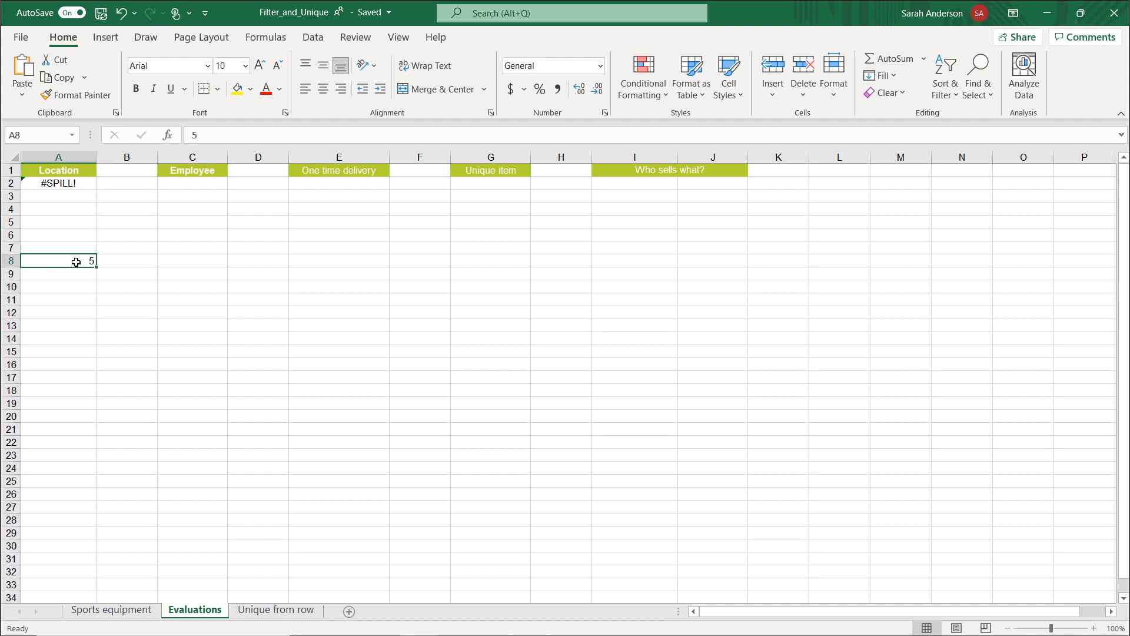
pyautogui.press('BackSpace')
pyautogui.click(70, 274)
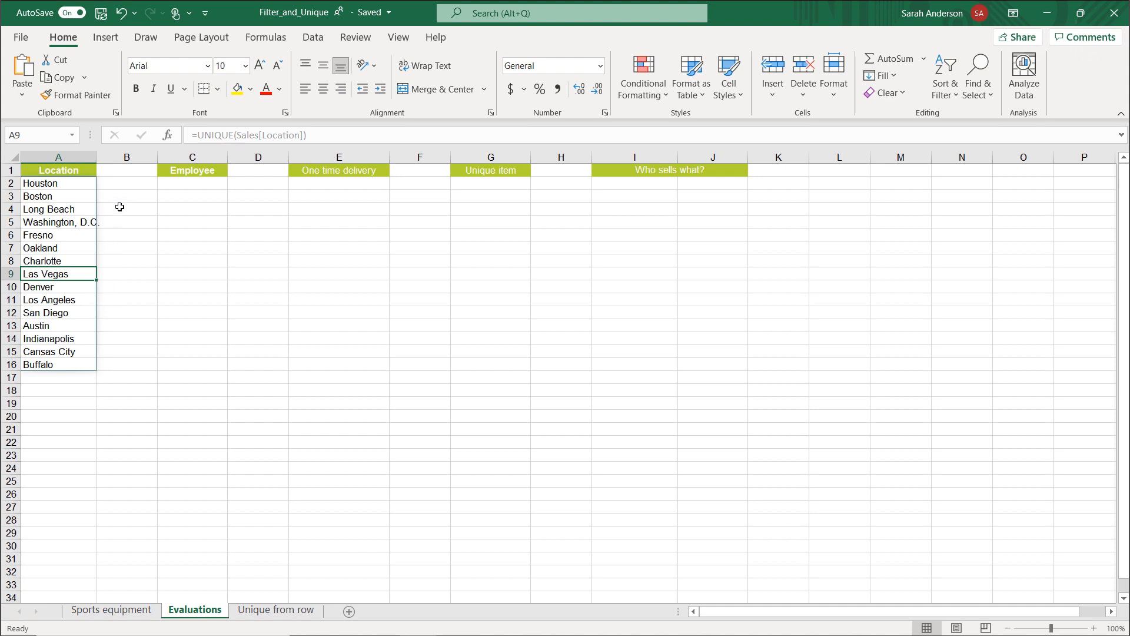
# Enter the formula =A2 in B2, beside the spilled location list.
pyautogui.click(127, 185)
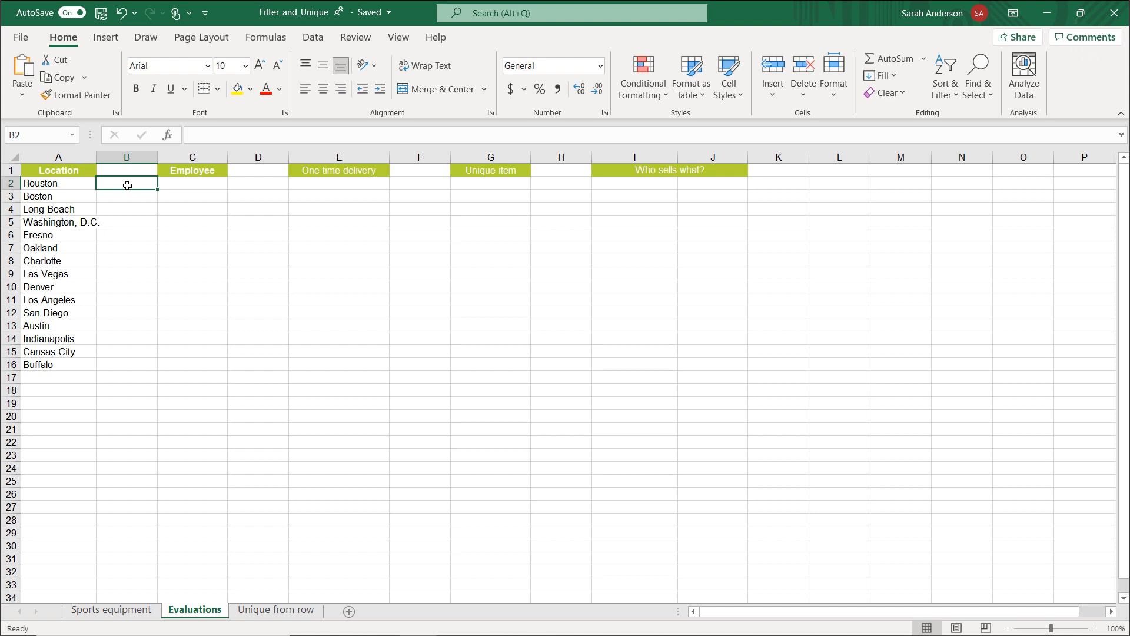
pyautogui.write('=')
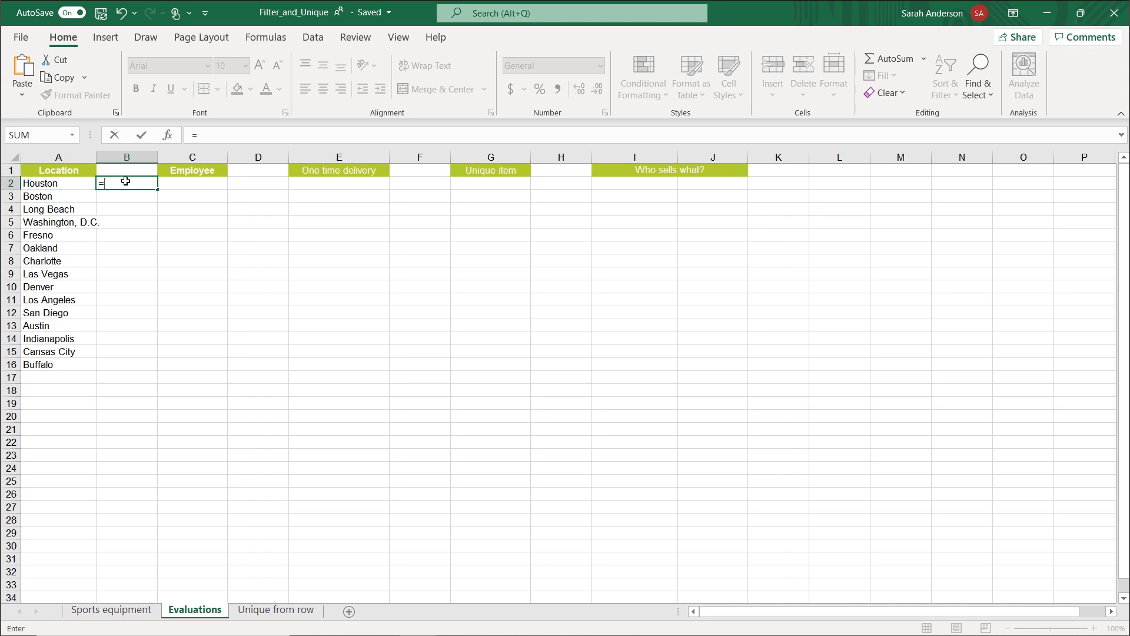
pyautogui.write('A2')
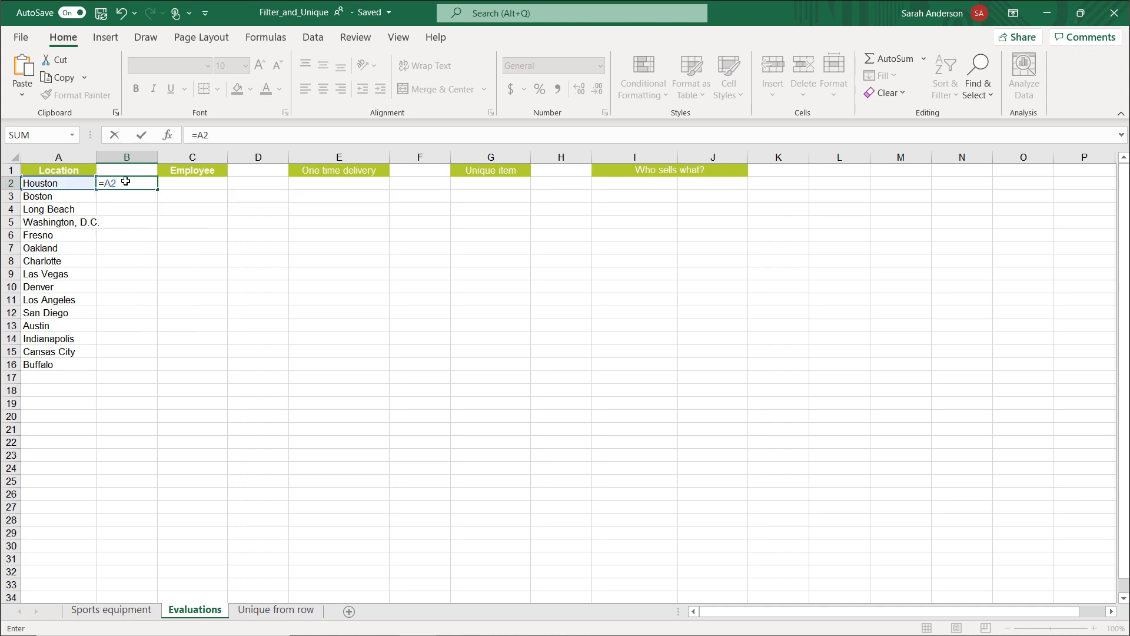
pyautogui.press('Return')
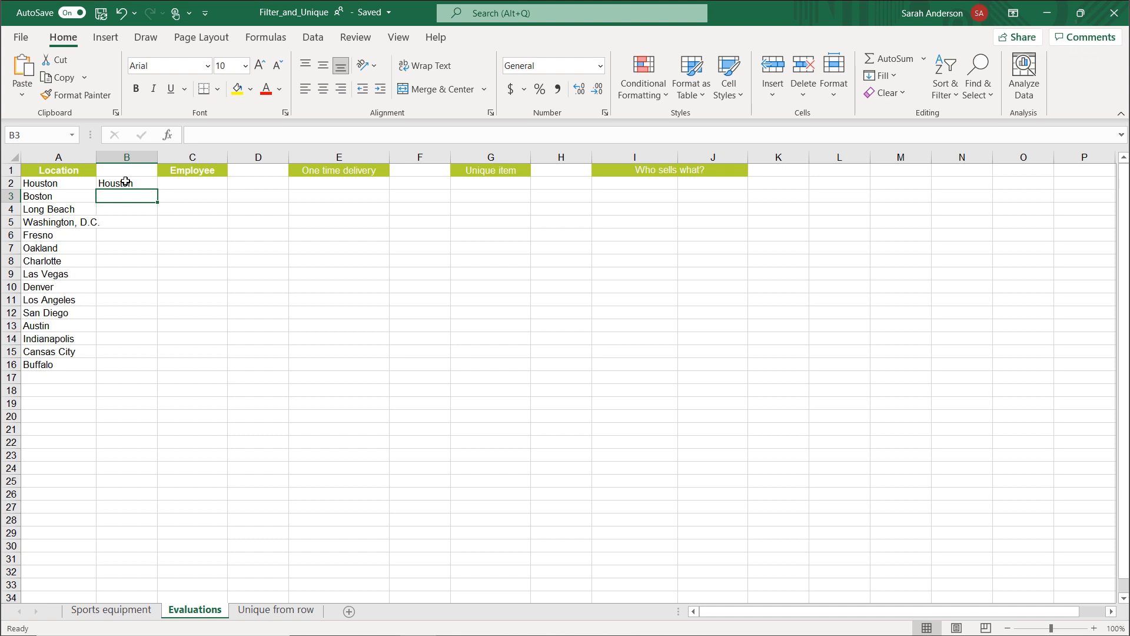
# Change the formula in B2 to =A2# so it references the whole spilled location range.
pyautogui.click(125, 181)
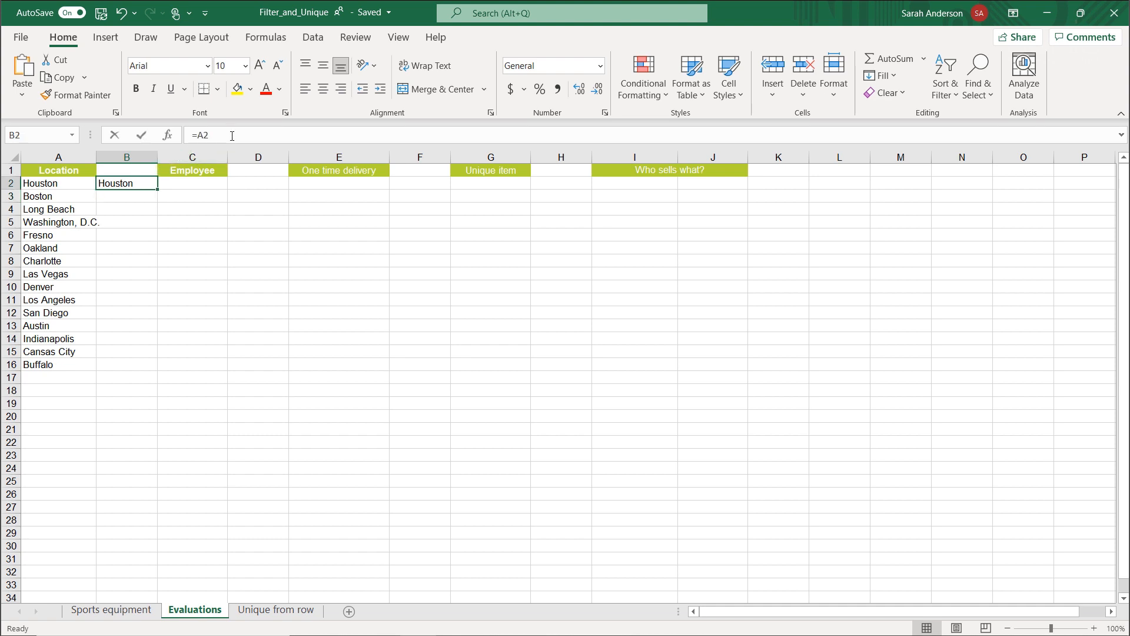
pyautogui.click(232, 135)
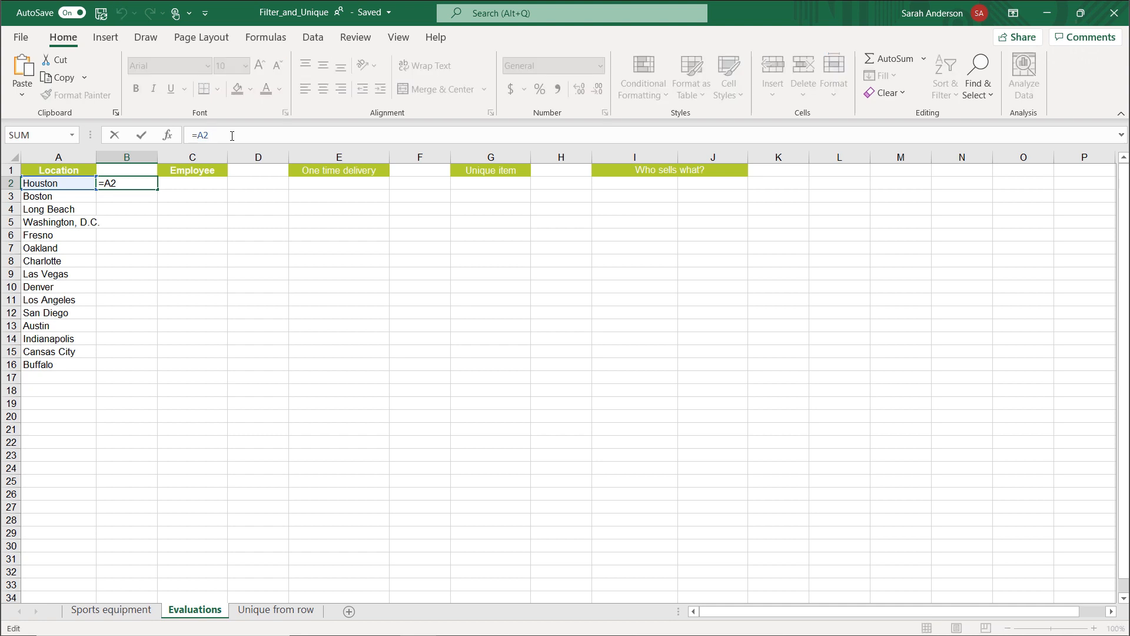
pyautogui.write('#')
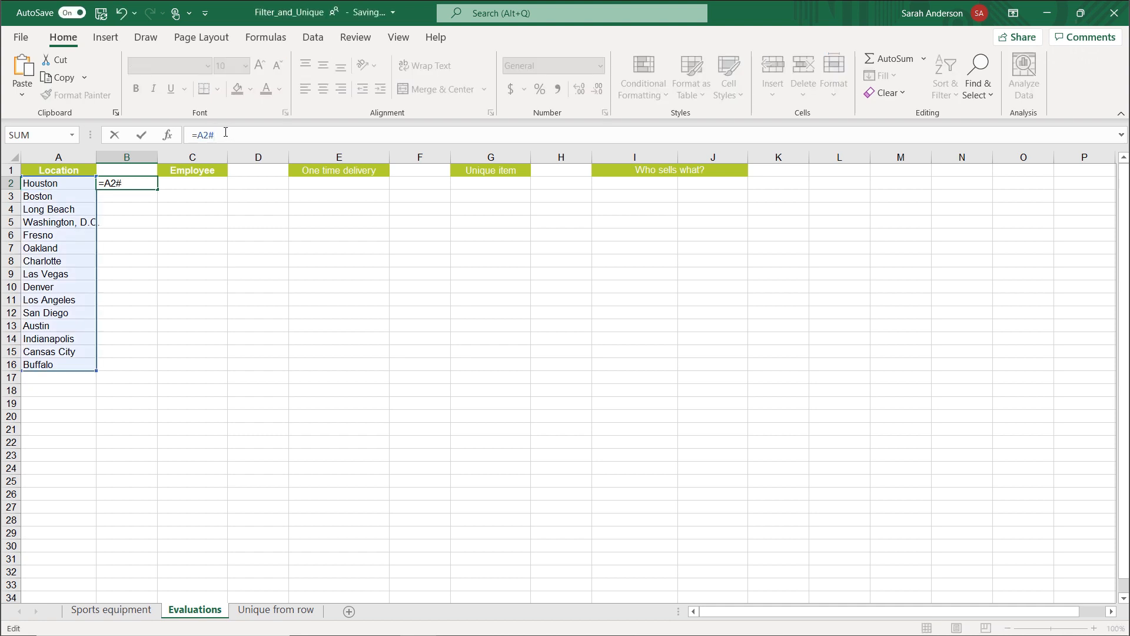
pyautogui.press('Return')
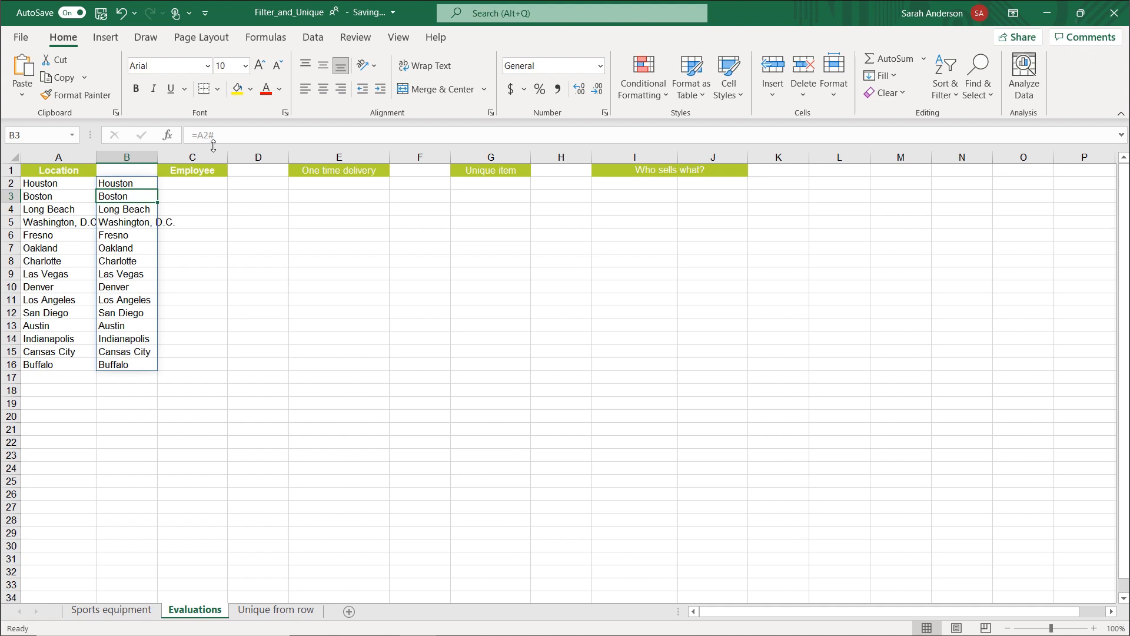
# Compare the formula in A2 with the one in B2, and delete the spill reference from B2.
pyautogui.click(70, 185)
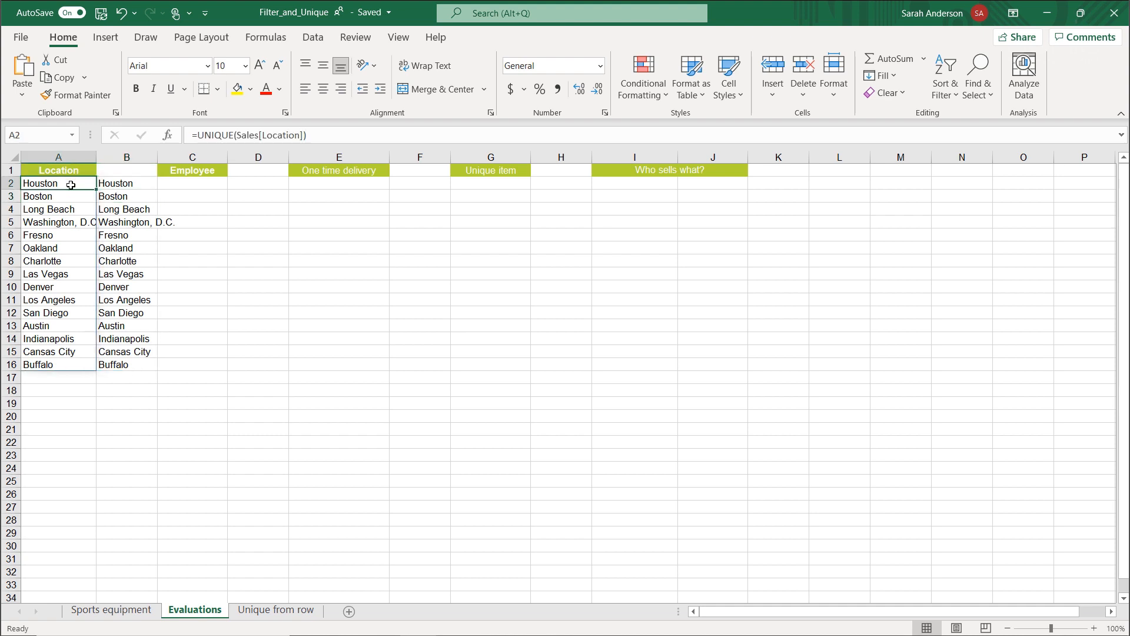
pyautogui.click(130, 184)
pyautogui.press('Delete')
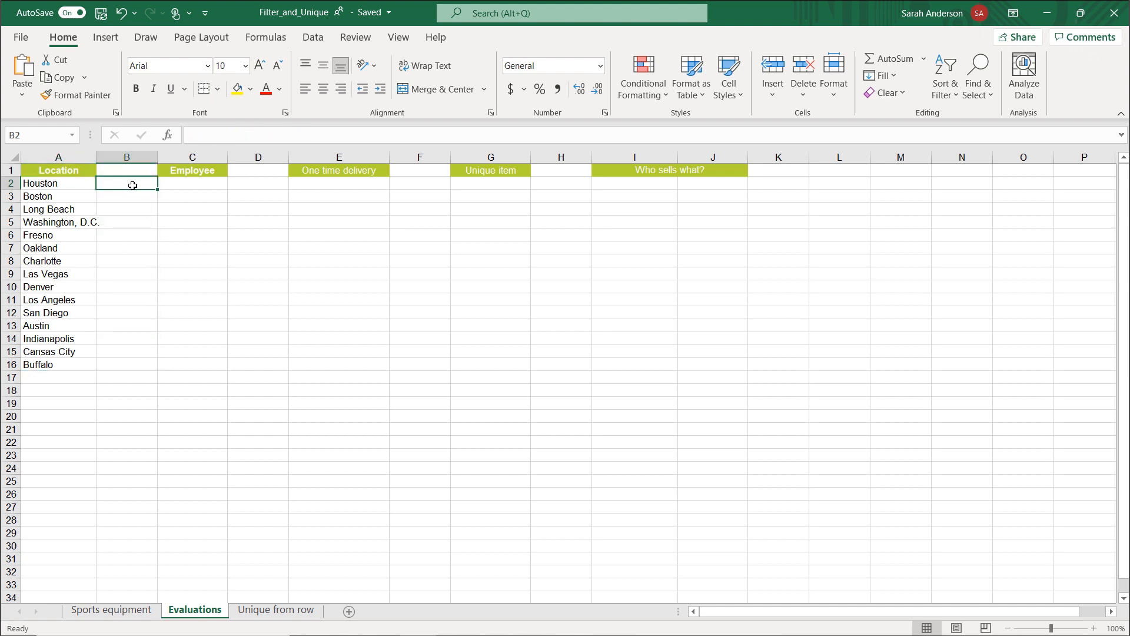
# Start data validation for location cell I3 on the Sports equipment sheet and allow only a List.
pyautogui.click(112, 612)
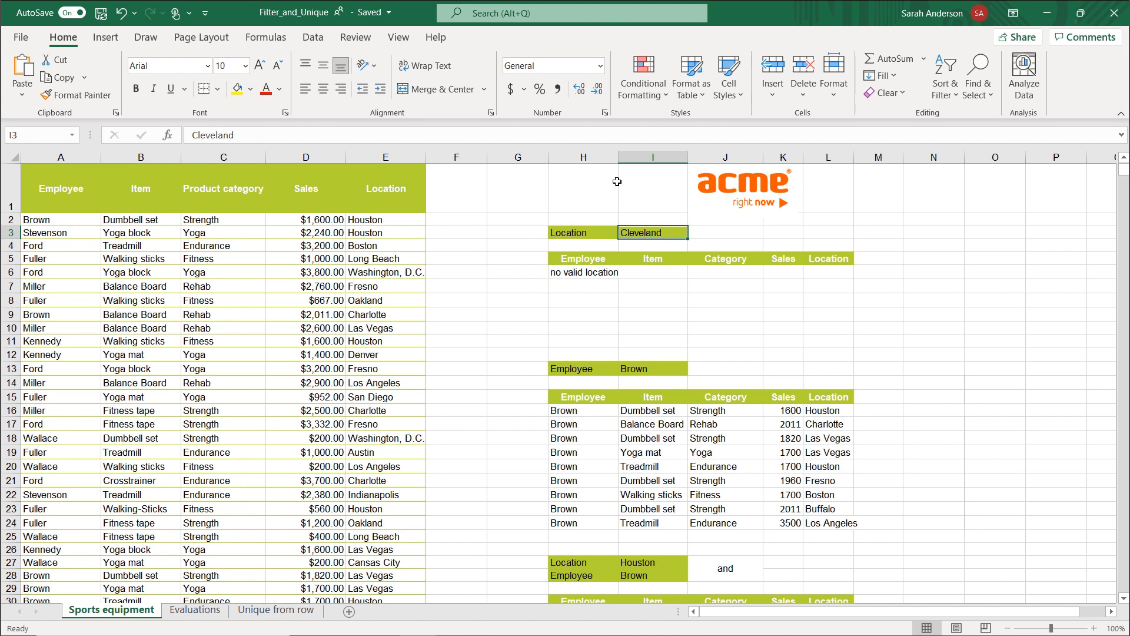
pyautogui.click(316, 41)
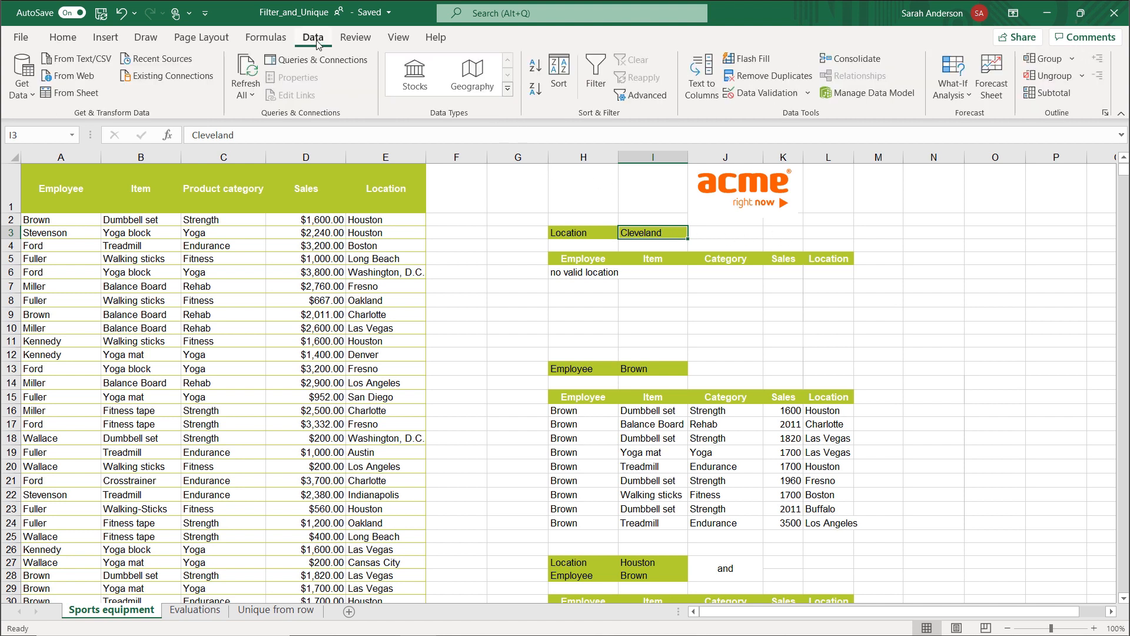
pyautogui.click(762, 98)
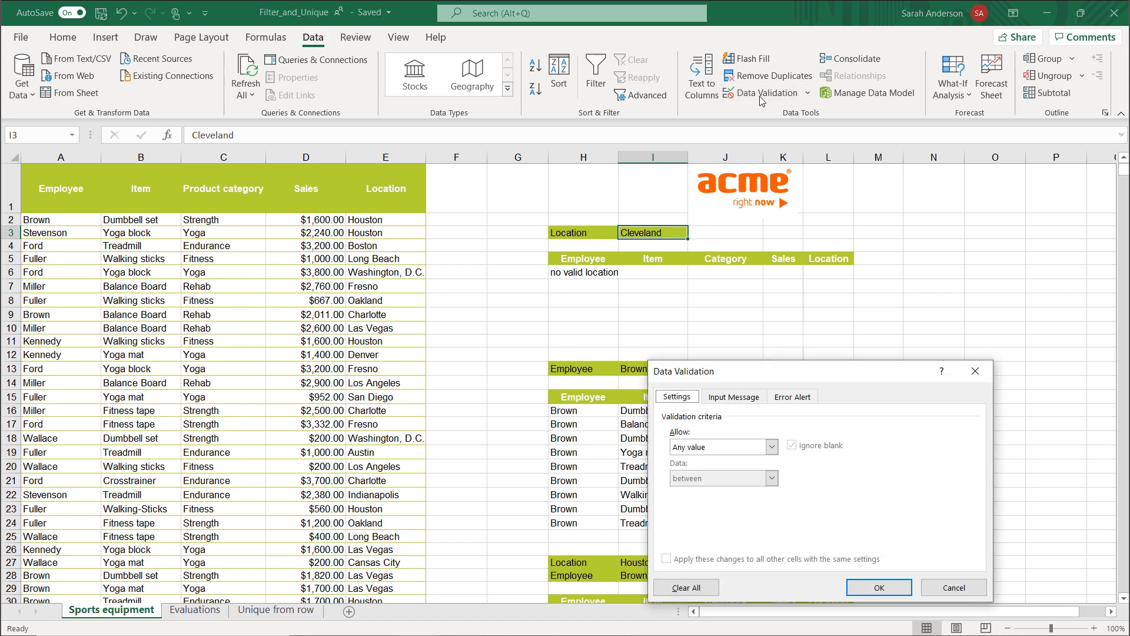
pyautogui.click(771, 447)
pyautogui.click(694, 491)
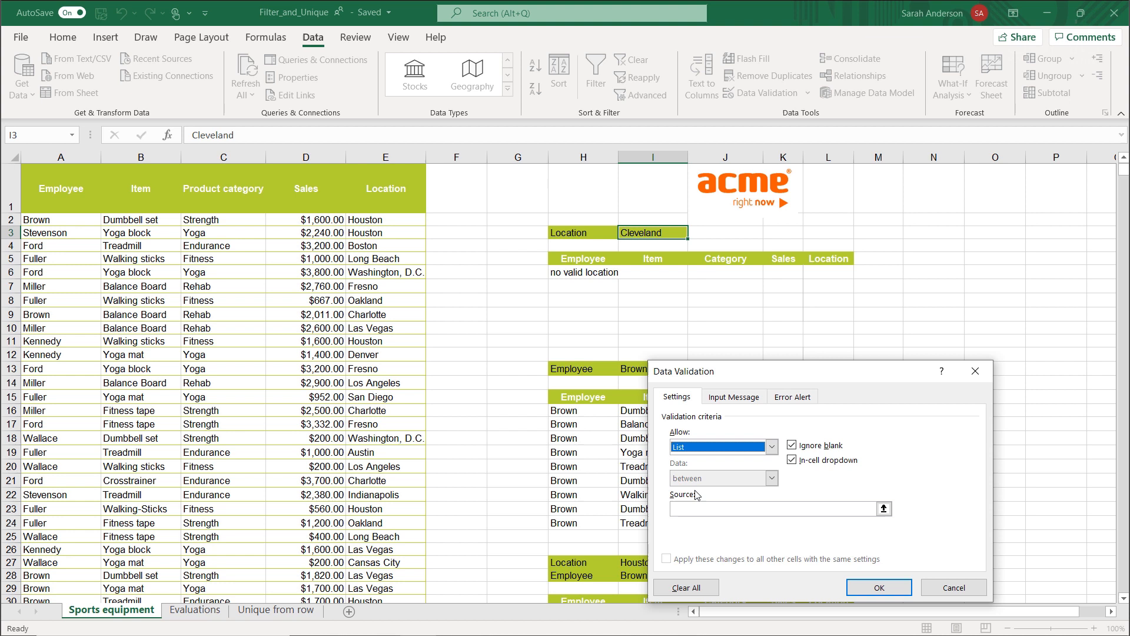
# Set the validation list source to the spilled range =Evaluations!$A$2# and apply the rule.
pyautogui.click(690, 508)
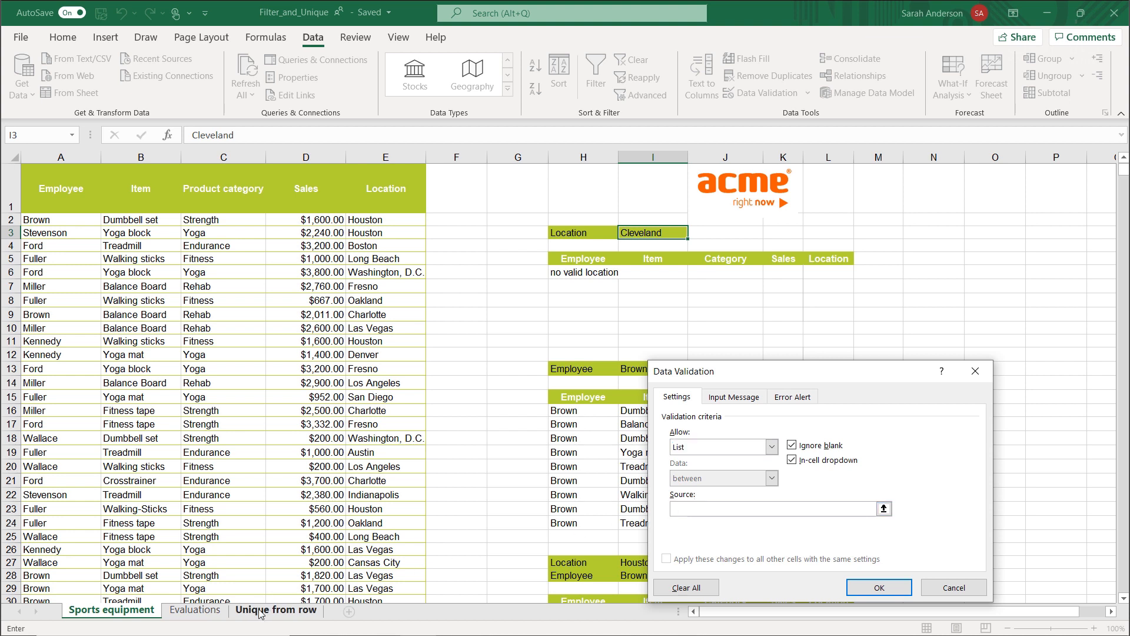
pyautogui.click(200, 610)
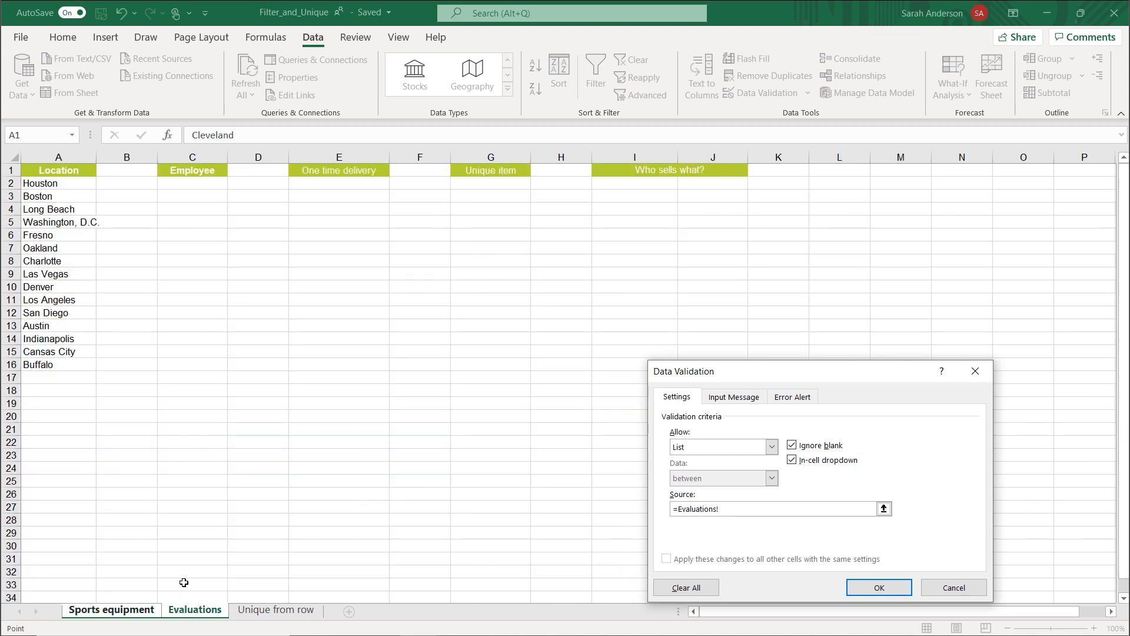
pyautogui.click(54, 187)
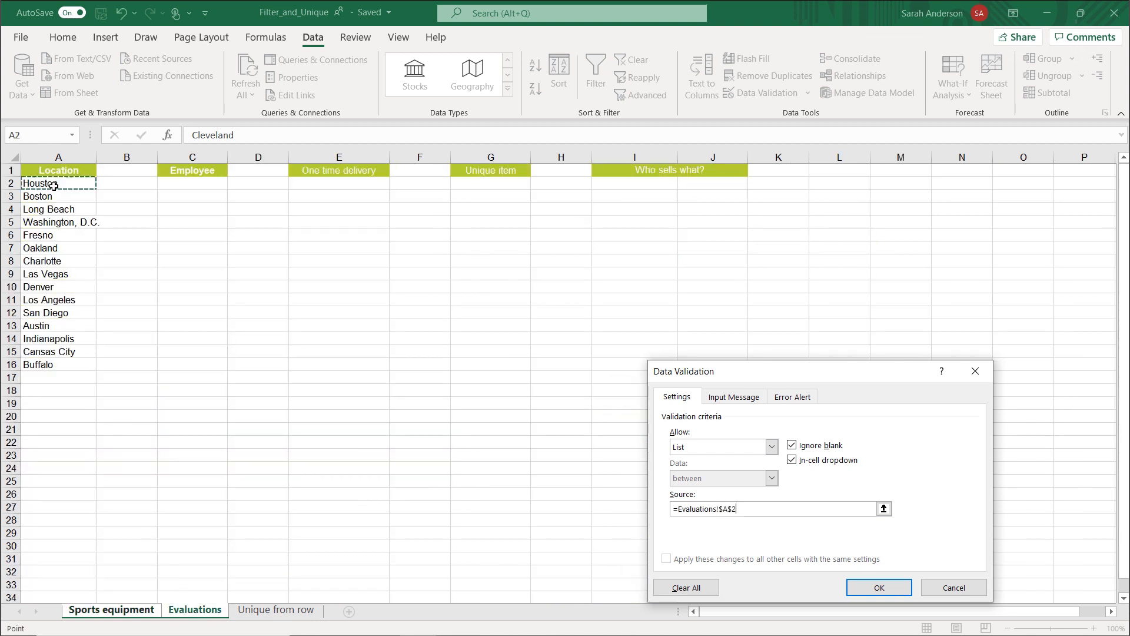
pyautogui.click(773, 509)
pyautogui.write('#')
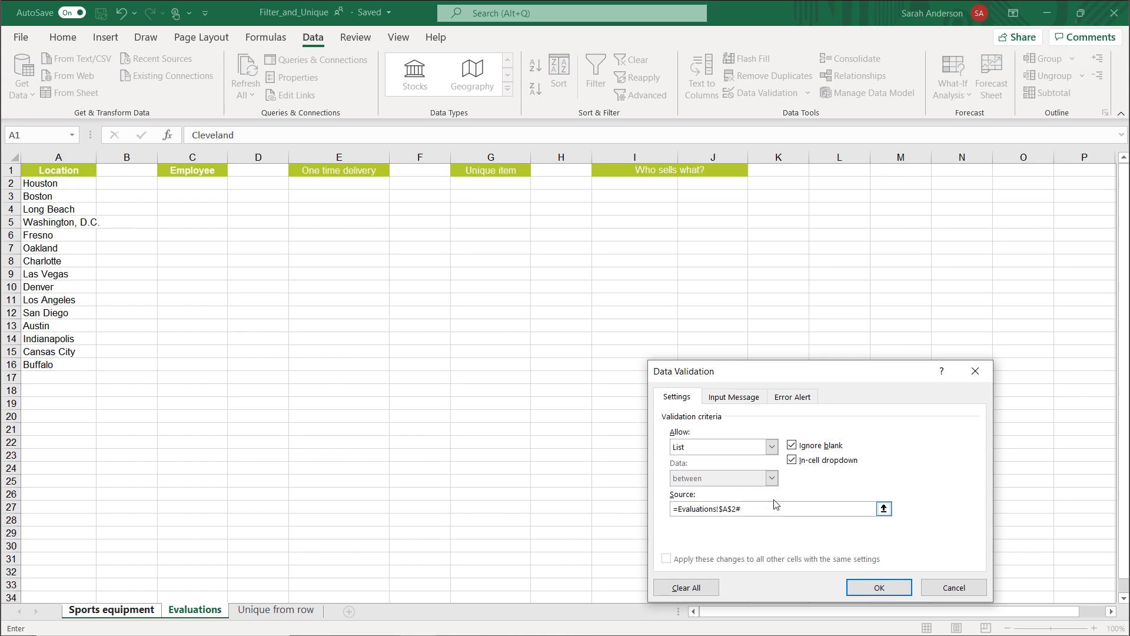
pyautogui.click(879, 587)
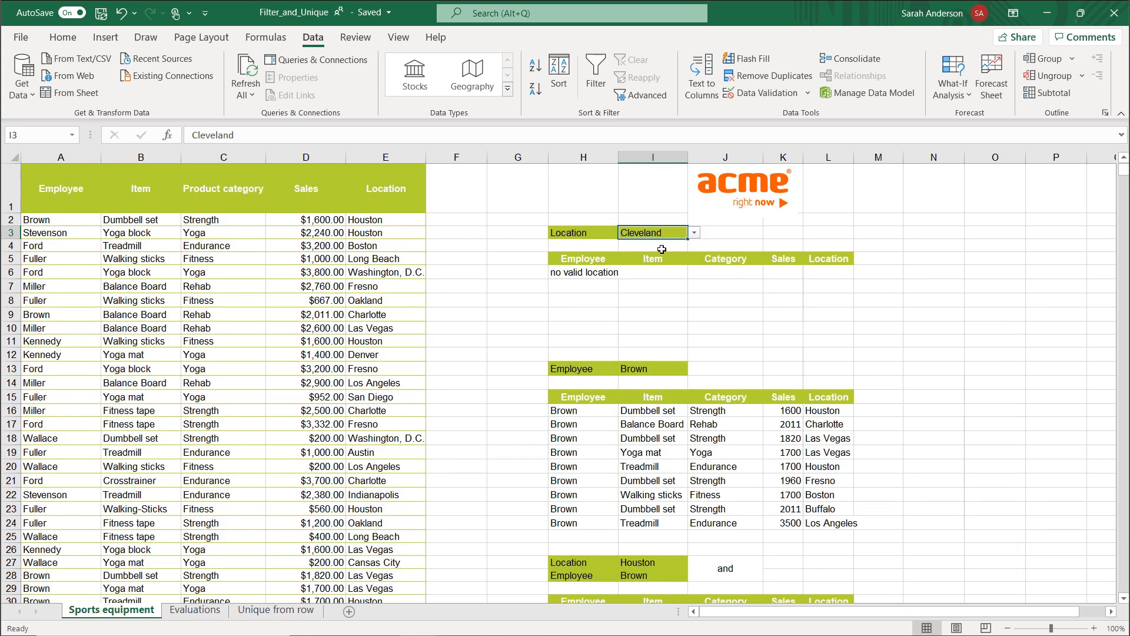
# Look through the locations offered by the drop-down list in I3.
pyautogui.click(696, 233)
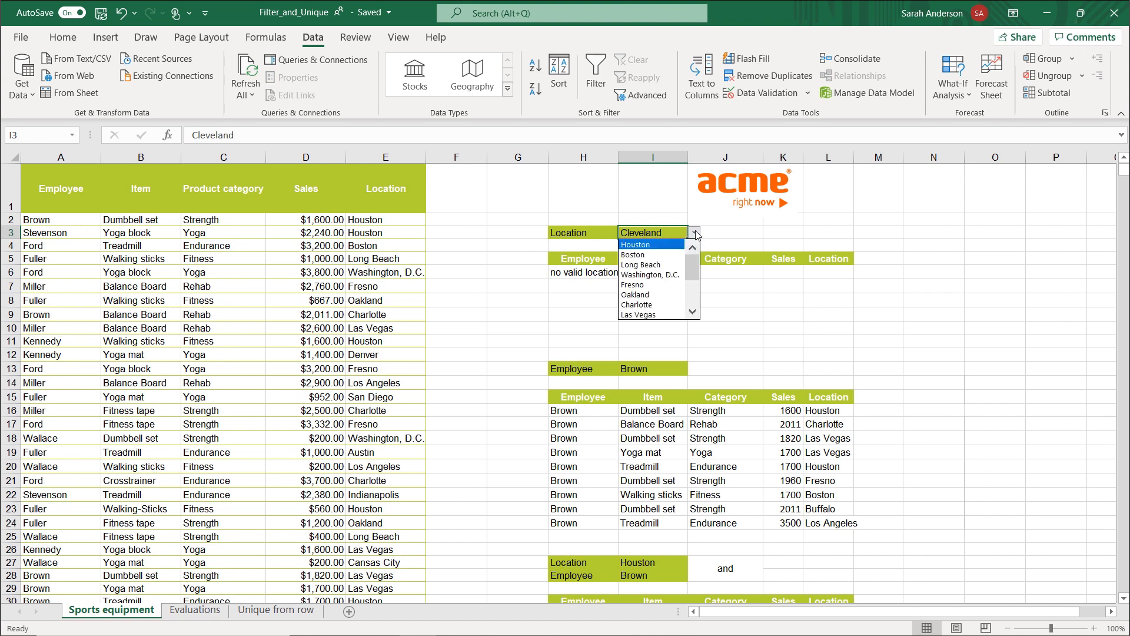
pyautogui.moveTo(693, 265)
pyautogui.mouseDown()
pyautogui.moveTo(695, 303)
pyautogui.moveTo(694, 261)
pyautogui.mouseUp()
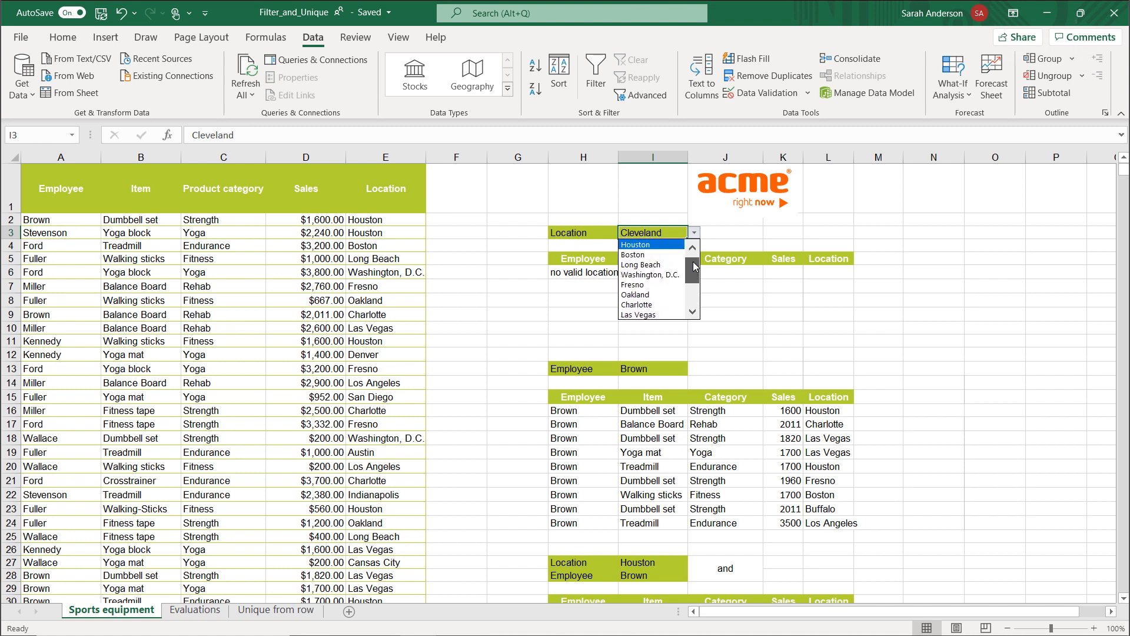
pyautogui.click(672, 234)
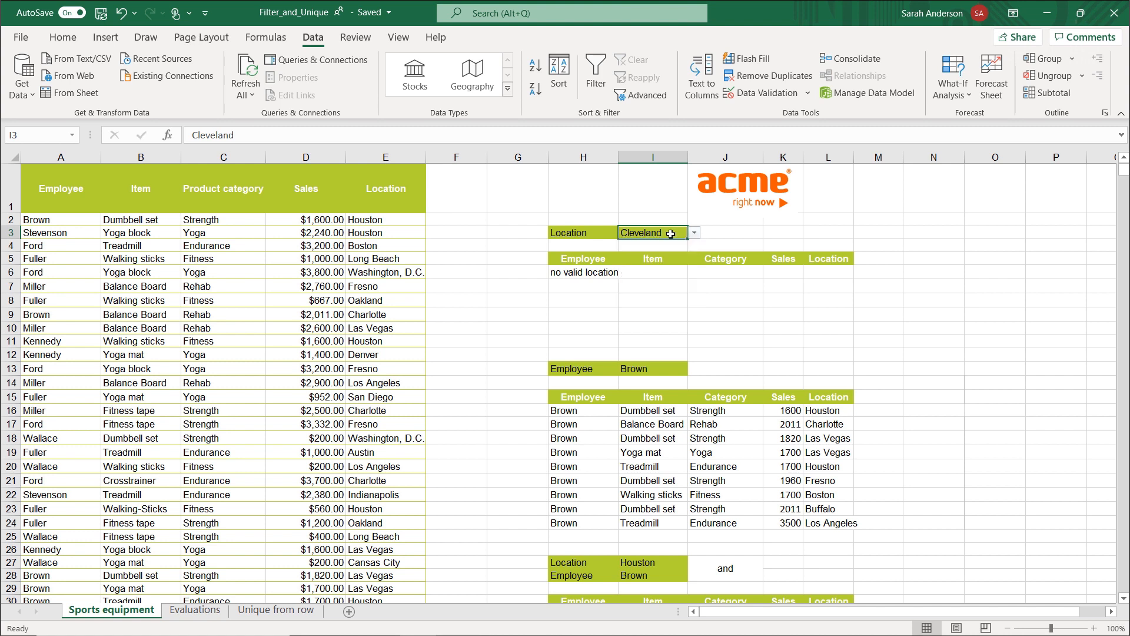
# Change the location in E4 of the Sales table to Miami.
pyautogui.click(387, 247)
pyautogui.write('Miami')
pyautogui.press('Return')
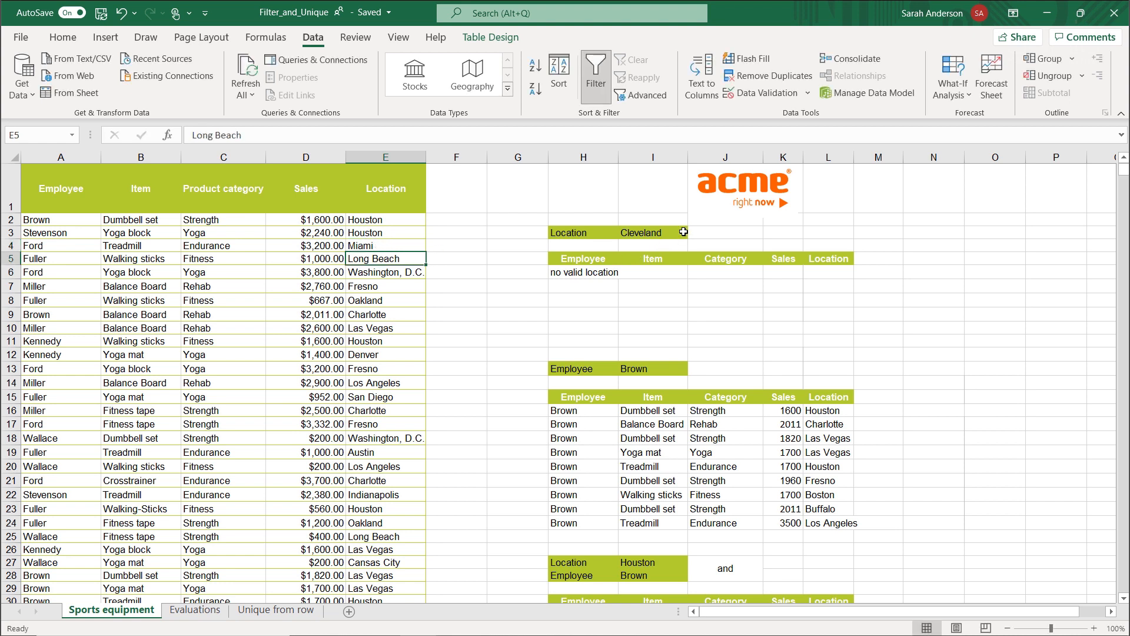
# Check the drop-down list in I3 for the changed location, and close it without choosing an entry.
pyautogui.click(682, 233)
pyautogui.click(695, 234)
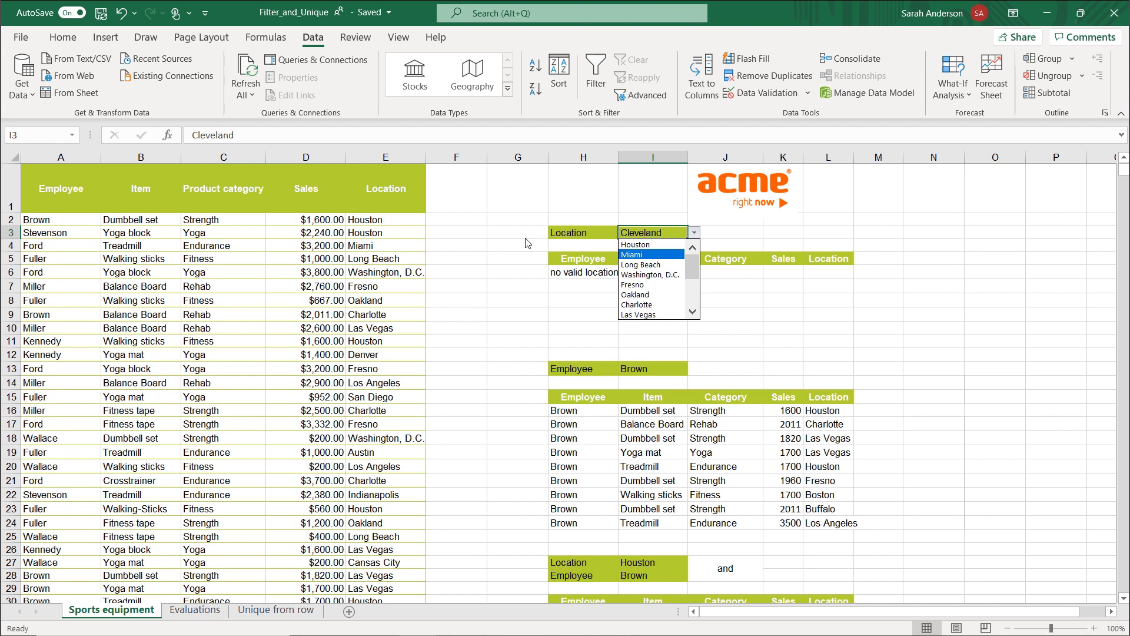
pyautogui.press('Escape')
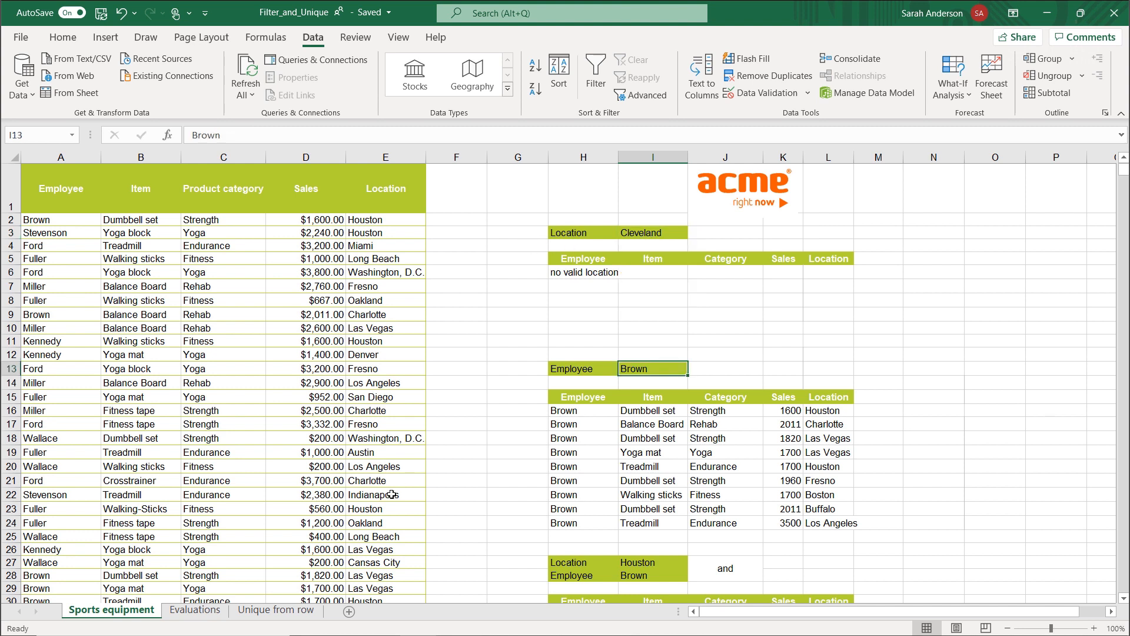
# Start a UNIQUE formula in C2 under the Employee heading of the Evaluations sheet.
pyautogui.click(194, 610)
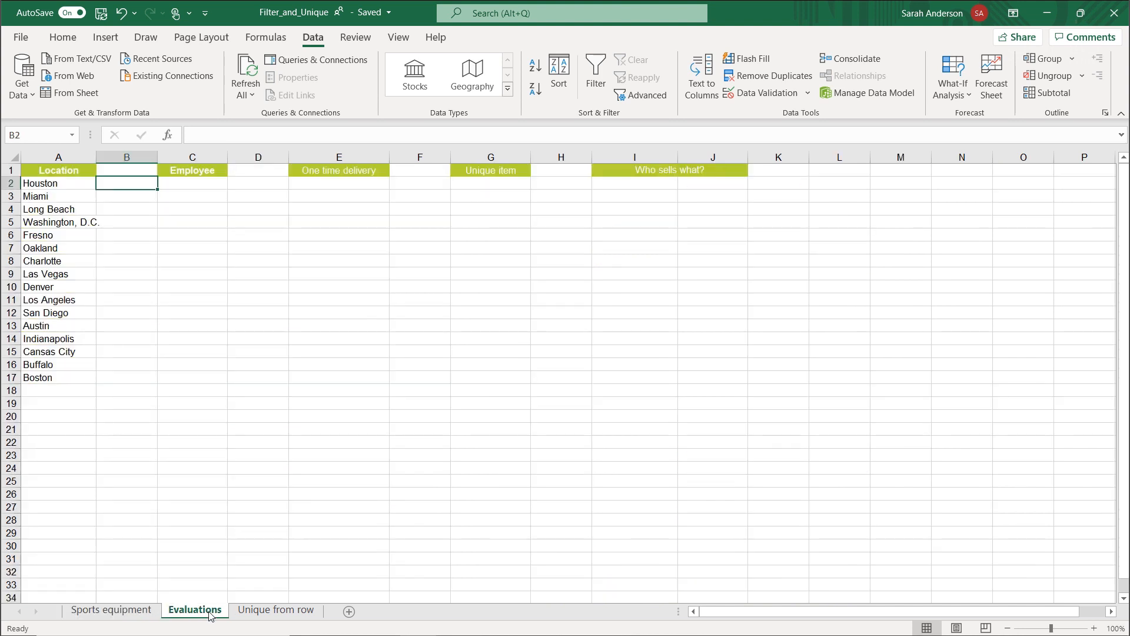
pyautogui.click(207, 186)
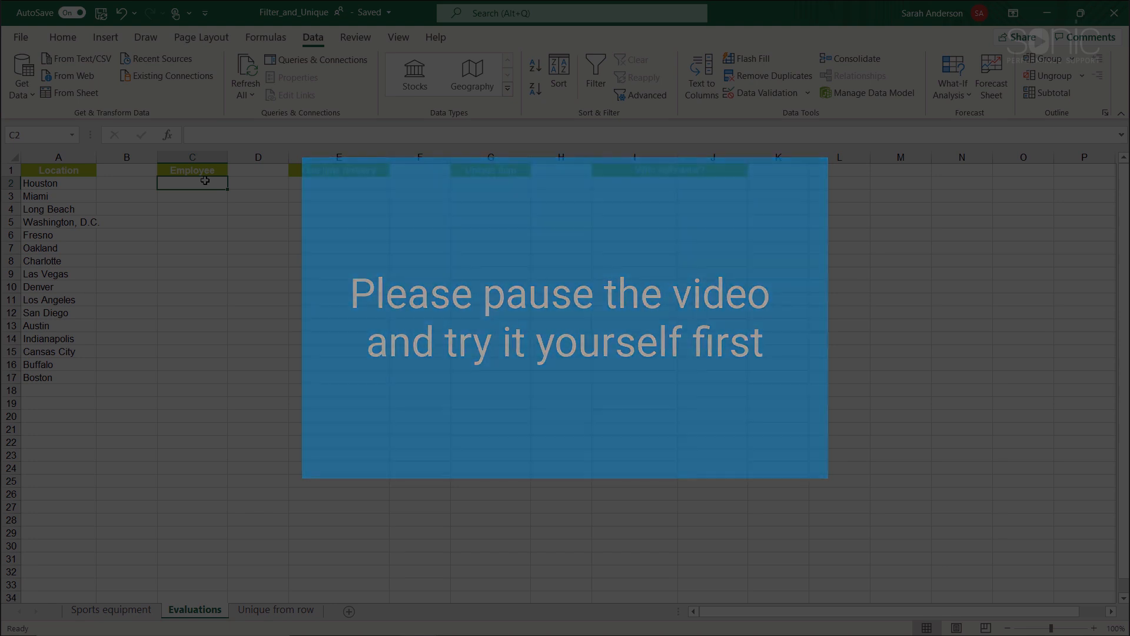
pyautogui.write('=uni')
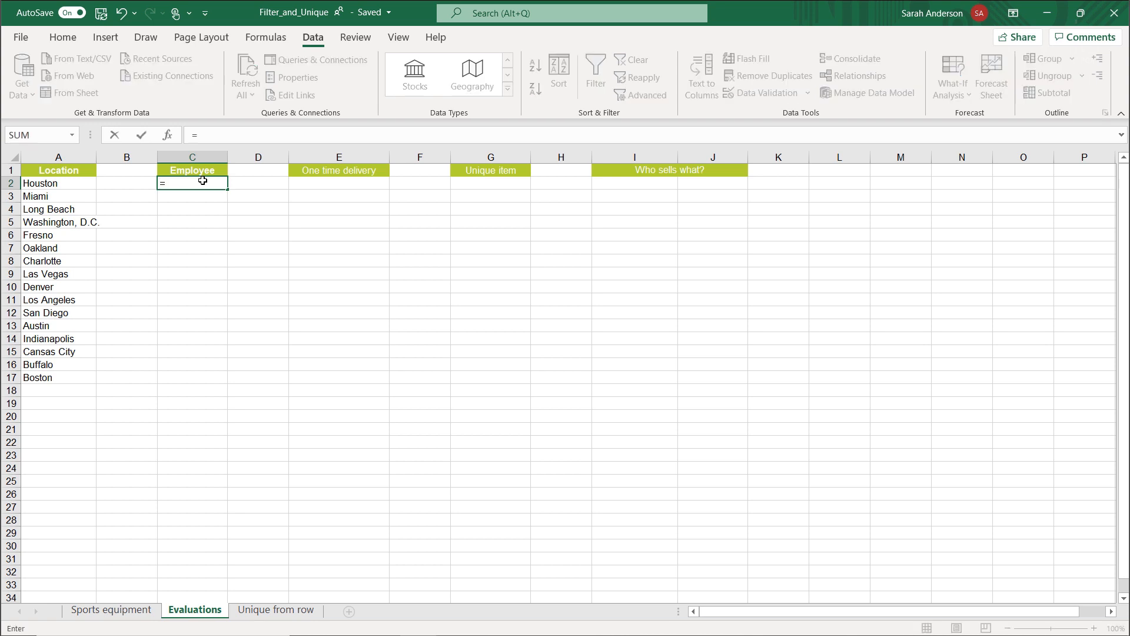
pyautogui.doubleClick(200, 222)
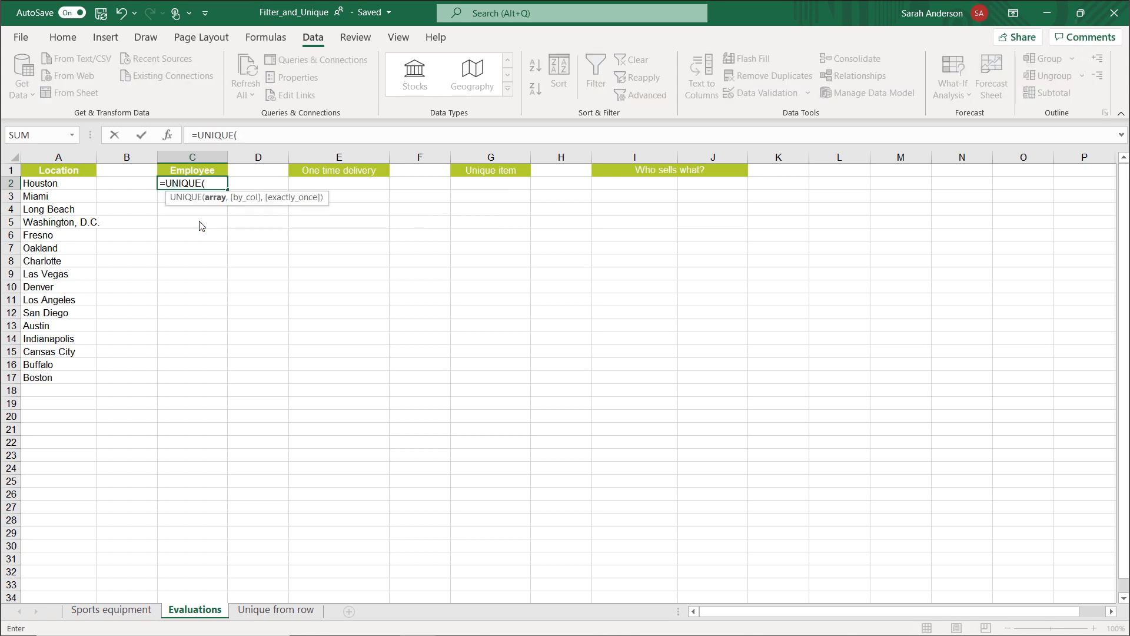
# Complete the UNIQUE formula in C2 with the Employee column of the Sales table, Sales[Employee], as its array.
pyautogui.click(100, 611)
pyautogui.click(46, 219)
pyautogui.moveTo(46, 219)
pyautogui.mouseDown()
pyautogui.moveTo(40, 361)
pyautogui.moveTo(59, 521)
pyautogui.mouseUp()
pyautogui.scroll(-8, 50, 444)
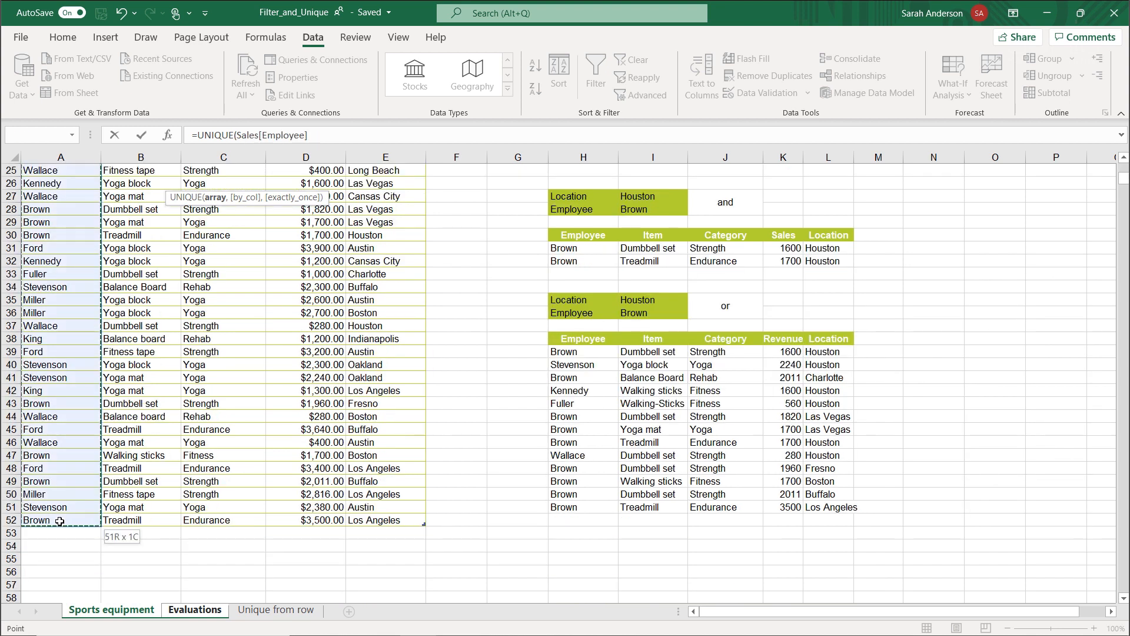
pyautogui.press('Return')
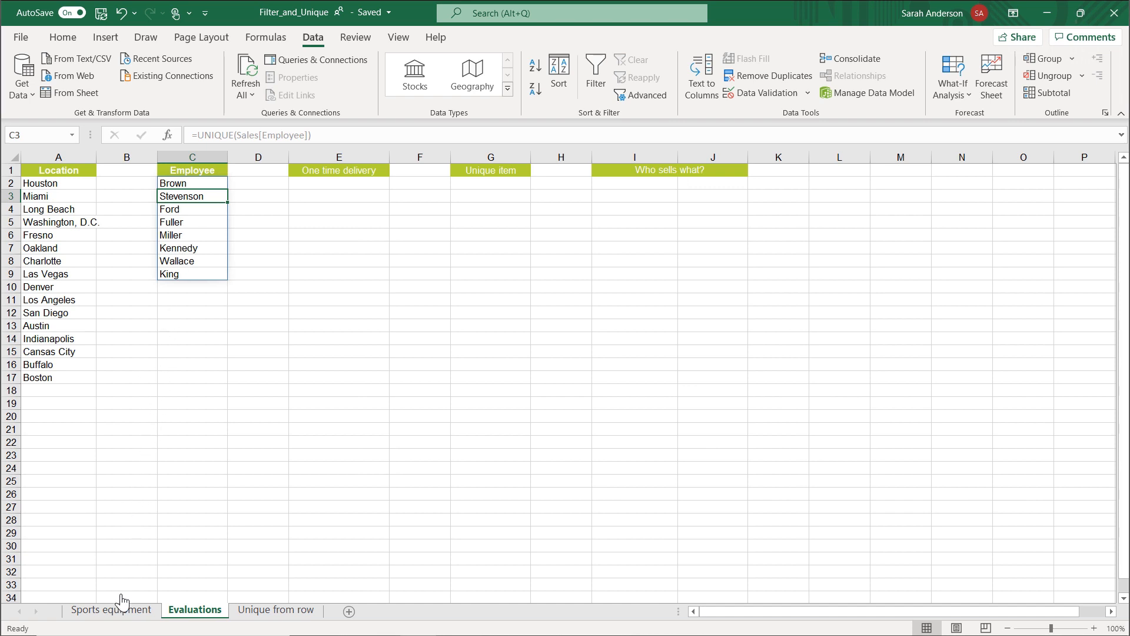
# Begin a data validation for the Employee criterion cell I13 on the Sports equipment sheet, allowing List entries.
pyautogui.click(122, 613)
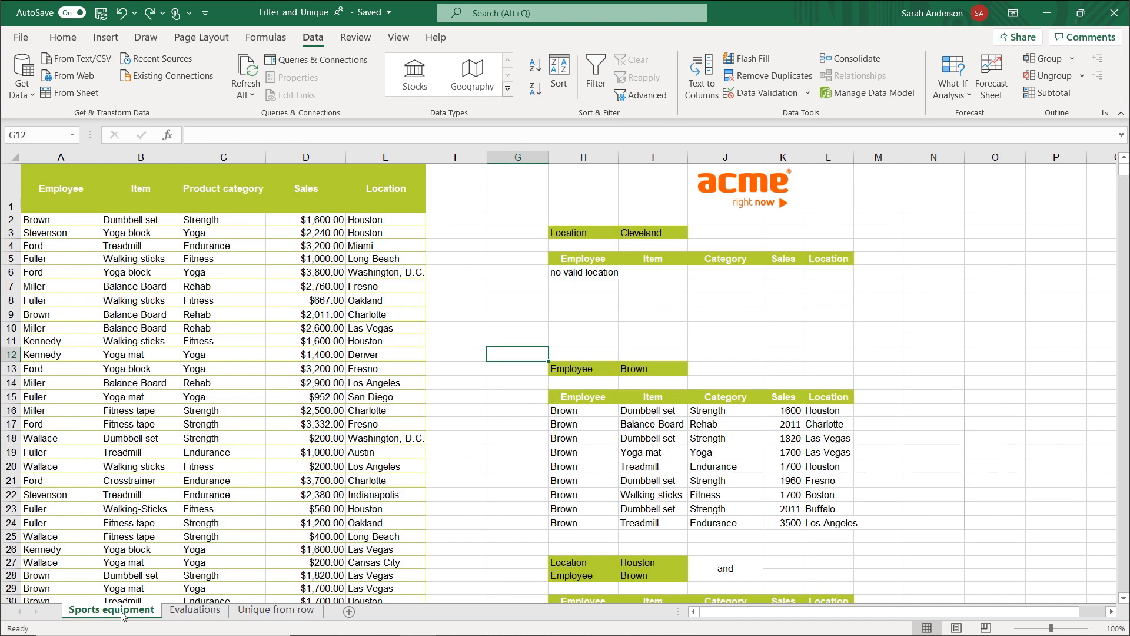
pyautogui.click(646, 371)
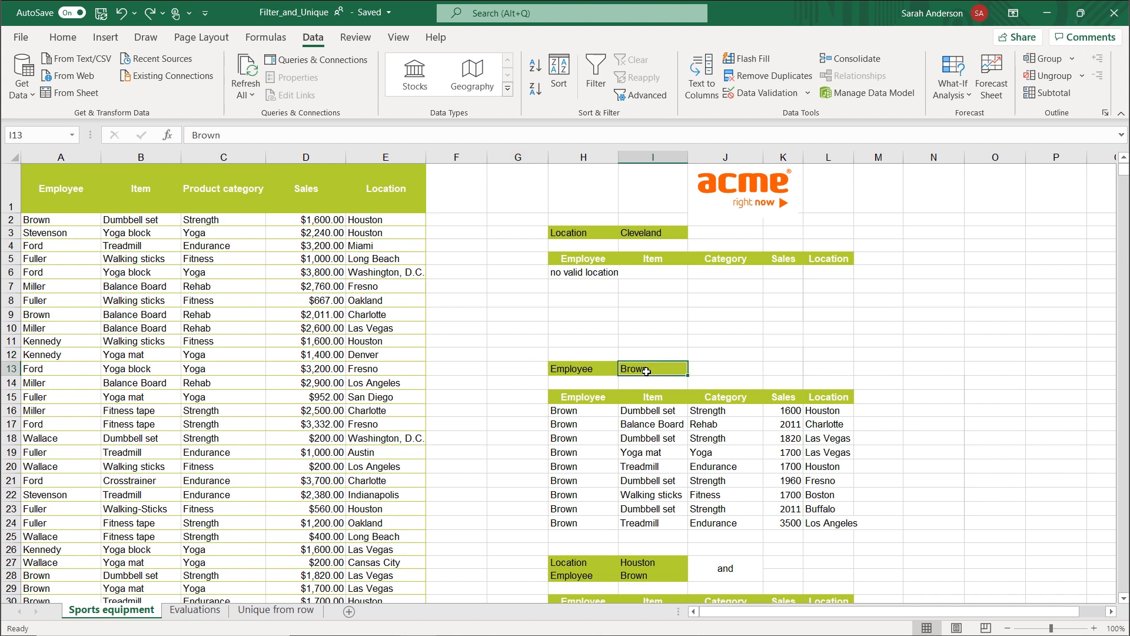
pyautogui.click(787, 100)
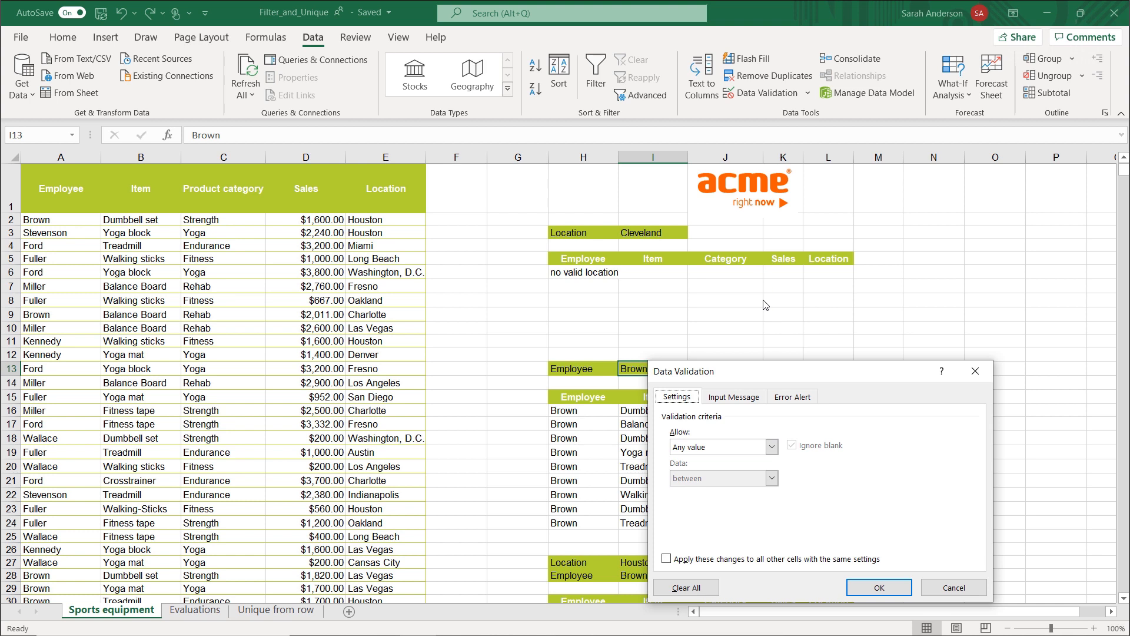
pyautogui.click(771, 448)
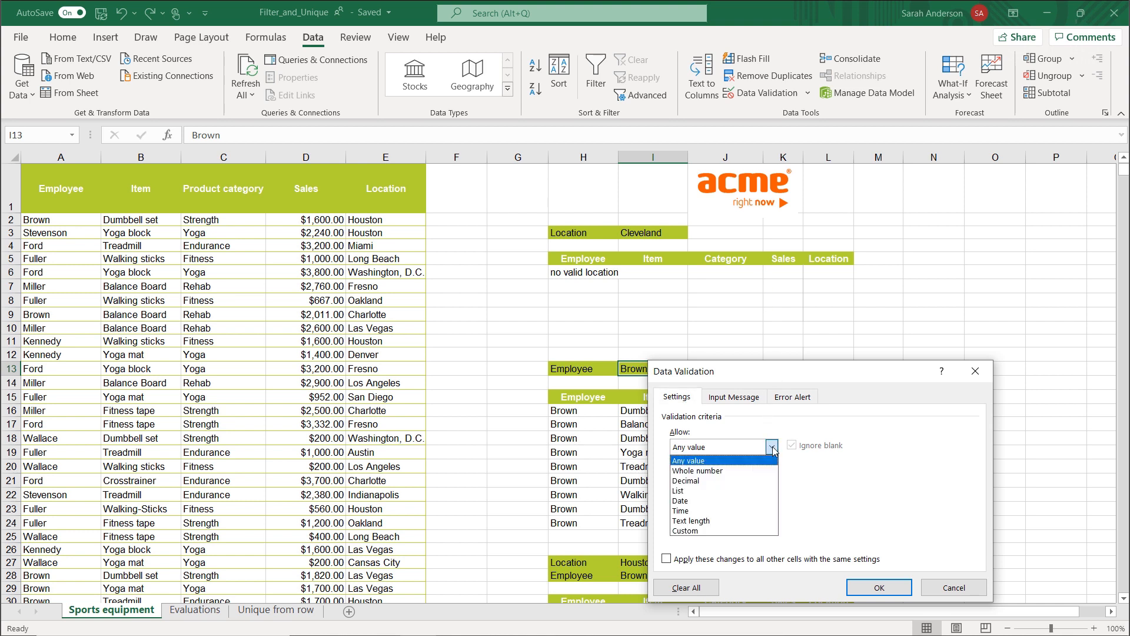
pyautogui.click(712, 490)
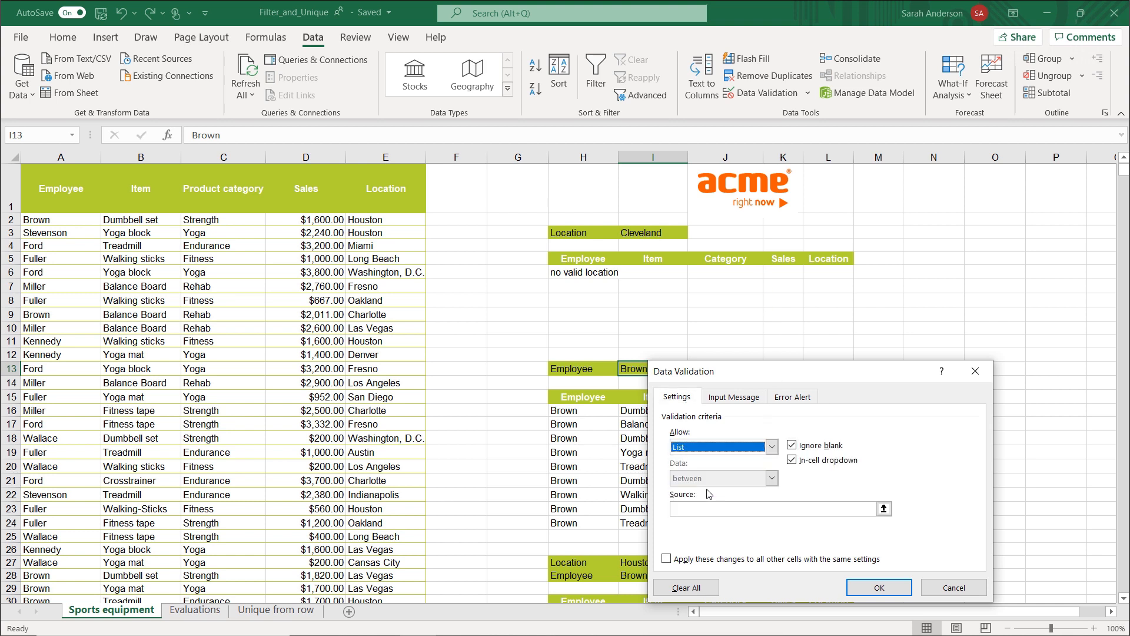
# Set the validation source for I13 to =Evaluations!$C$2#, and check its drop-down list without choosing an entry.
pyautogui.click(696, 509)
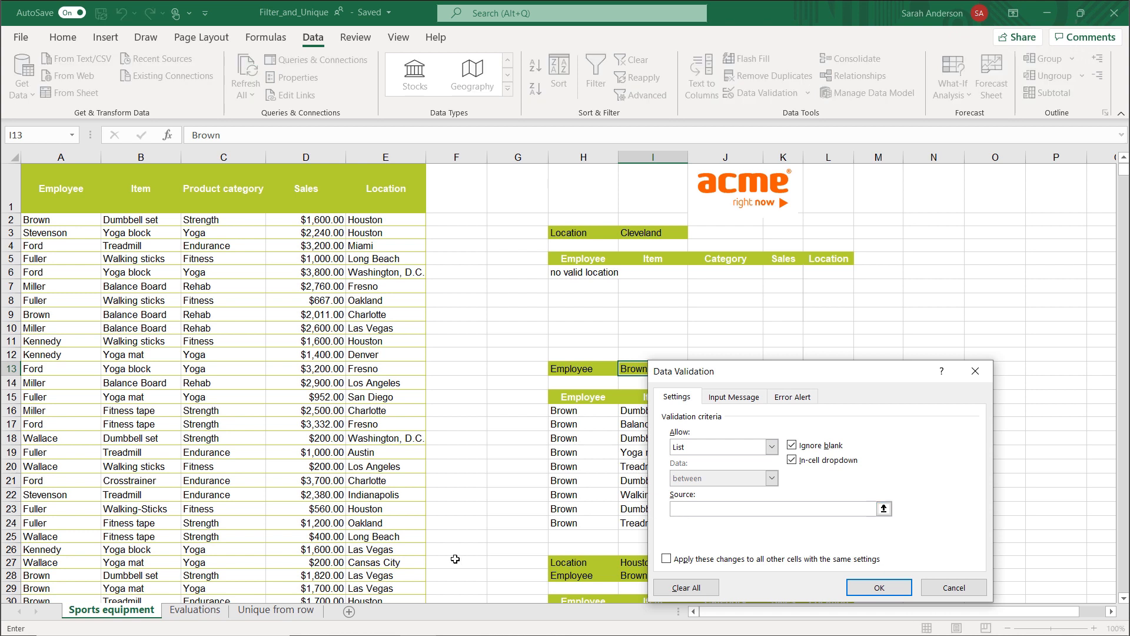
pyautogui.click(206, 611)
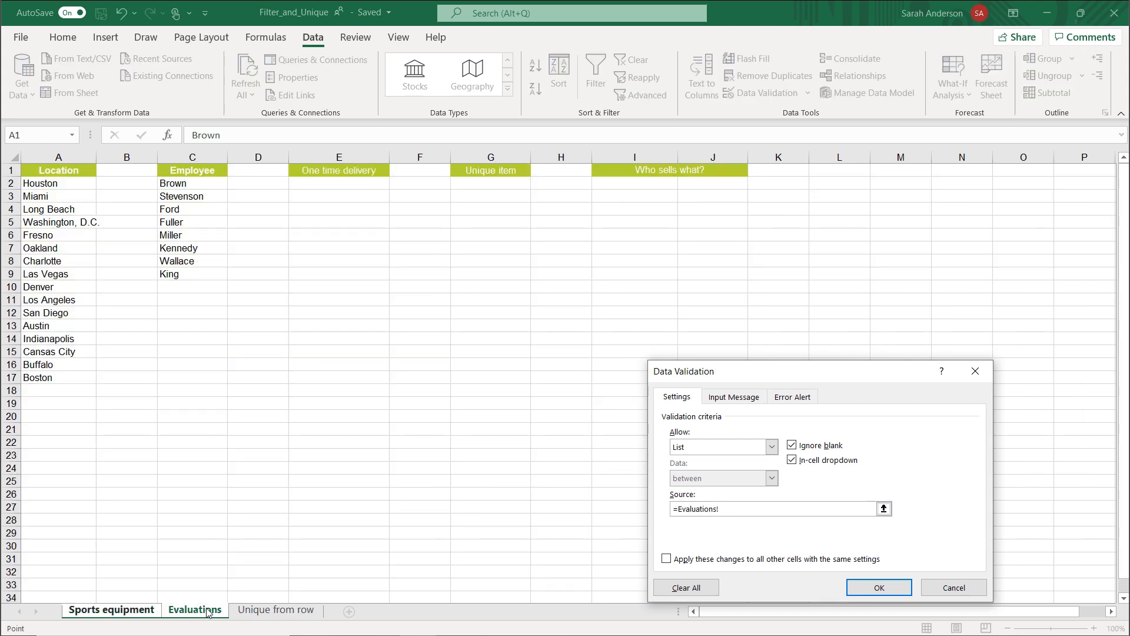
pyautogui.click(201, 186)
pyautogui.write('#')
pyautogui.click(884, 588)
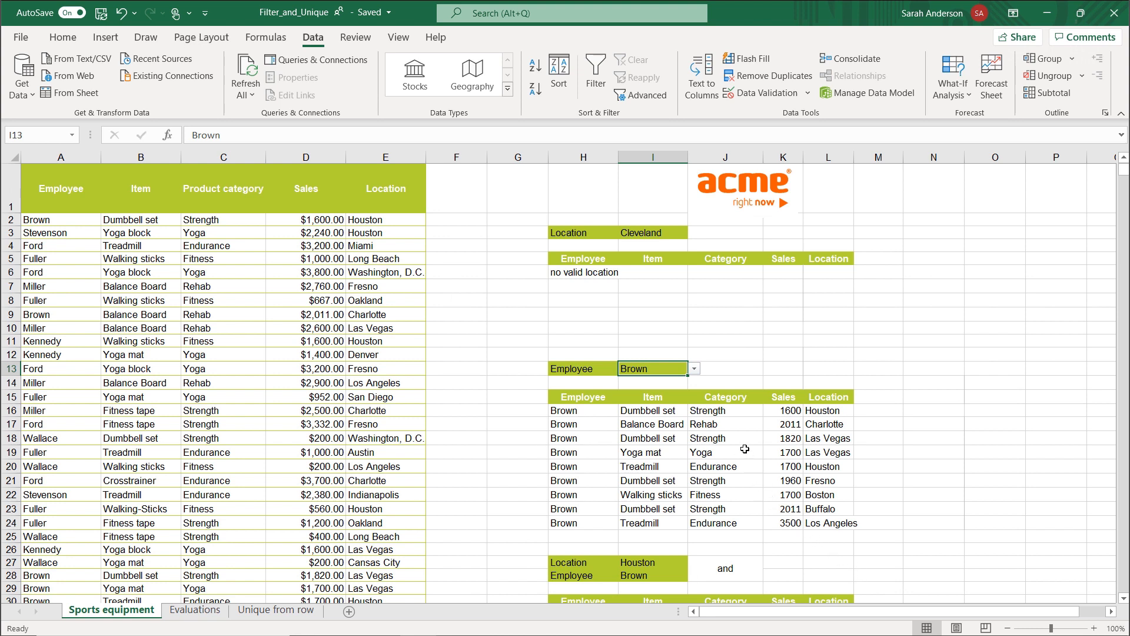
pyautogui.click(695, 369)
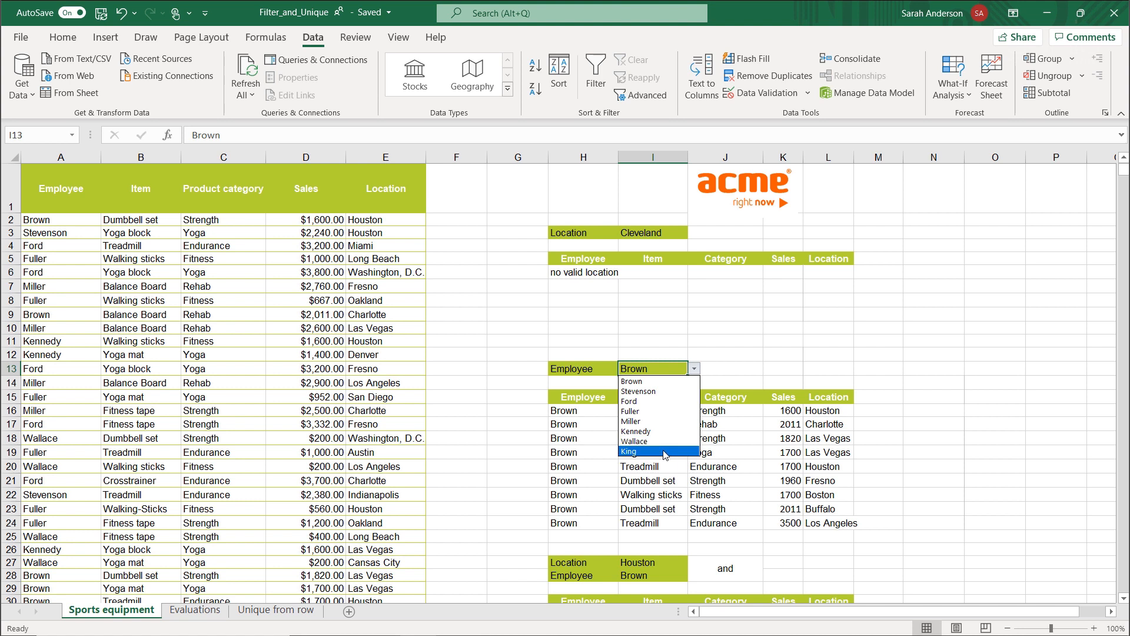
pyautogui.press('Escape')
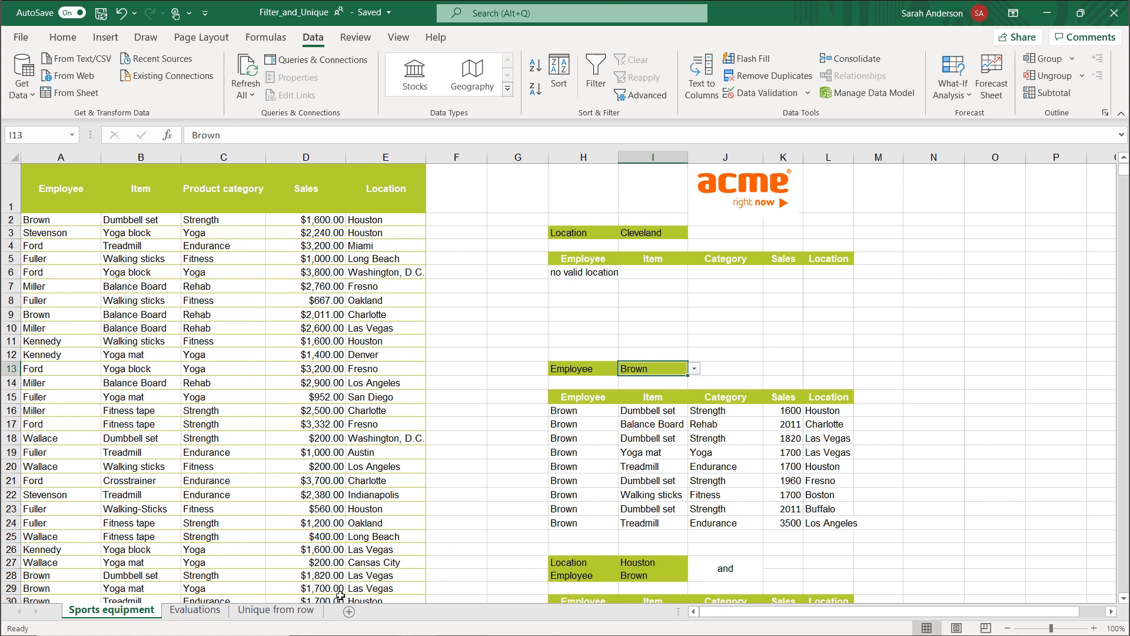
# In E2 under One time delivery on the Evaluations sheet, set up a UNIQUE function with Sales[Location] as its array.
pyautogui.click(206, 614)
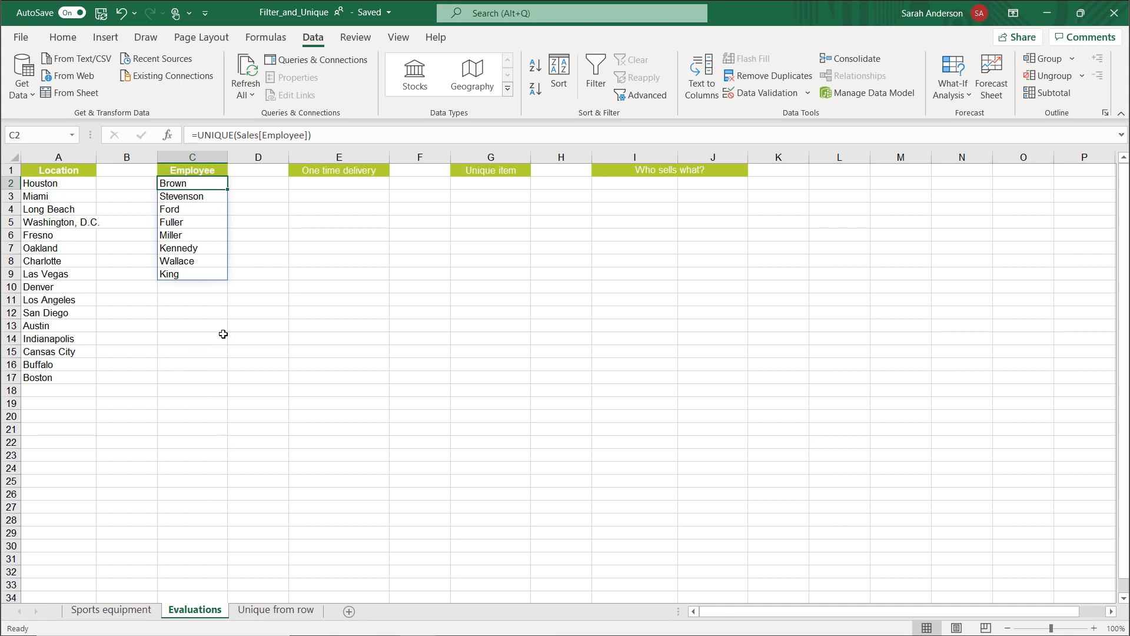
pyautogui.click(351, 185)
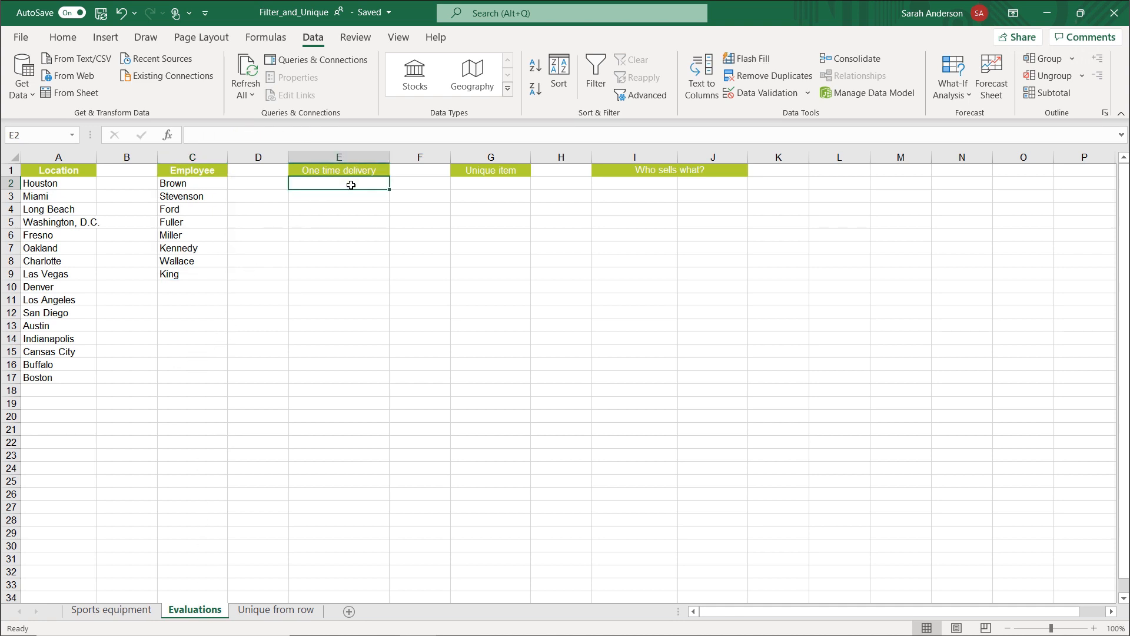
pyautogui.write('=uni')
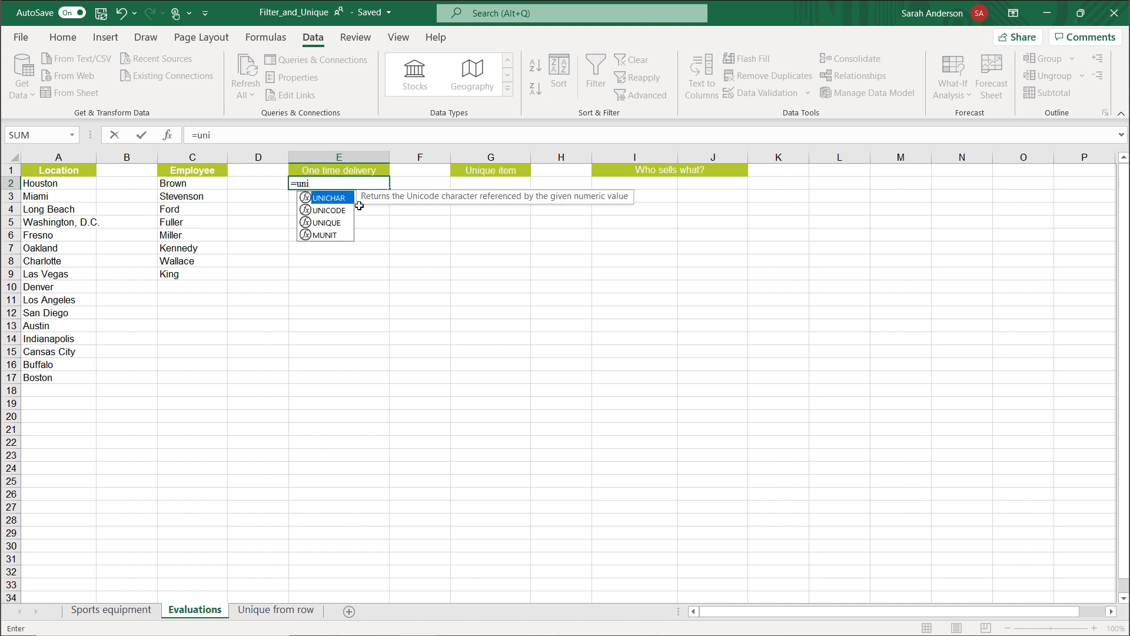
pyautogui.doubleClick(331, 224)
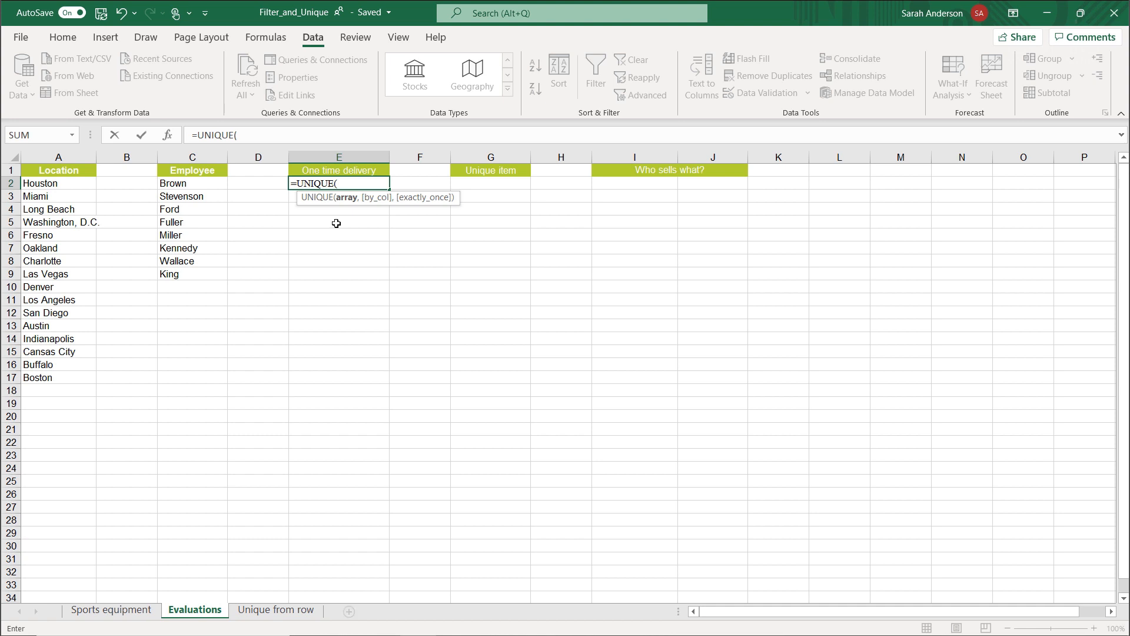
pyautogui.click(168, 140)
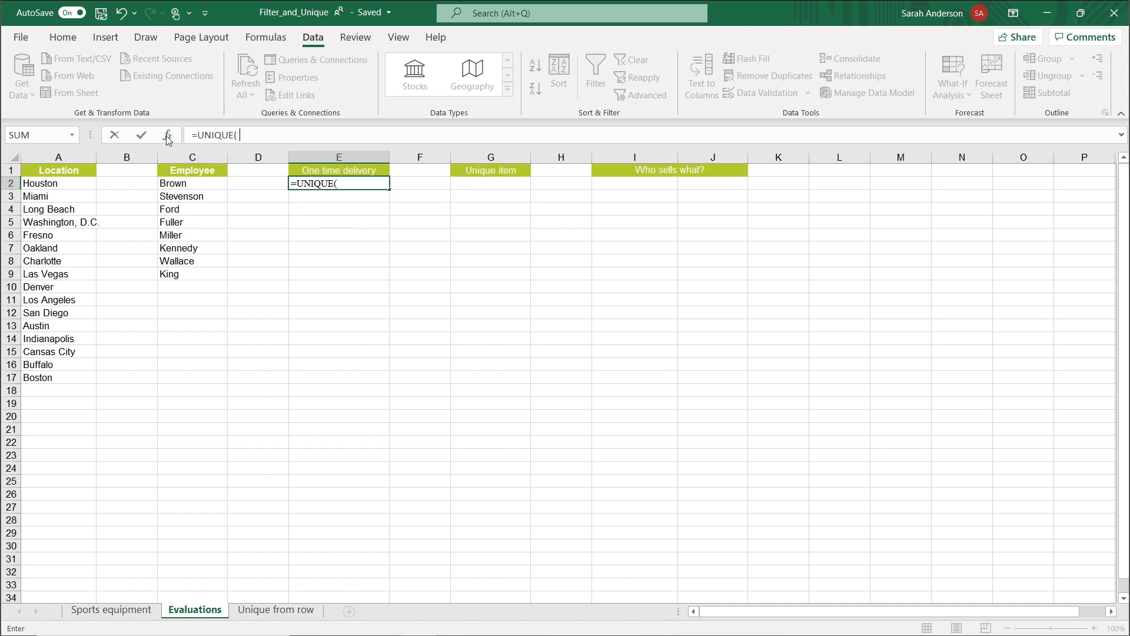
pyautogui.click(108, 611)
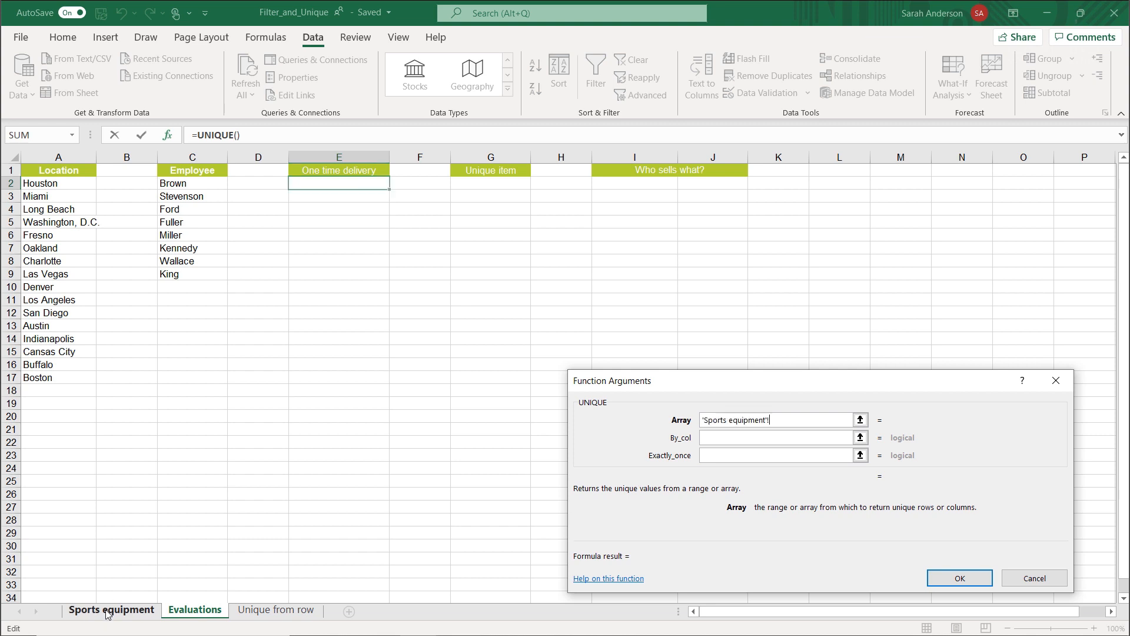
pyautogui.scroll(11, 361, 205)
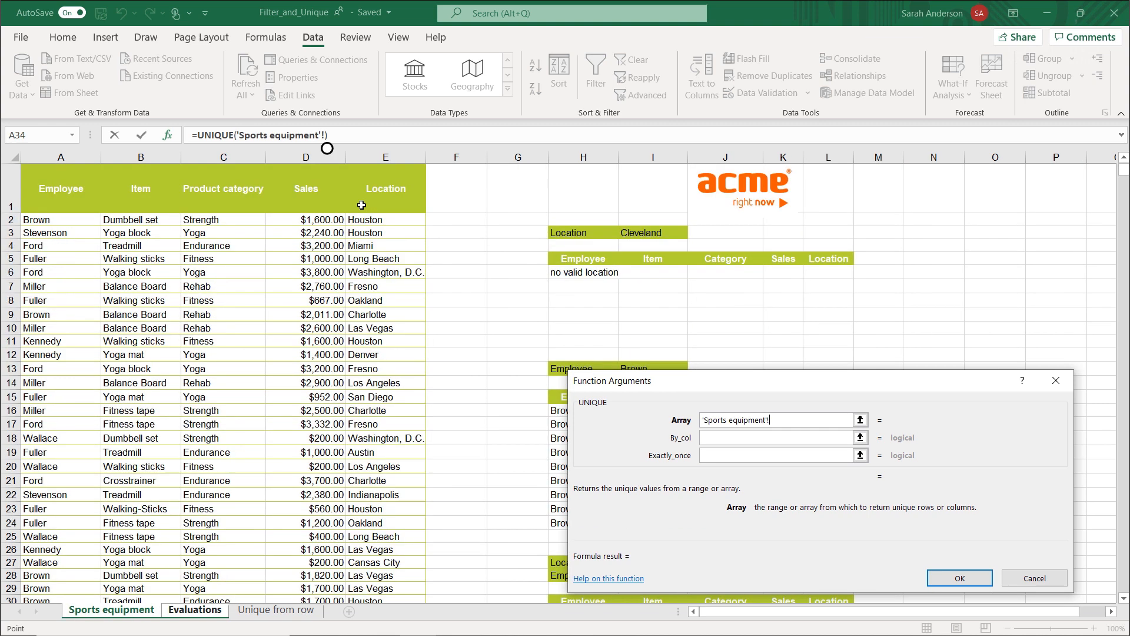
pyautogui.click(368, 220)
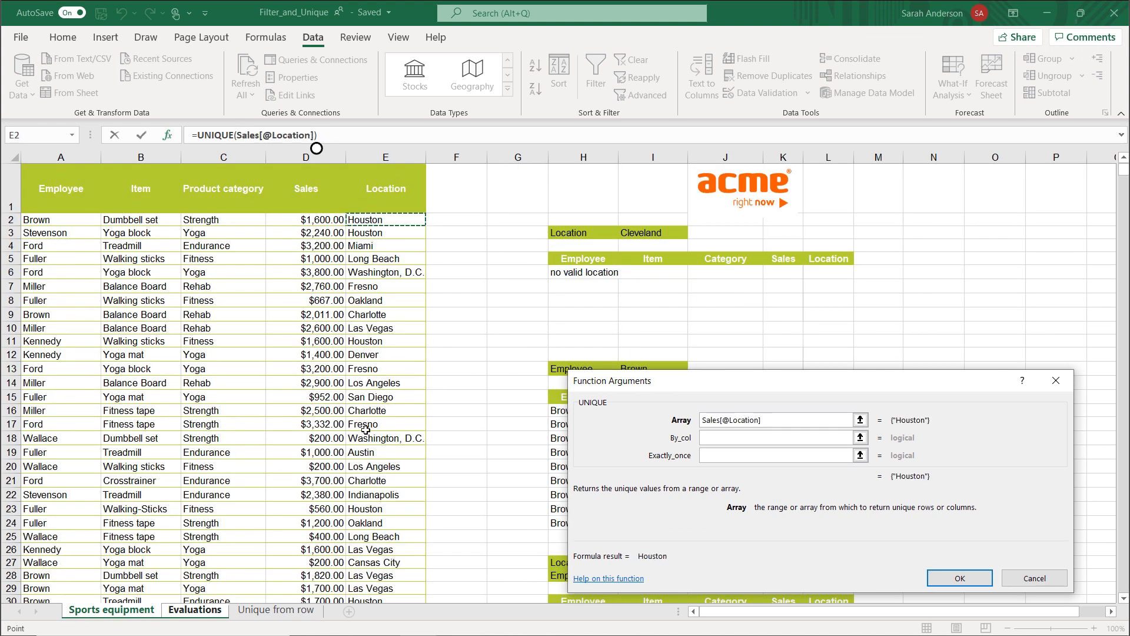
pyautogui.scroll(-10, 378, 516)
pyautogui.keyDown('shift'); pyautogui.click(385, 446); pyautogui.keyUp('shift')
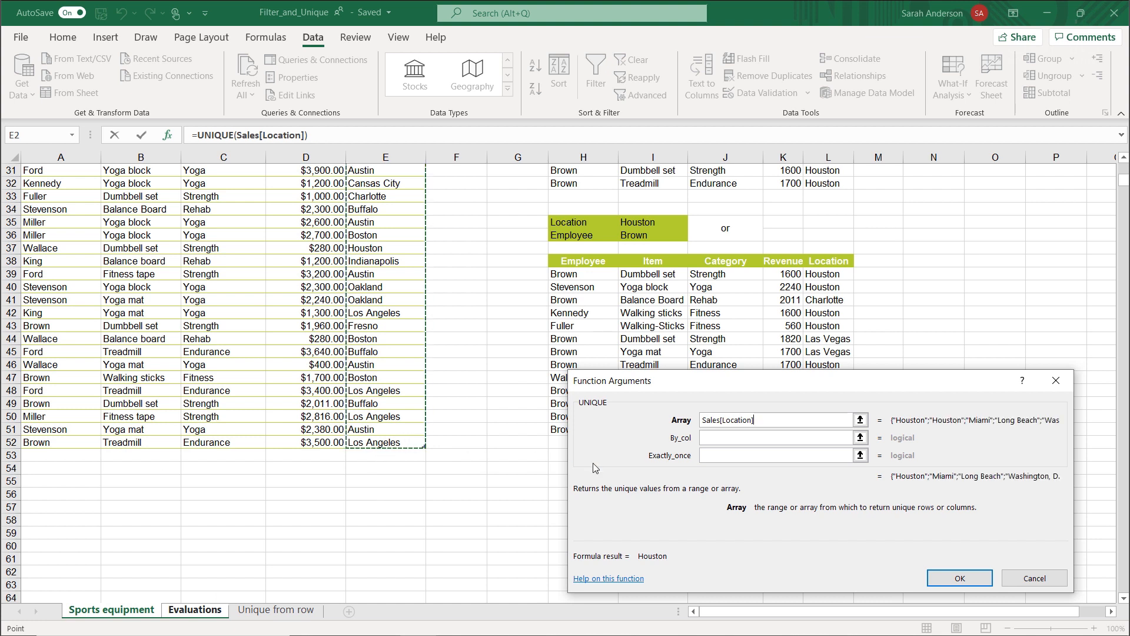
# Set the Exactly_once argument of the E2 formula to TRUE and enter the formula.
pyautogui.click(716, 454)
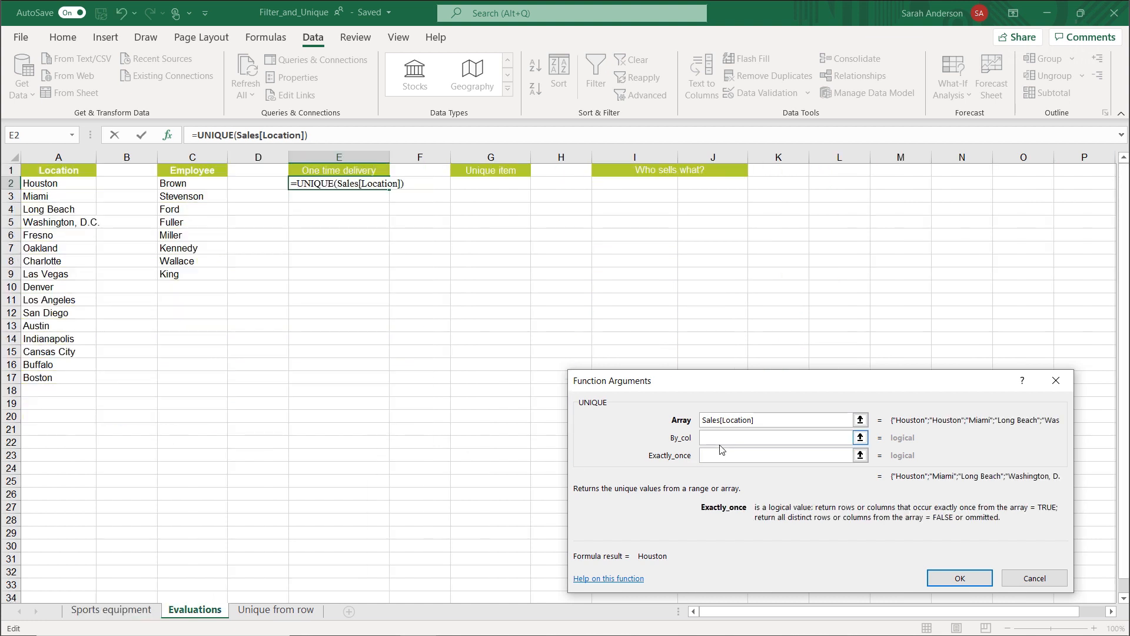
pyautogui.write('true')
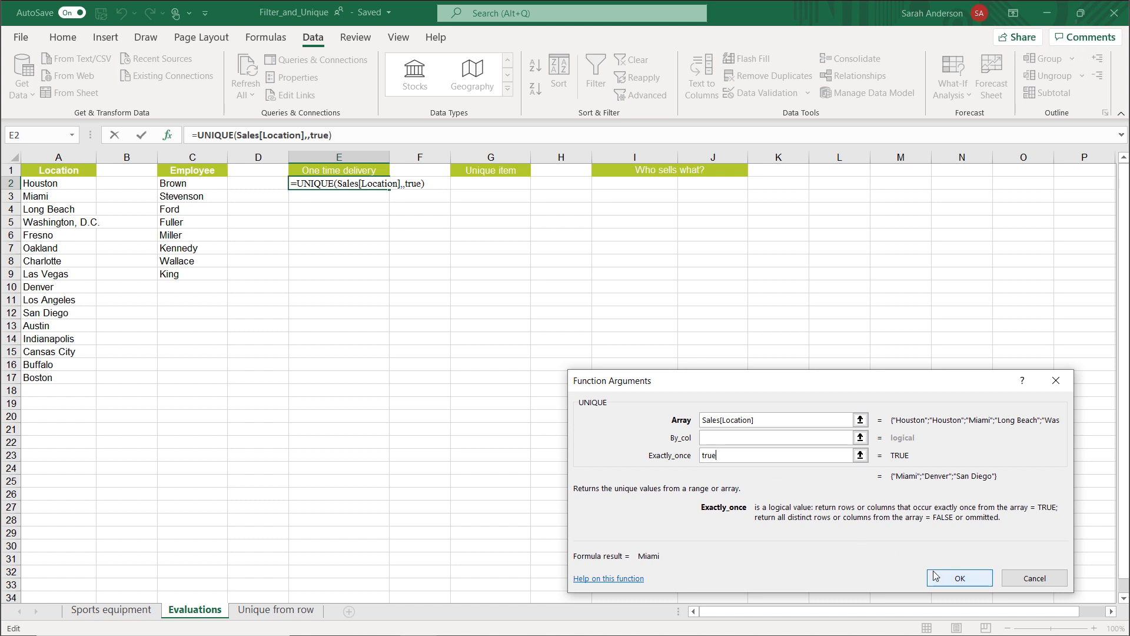
pyautogui.click(949, 582)
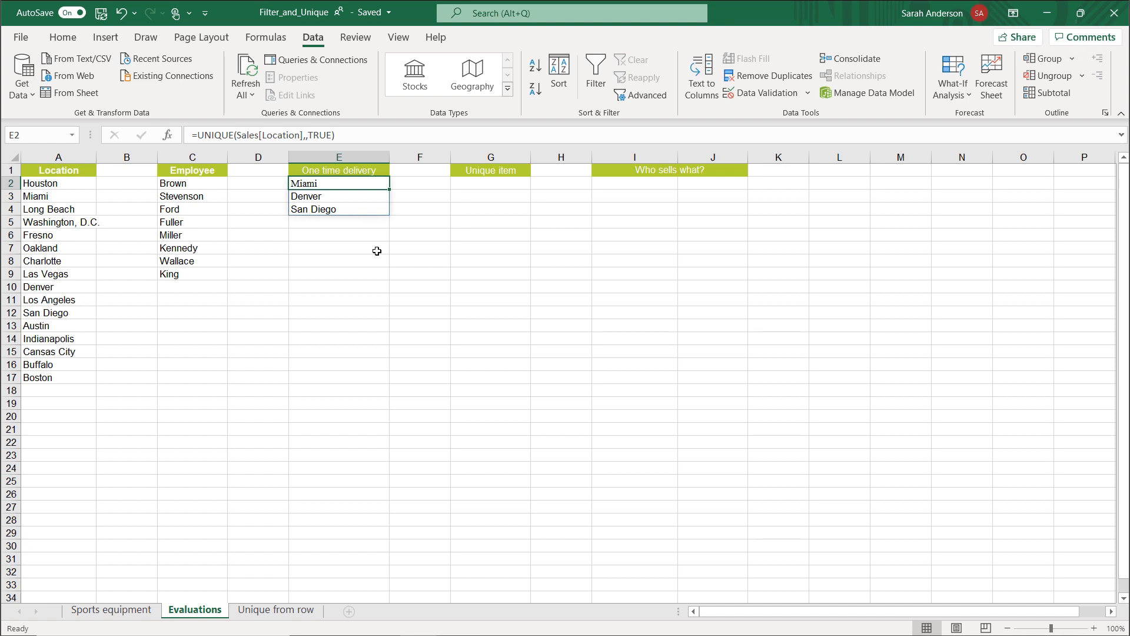
# In G2 under Unique item on the Evaluations sheet, set up a UNIQUE function with Sales[Item] as its array.
pyautogui.click(486, 185)
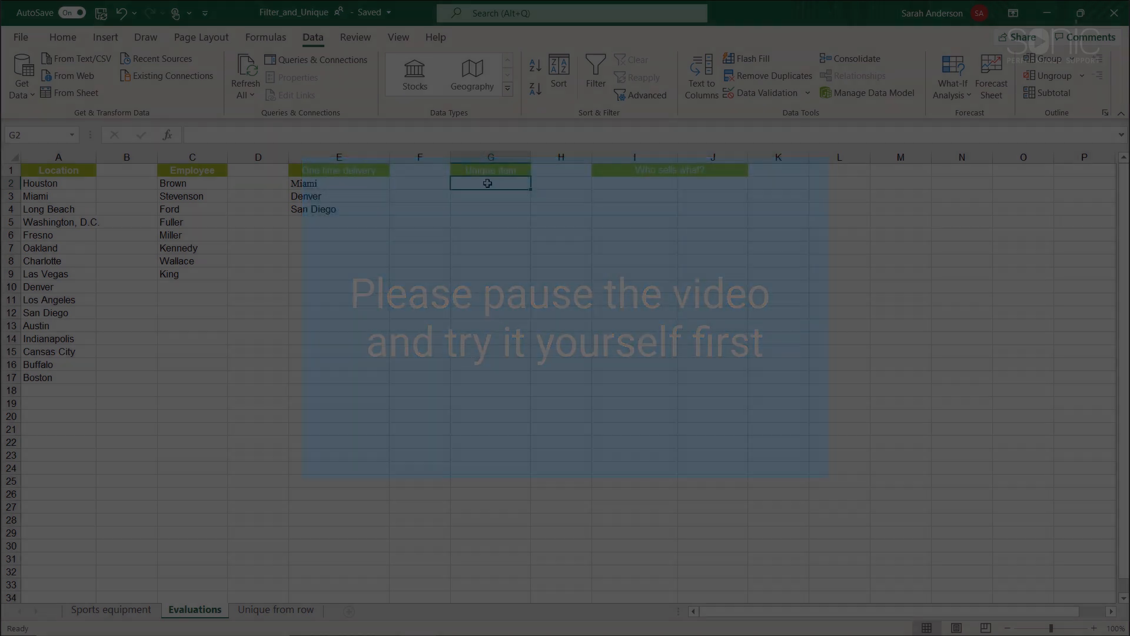
pyautogui.write('=')
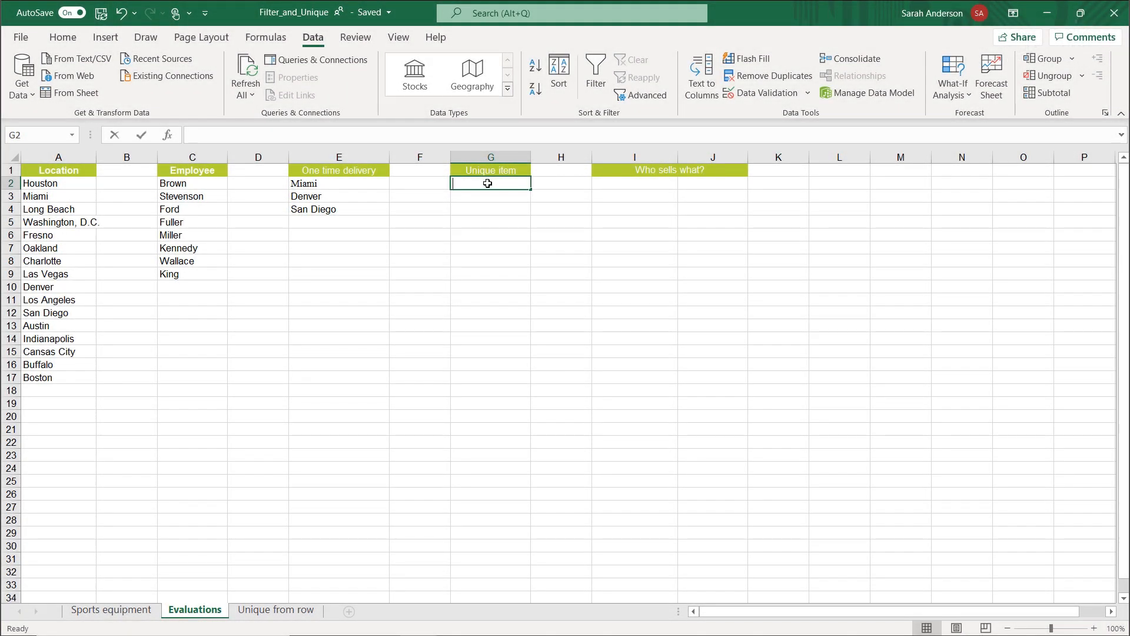
pyautogui.write('uniq')
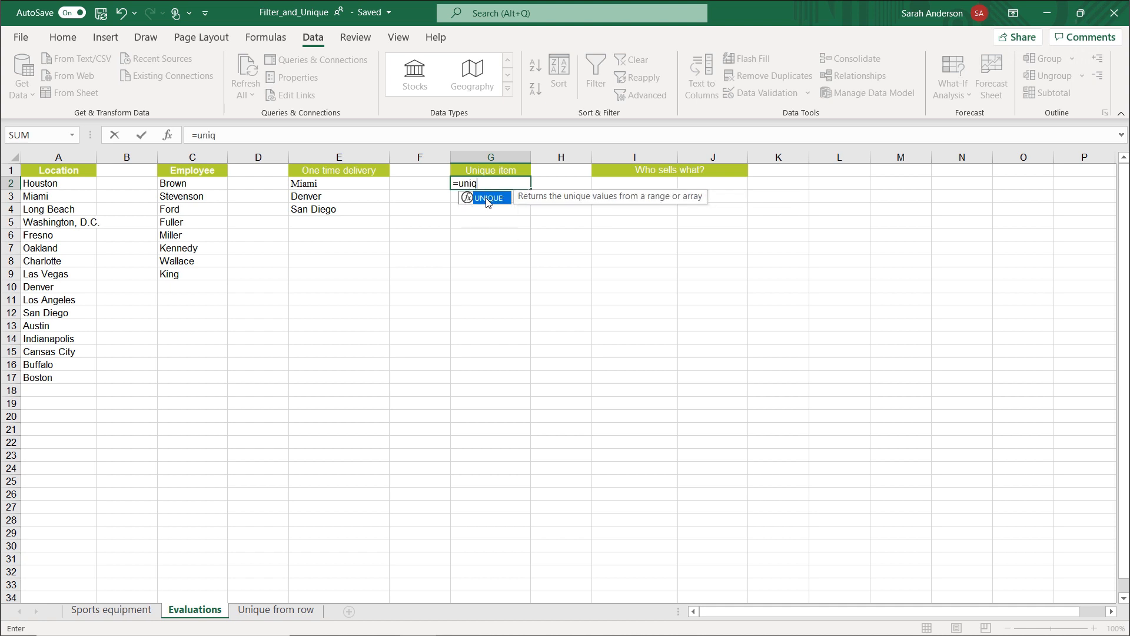
pyautogui.doubleClick(482, 199)
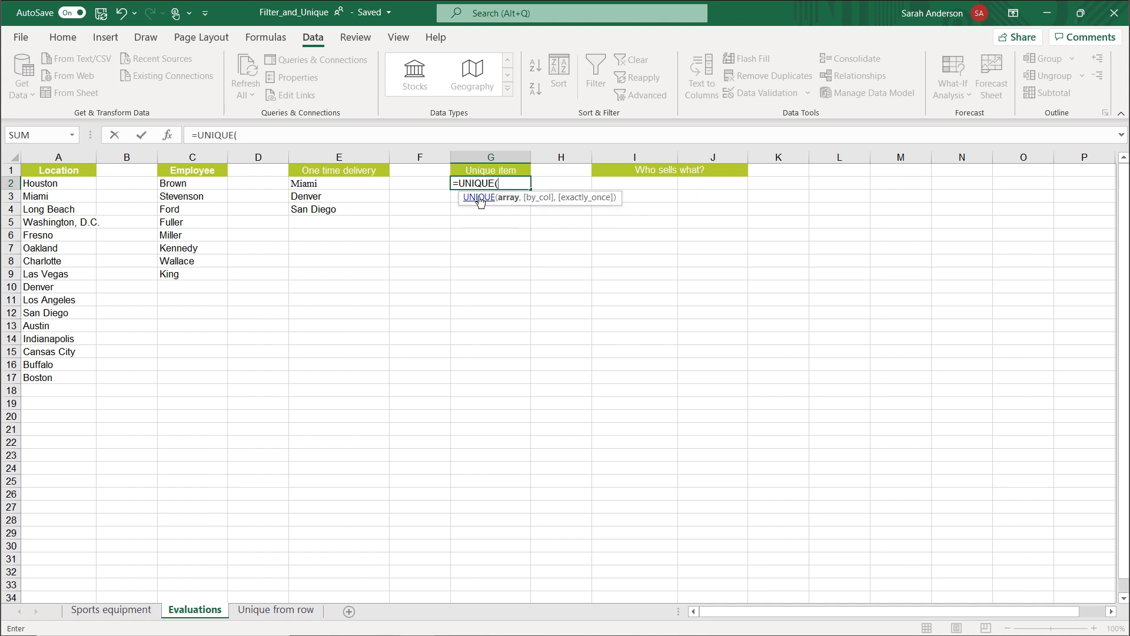
pyautogui.click(168, 135)
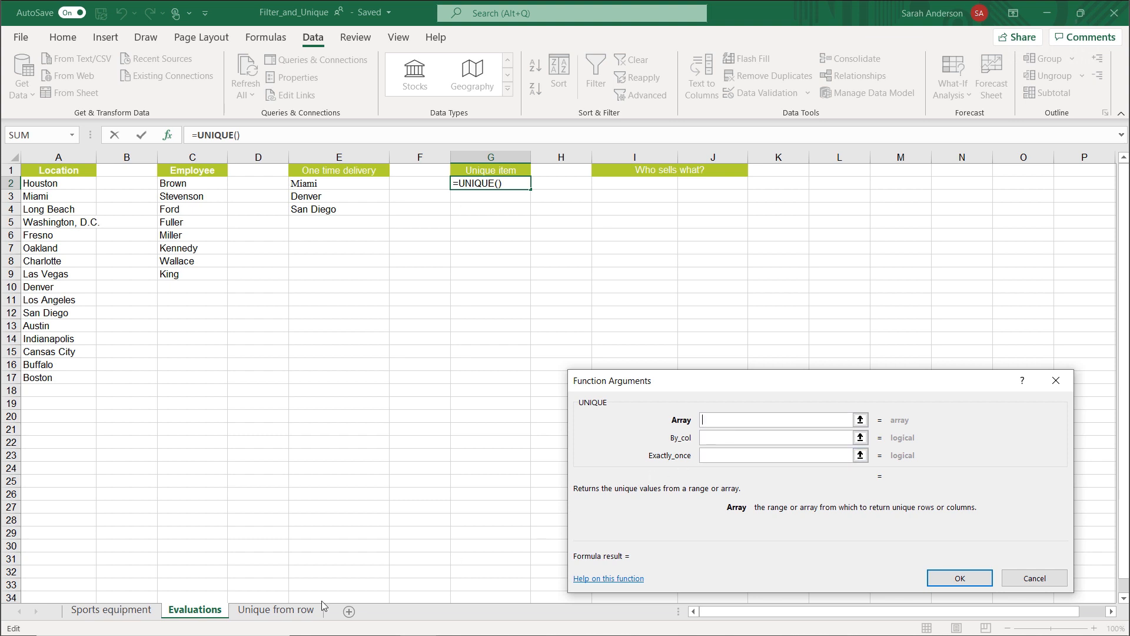
pyautogui.click(120, 612)
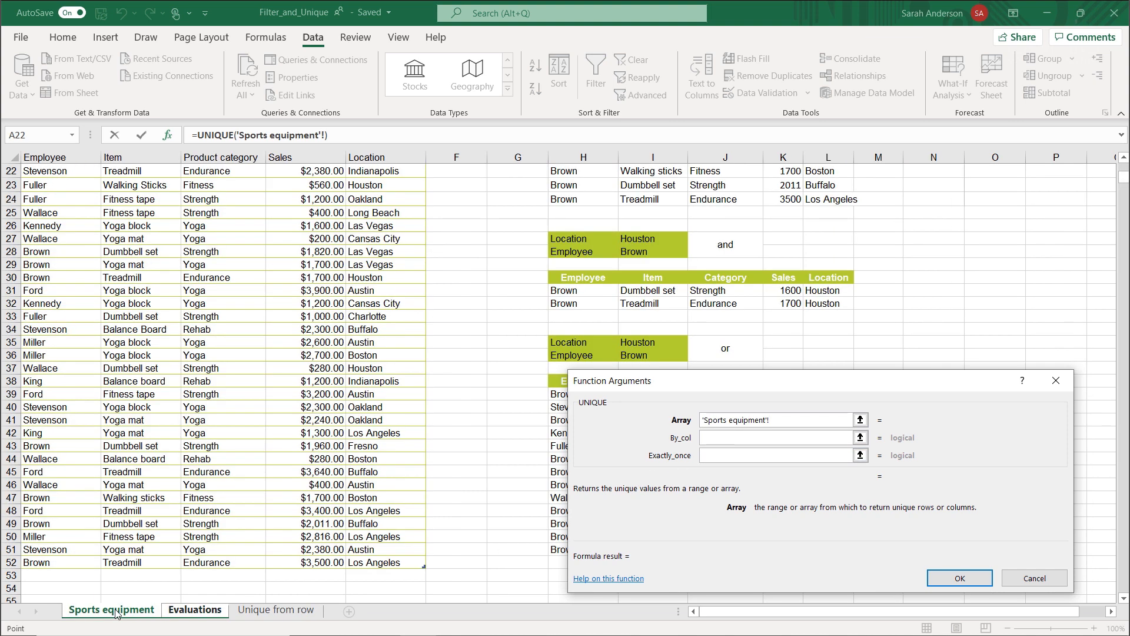
pyautogui.scroll(7, 167, 357)
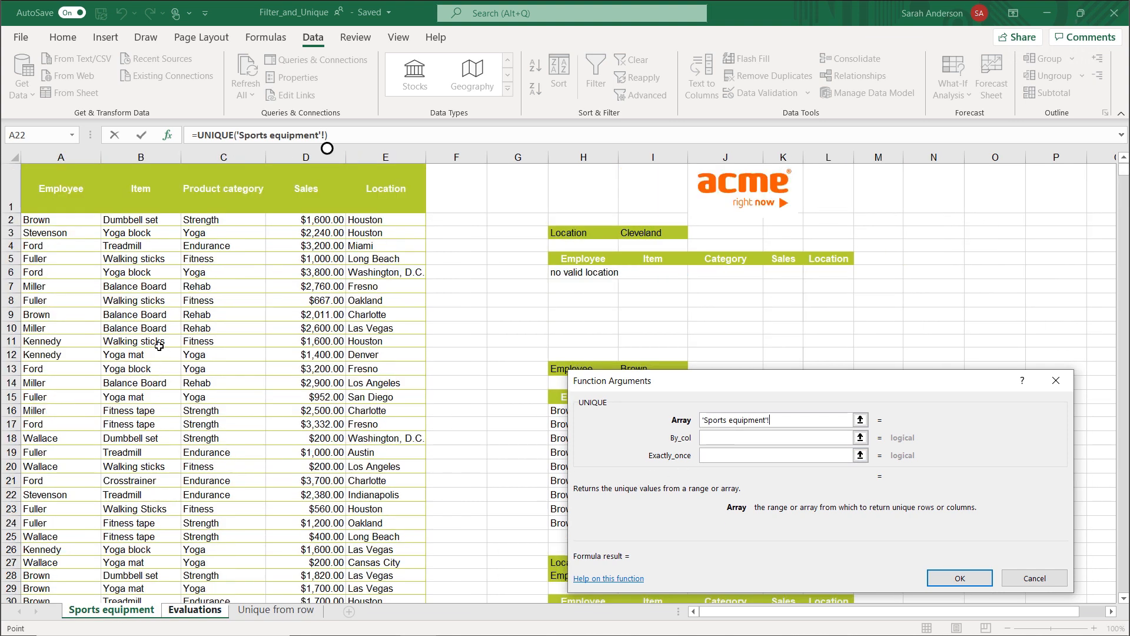
pyautogui.click(145, 222)
pyautogui.scroll(-10, 144, 325)
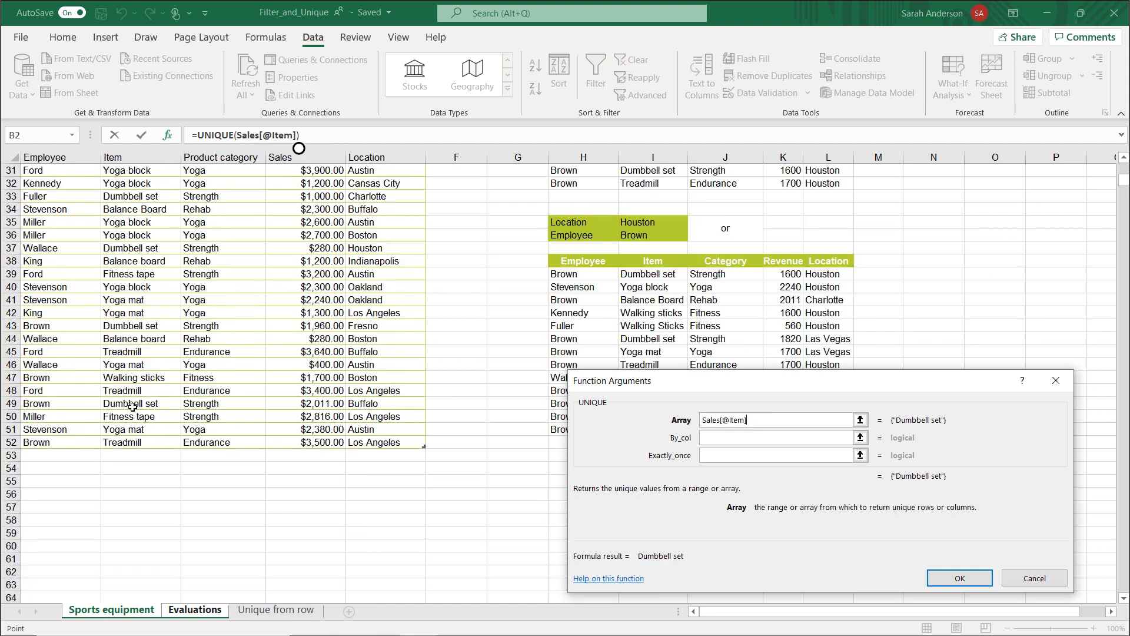
pyautogui.keyDown('shift'); pyautogui.click(136, 442); pyautogui.keyUp('shift')
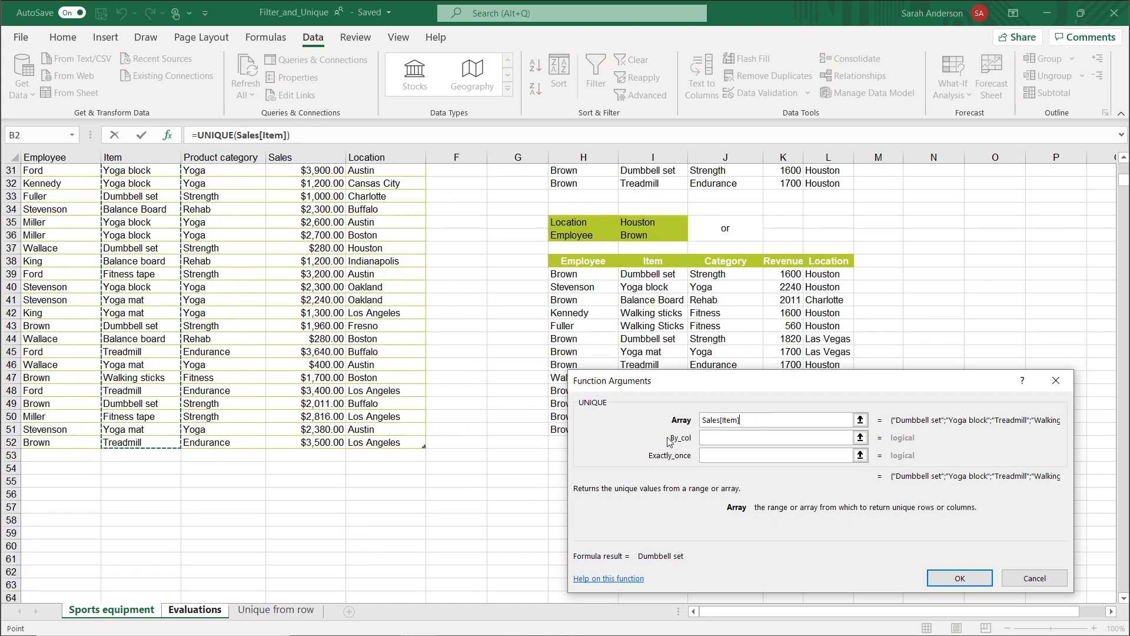
# Set the Exactly_once argument of the G2 formula to TRUE and enter the formula.
pyautogui.click(725, 457)
pyautogui.write('True')
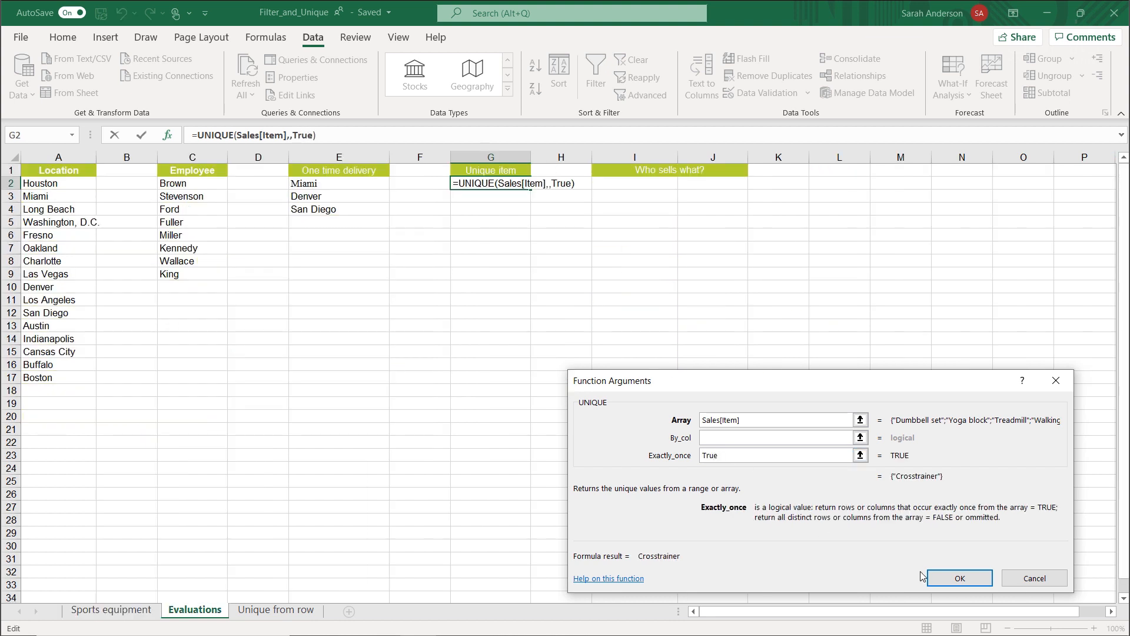
pyautogui.click(947, 577)
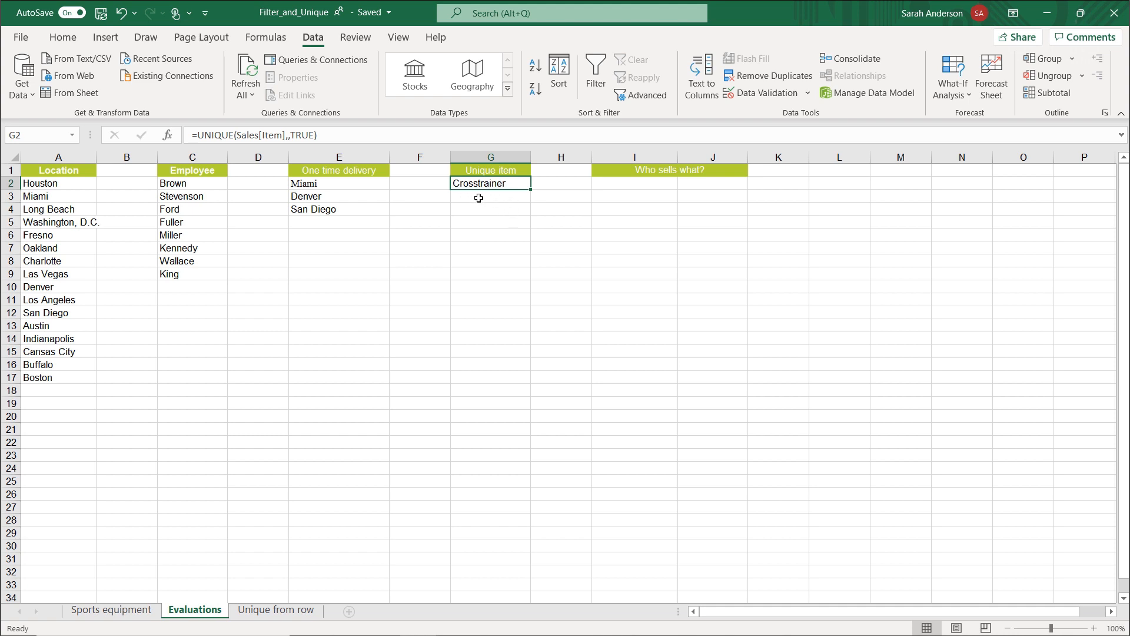
# In I2 under Who sells what?, enter a UNIQUE formula with the Employee and Item columns, Sales[[Employee]:[Item]], as its array.
pyautogui.click(627, 189)
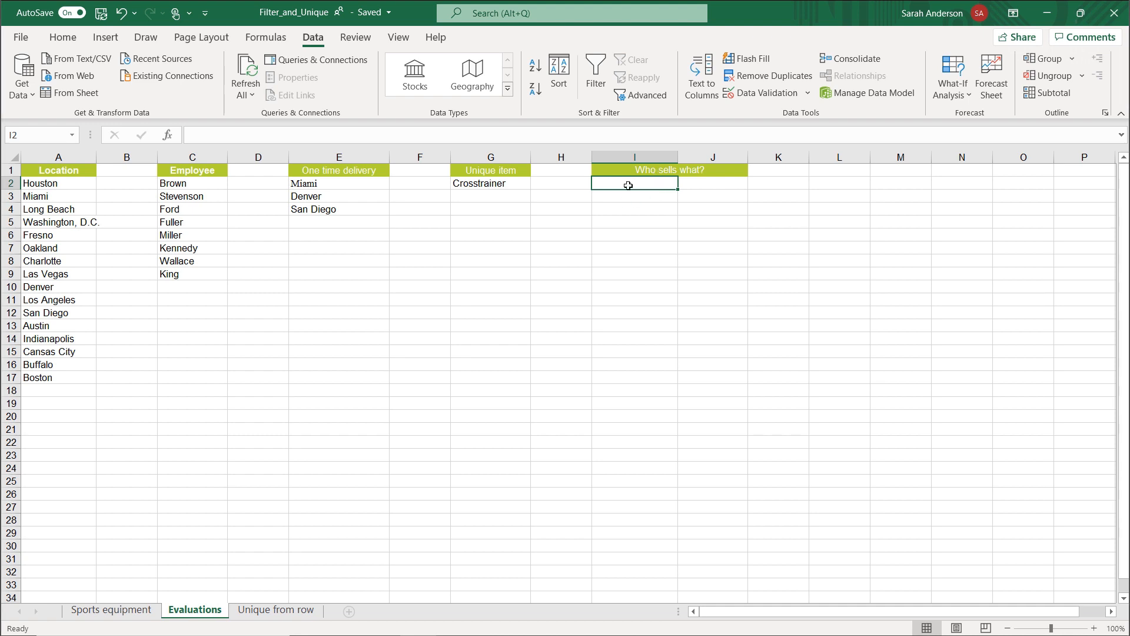
pyautogui.write('=')
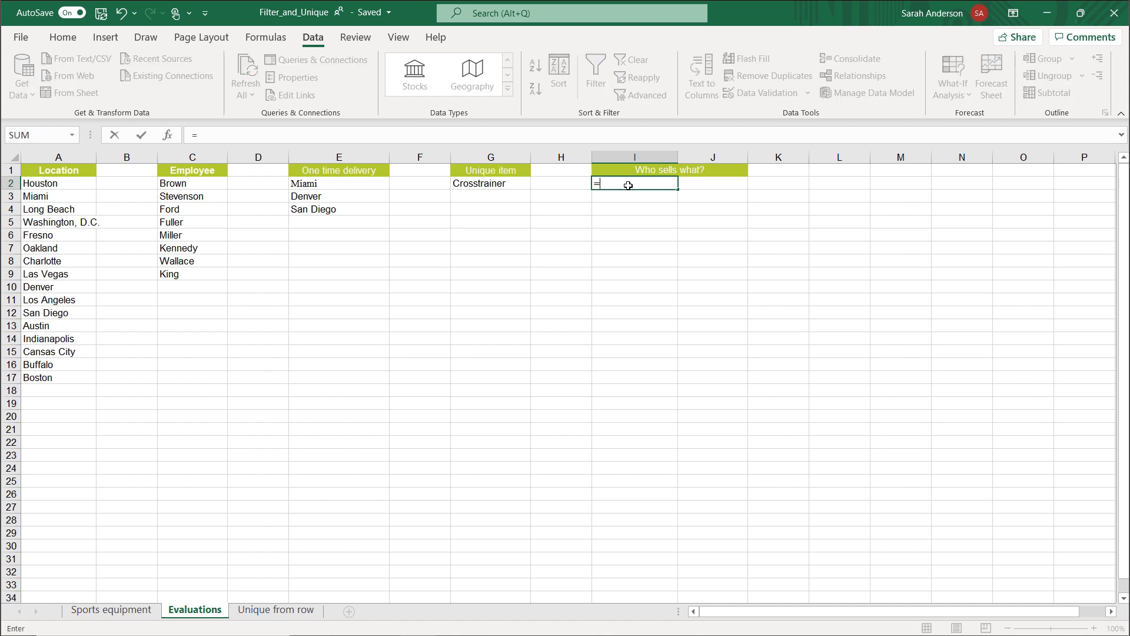
pyautogui.write('uniq')
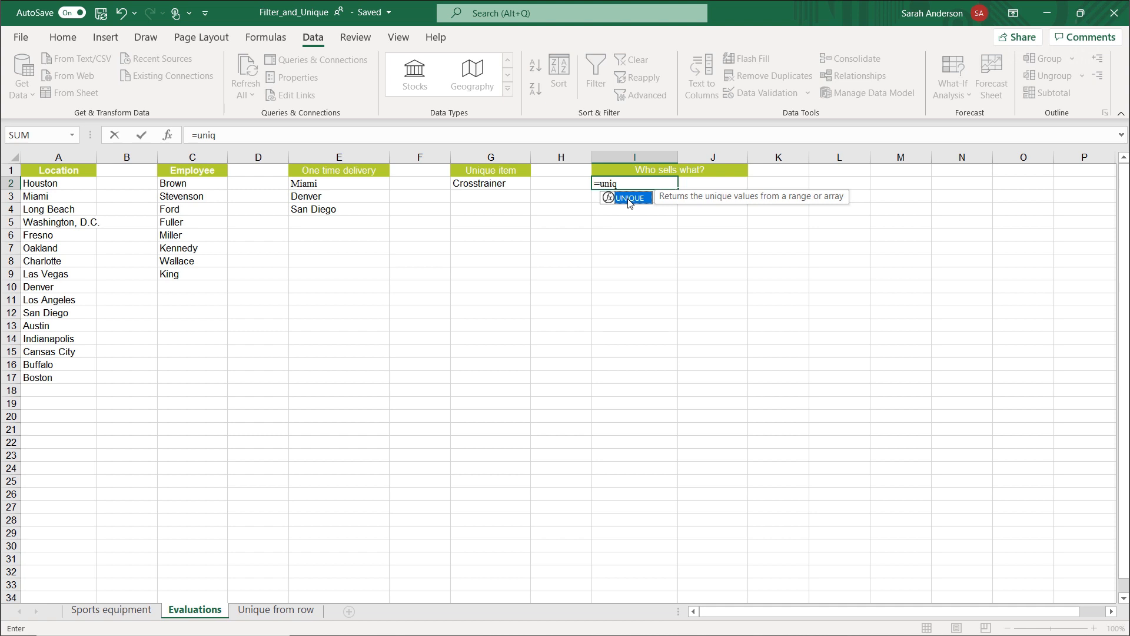
pyautogui.doubleClick(629, 199)
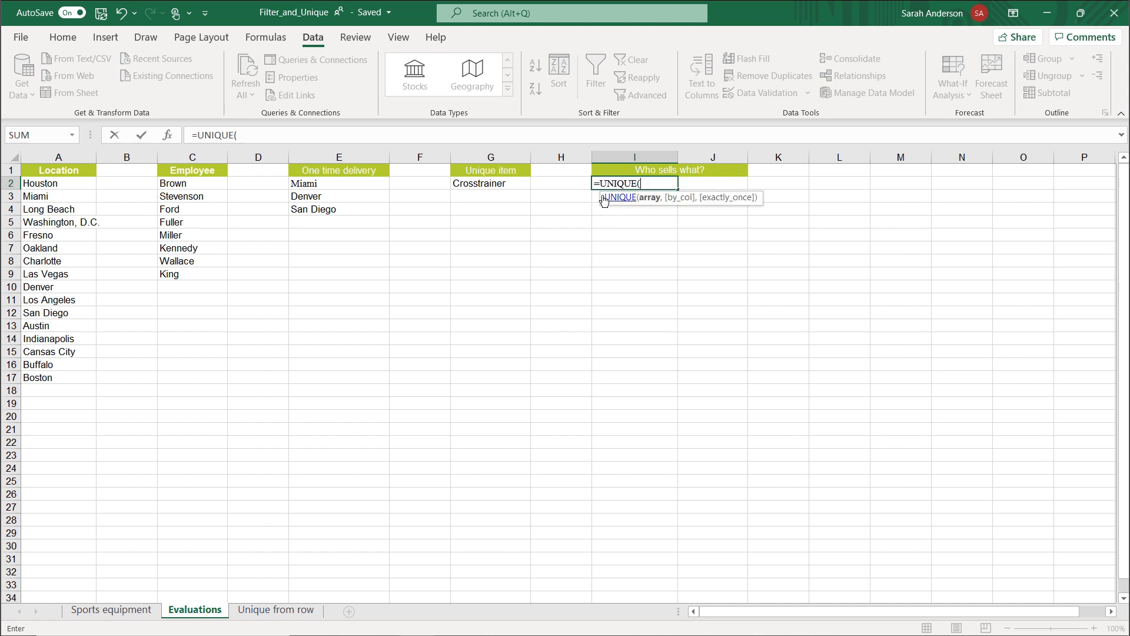
pyautogui.click(167, 139)
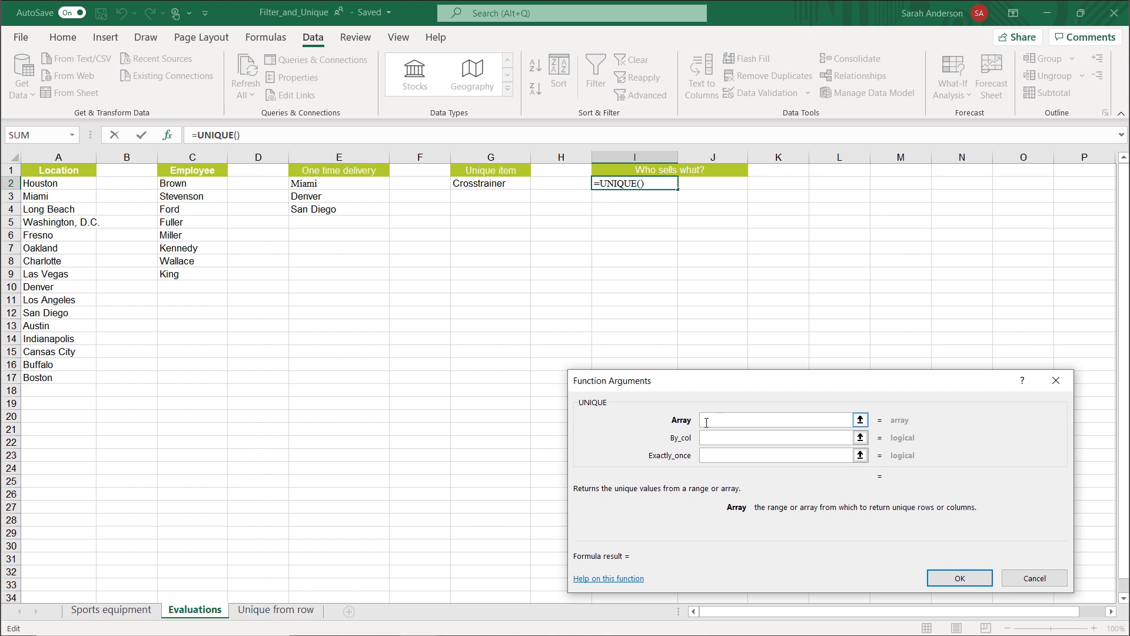
pyautogui.click(130, 612)
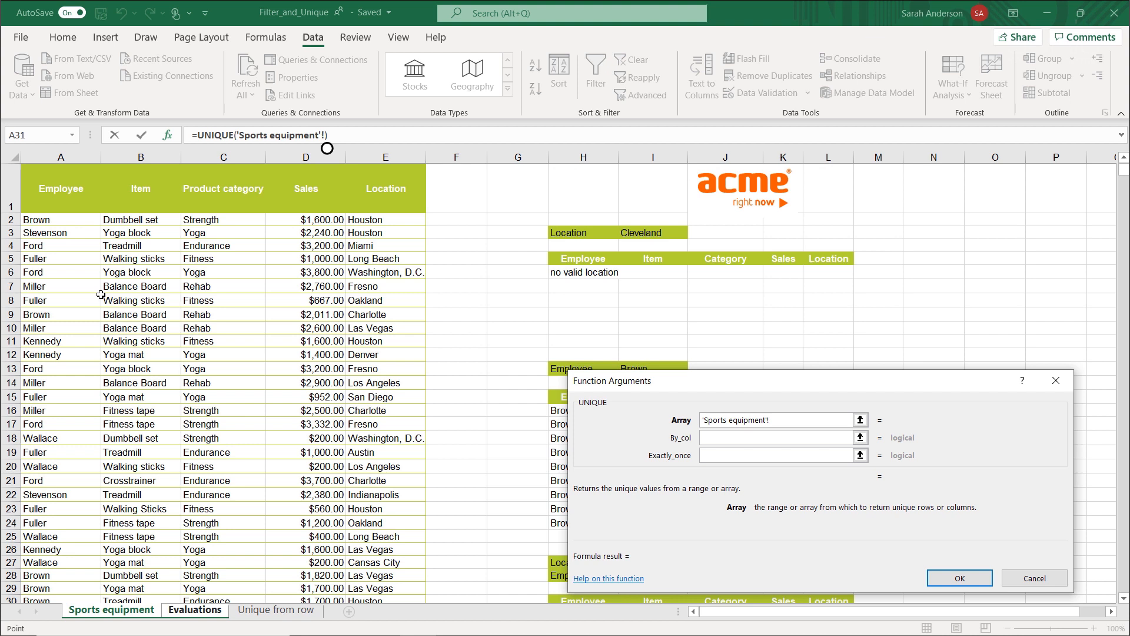
pyautogui.moveTo(48, 220); pyautogui.dragTo(122, 220)
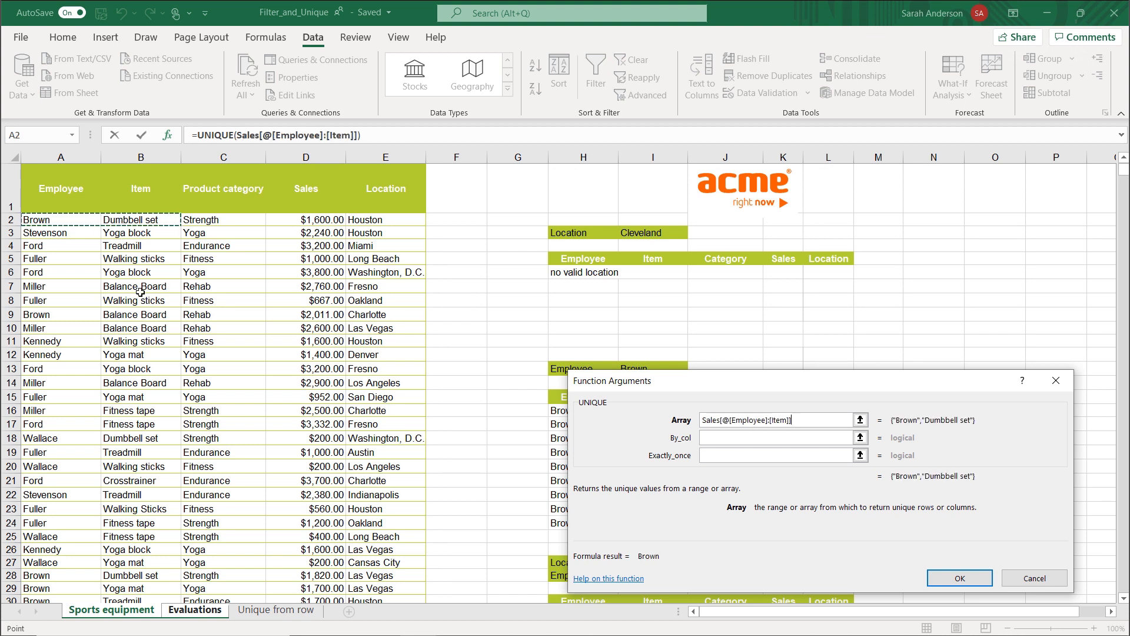
pyautogui.scroll(-11, 140, 292)
pyautogui.moveTo(148, 404); pyautogui.dragTo(147, 405)
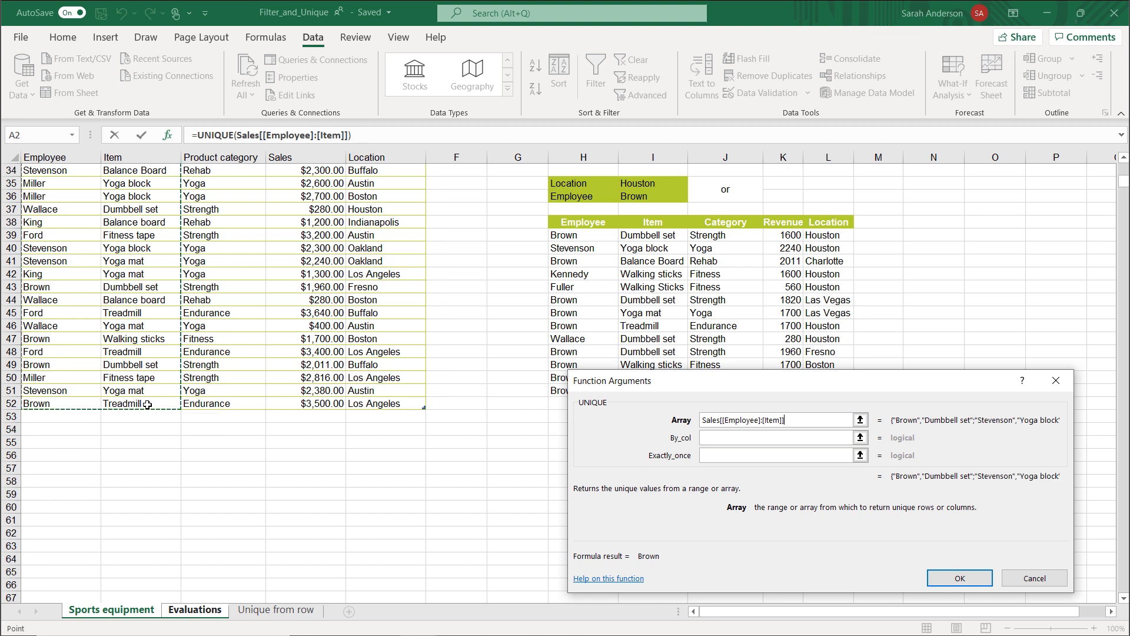
pyautogui.click(949, 578)
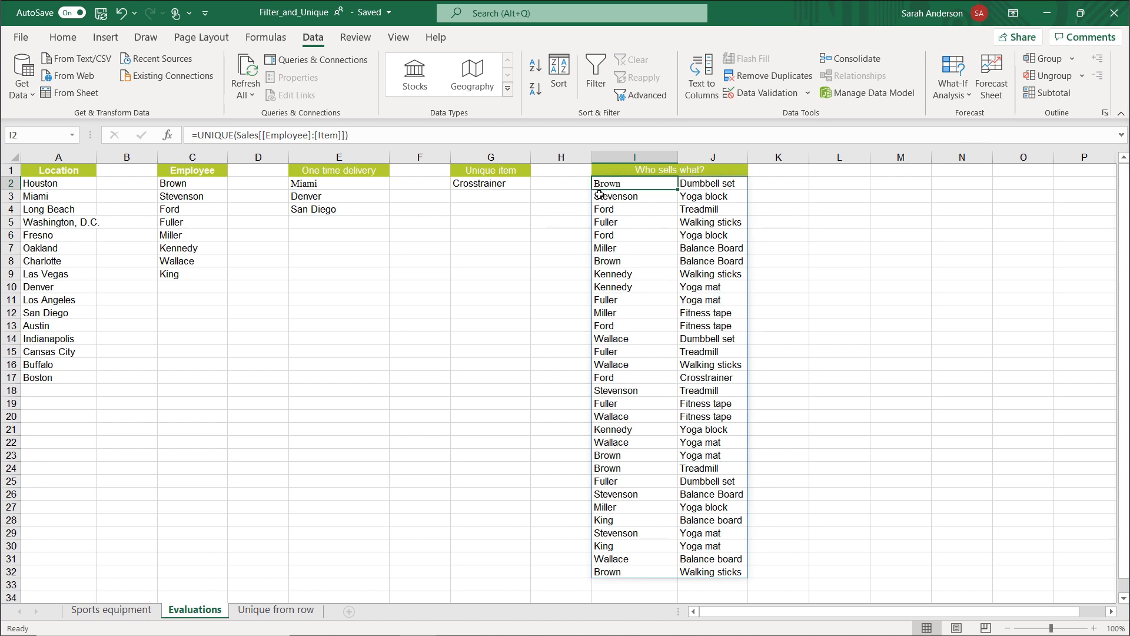
# Review the function arguments of the I2 UNIQUE formula, including By_col, and close them without changes.
pyautogui.click(168, 136)
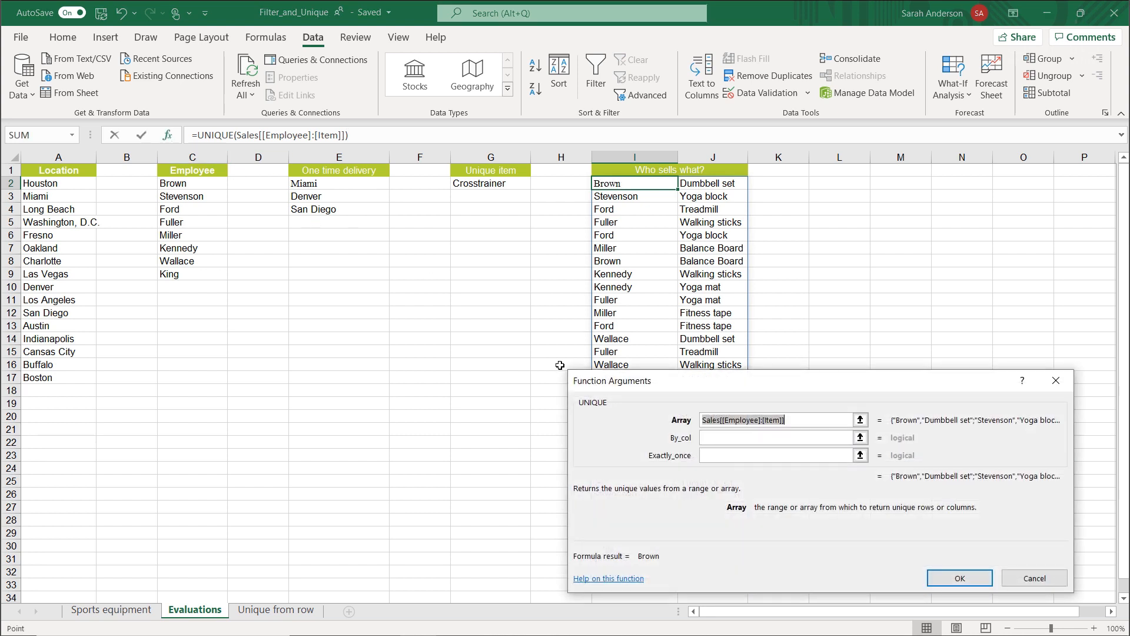
pyautogui.click(709, 440)
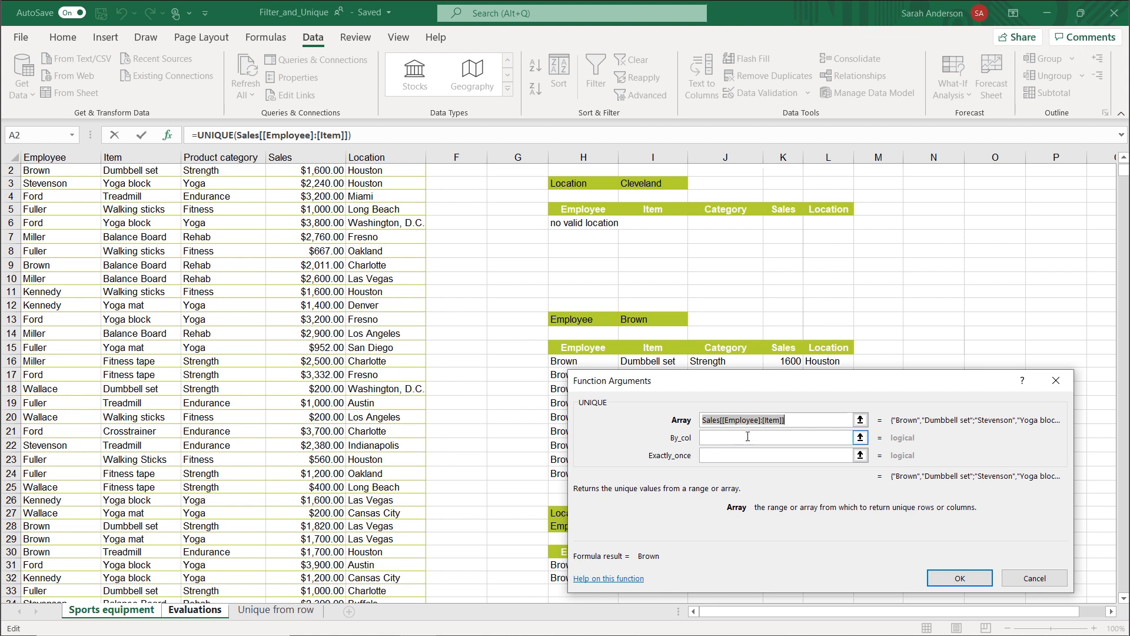
pyautogui.click(1031, 580)
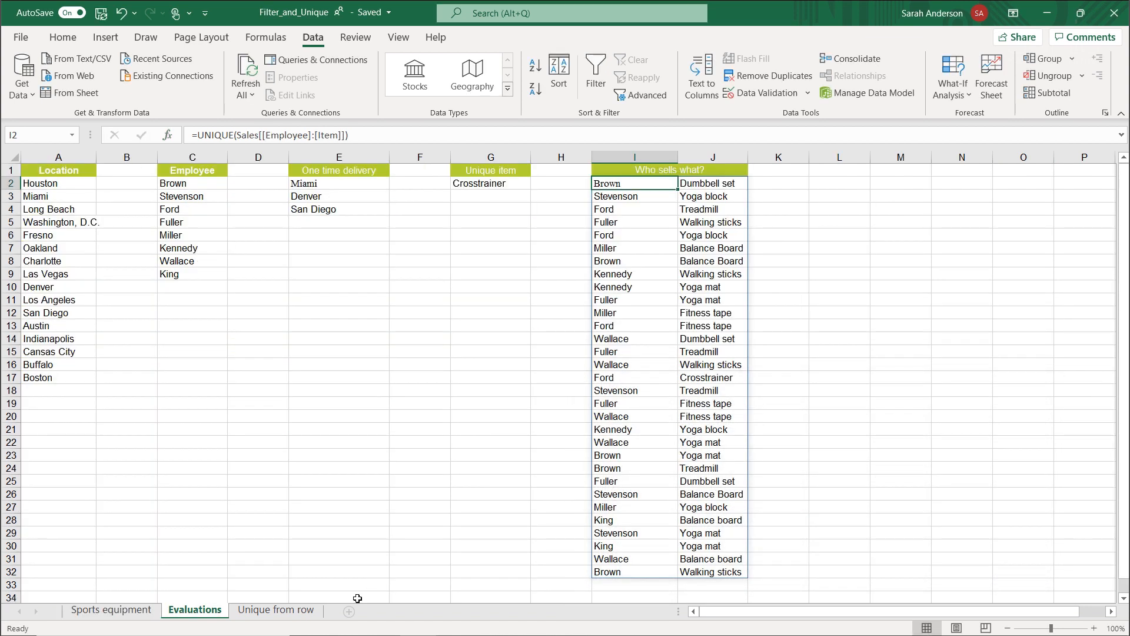
# In A4 on the Unique from row sheet, set up a UNIQUE function with A1:AX1 as its array.
pyautogui.click(286, 615)
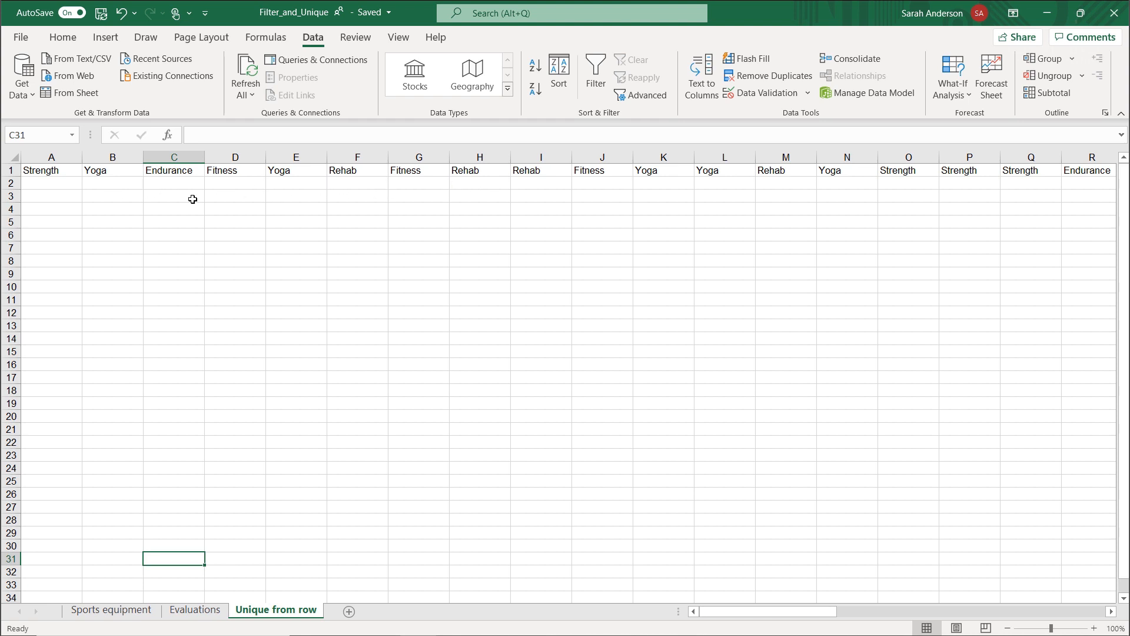
pyautogui.click(49, 213)
pyautogui.write('=uni')
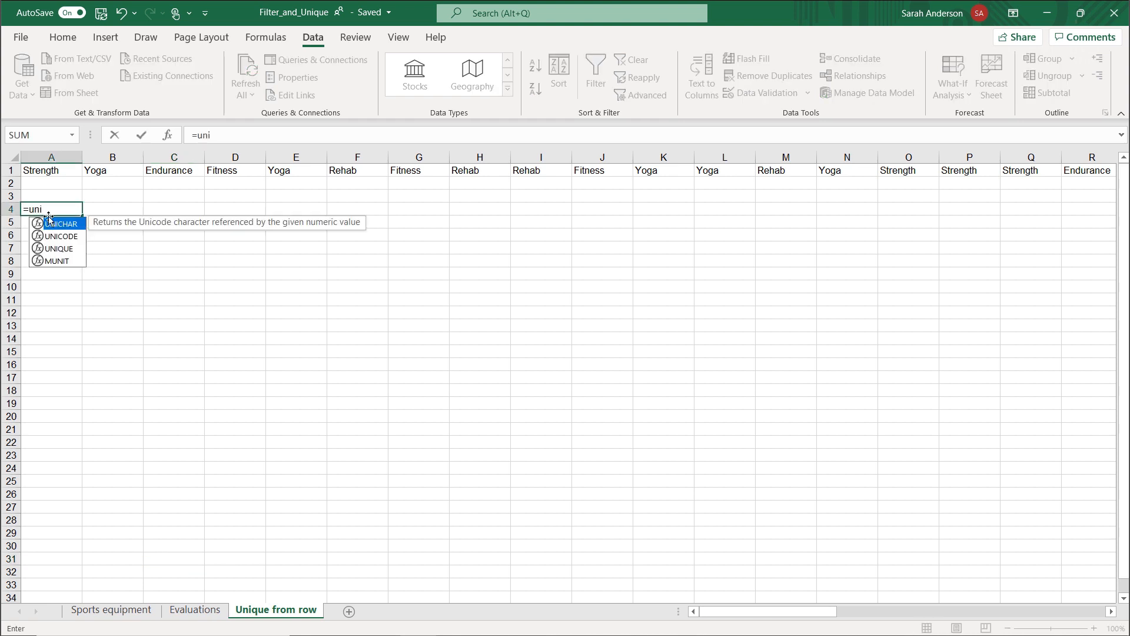
pyautogui.doubleClick(55, 247)
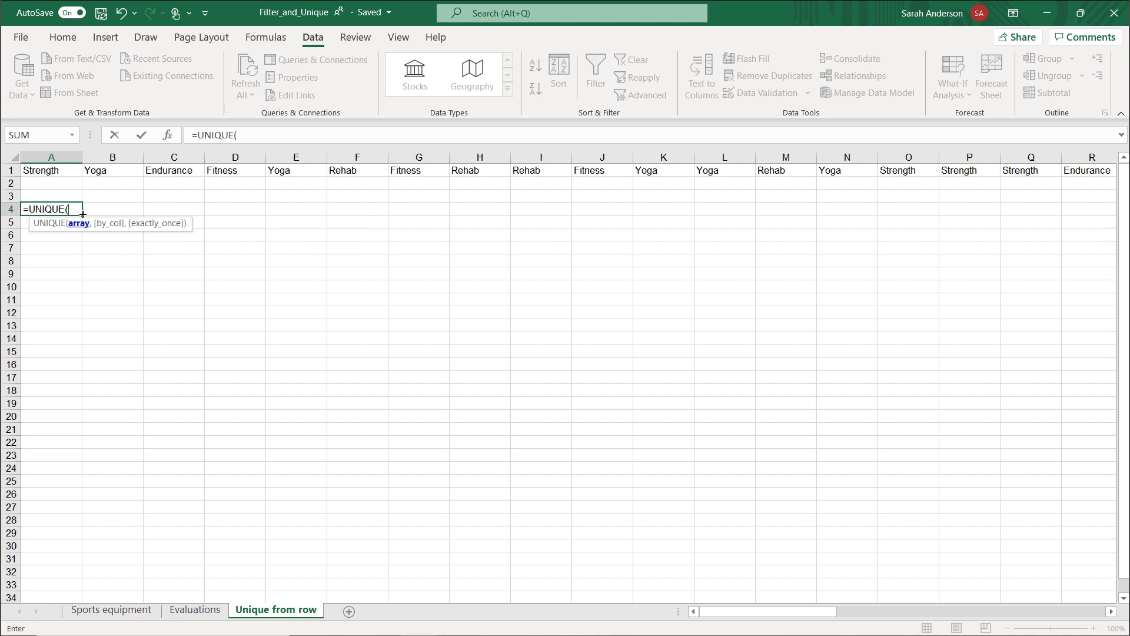
pyautogui.click(168, 137)
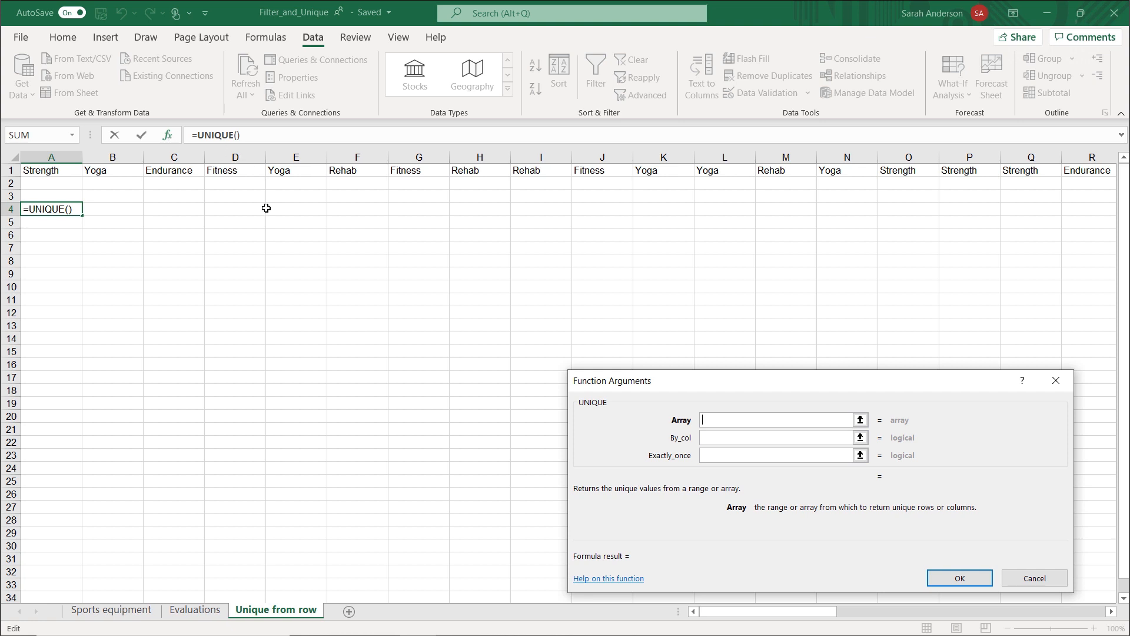
pyautogui.click(65, 172)
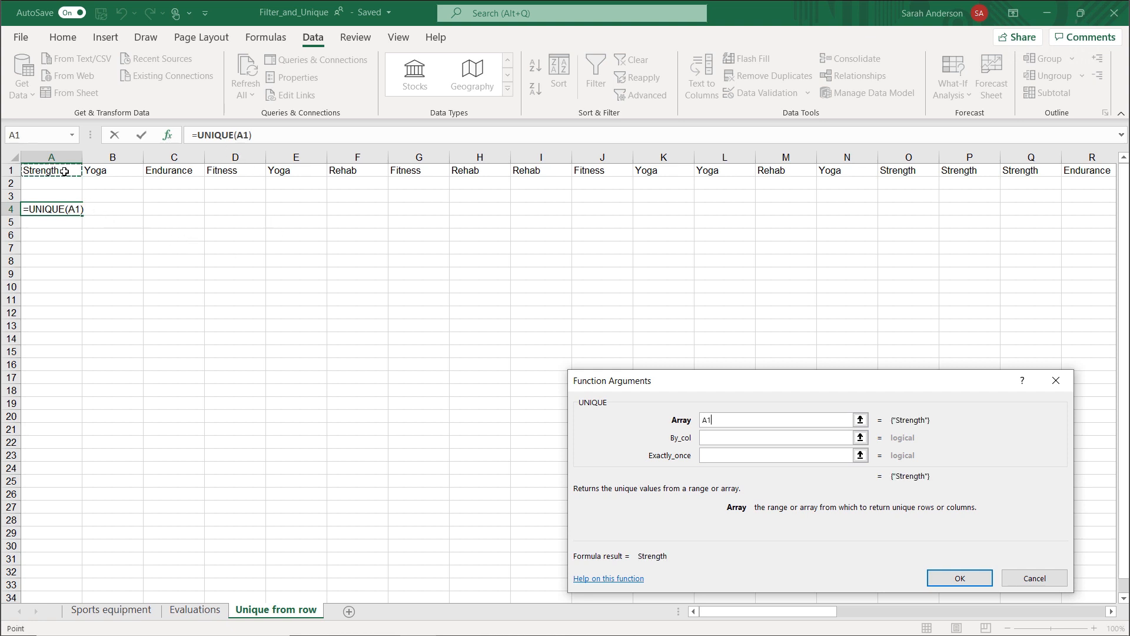
pyautogui.moveTo(795, 615); pyautogui.dragTo(991, 520)
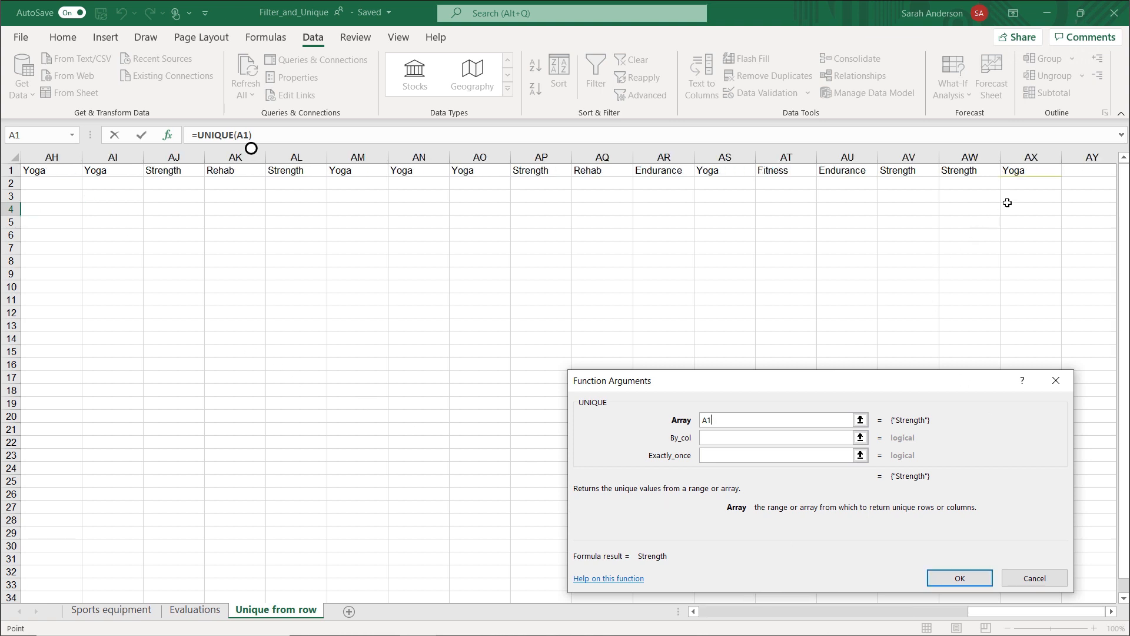
pyautogui.keyDown('shift'); pyautogui.click(1017, 172); pyautogui.keyUp('shift')
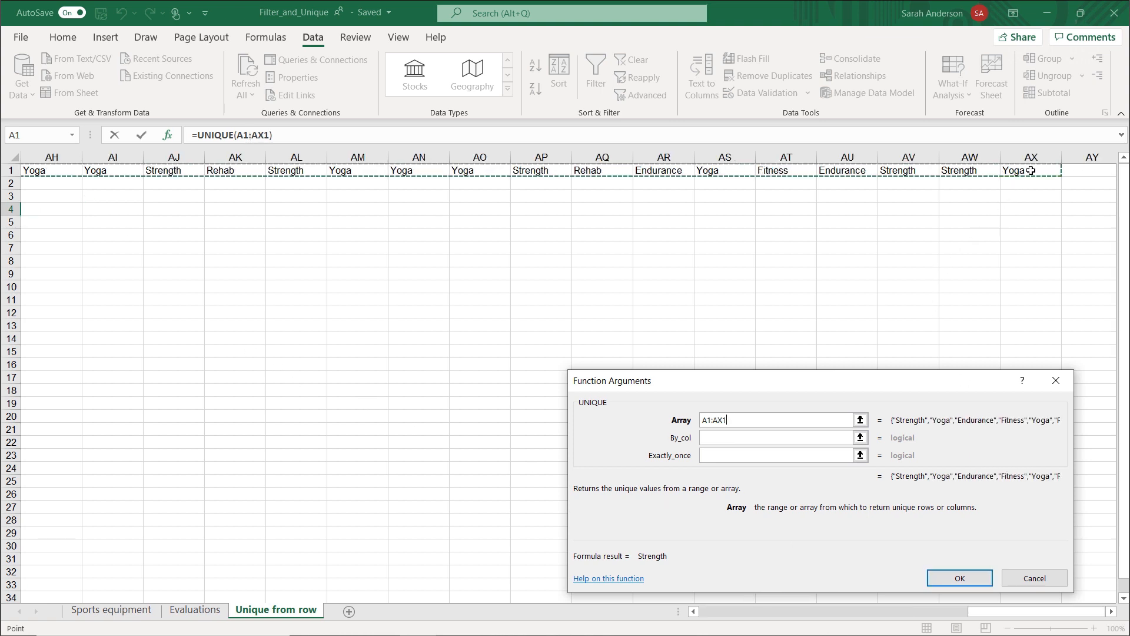
# Set the By_col argument of the A4 formula to TRUE and enter the formula.
pyautogui.click(741, 440)
pyautogui.write('True')
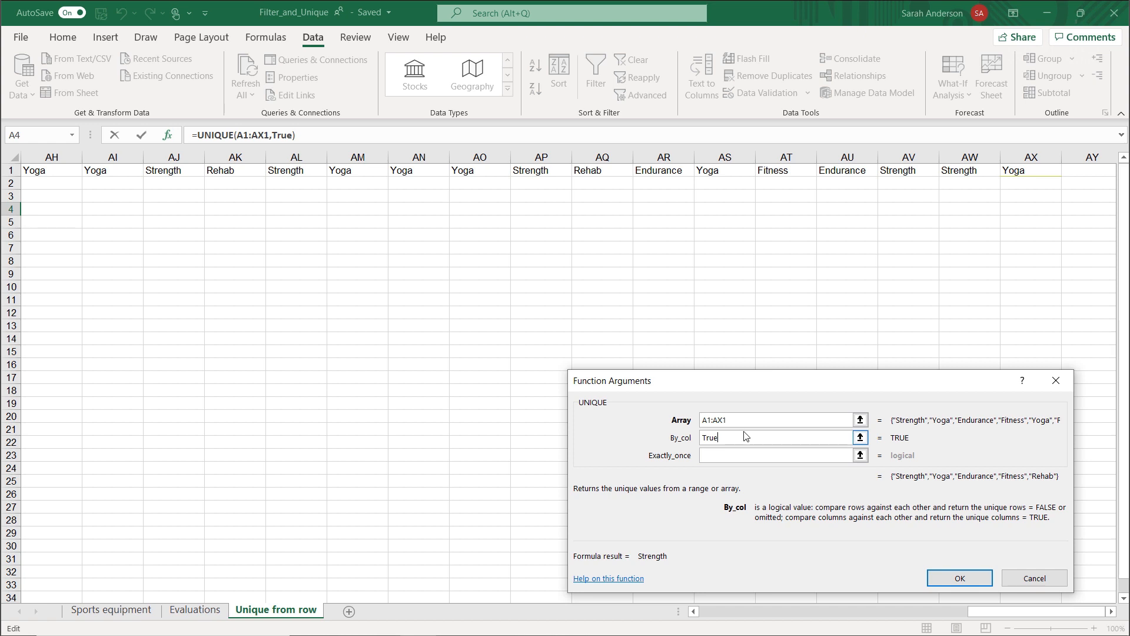
pyautogui.click(950, 582)
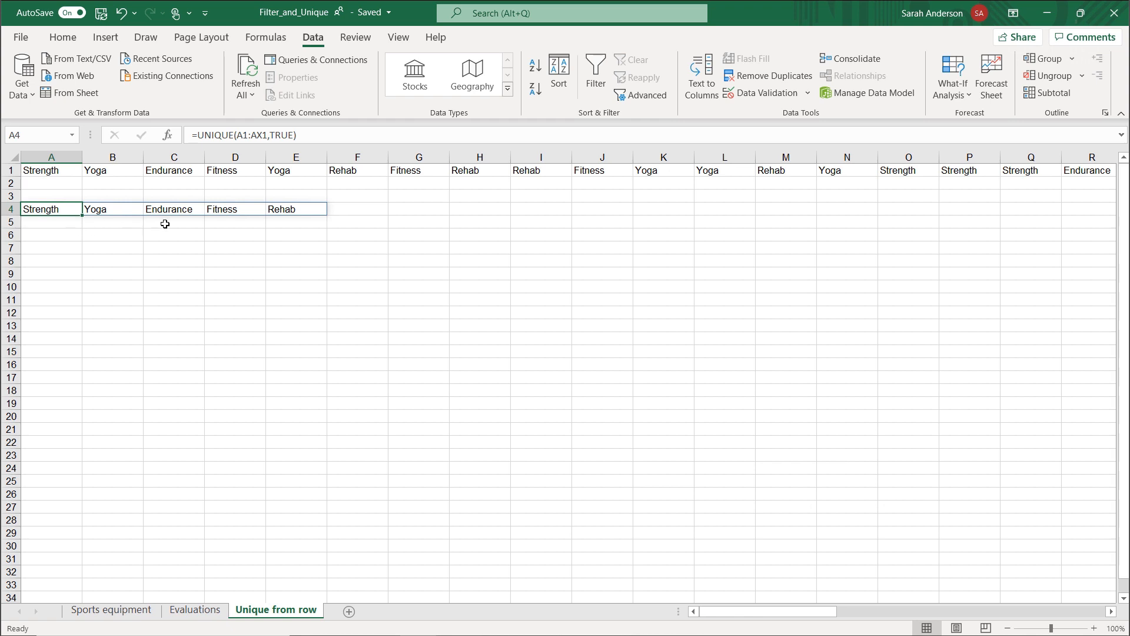
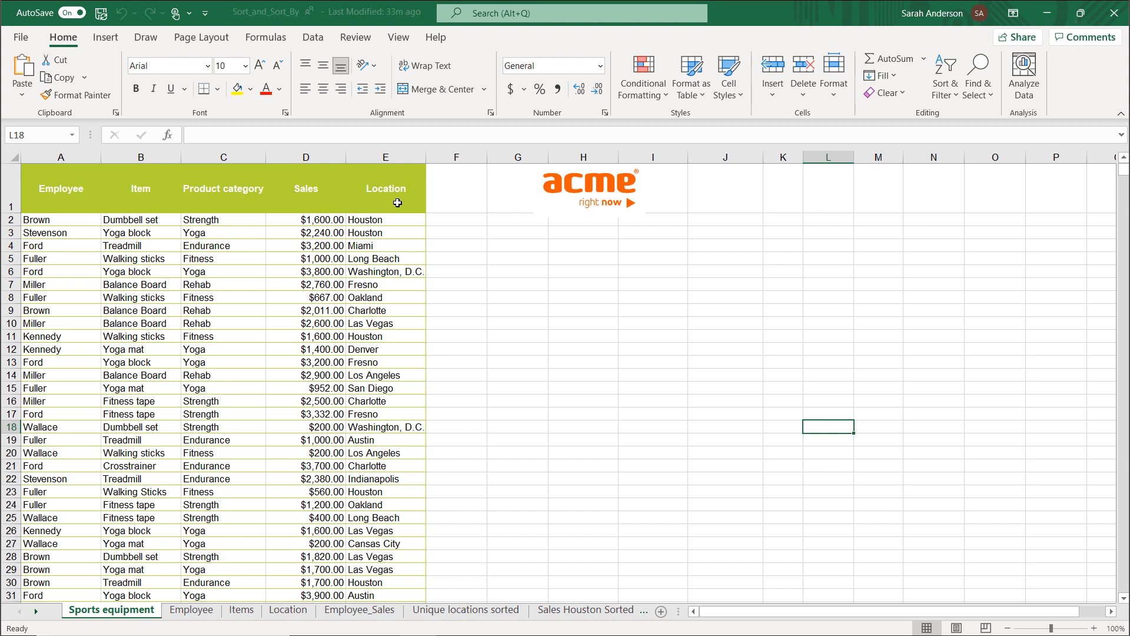
# In A2 on the Employee sheet, start a SORT function and open its arguments.
pyautogui.click(193, 612)
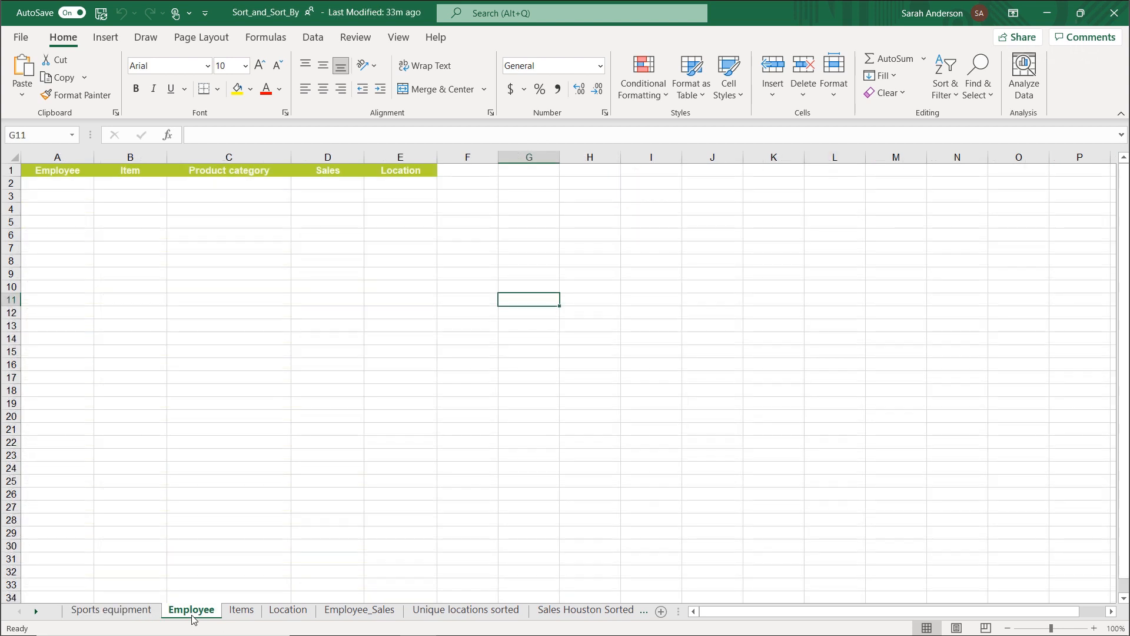
pyautogui.click(243, 612)
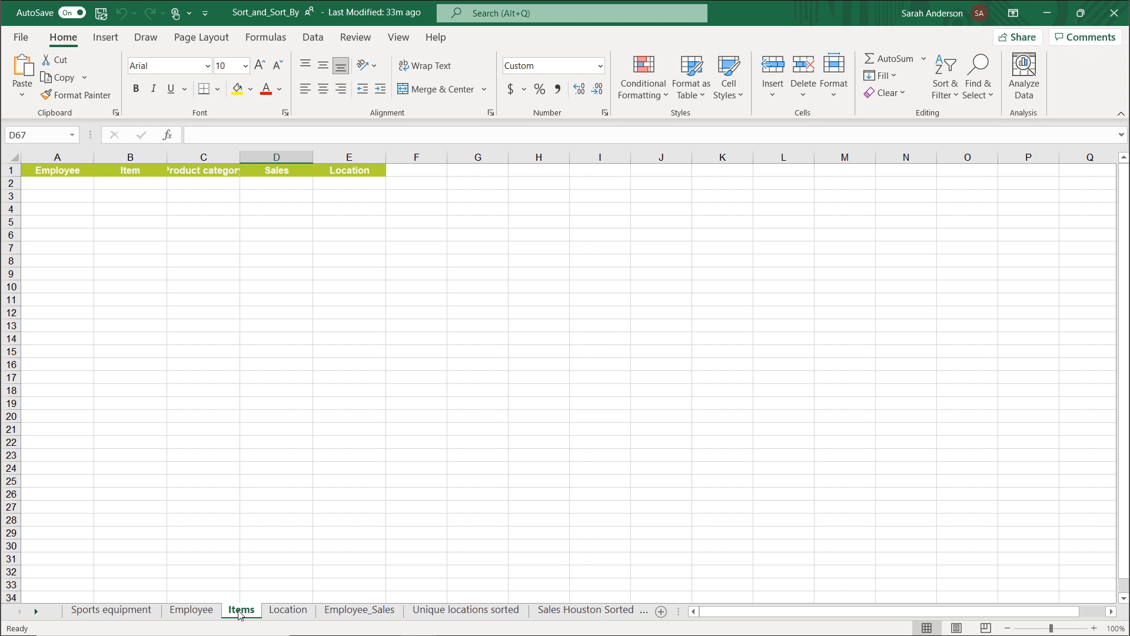
pyautogui.click(127, 612)
pyautogui.click(190, 612)
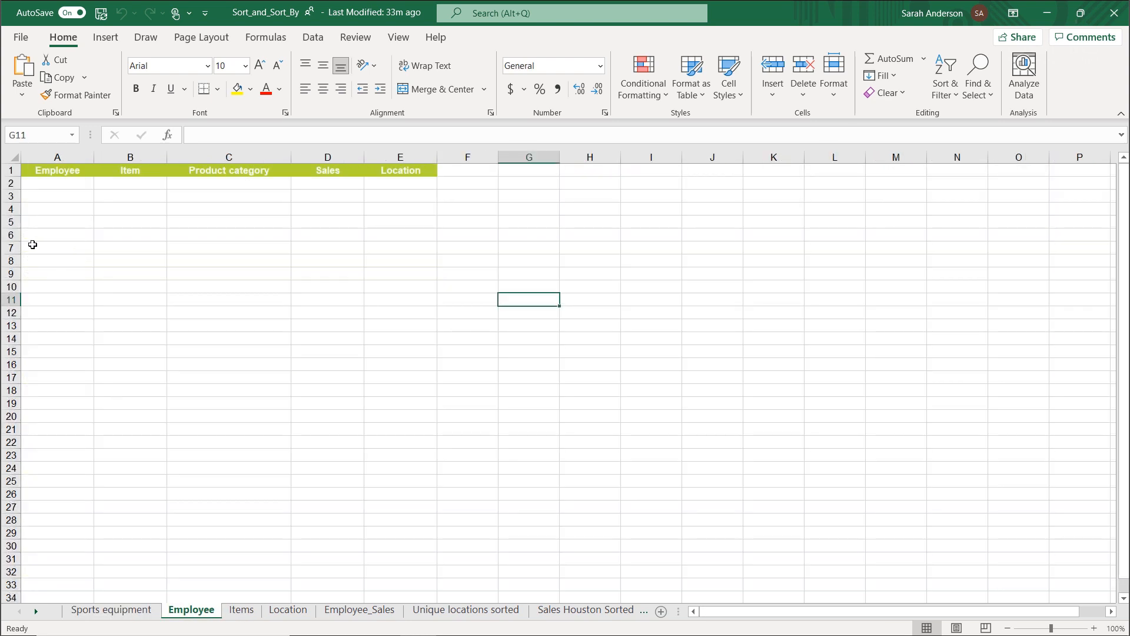
pyautogui.click(49, 185)
pyautogui.write('=sort')
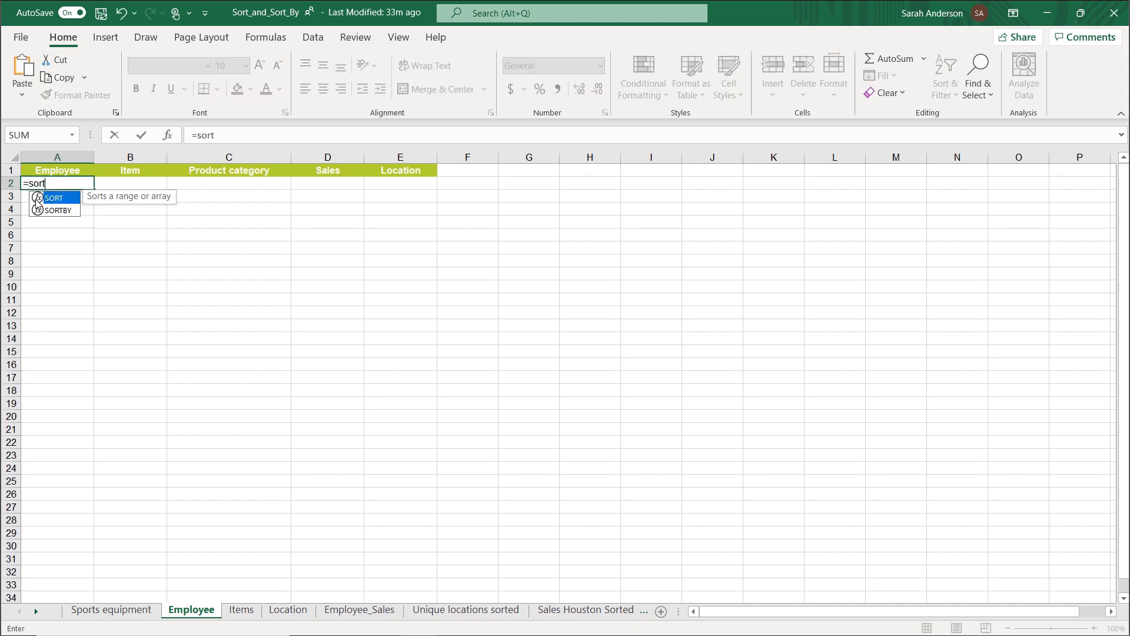
pyautogui.doubleClick(64, 199)
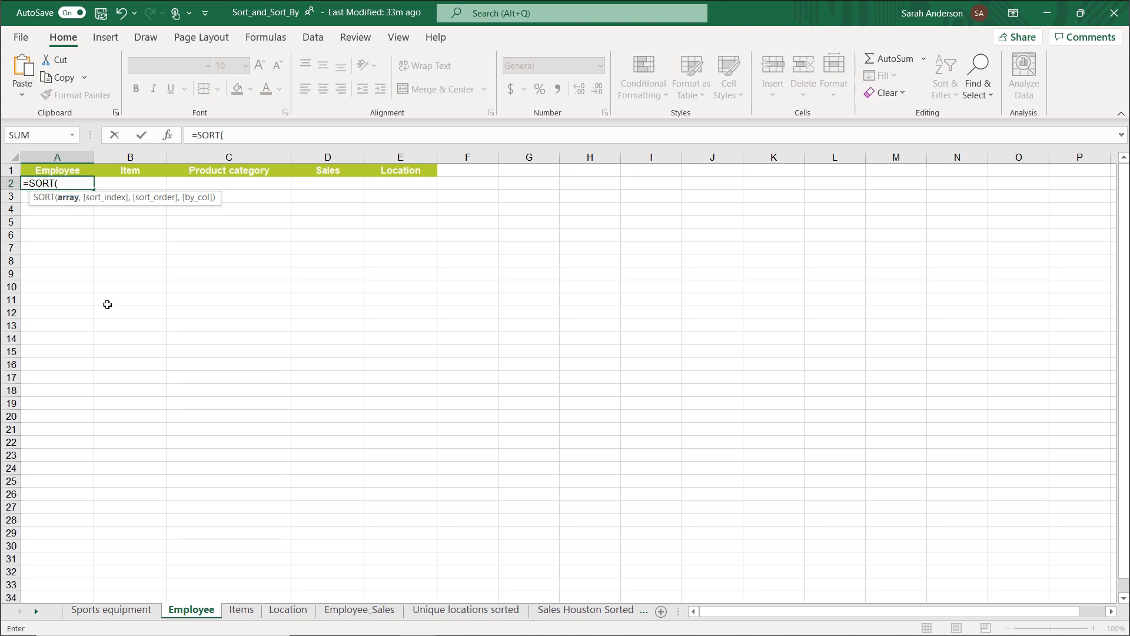
pyautogui.click(169, 135)
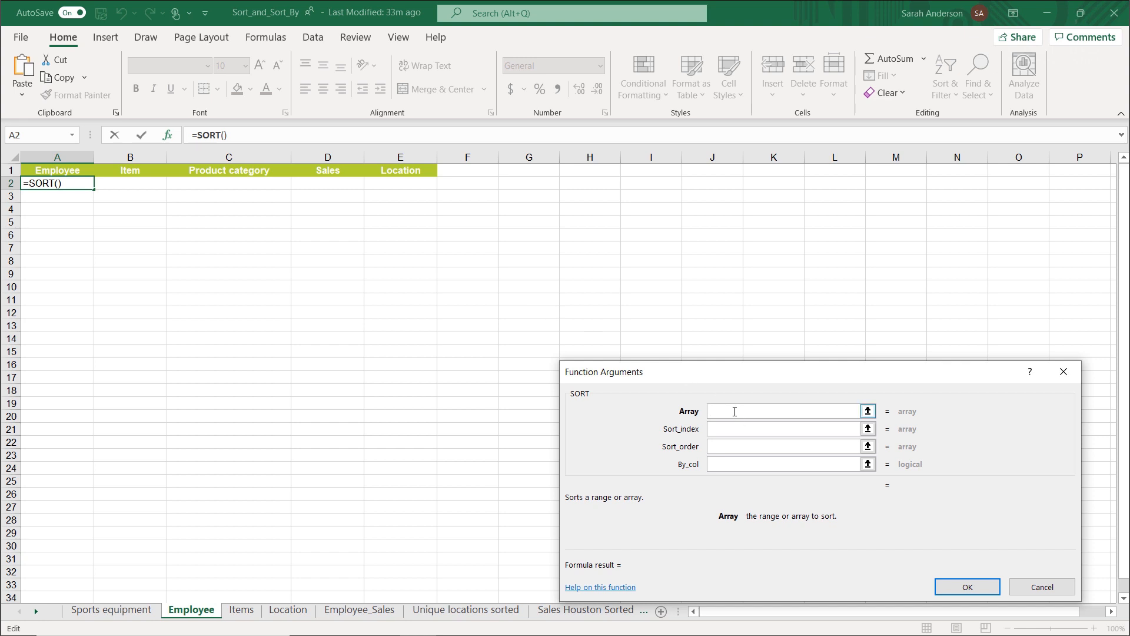
# Set the Array argument of the Employee sheet's SORT function to Sales and enter the formula.
pyautogui.click(109, 615)
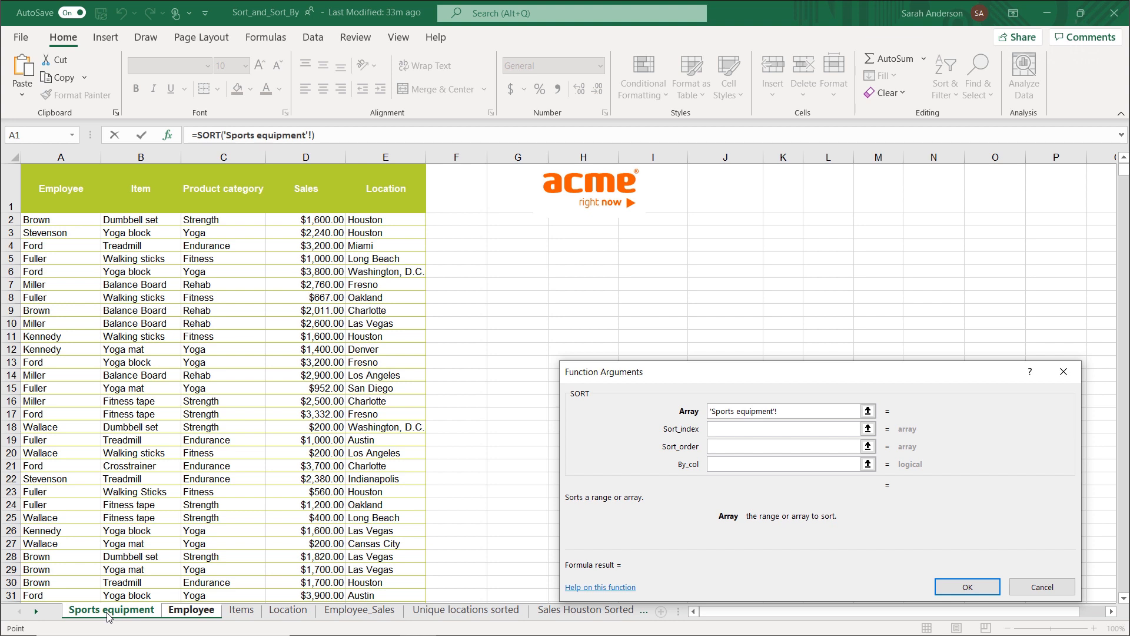
pyautogui.click(188, 615)
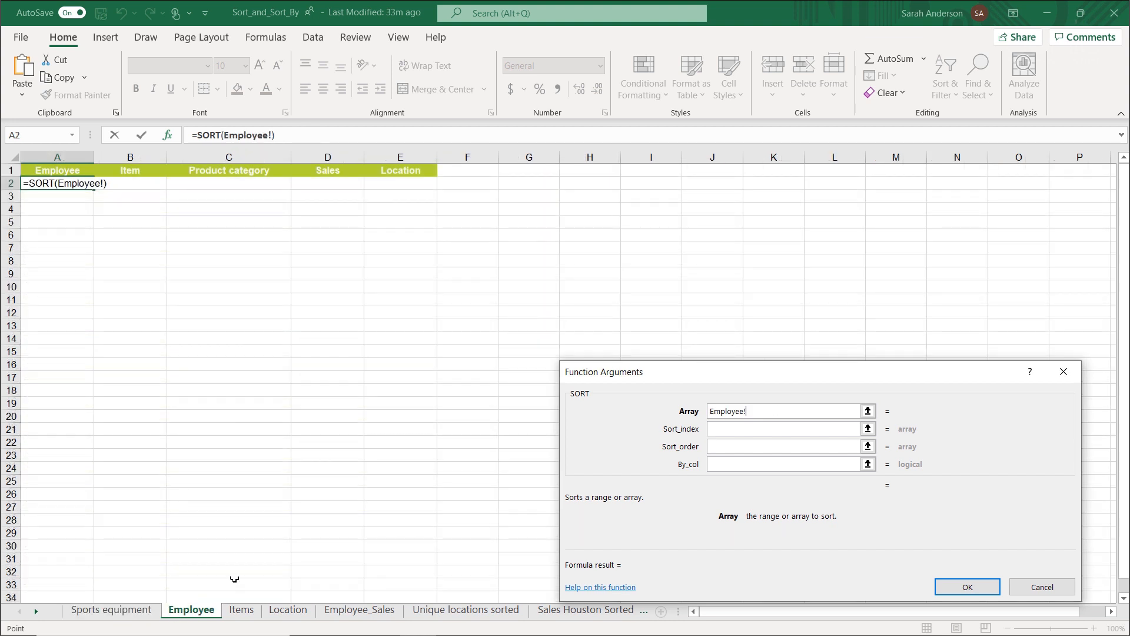
pyautogui.moveTo(747, 410); pyautogui.dragTo(704, 415)
pyautogui.write('Sales')
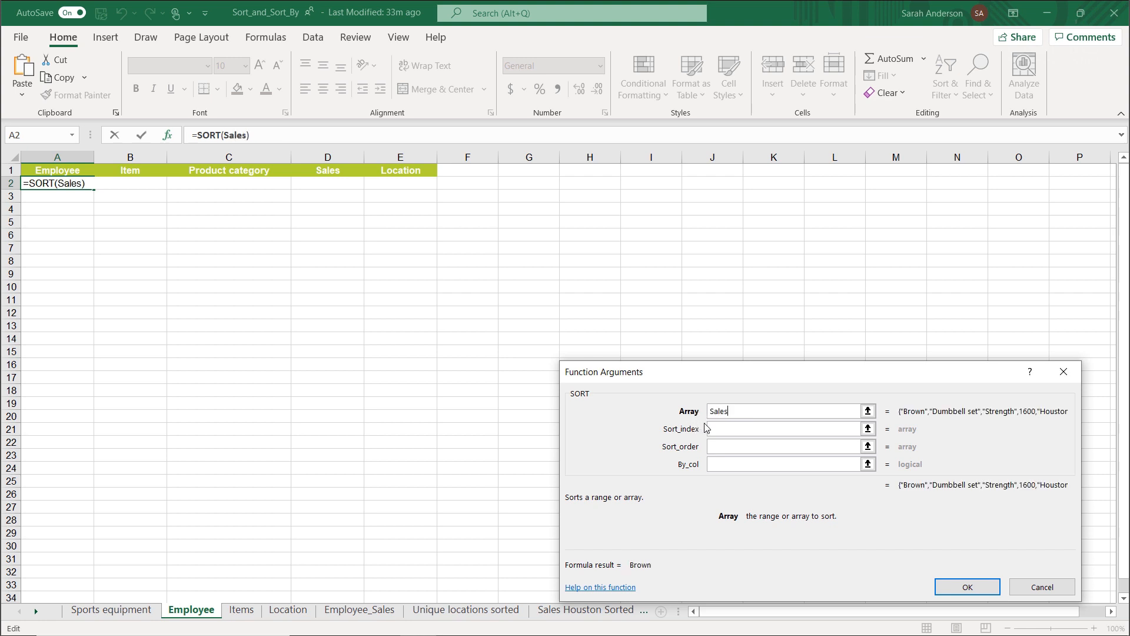
pyautogui.click(971, 587)
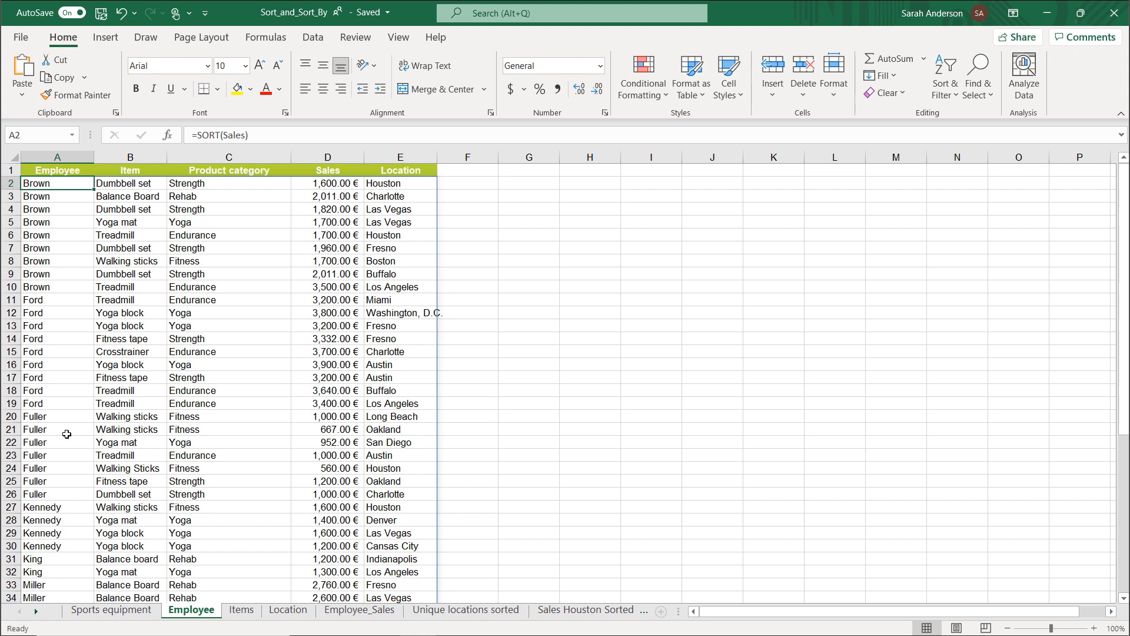
# Replace the employee in A19 on the Sports equipment sheet with a surname starting with A, and check the sorted list on the Employee sheet.
pyautogui.click(137, 614)
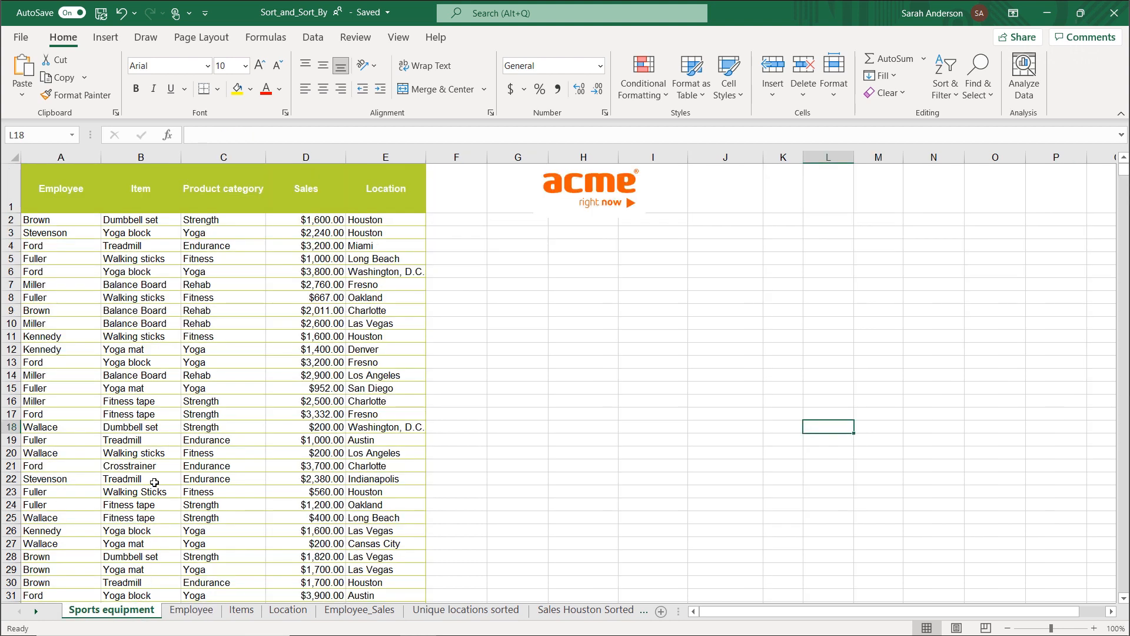
pyautogui.click(62, 440)
pyautogui.write('Anderson')
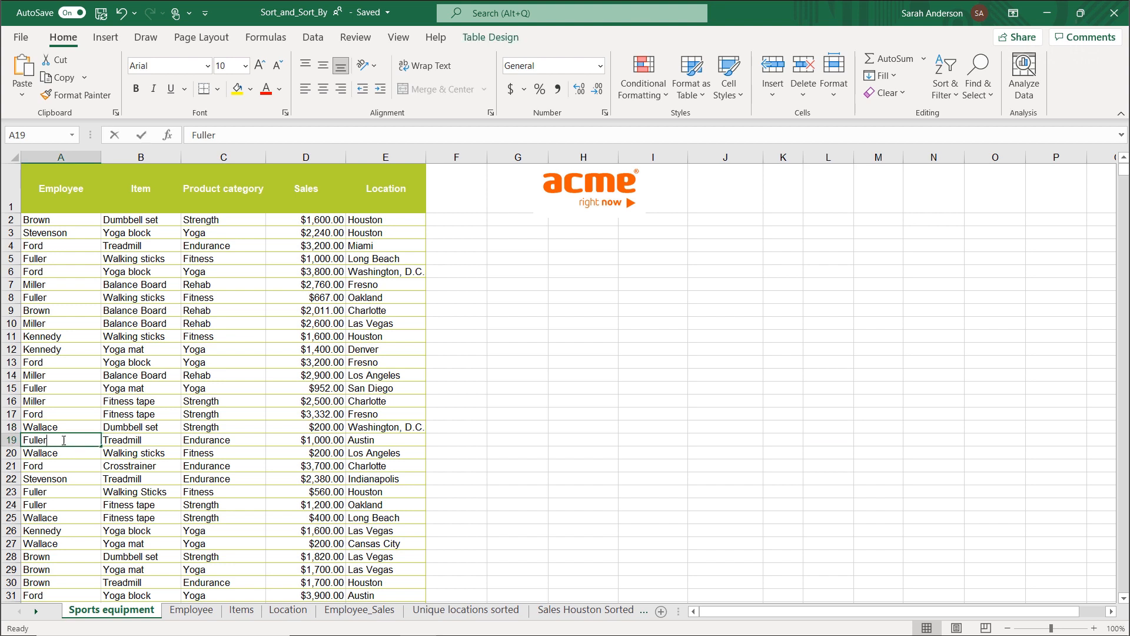
pyautogui.press('Return')
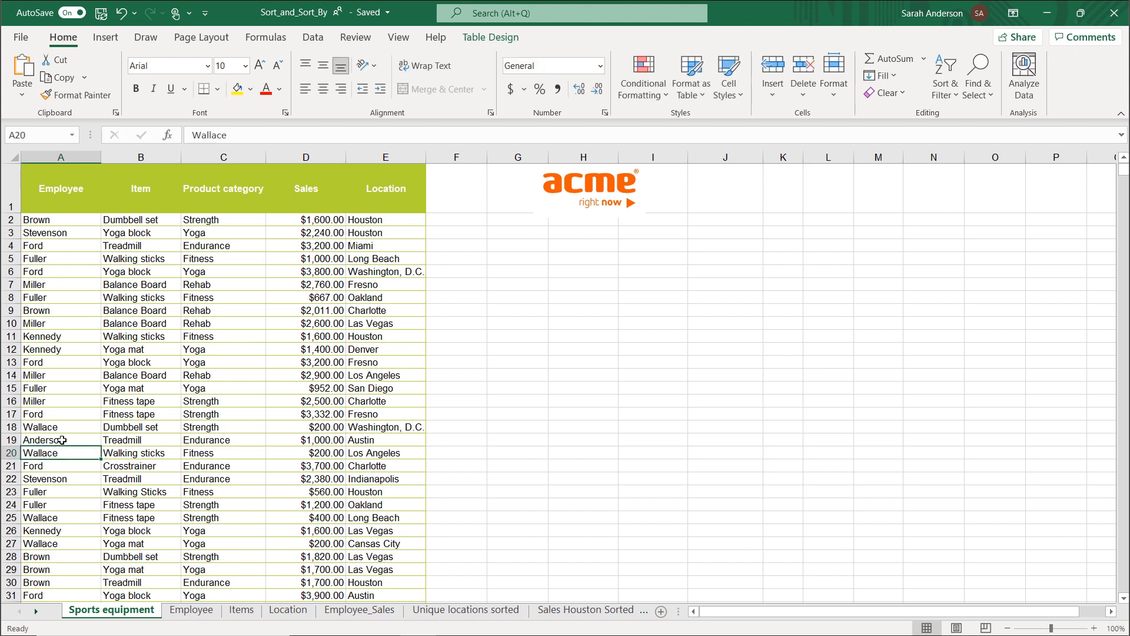
pyautogui.click(183, 612)
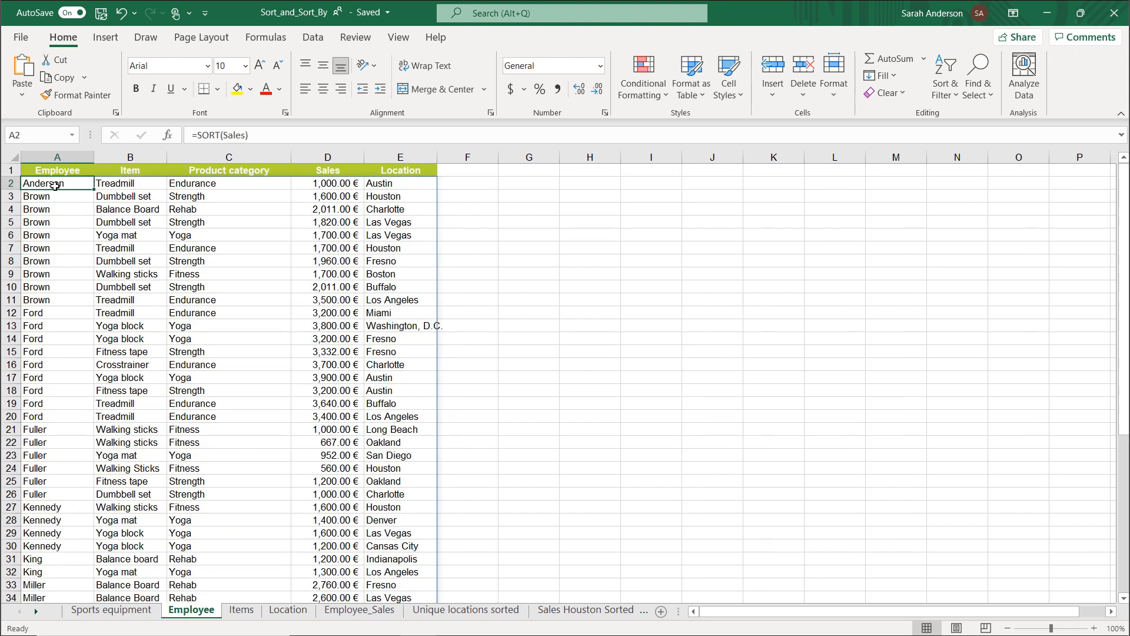
# In A2 on the Items sheet, set up a SORT function with Sales as its array.
pyautogui.click(247, 614)
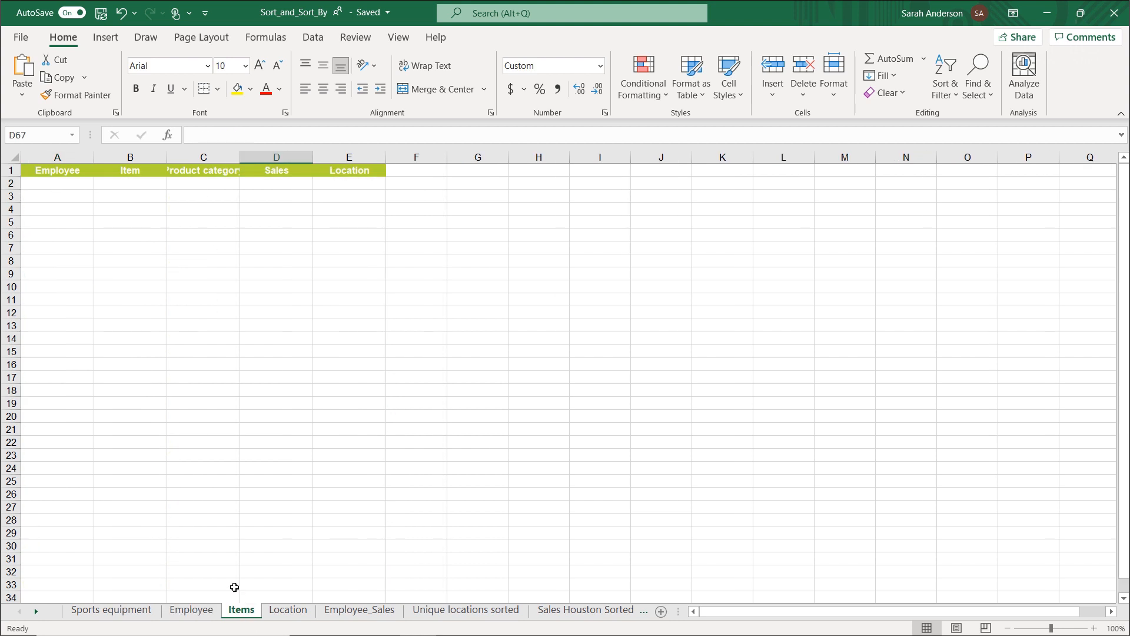
pyautogui.click(133, 152)
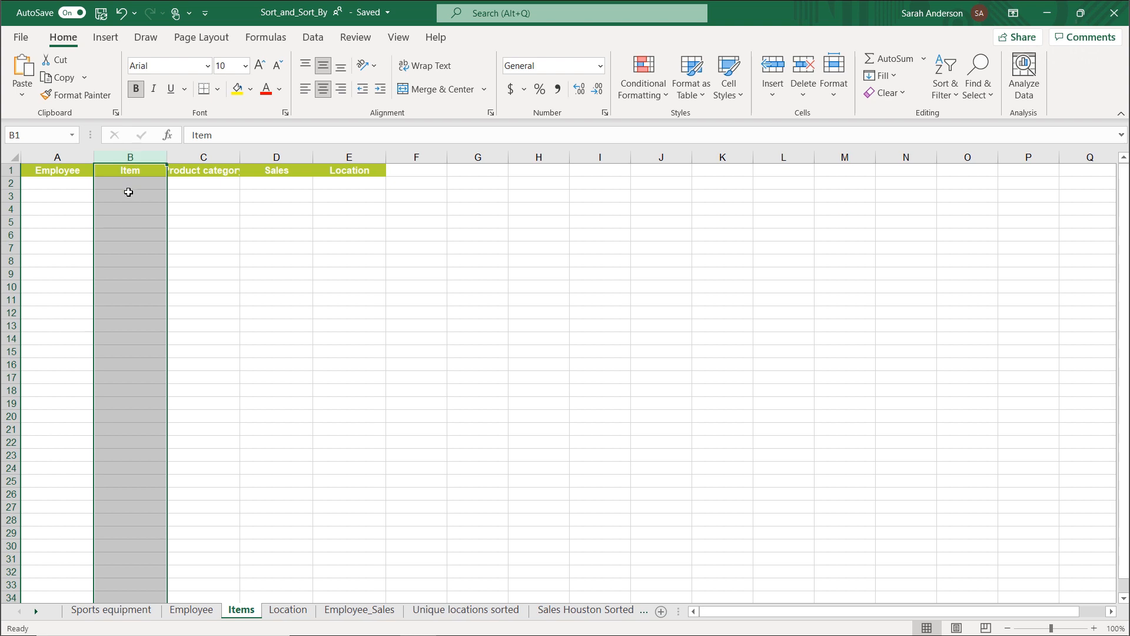
pyautogui.click(71, 185)
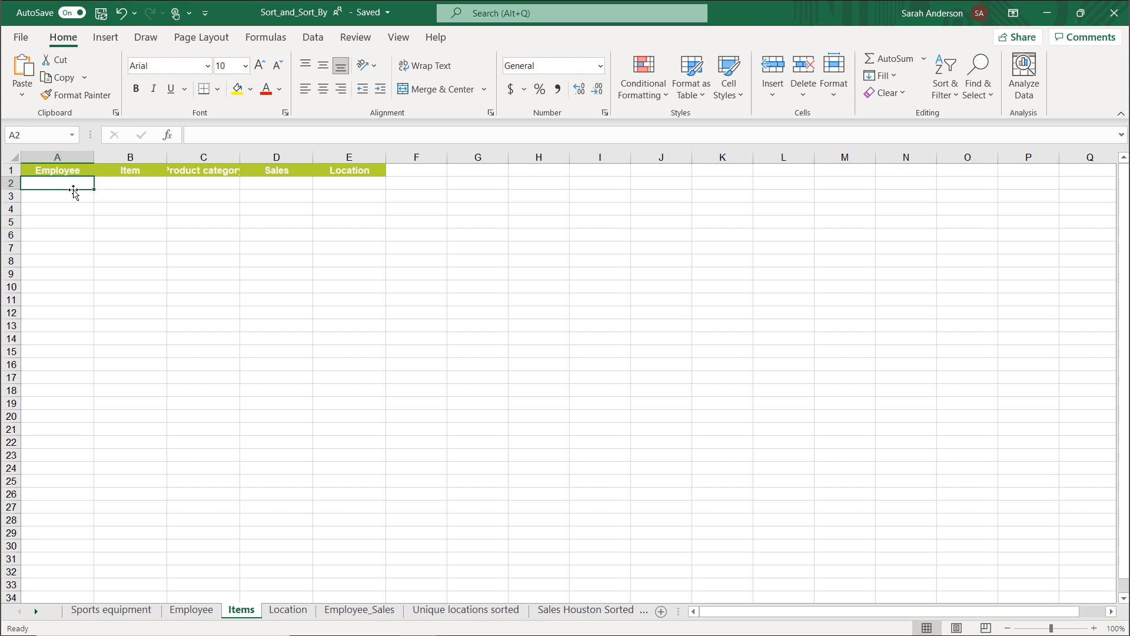
pyautogui.write('=sort')
pyautogui.doubleClick(51, 200)
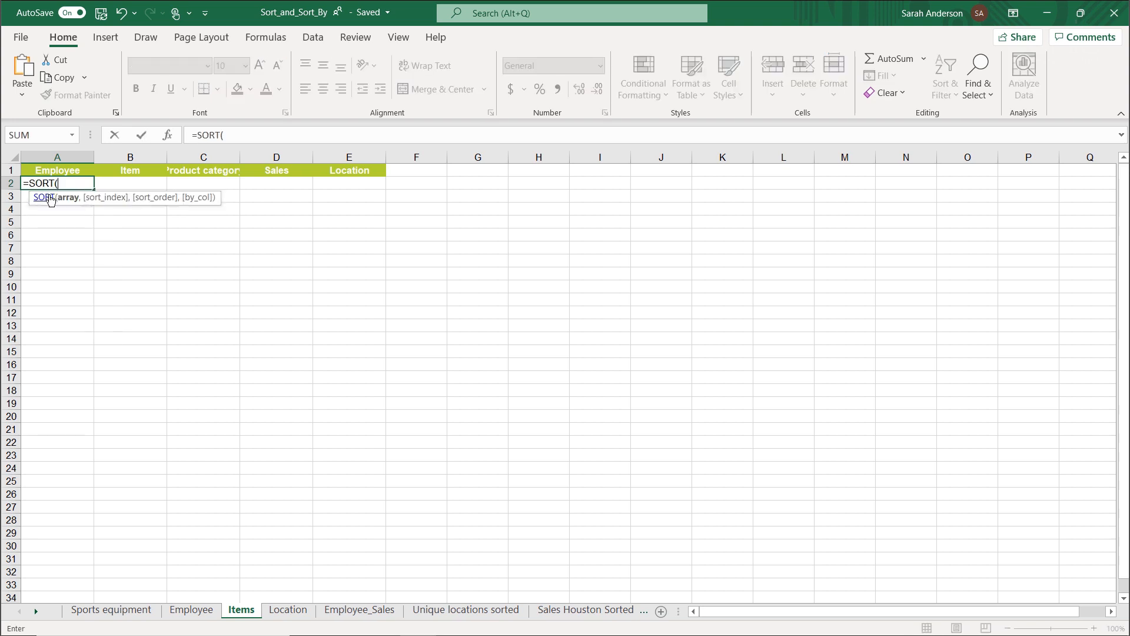
pyautogui.click(169, 135)
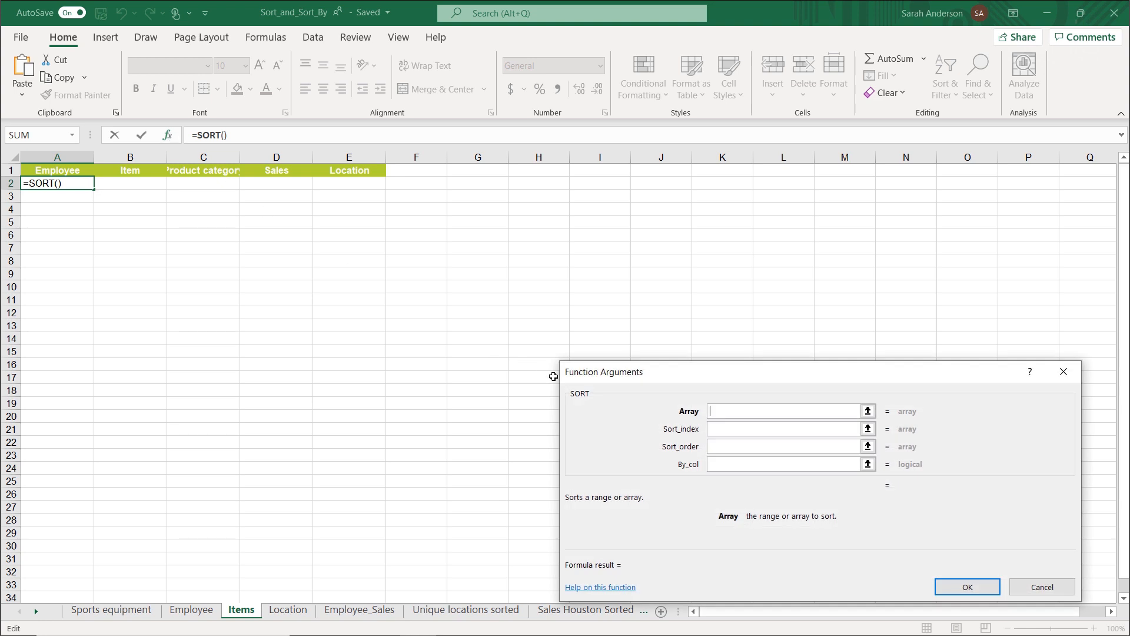
pyautogui.click(741, 408)
pyautogui.write('Sales')
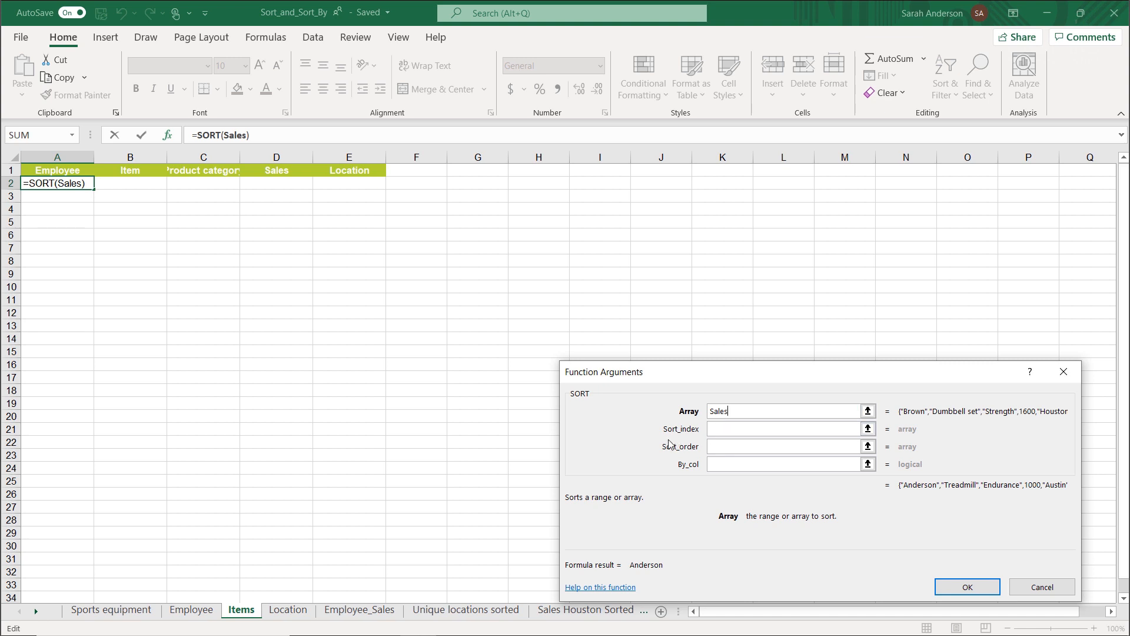
# Set the Sort_index of the Items sheet's SORT function to 2, the Item column, and enter the formula.
pyautogui.click(735, 430)
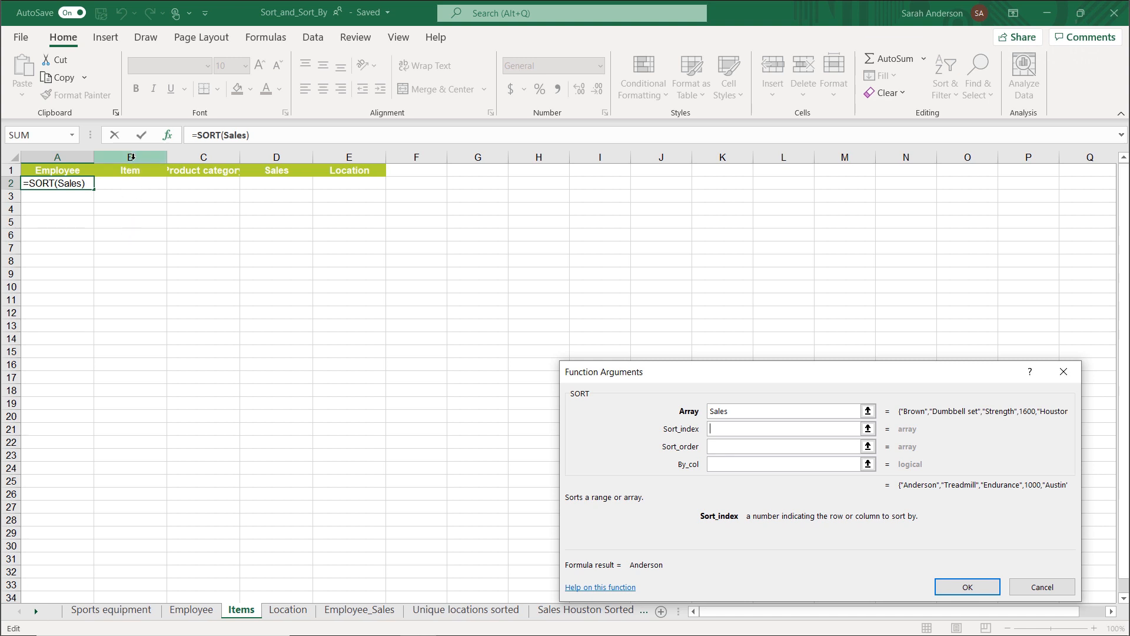
pyautogui.write('2')
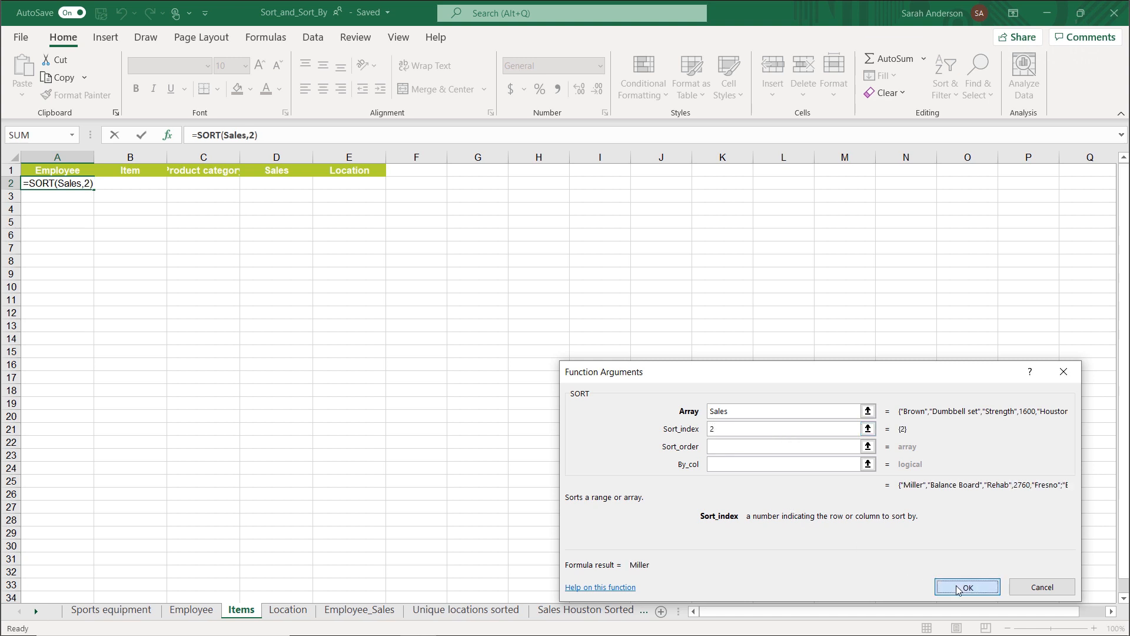
pyautogui.click(942, 585)
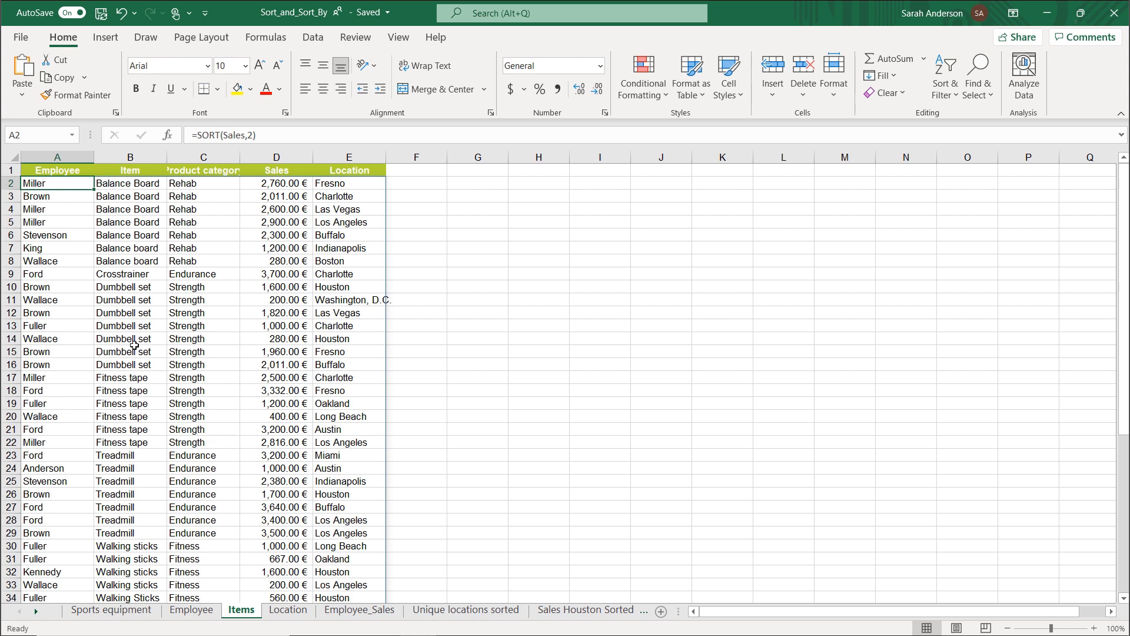
# In A2 on the Location sheet, set up a SORT function with Sales as its array.
pyautogui.click(289, 610)
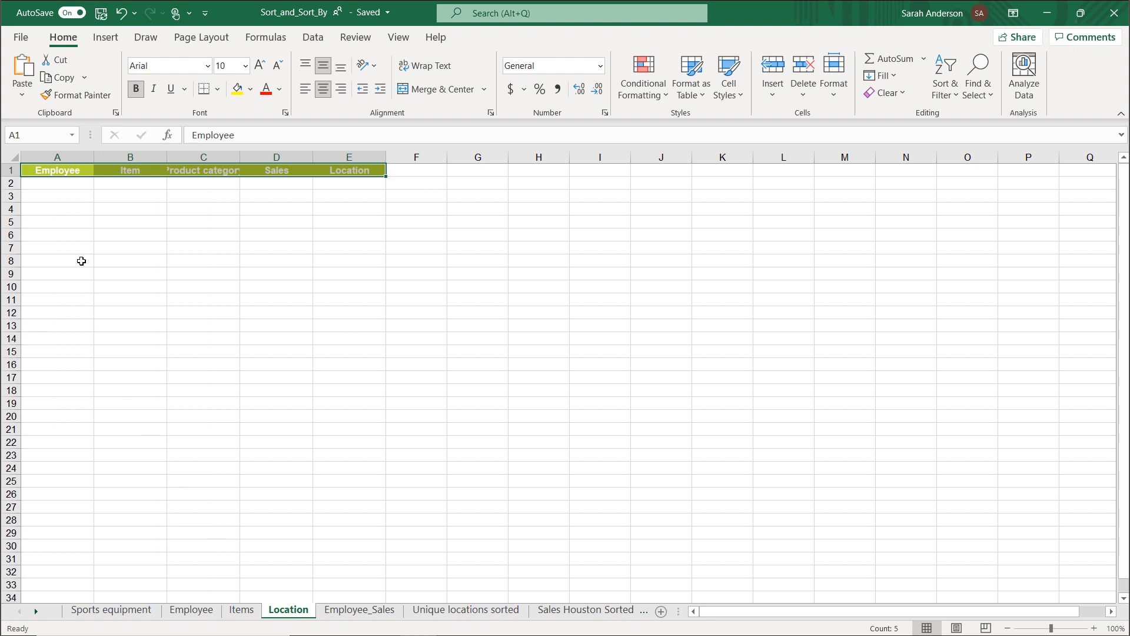
pyautogui.click(63, 183)
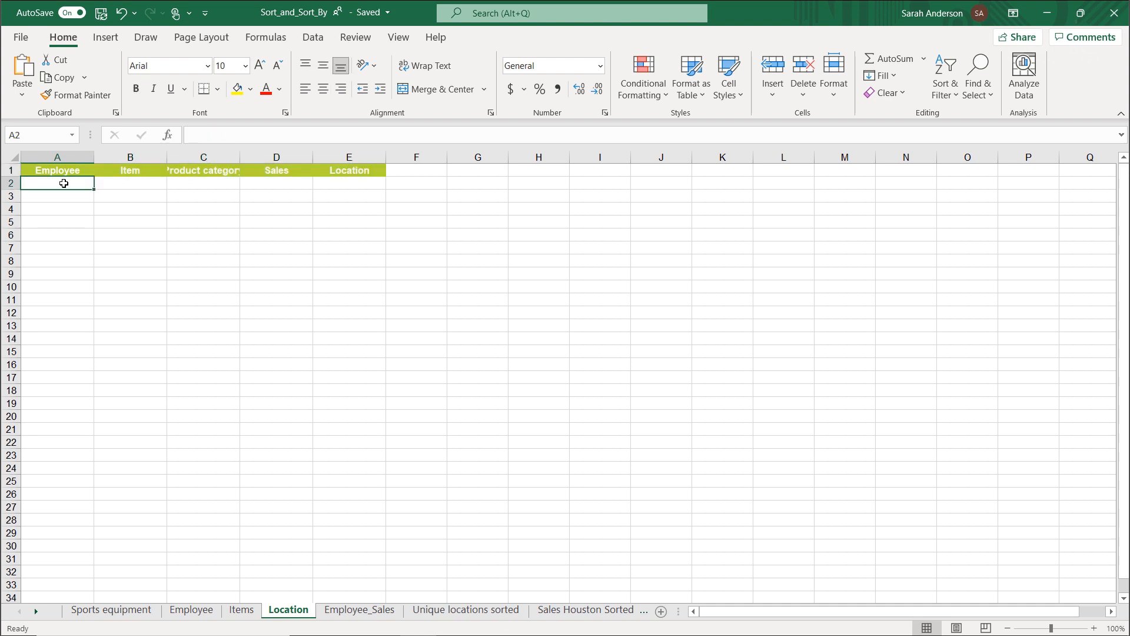
pyautogui.write('=sort')
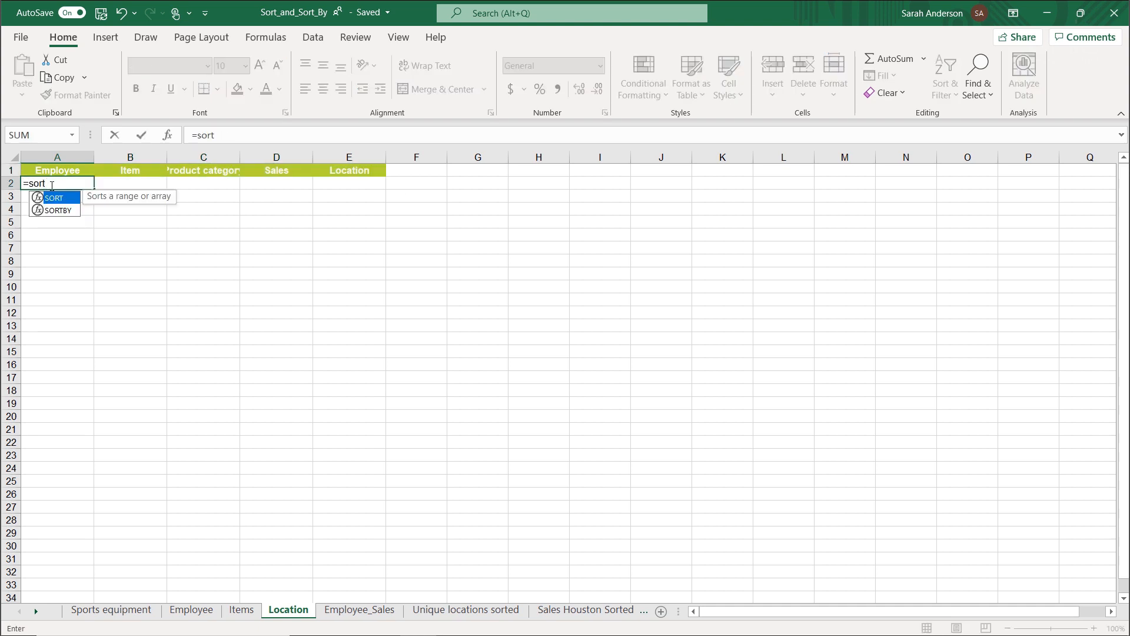
pyautogui.doubleClick(46, 198)
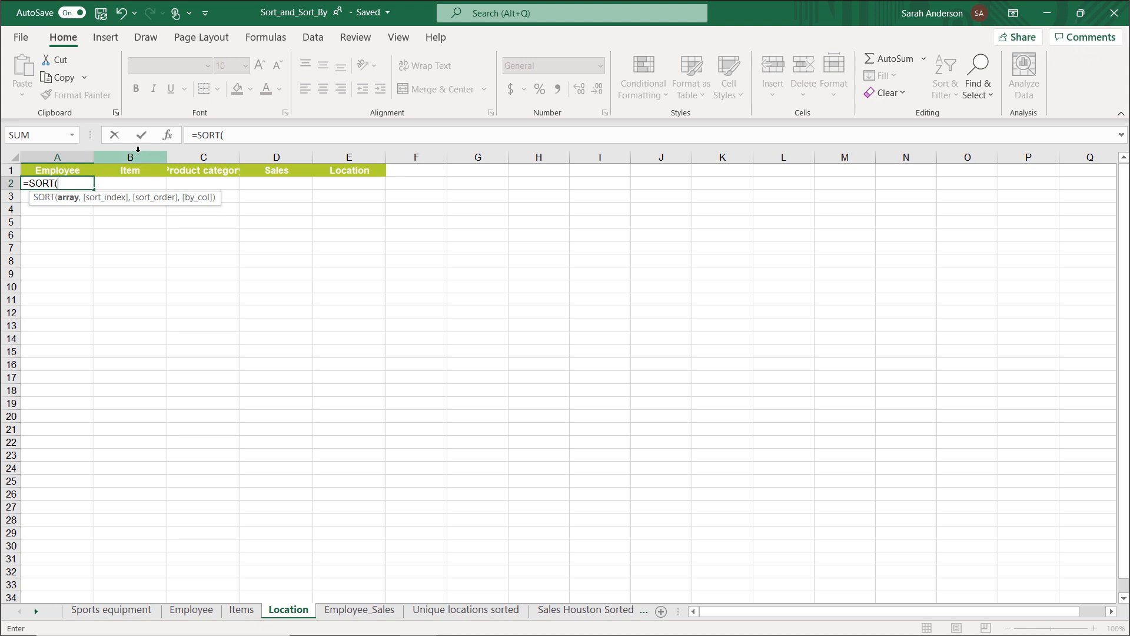
pyautogui.click(169, 135)
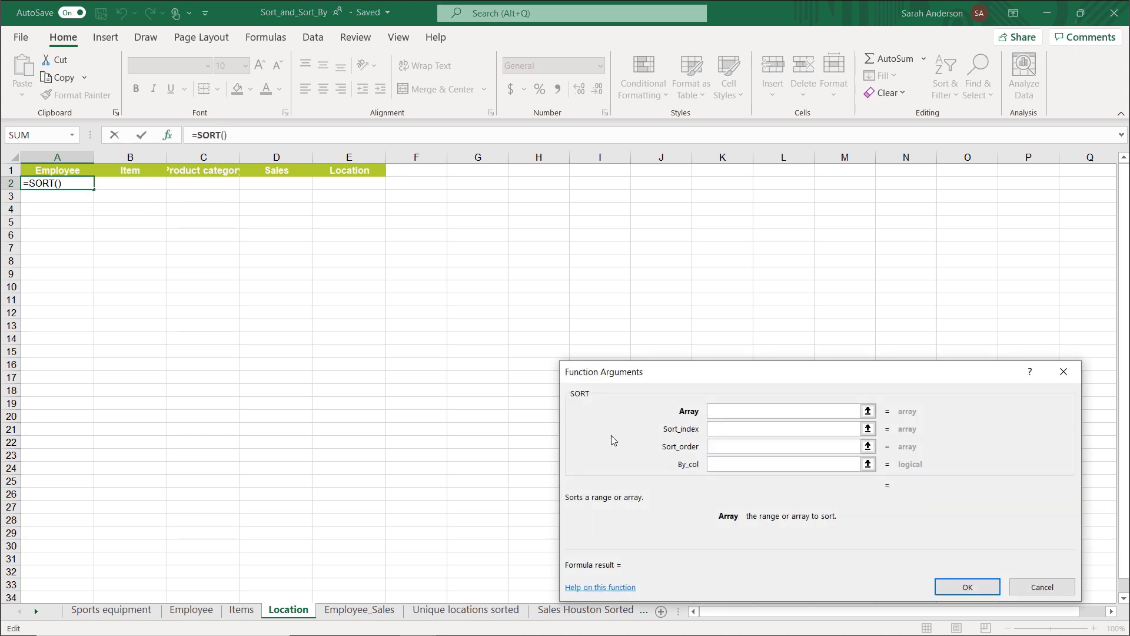
pyautogui.write('Sales')
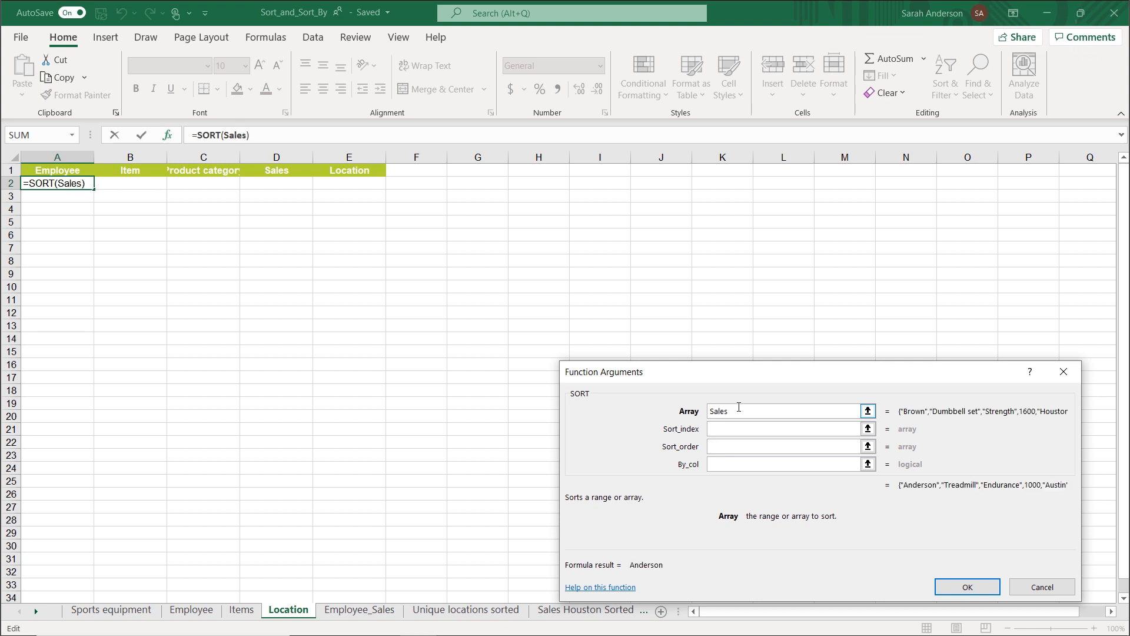
# Set Sort_index to 5 and Sort_order to -1 for descending order by location, and enter the Location sheet's formula.
pyautogui.click(737, 430)
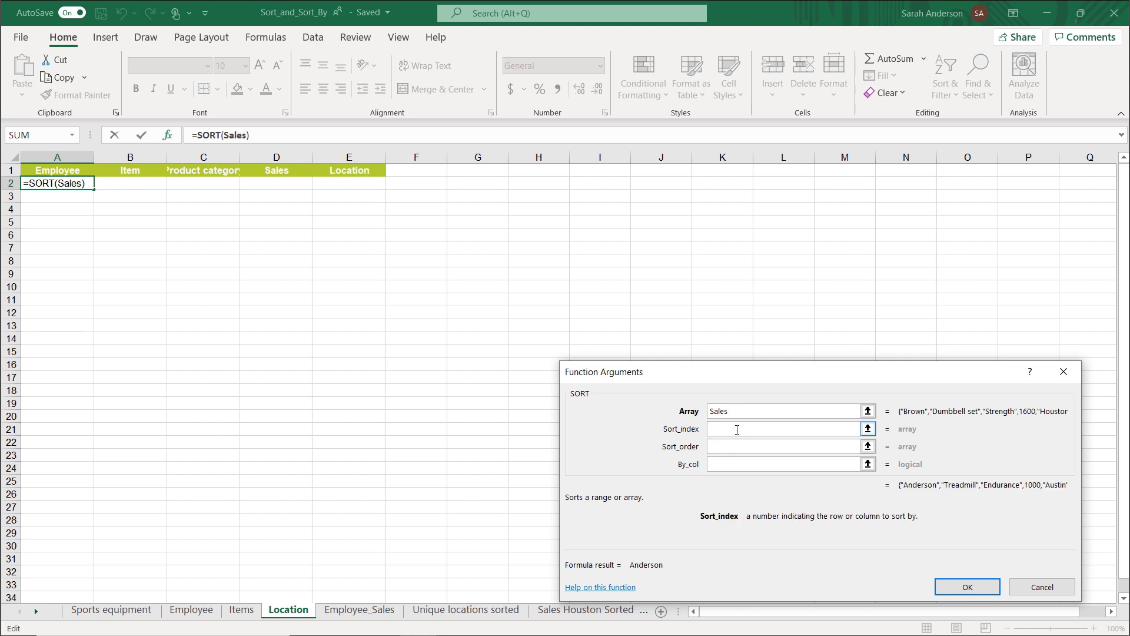
pyautogui.write('5')
pyautogui.click(727, 448)
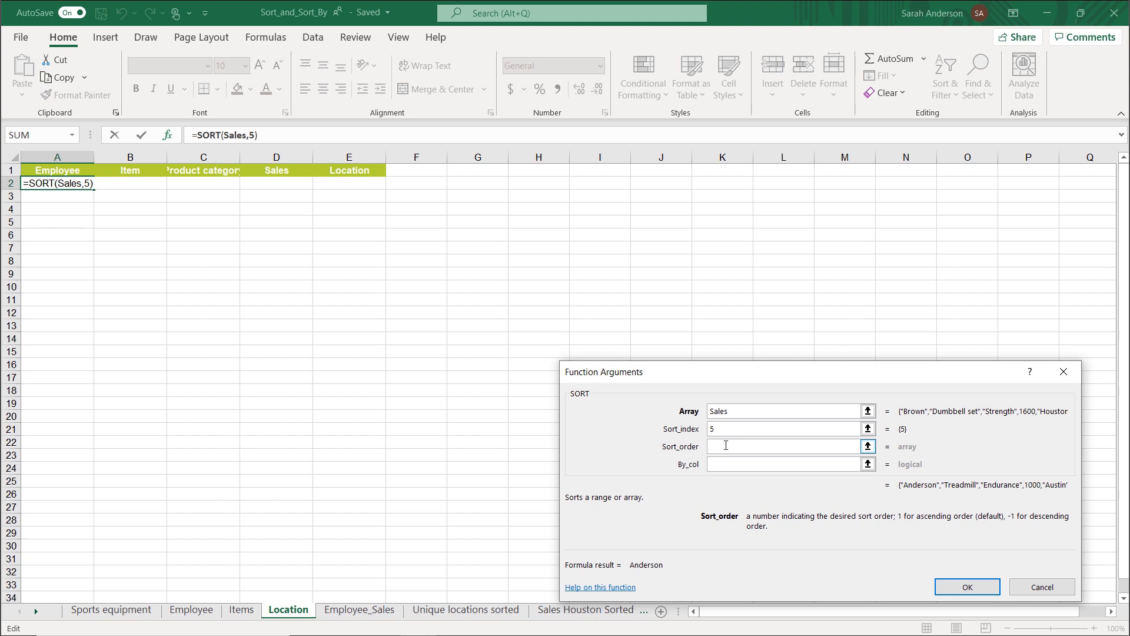
pyautogui.write('-1')
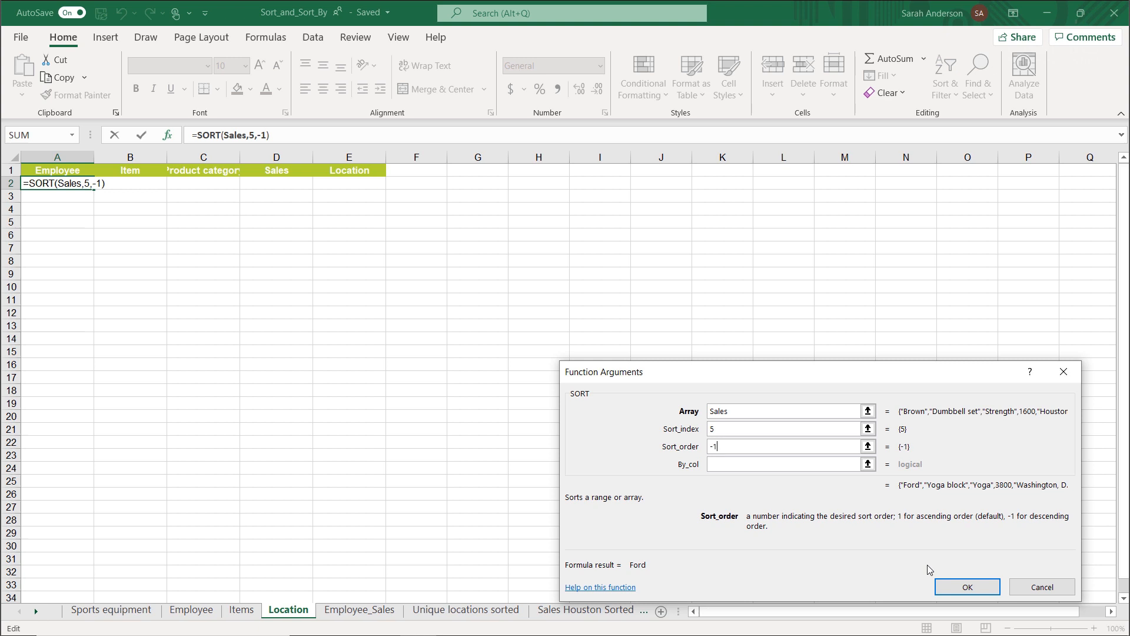
pyautogui.click(967, 587)
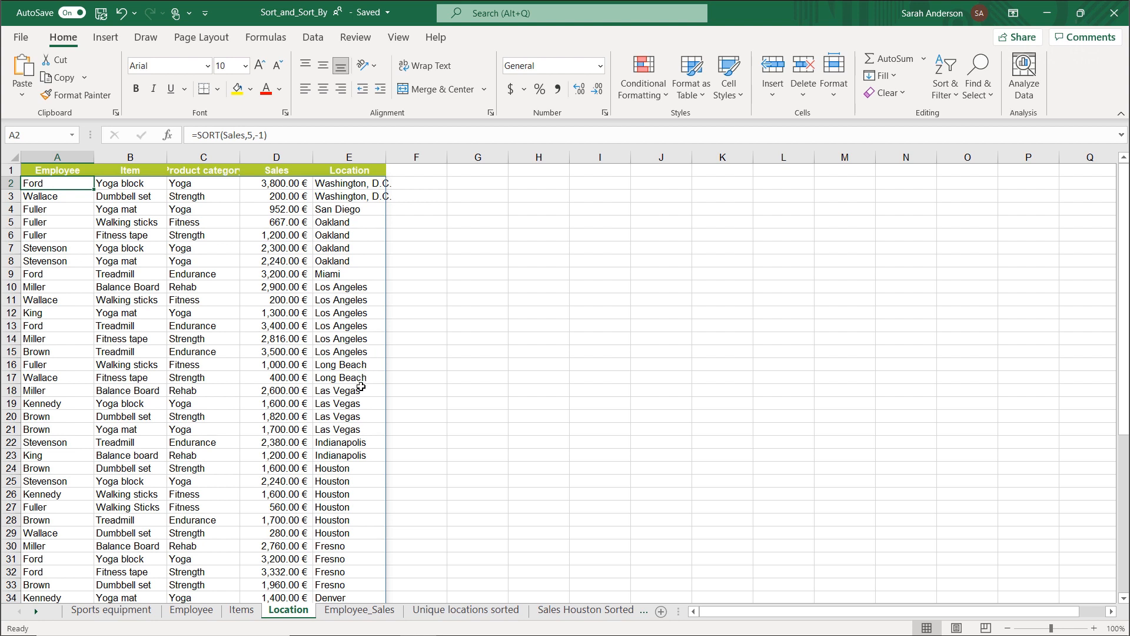
# In A2 on the Employee_Sales sheet, set up a SORTBY function with Sales as its array.
pyautogui.click(350, 613)
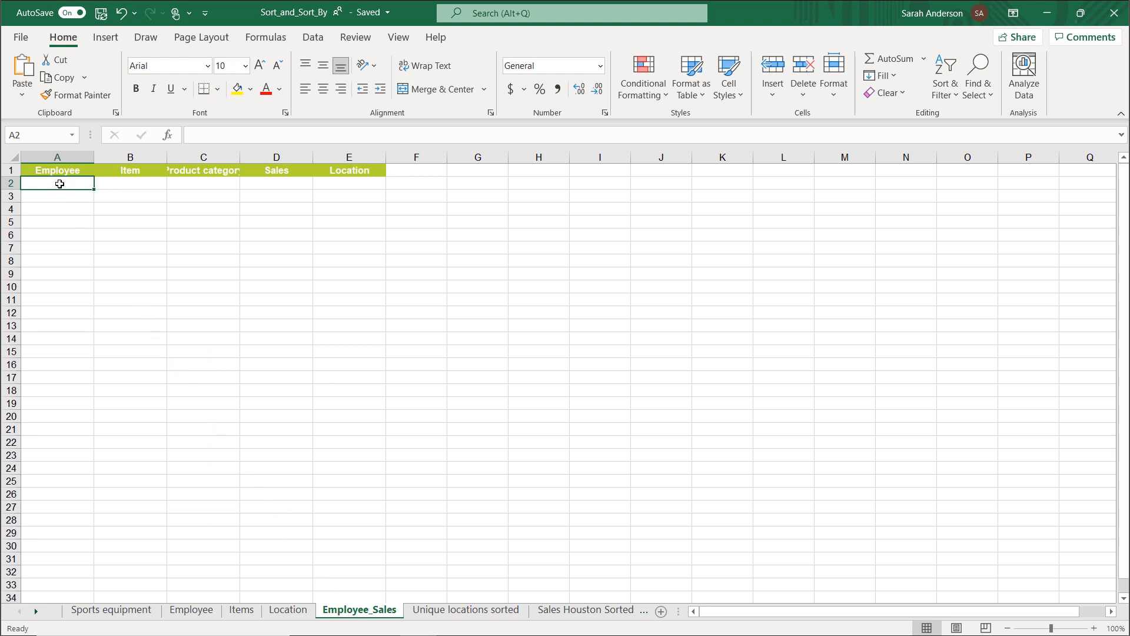
pyautogui.write('=sort')
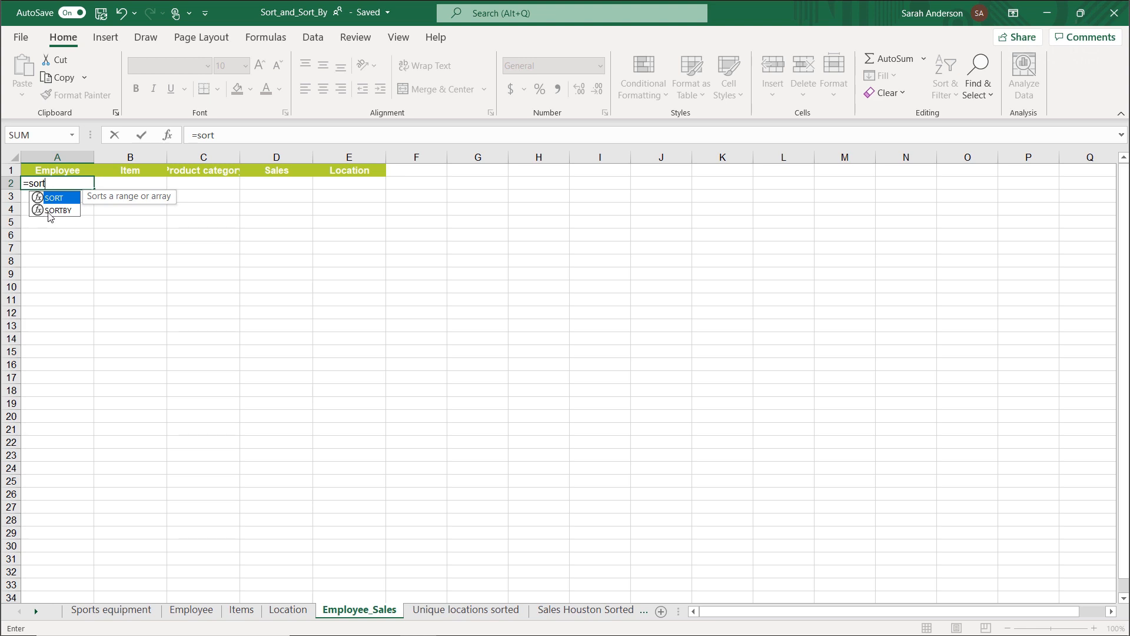
pyautogui.click(68, 212)
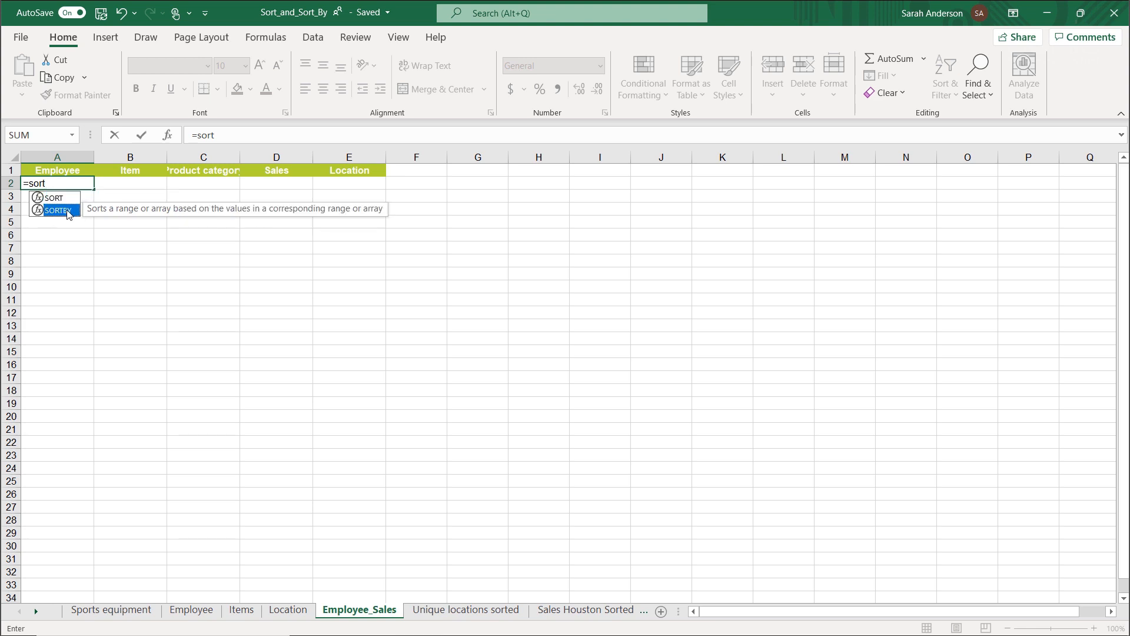
pyautogui.doubleClick(66, 210)
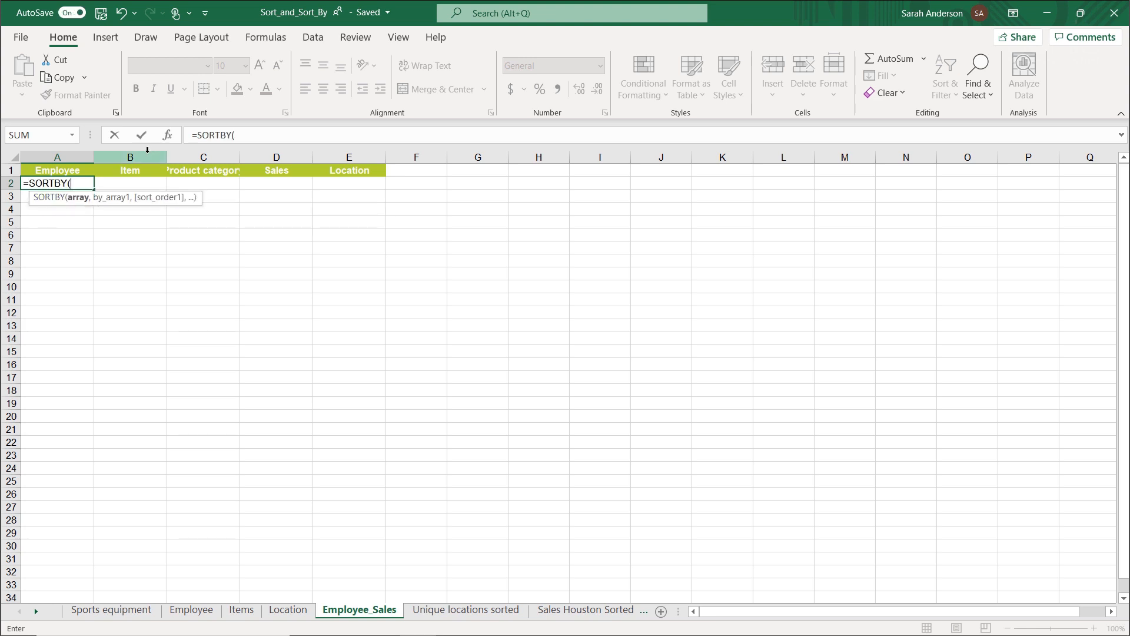
pyautogui.click(167, 135)
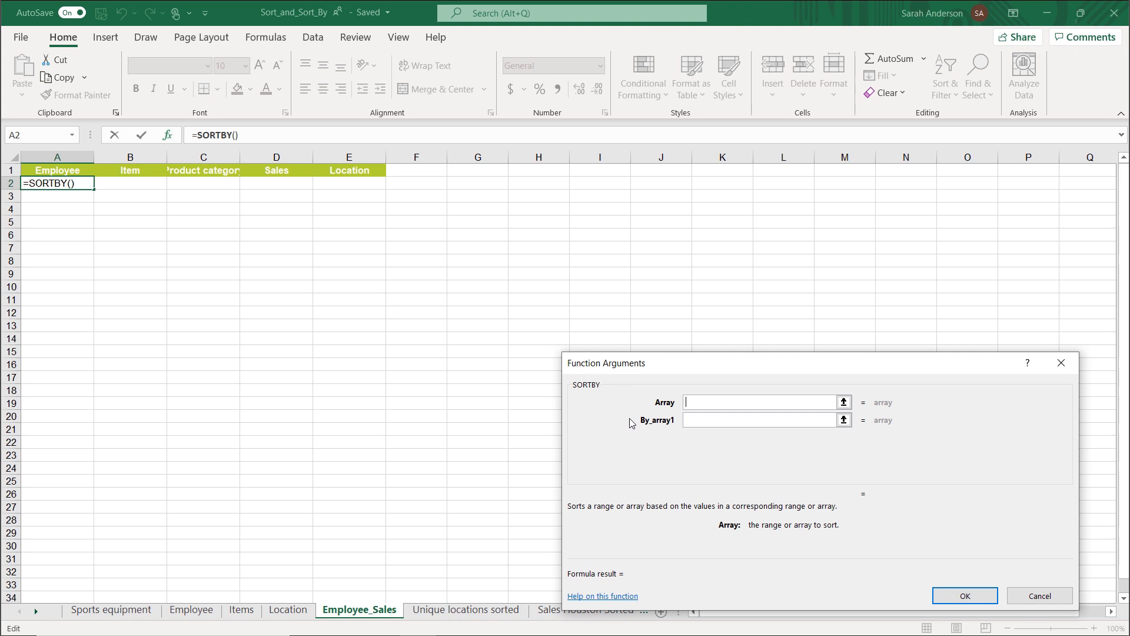
pyautogui.click(702, 401)
pyautogui.write('Sales')
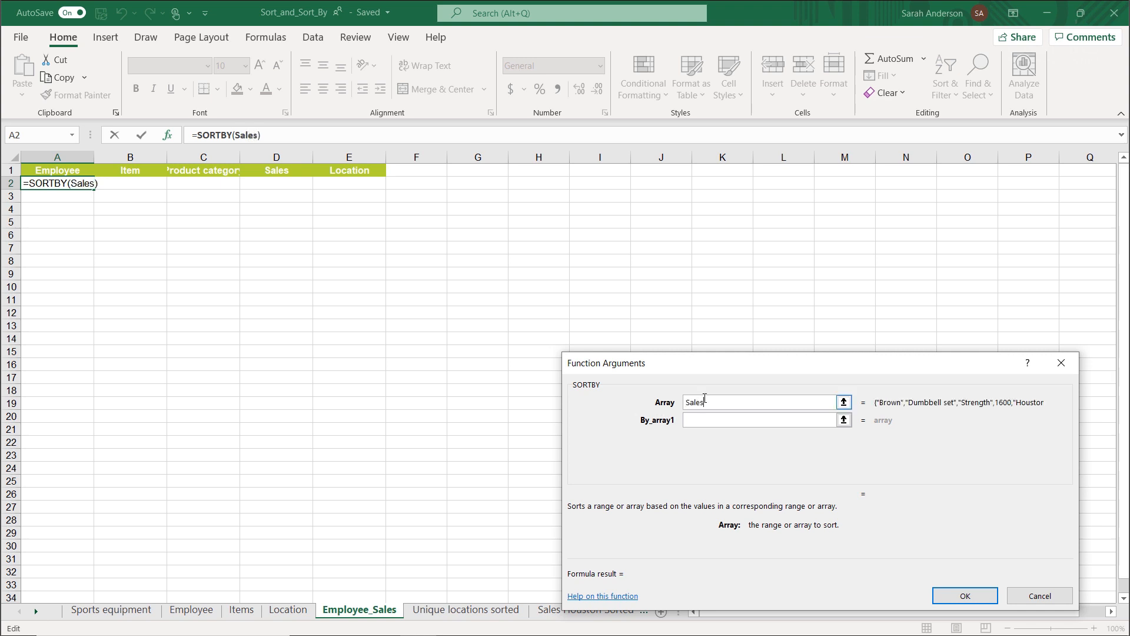
# Set By_array1 of the SORTBY function to the Employee column of the Sales table on the Sports equipment sheet.
pyautogui.click(704, 420)
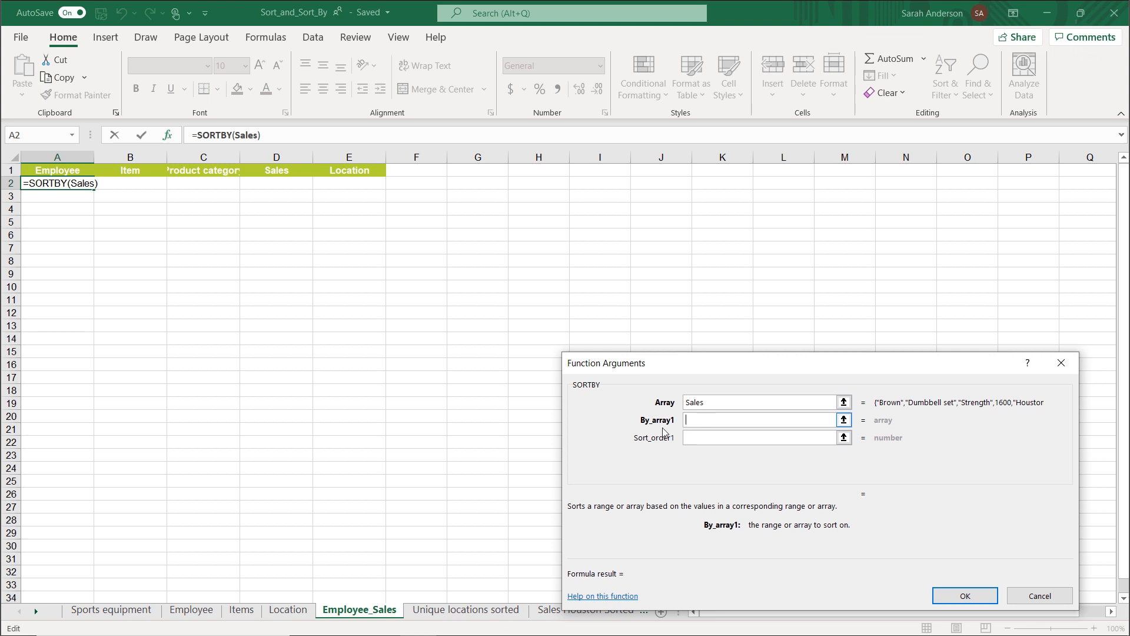
pyautogui.click(114, 608)
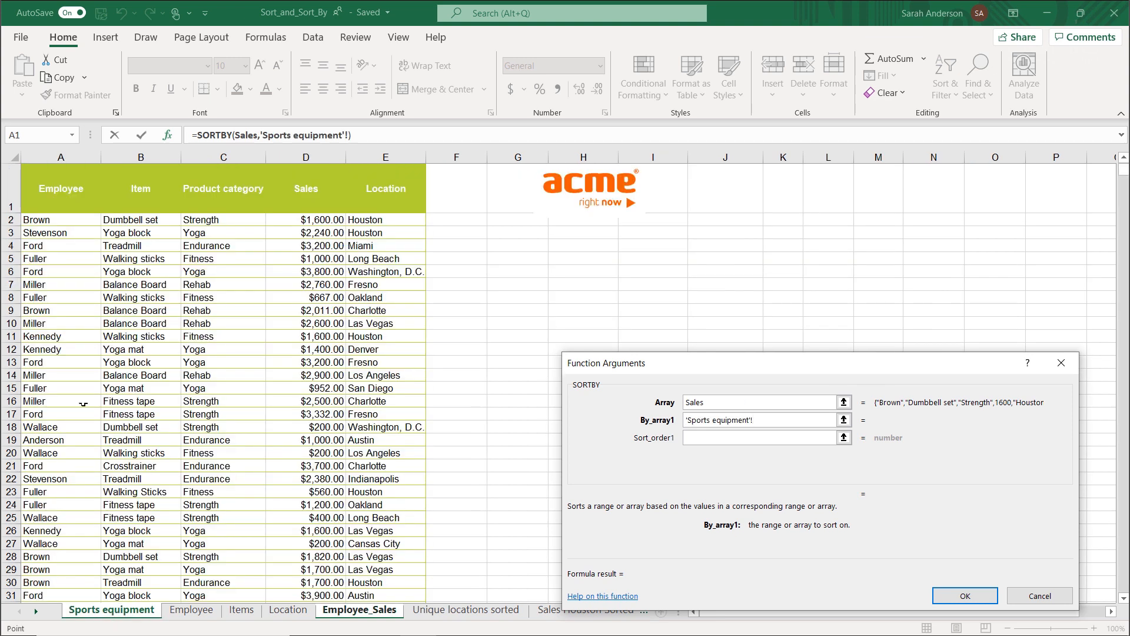
pyautogui.click(47, 220)
pyautogui.scroll(-12, 68, 406)
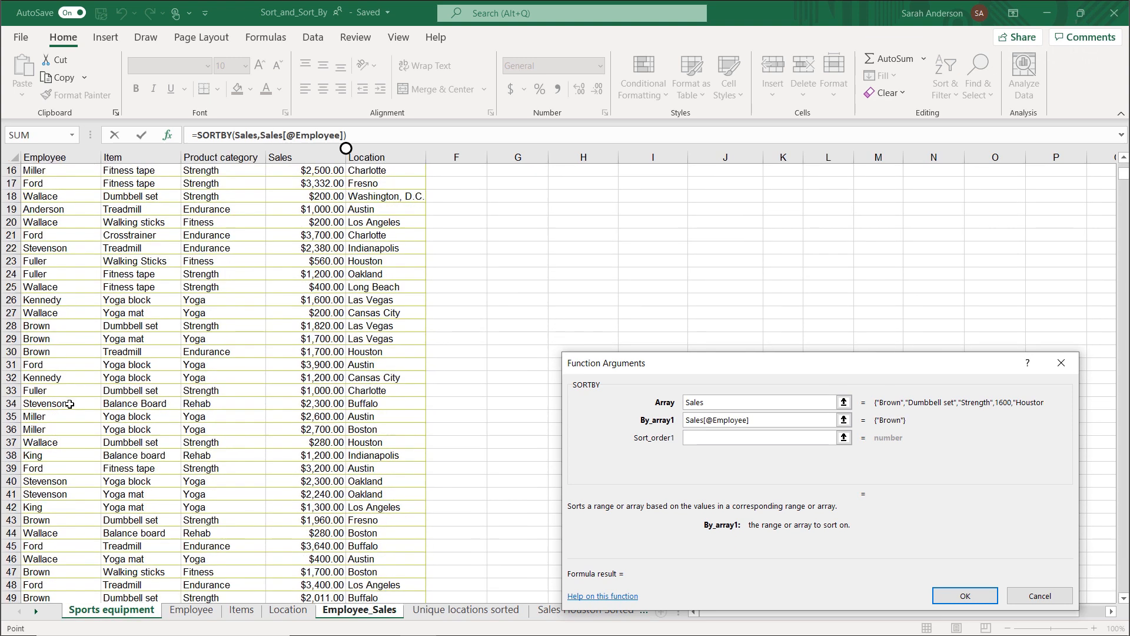
pyautogui.keyDown('shift'); pyautogui.click(45, 366); pyautogui.keyUp('shift')
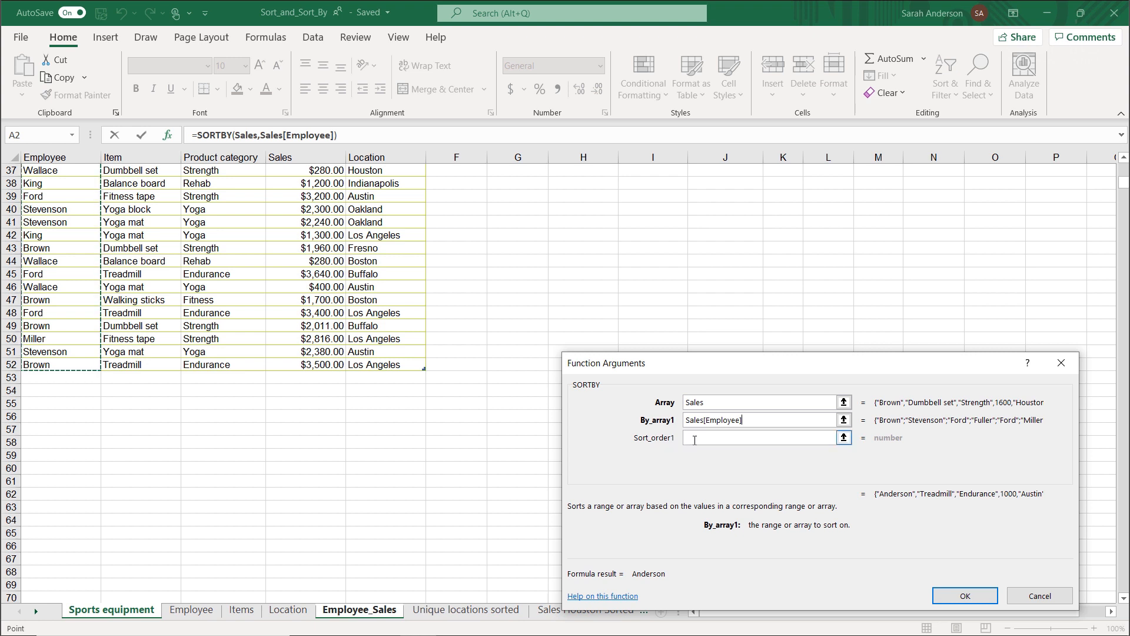
# Leave Sort_order1 empty and set By_array2 to the Sales column of the table on the Sports equipment sheet.
pyautogui.click(695, 440)
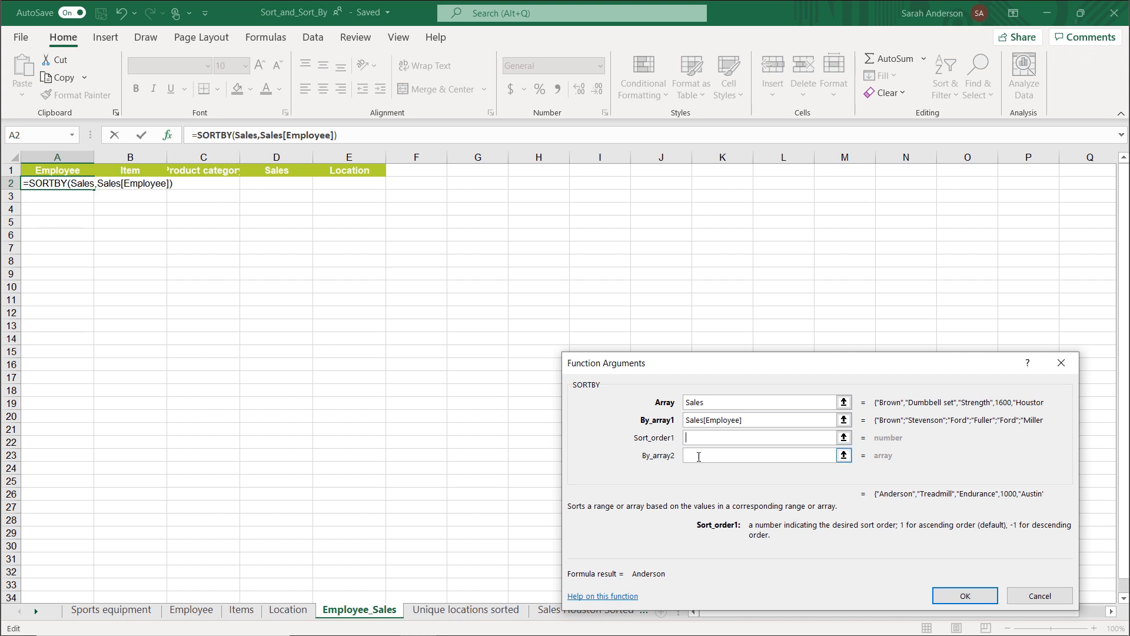
pyautogui.click(699, 456)
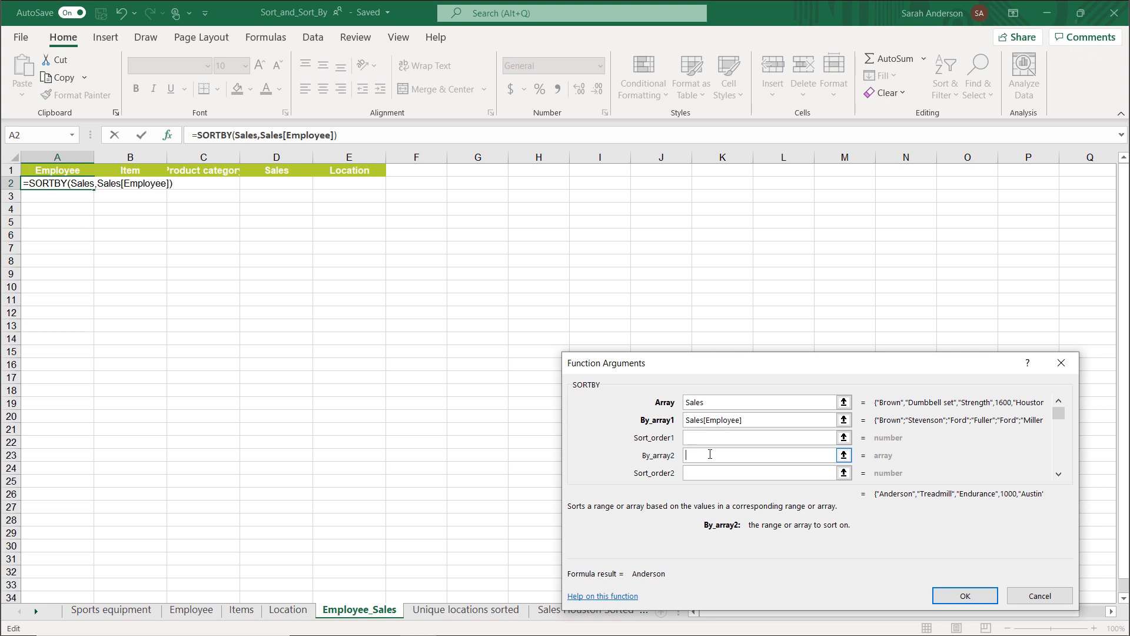
pyautogui.click(118, 615)
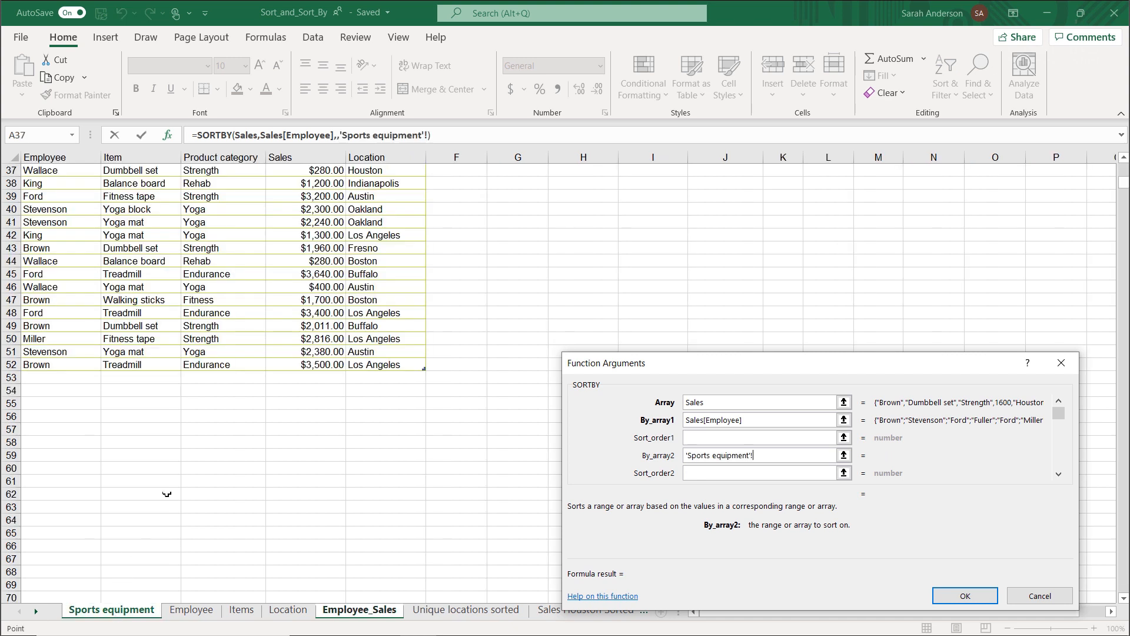
pyautogui.scroll(12, 300, 272)
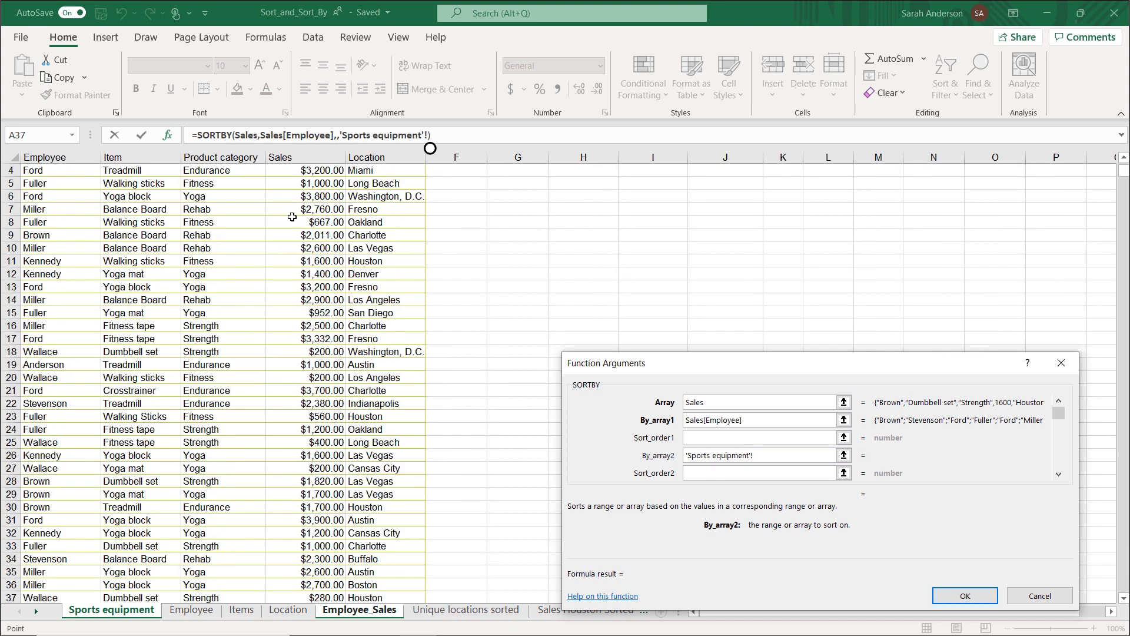
pyautogui.click(298, 221)
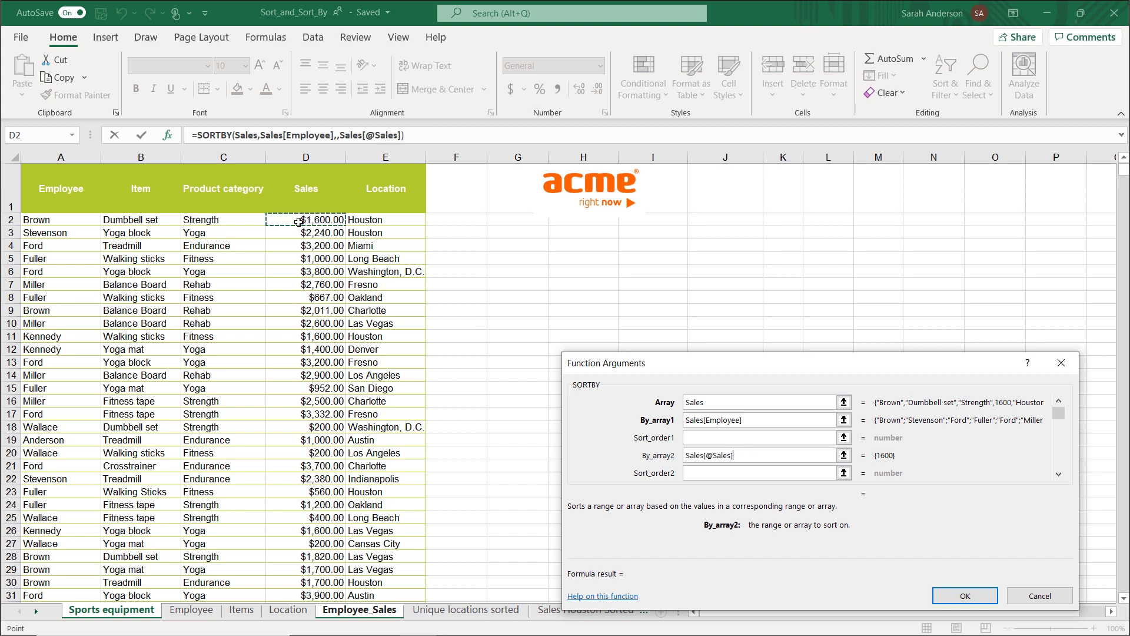
pyautogui.scroll(-7, 277, 436)
pyautogui.keyDown('shift'); pyautogui.click(312, 559); pyautogui.keyUp('shift')
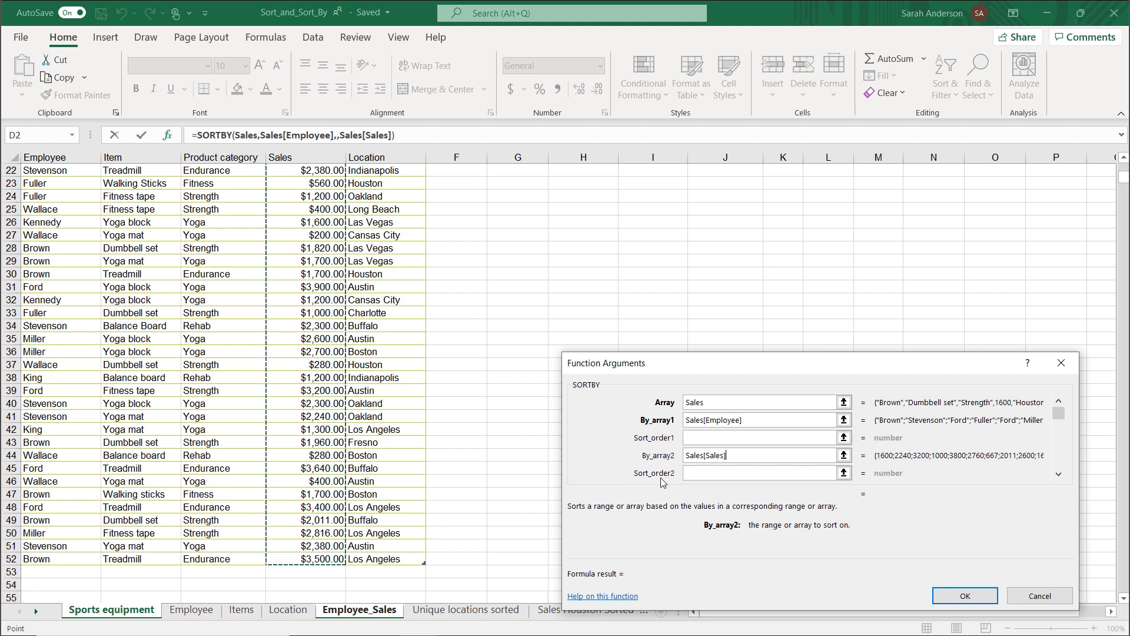
# Enter the SORTBY formula, adding a comma after Sales[Sales] to supply an empty second sort order argument.
pyautogui.moveTo(1059, 417); pyautogui.dragTo(1058, 470)
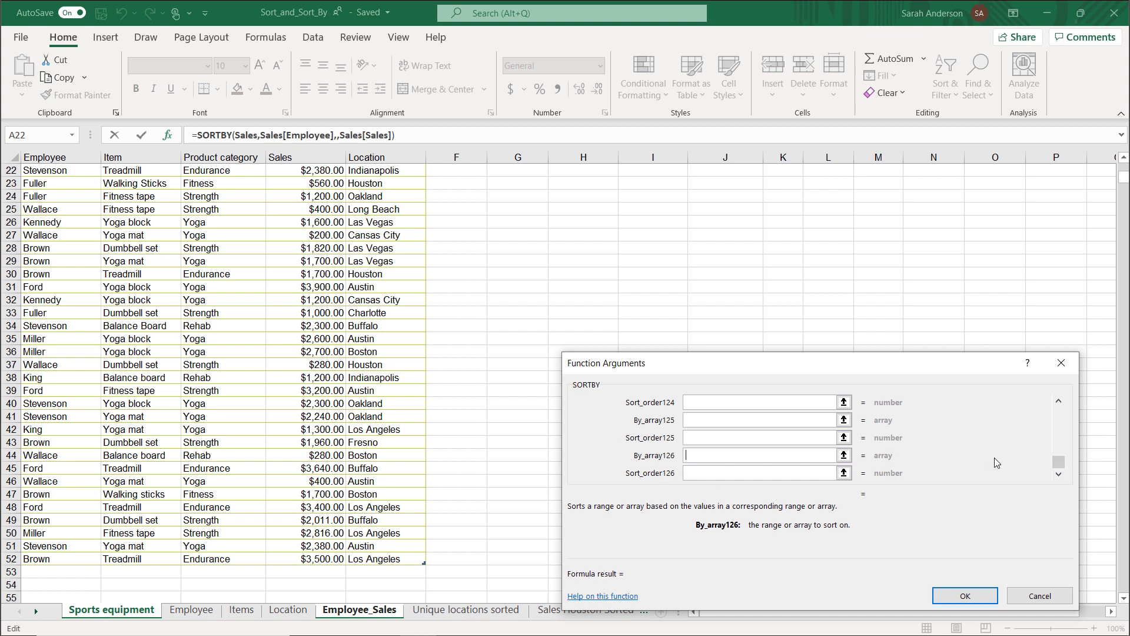
pyautogui.moveTo(1059, 462); pyautogui.dragTo(1063, 379)
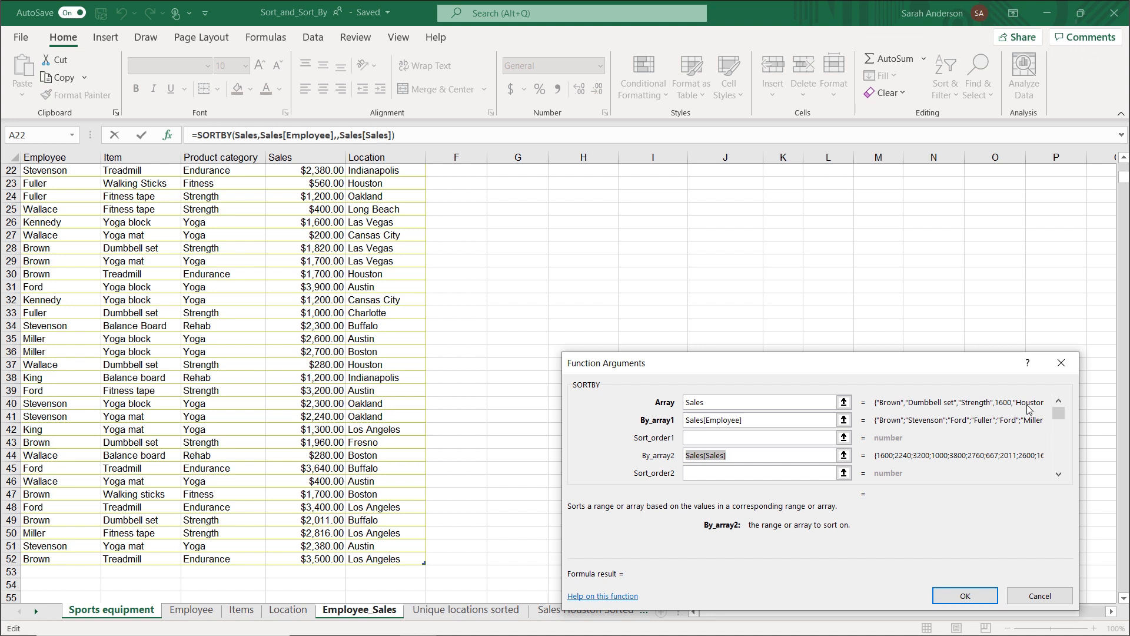
pyautogui.click(739, 454)
pyautogui.click(945, 597)
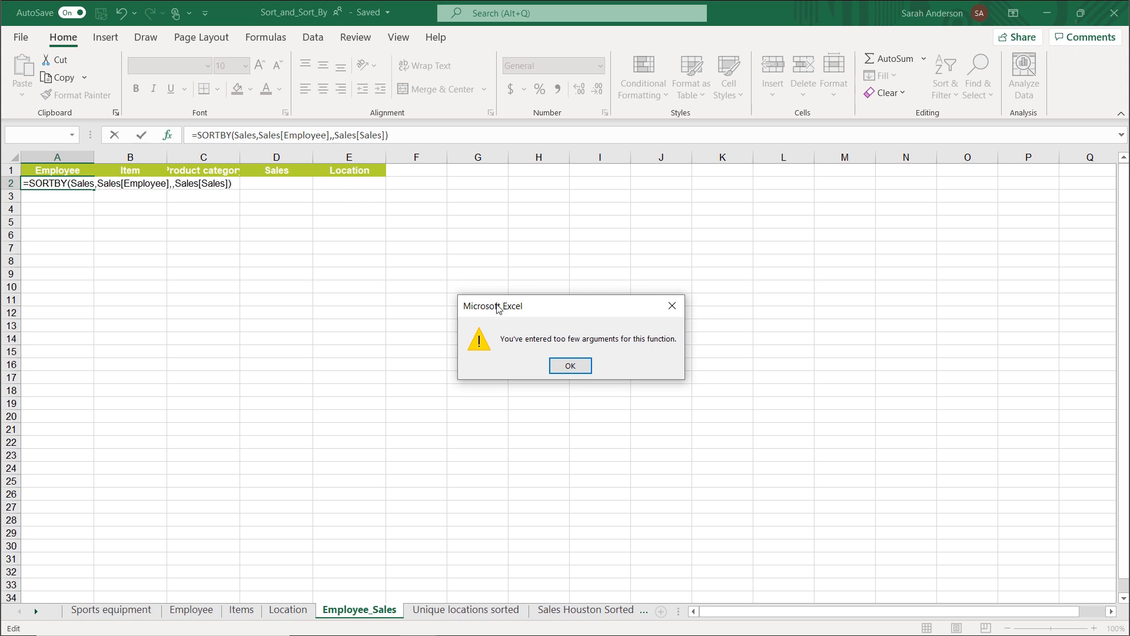
pyautogui.click(563, 366)
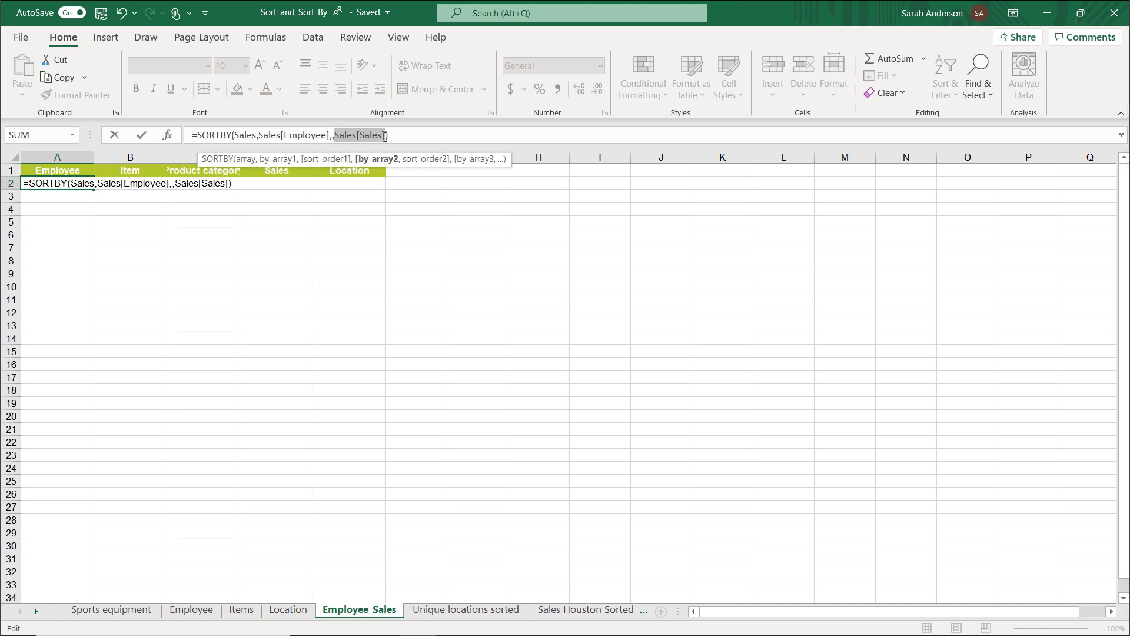
pyautogui.click(385, 135)
pyautogui.write(',')
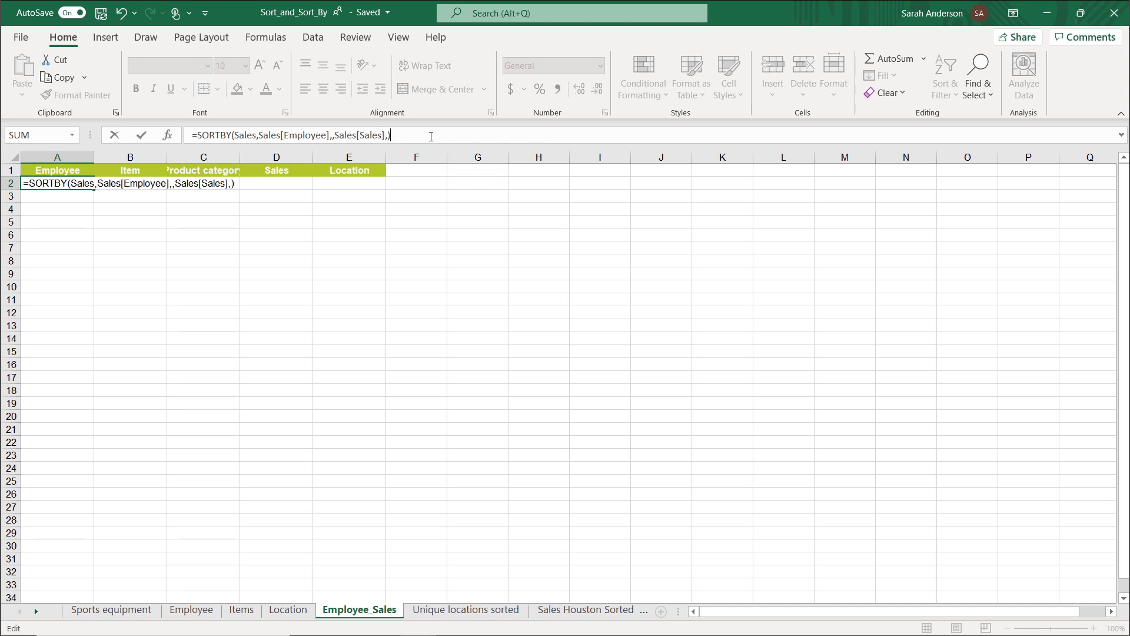
pyautogui.press('Return')
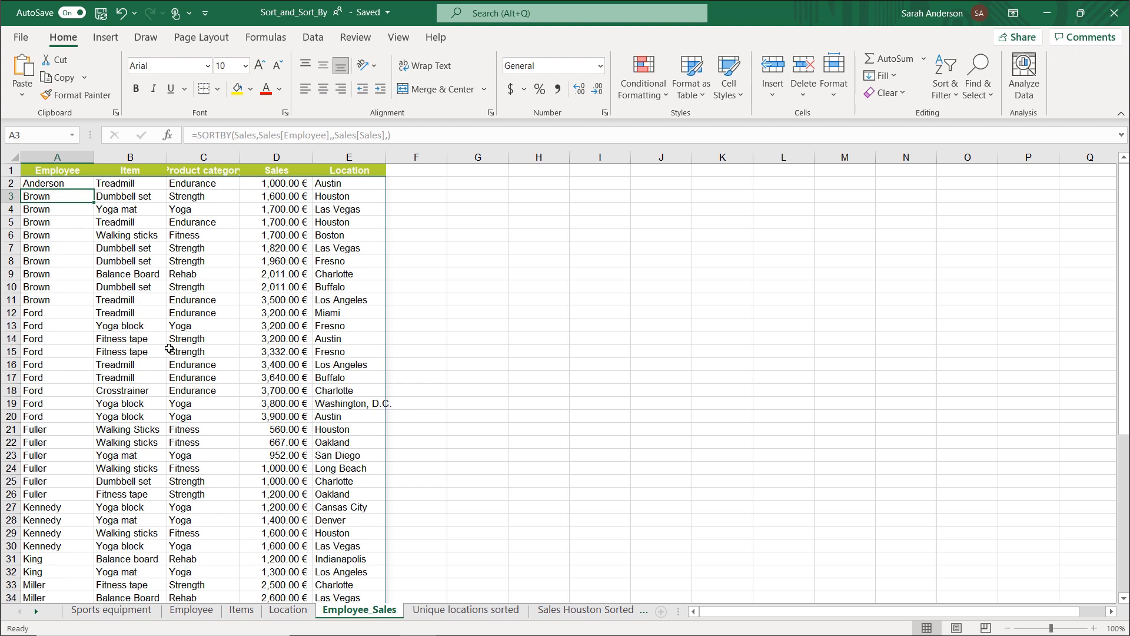
# Start a SORT function in A2 on the Unique locations sorted sheet and open its function arguments.
pyautogui.click(445, 611)
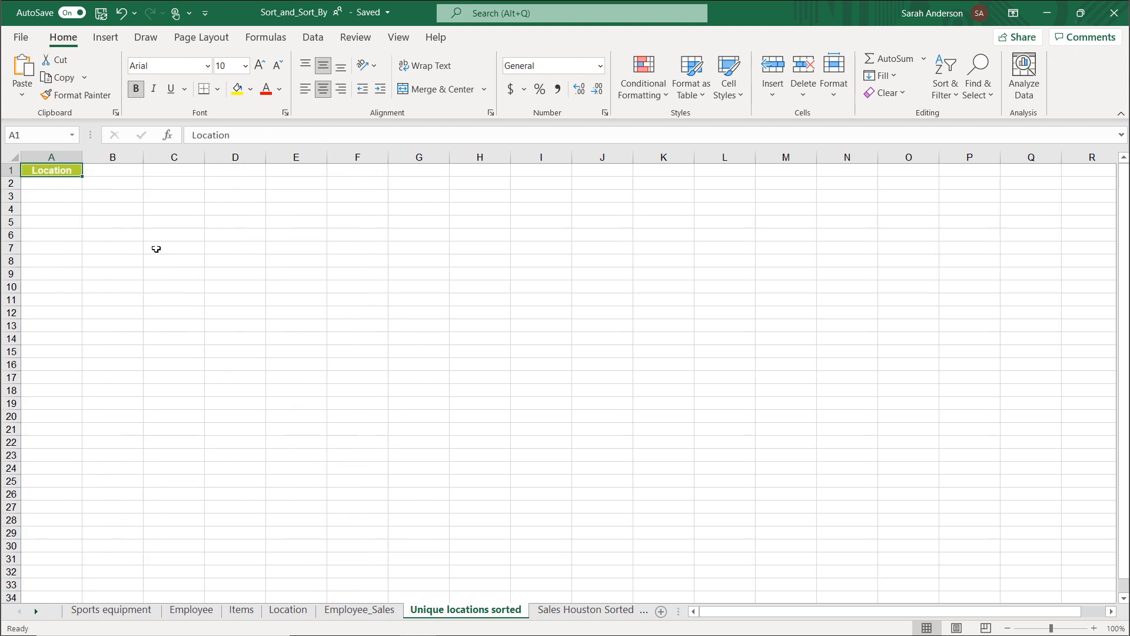
pyautogui.click(50, 184)
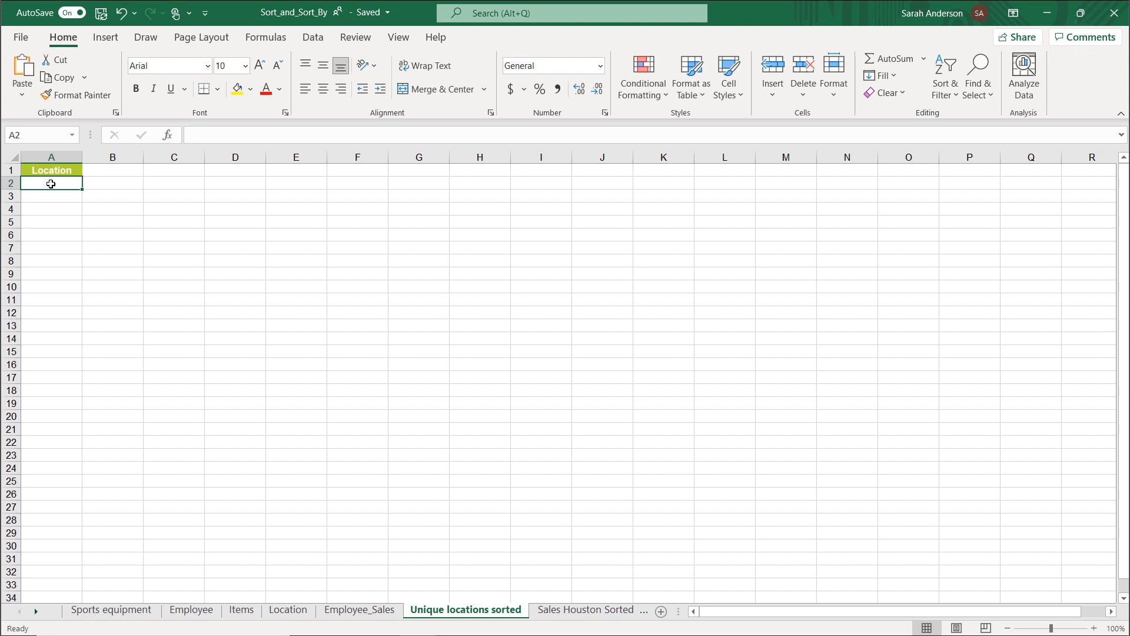
pyautogui.write('=sort')
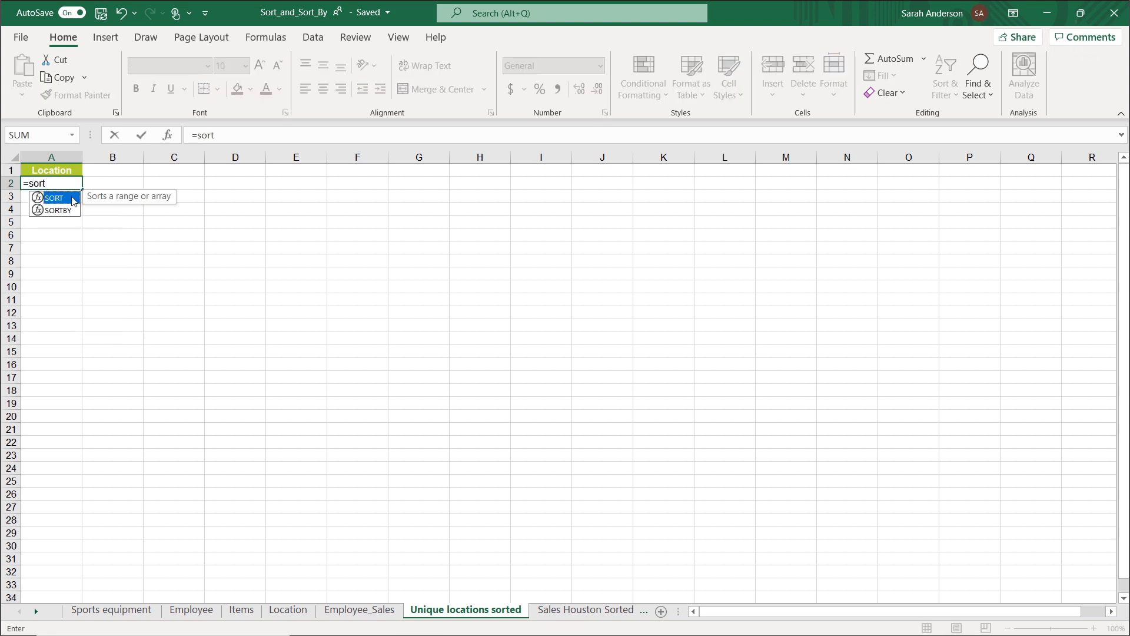
pyautogui.doubleClick(54, 199)
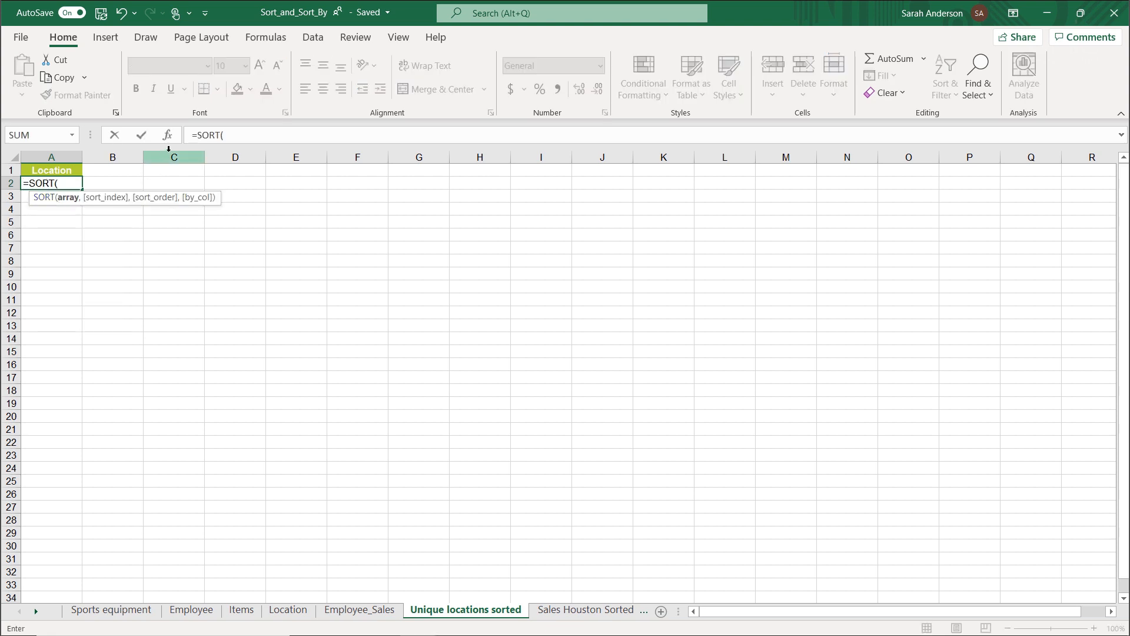
pyautogui.click(169, 136)
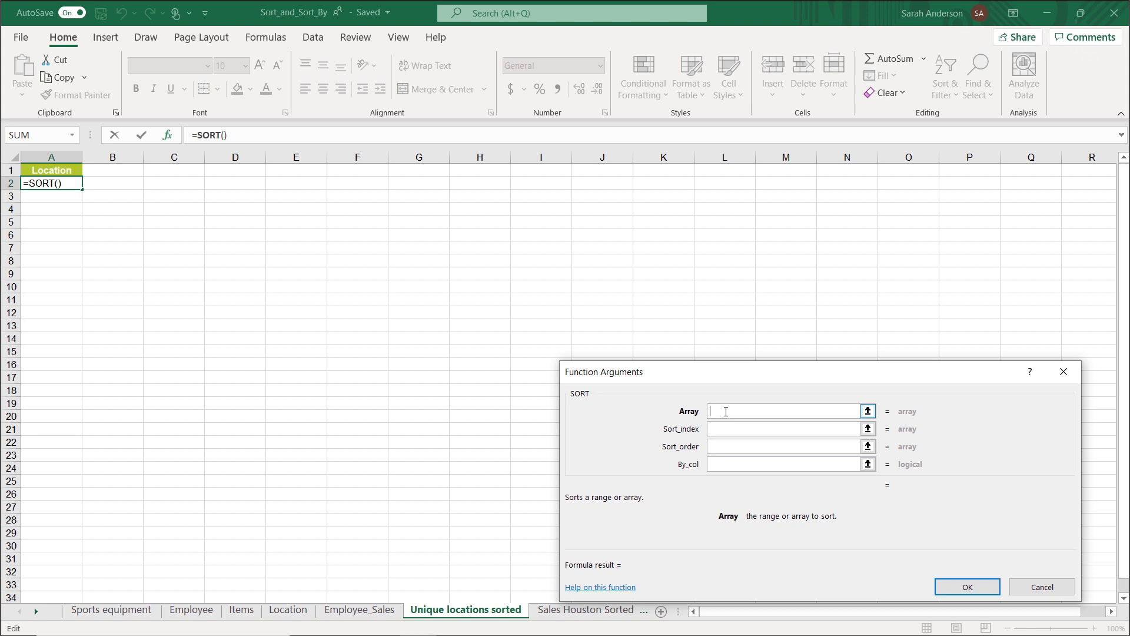
# Nest Unique() as the array of the SORT function and bring up the arguments of the nested UNIQUE function.
pyautogui.write('Unique')
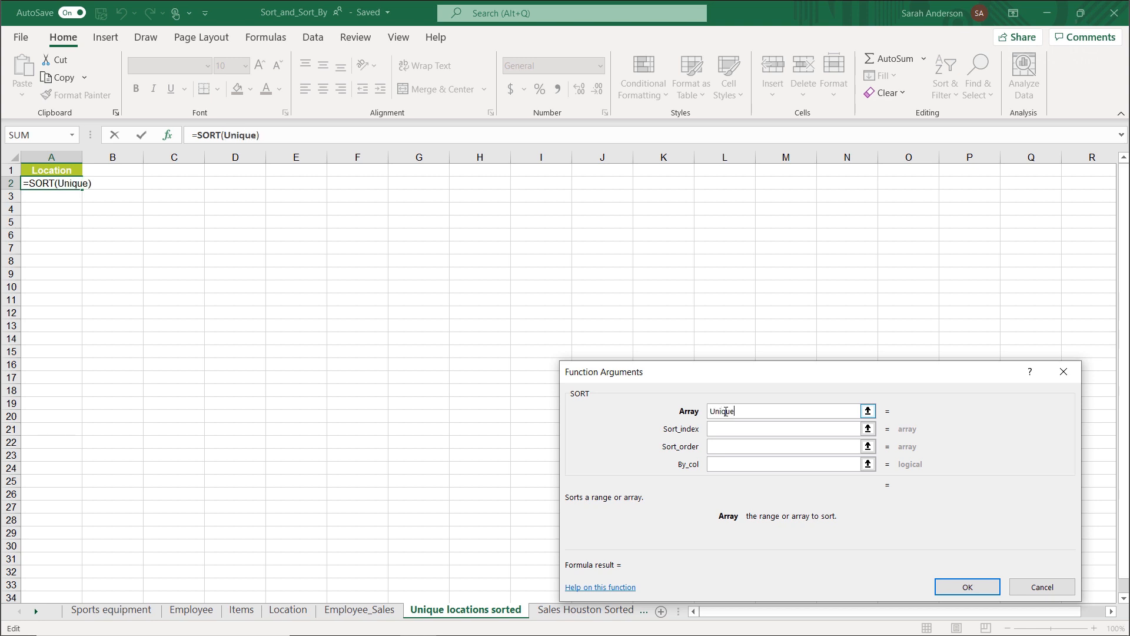
pyautogui.write('()')
pyautogui.click(238, 135)
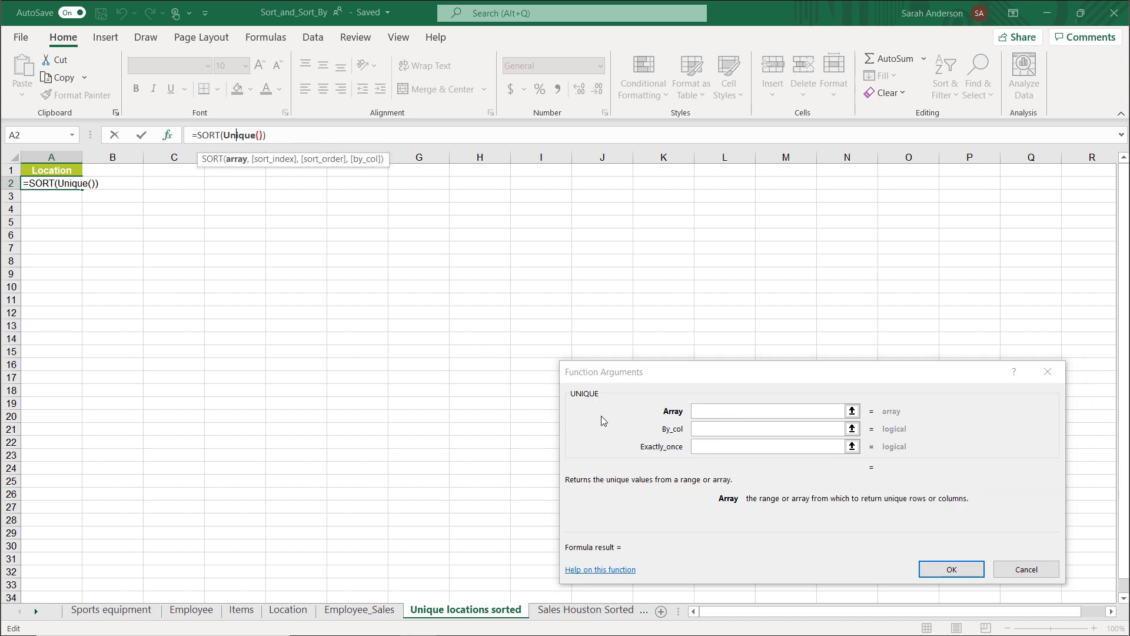
# Set UNIQUE's array to the Location column of the Sales table on the Sports equipment sheet and enter the formula.
pyautogui.click(714, 411)
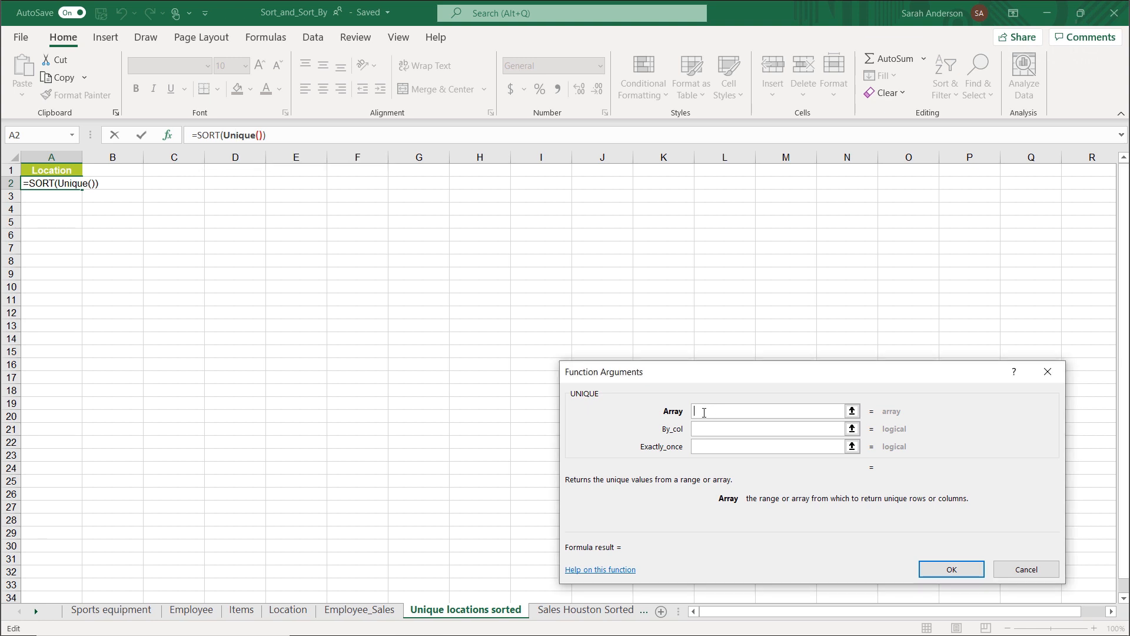
pyautogui.click(111, 613)
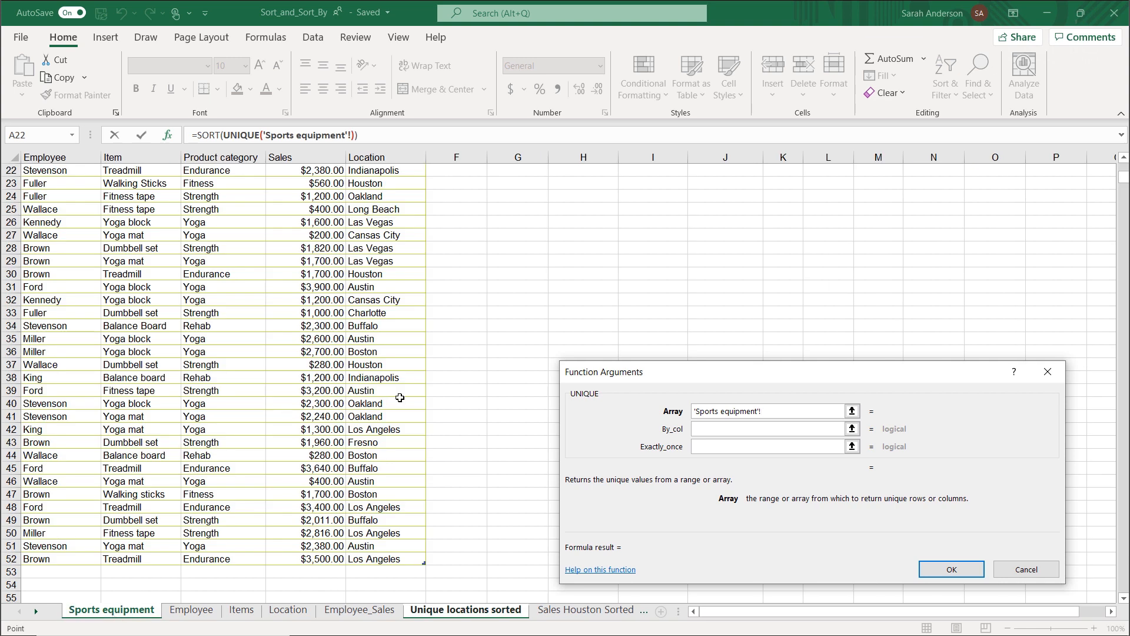
pyautogui.scroll(7, 399, 398)
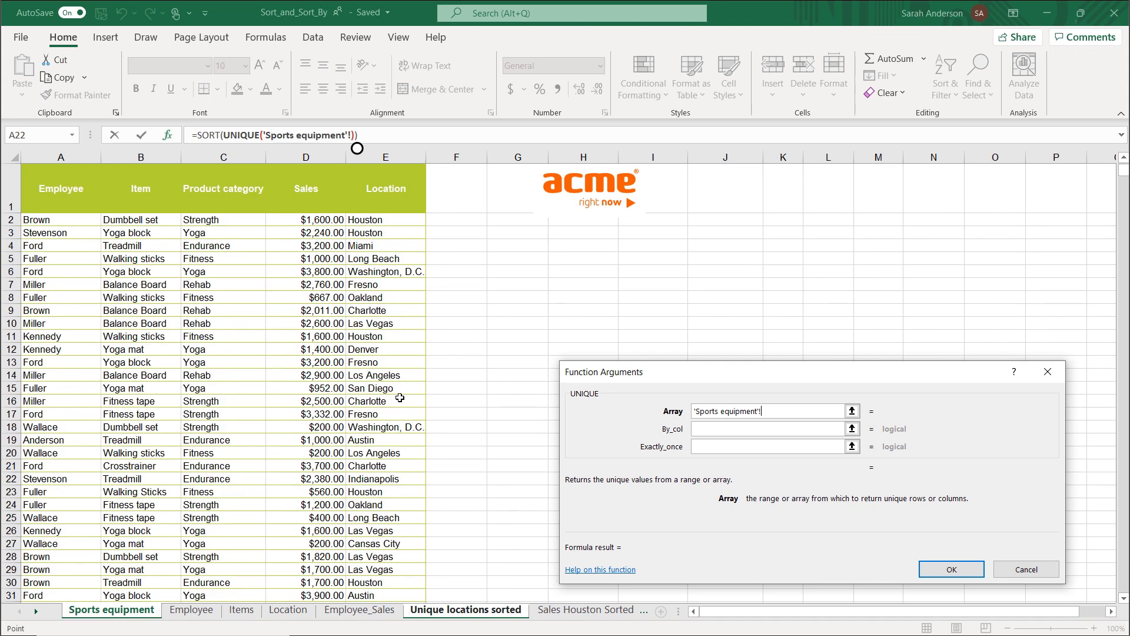
pyautogui.click(393, 219)
pyautogui.scroll(-7, 385, 389)
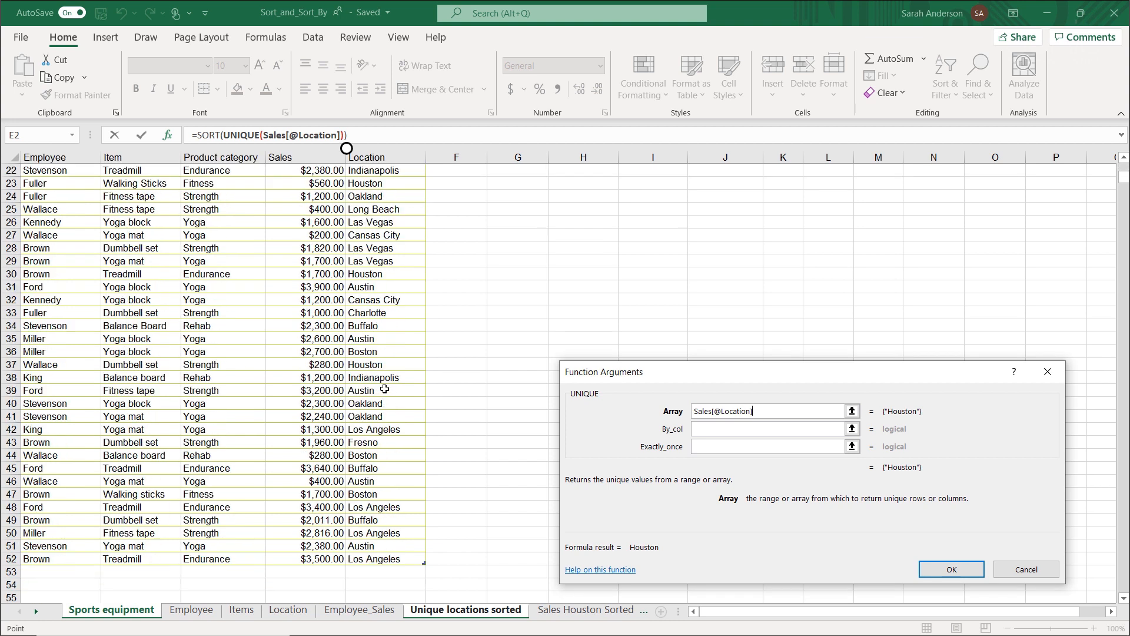
pyautogui.scroll(-2, 385, 390)
pyautogui.keyDown('shift'); pyautogui.click(383, 482); pyautogui.keyUp('shift')
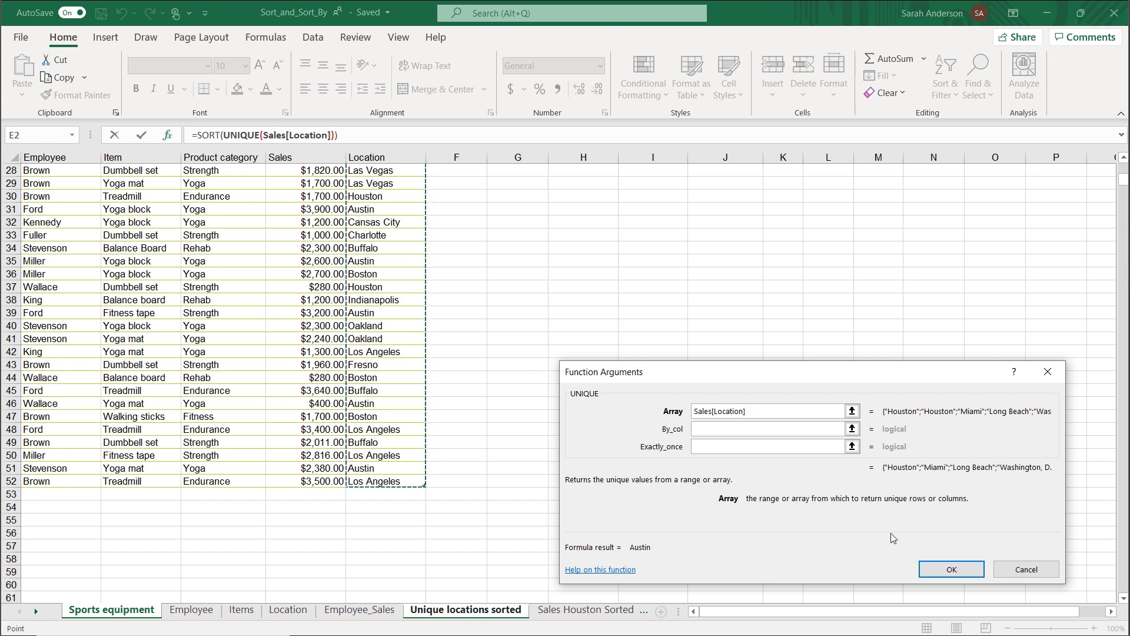
pyautogui.press('Return')
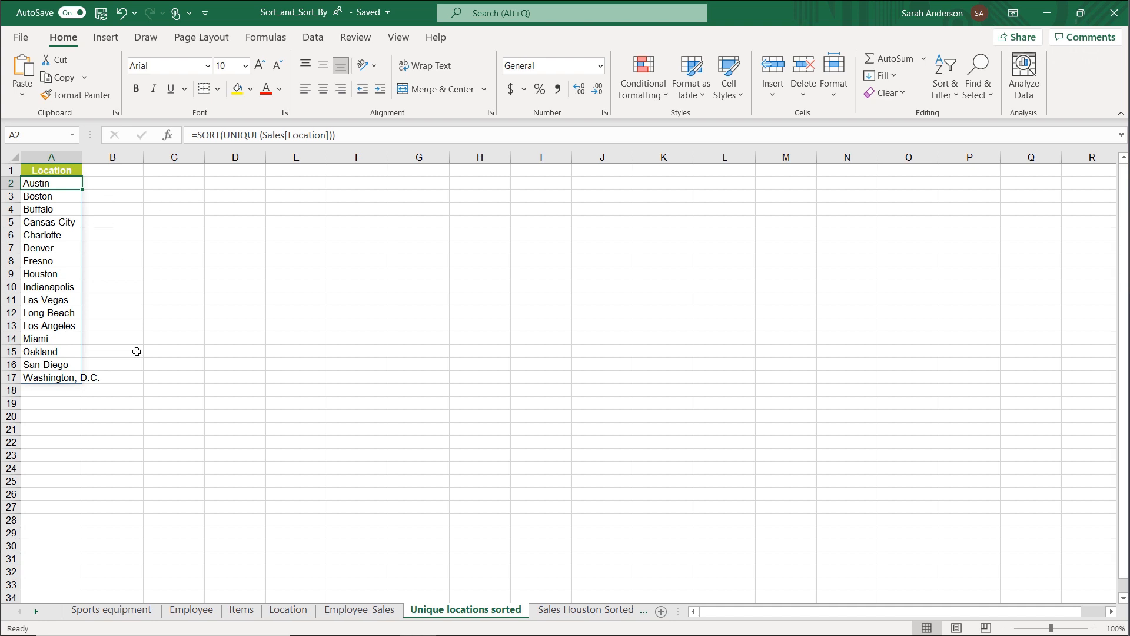
# Start a SORT function in A4 on the Sales Houston Sorted sheet and open its function arguments.
pyautogui.click(569, 610)
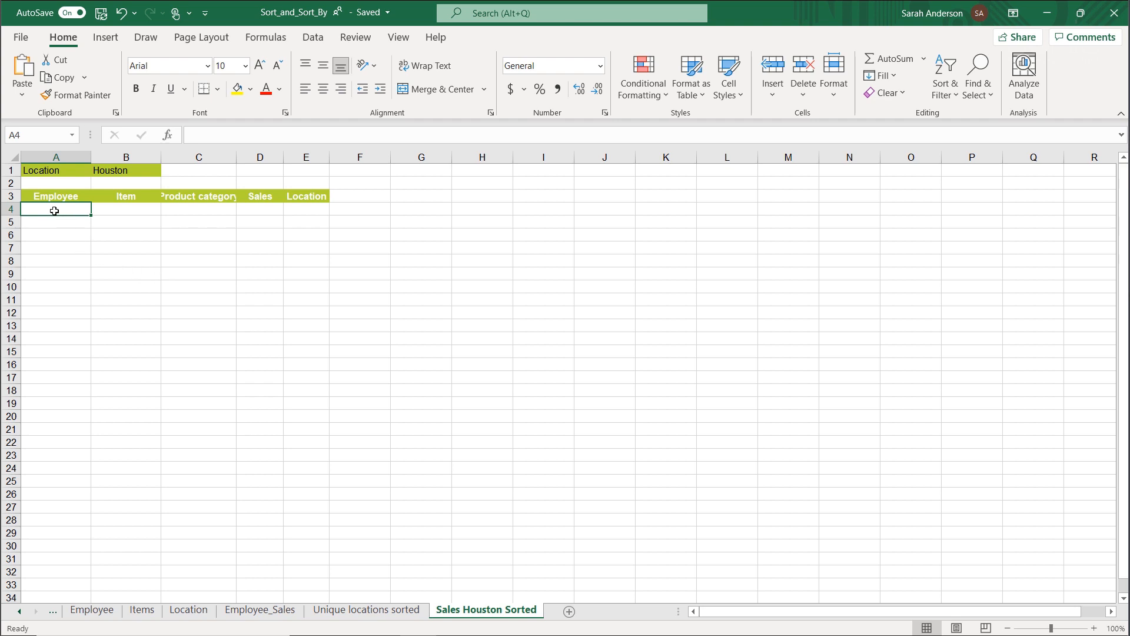
pyautogui.write('=sort')
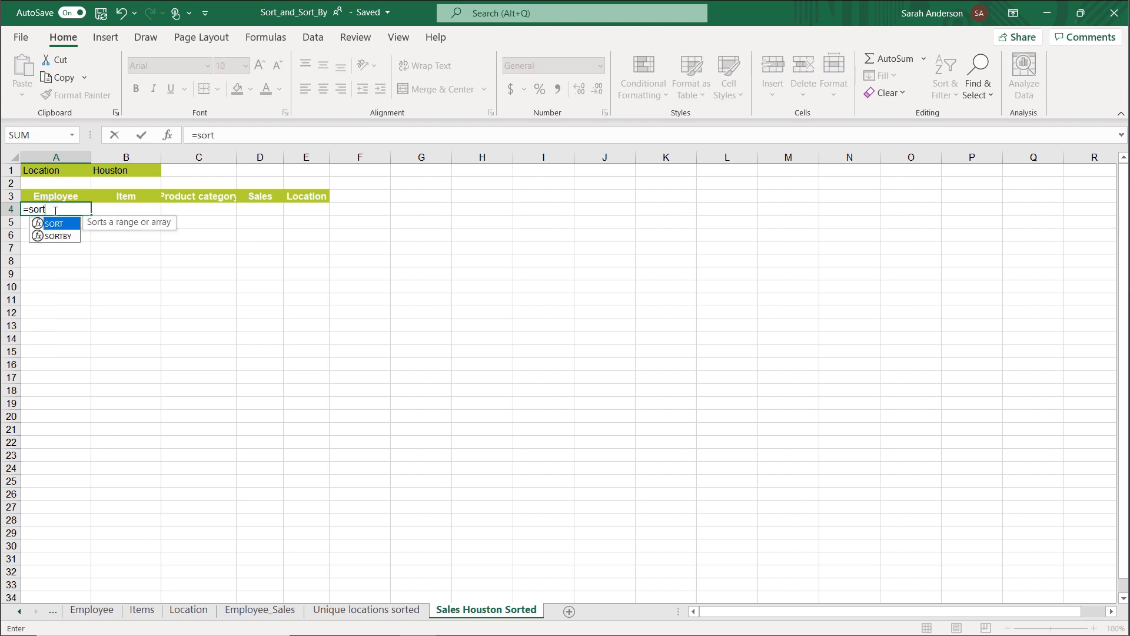
pyautogui.doubleClick(55, 225)
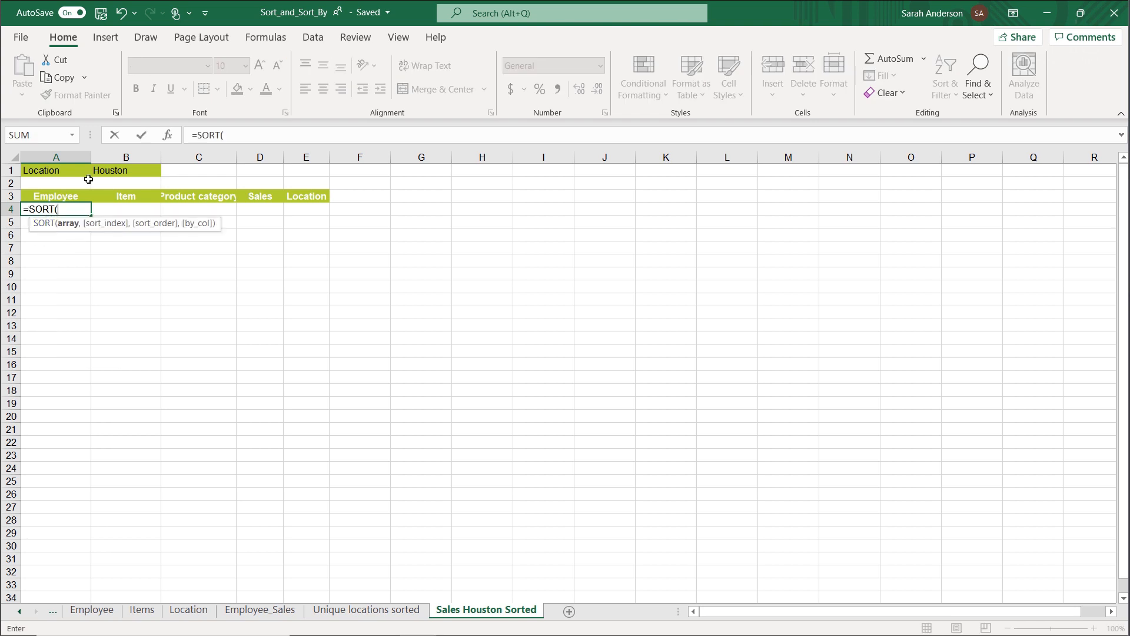
pyautogui.click(168, 135)
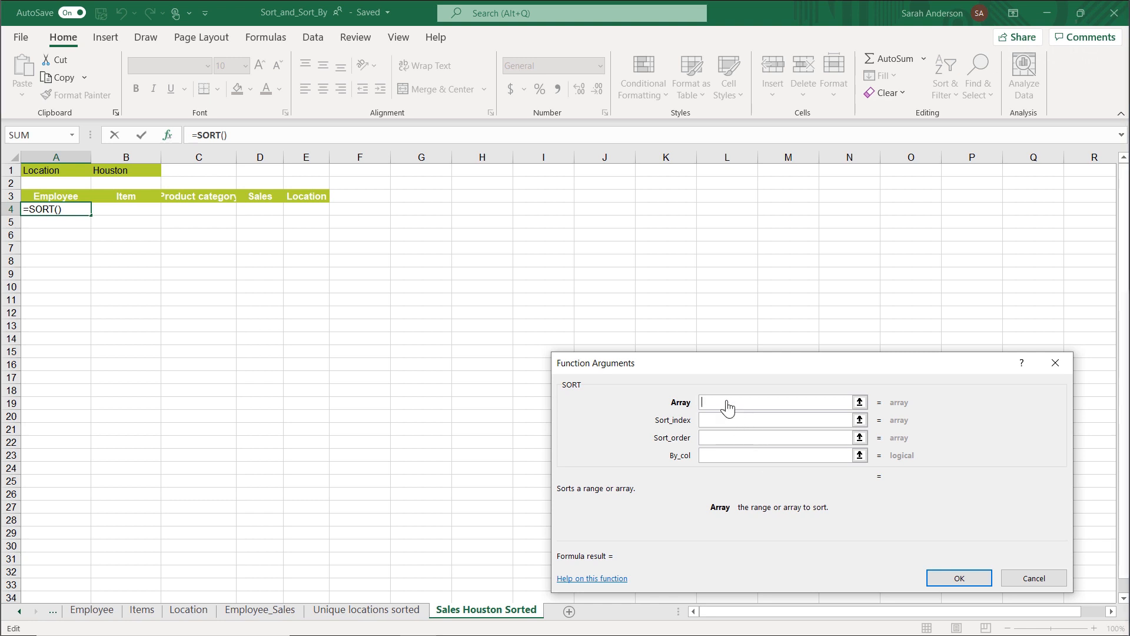
# Nest Filter() as the array of the SORT function and bring up the arguments of the nested FILTER function.
pyautogui.write('Filter()')
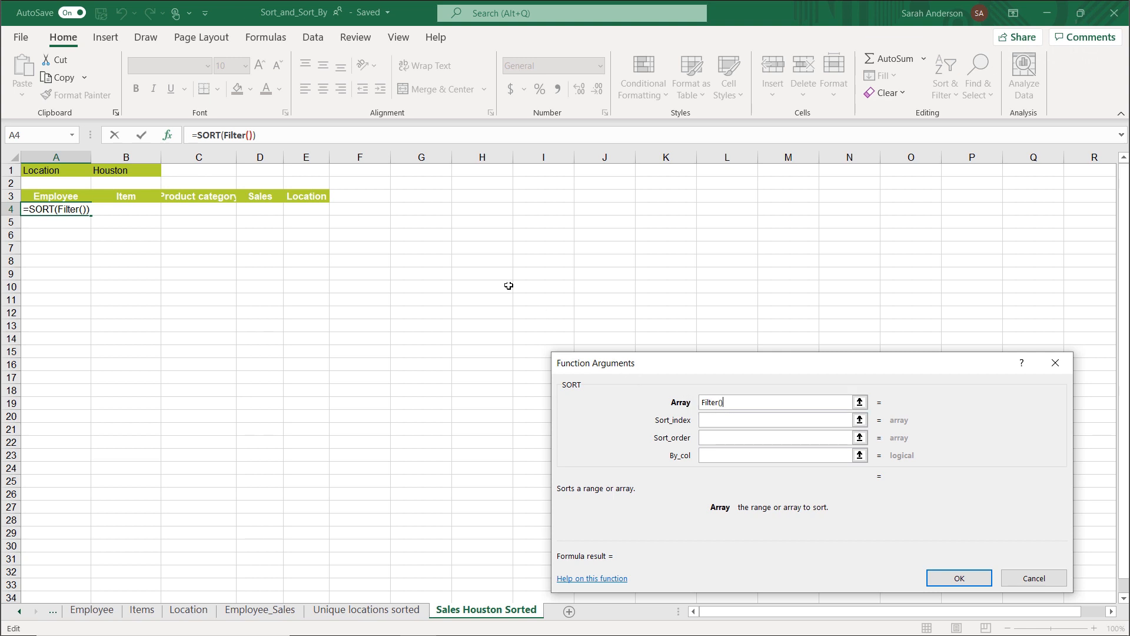
pyautogui.click(230, 135)
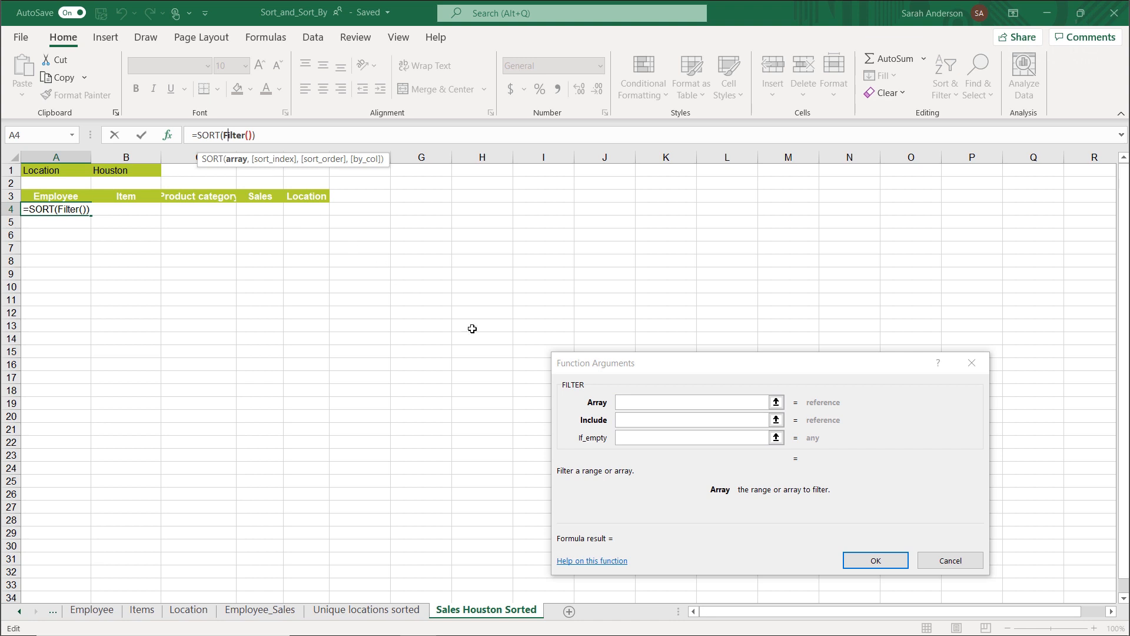
# Set FILTER's array to Sales and its include condition to Sales[Location]= the location in cell B1 of the Sales Houston Sorted sheet.
pyautogui.click(642, 402)
pyautogui.write('Sales')
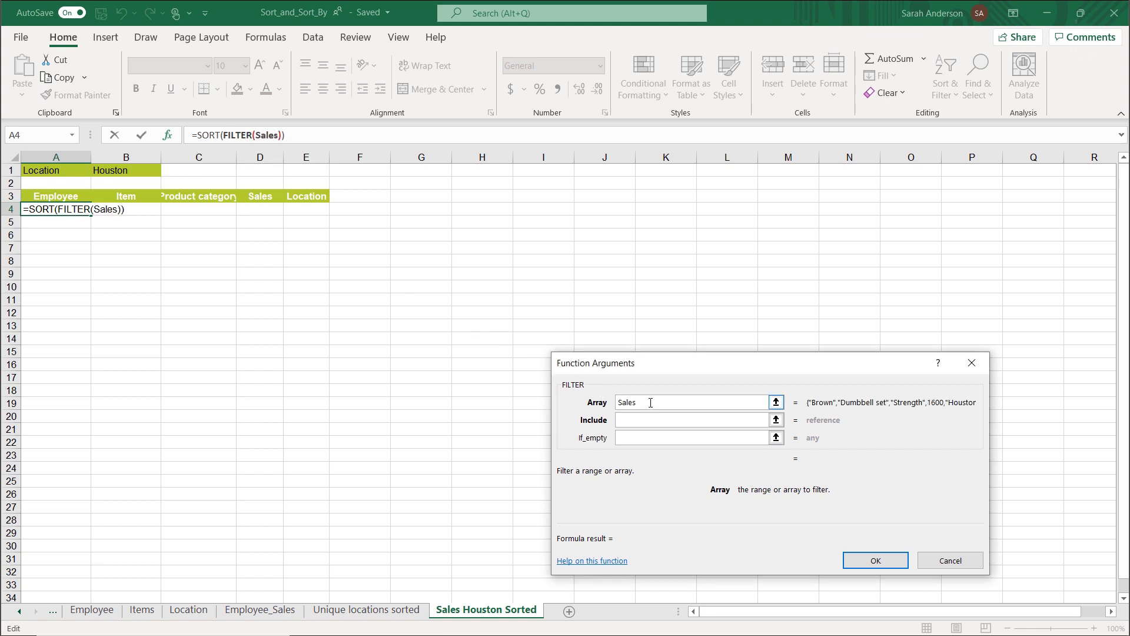
pyautogui.click(643, 418)
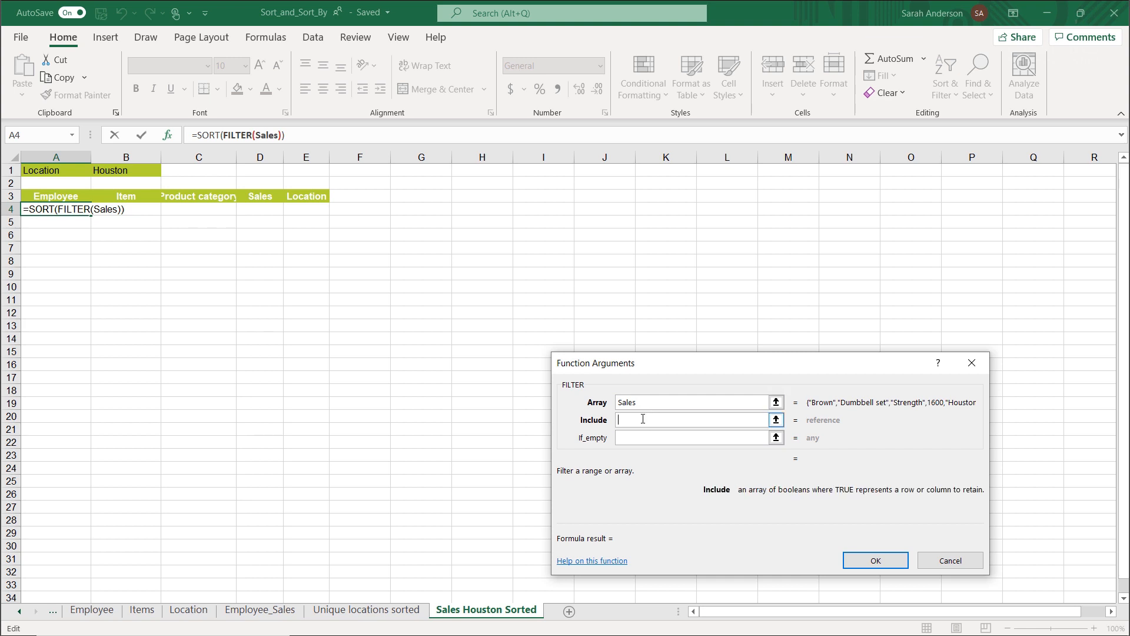
pyautogui.write('Sales[Location]=')
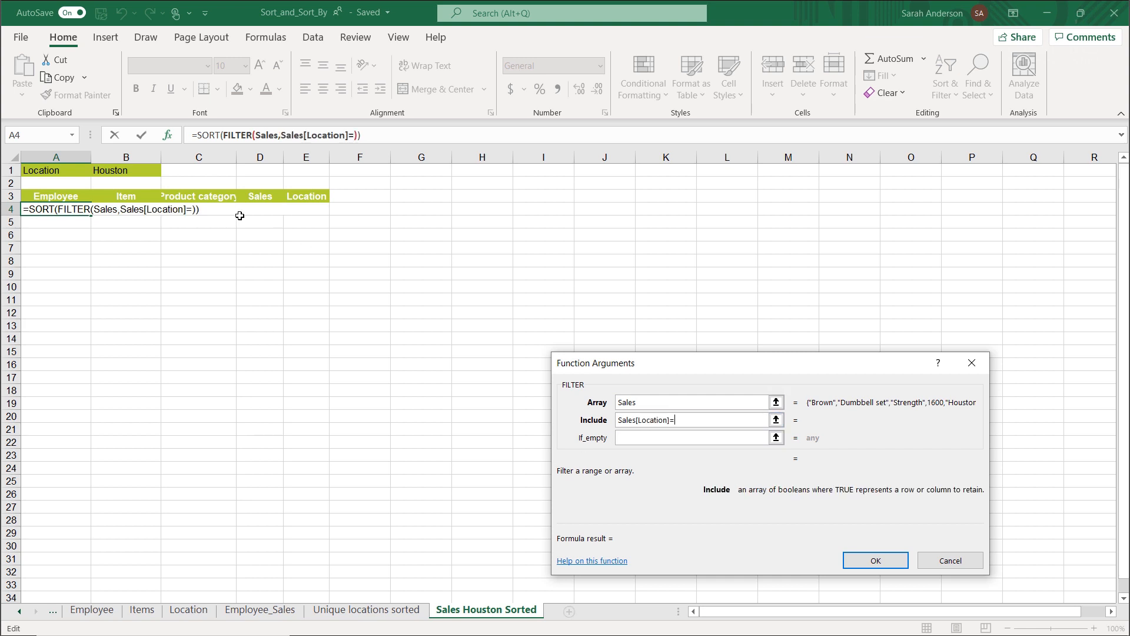
pyautogui.click(129, 169)
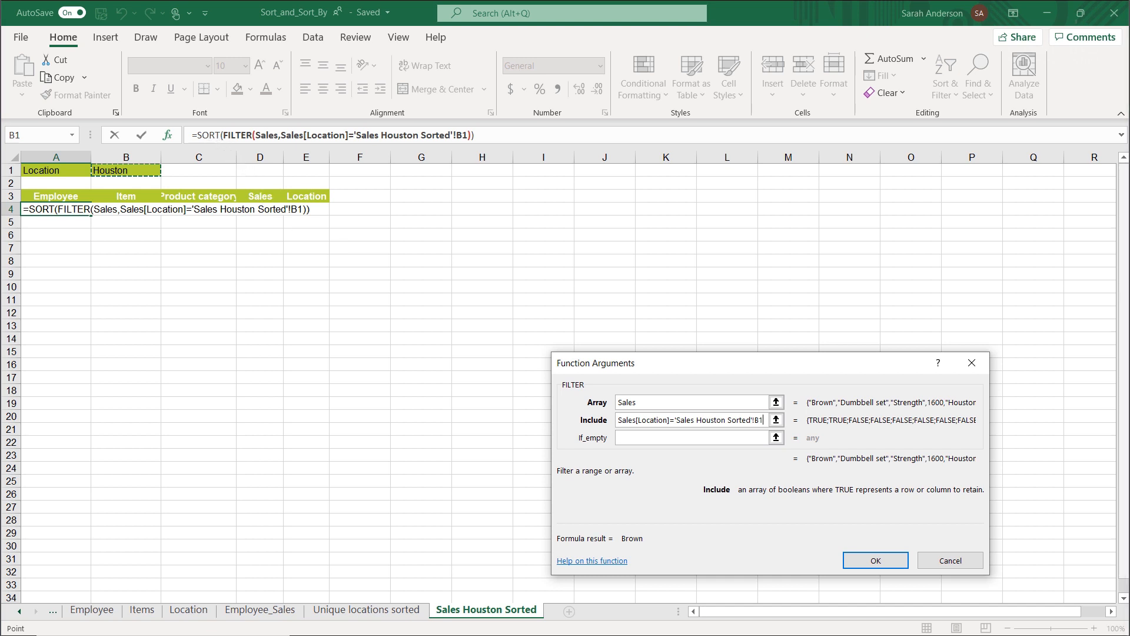
# Return to the outer SORT function's arguments, set the sort index to 4 and enter the formula.
pyautogui.click(214, 137)
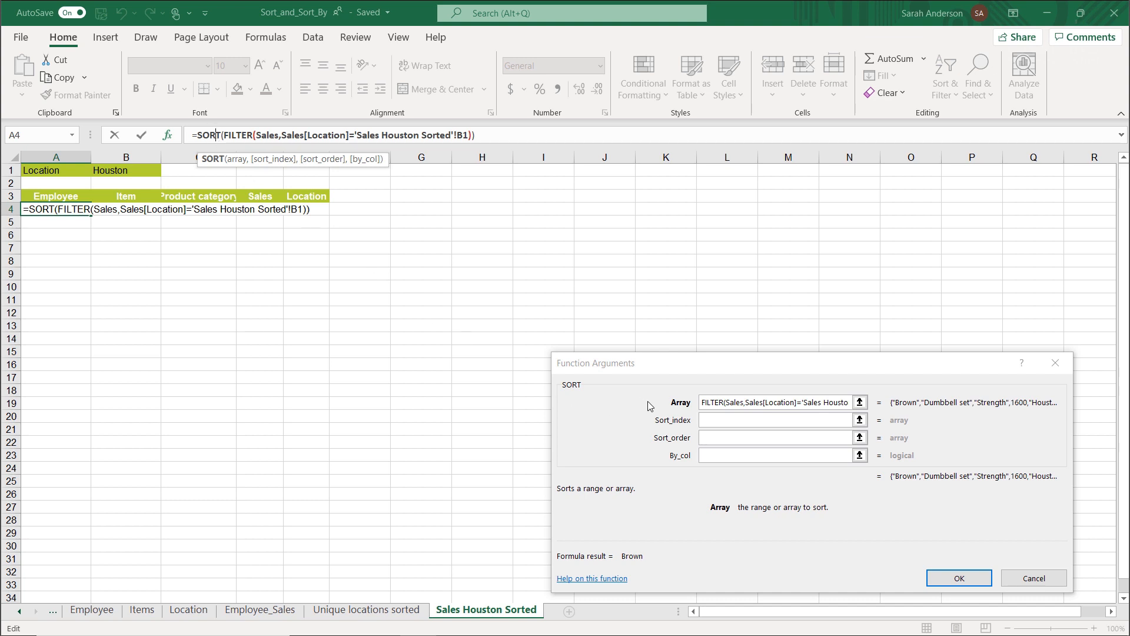
pyautogui.click(716, 420)
pyautogui.write('4')
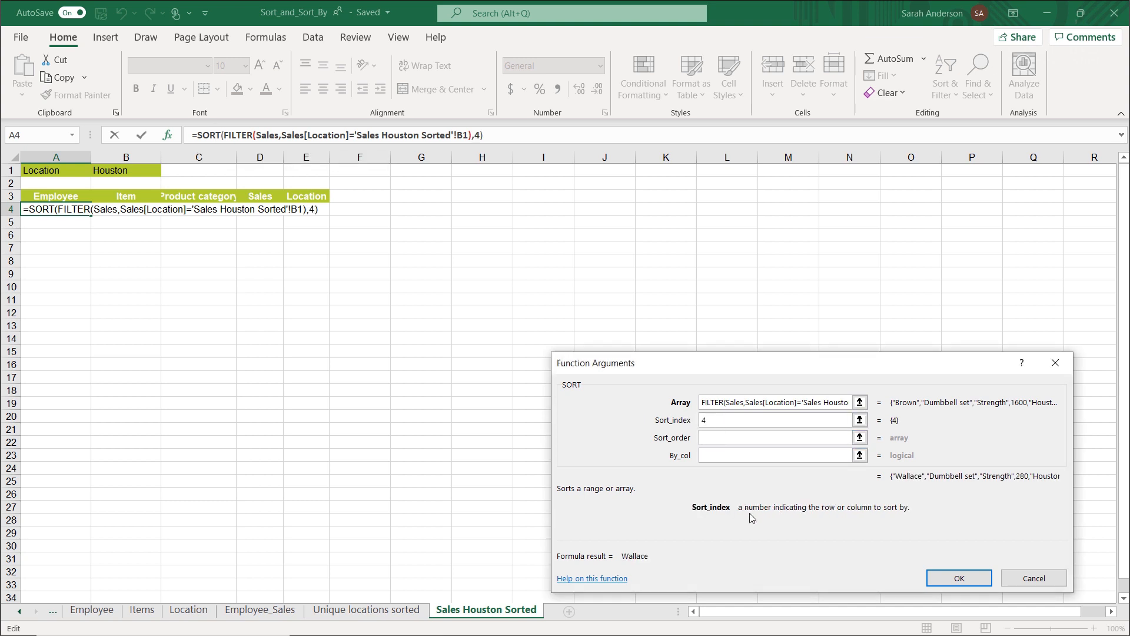
pyautogui.click(959, 579)
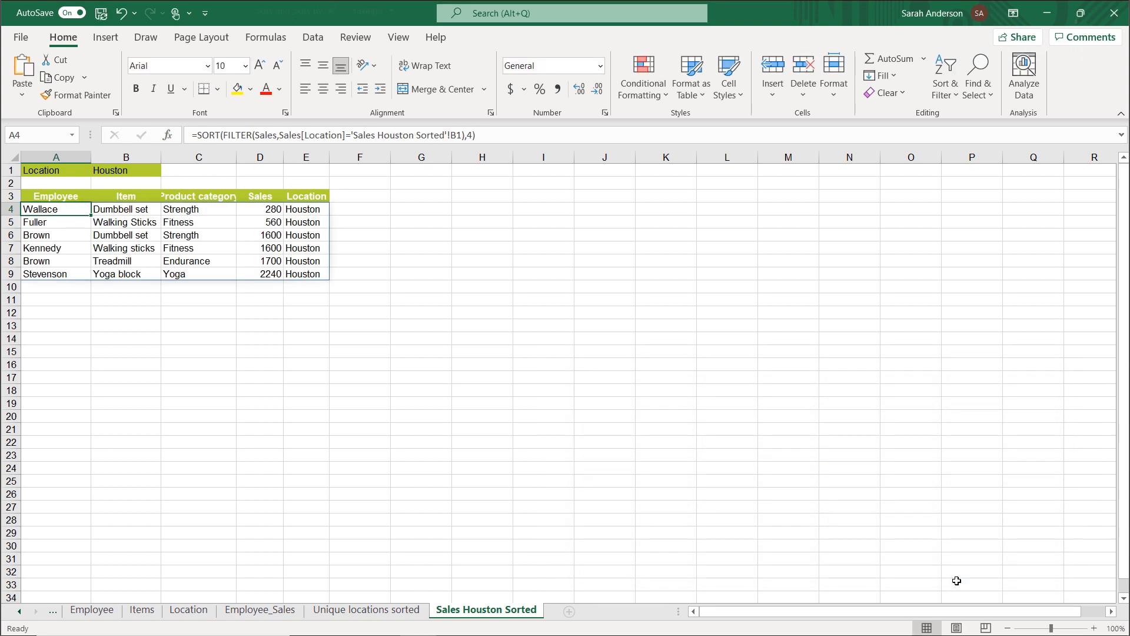
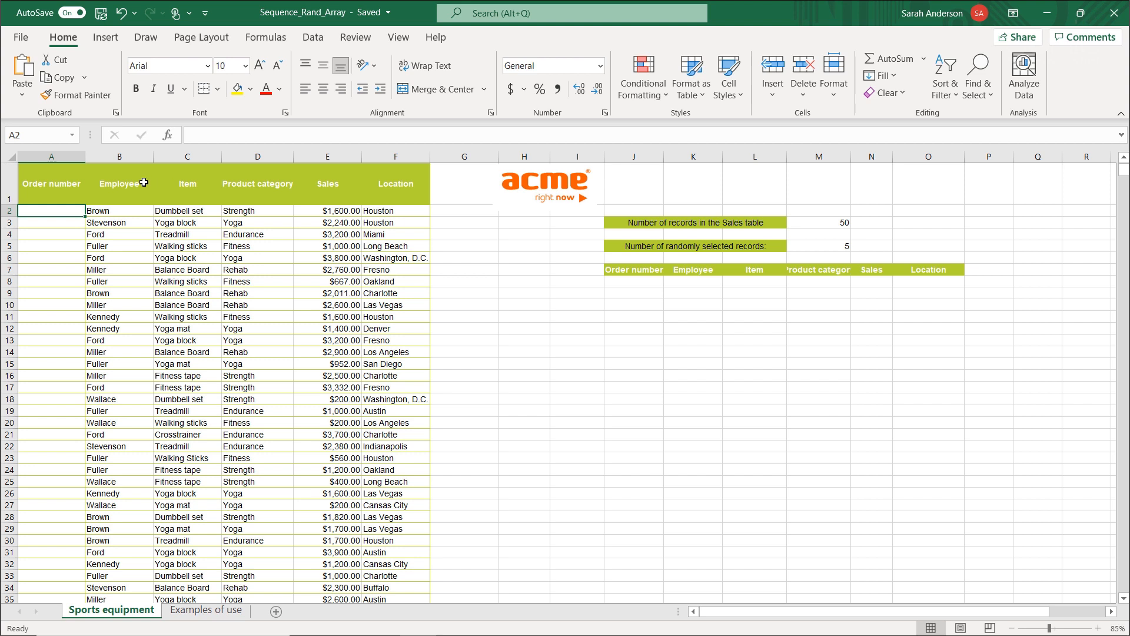
# Number the orders with a SEQUENCE function in A2 that takes its rows argument from M3, the number of Sales table records.
pyautogui.click(62, 156)
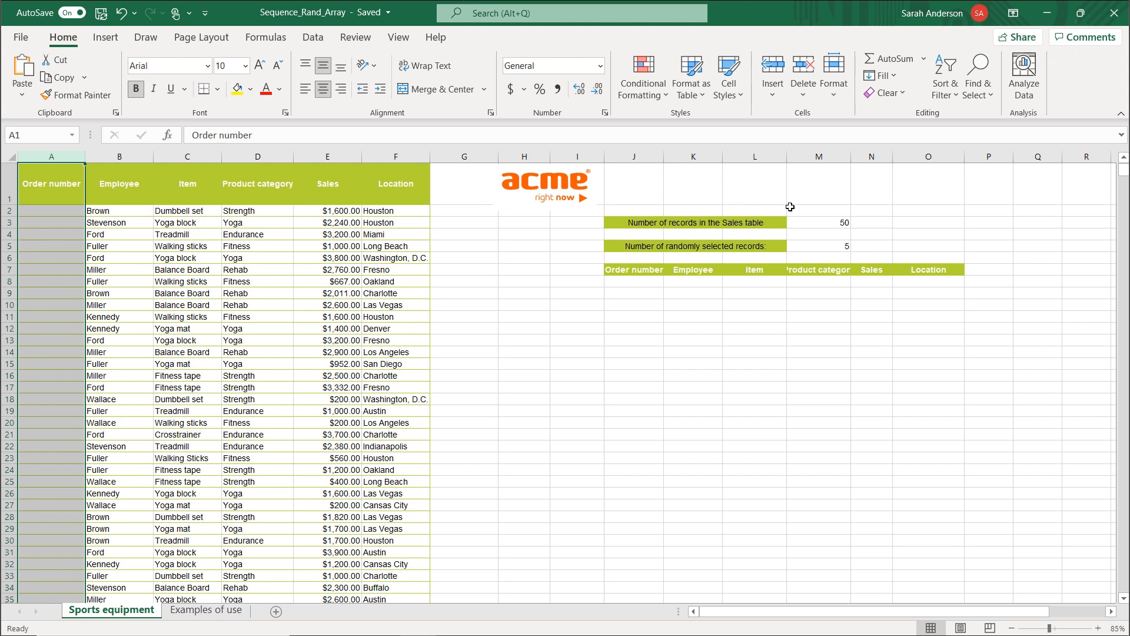
pyautogui.click(812, 222)
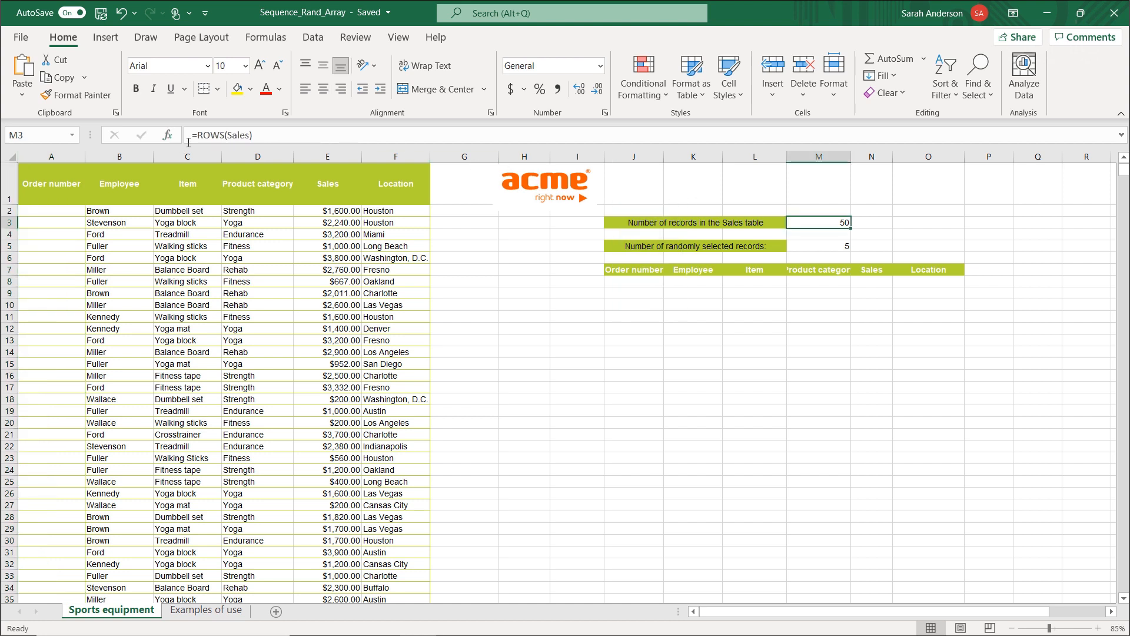
pyautogui.click(59, 215)
pyautogui.write('=seq')
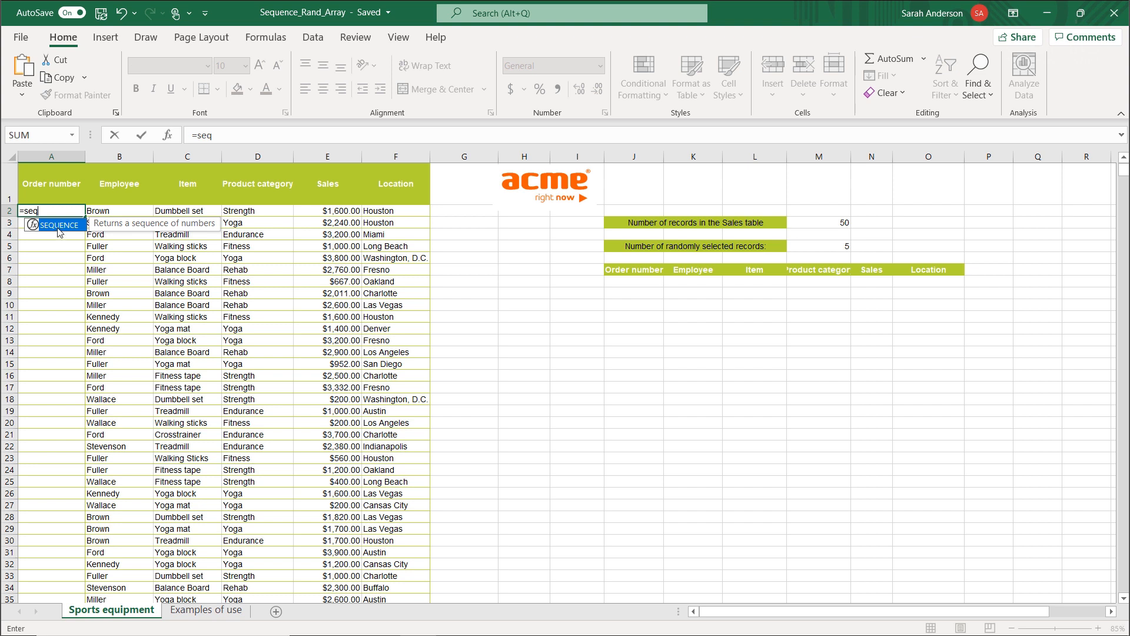
pyautogui.doubleClick(59, 228)
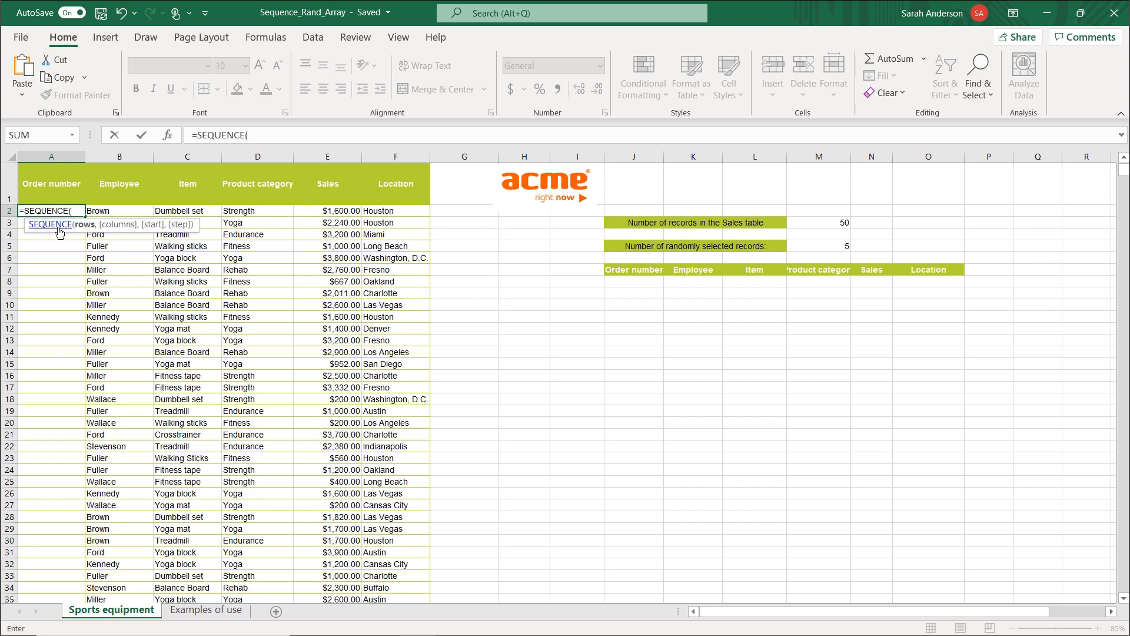
pyautogui.click(168, 136)
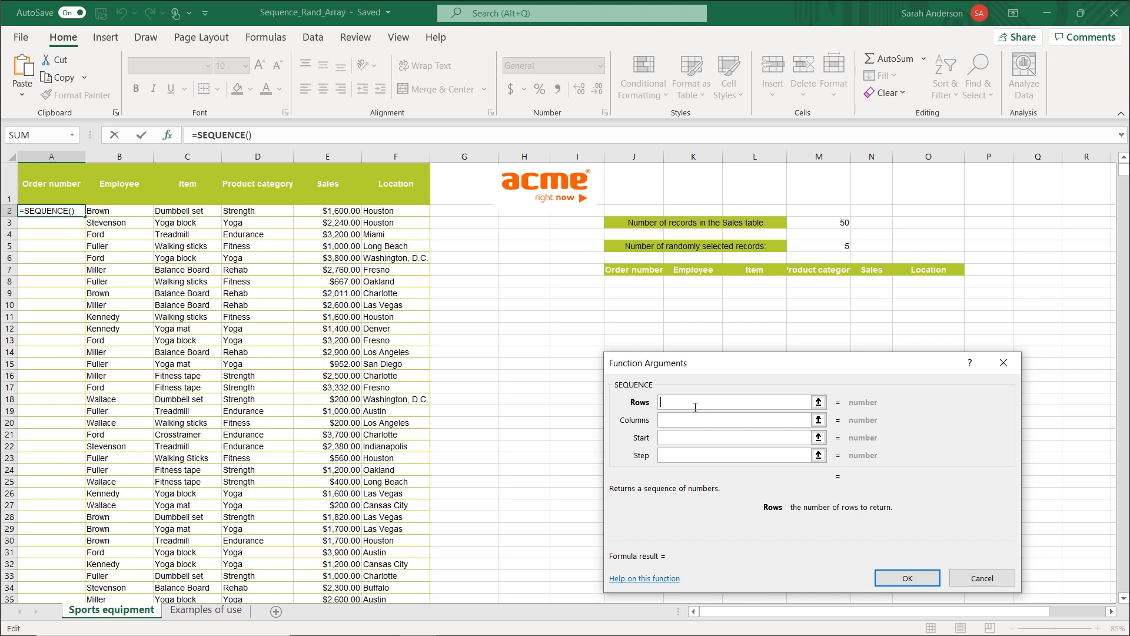
pyautogui.click(828, 224)
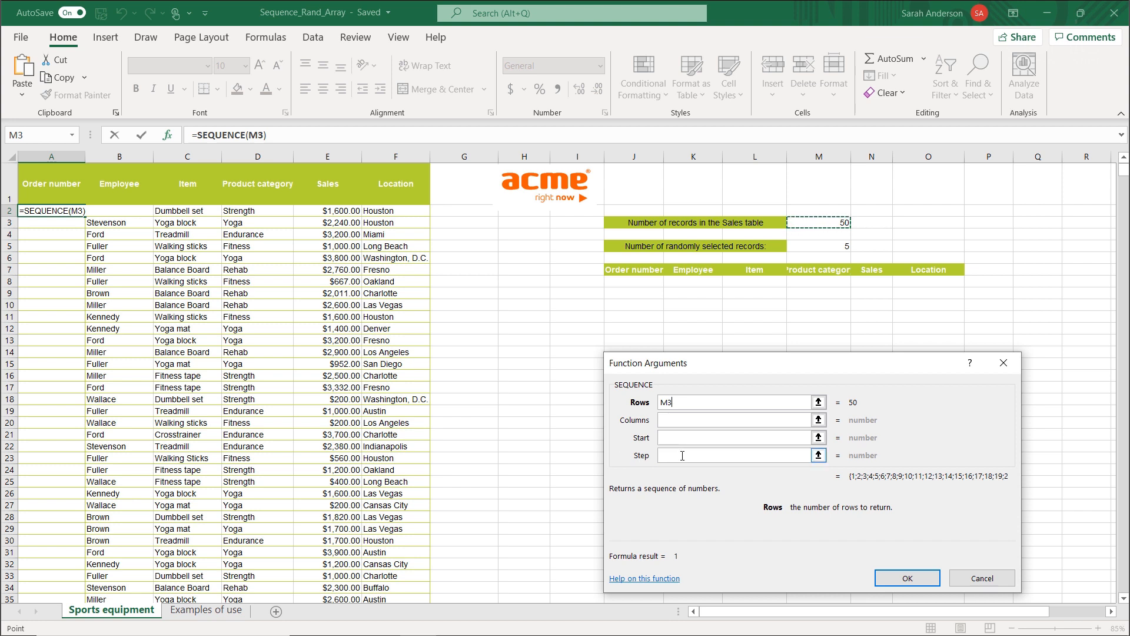
pyautogui.click(908, 578)
# Add two records beneath the Sales table by entering employee surnames in B52 and B53.
pyautogui.click(47, 397)
pyautogui.scroll(-6, 47, 397)
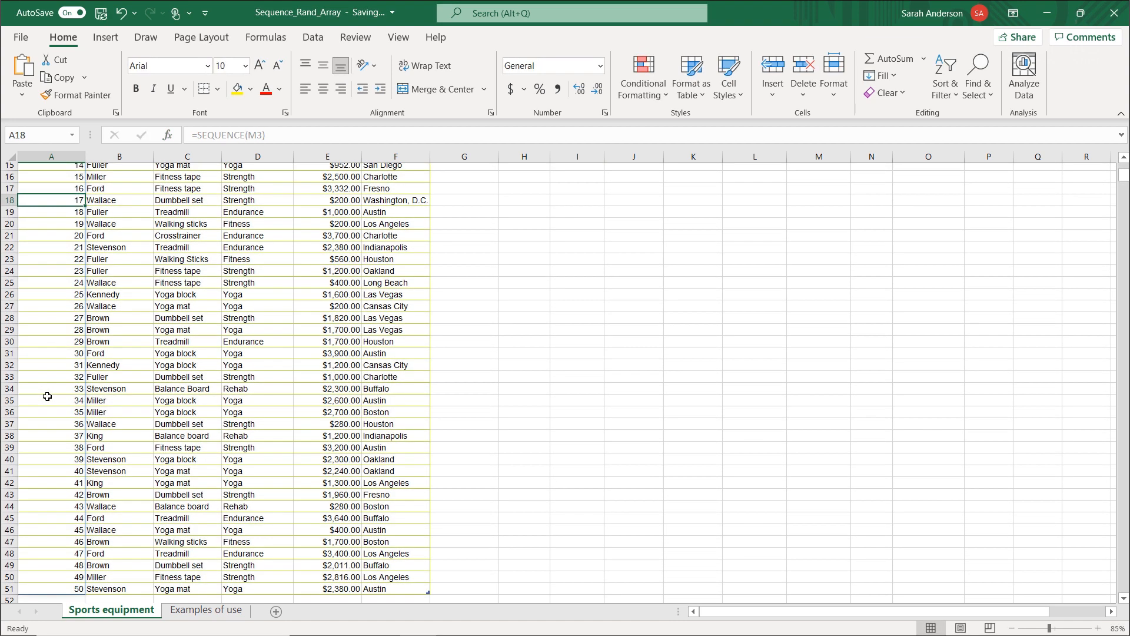
pyautogui.scroll(6, 57, 514)
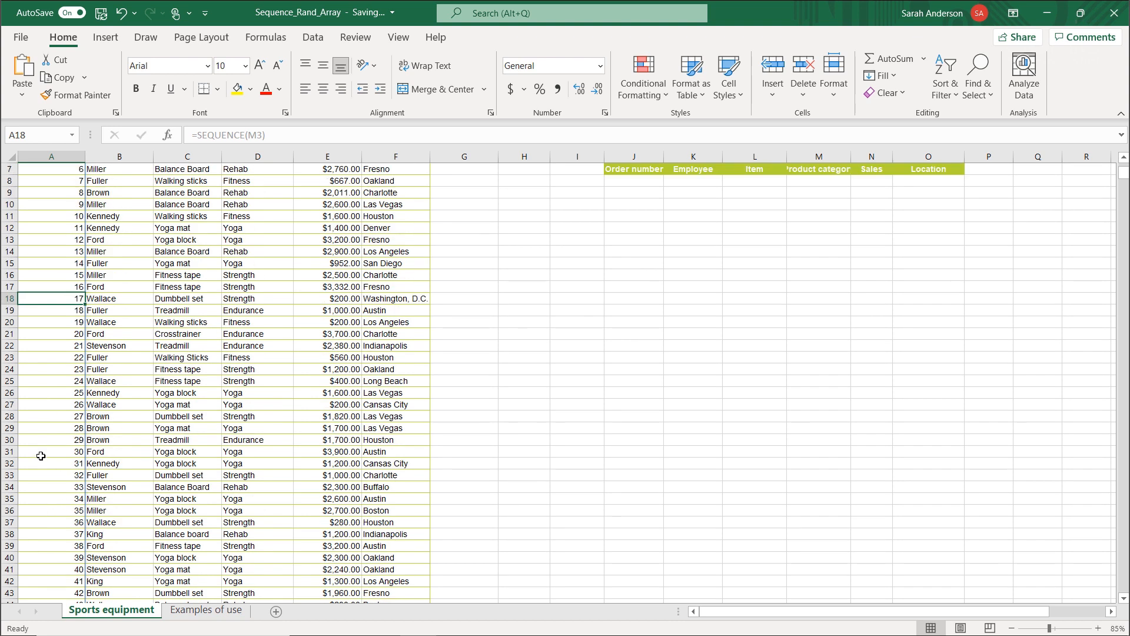
pyautogui.scroll(-7, 69, 280)
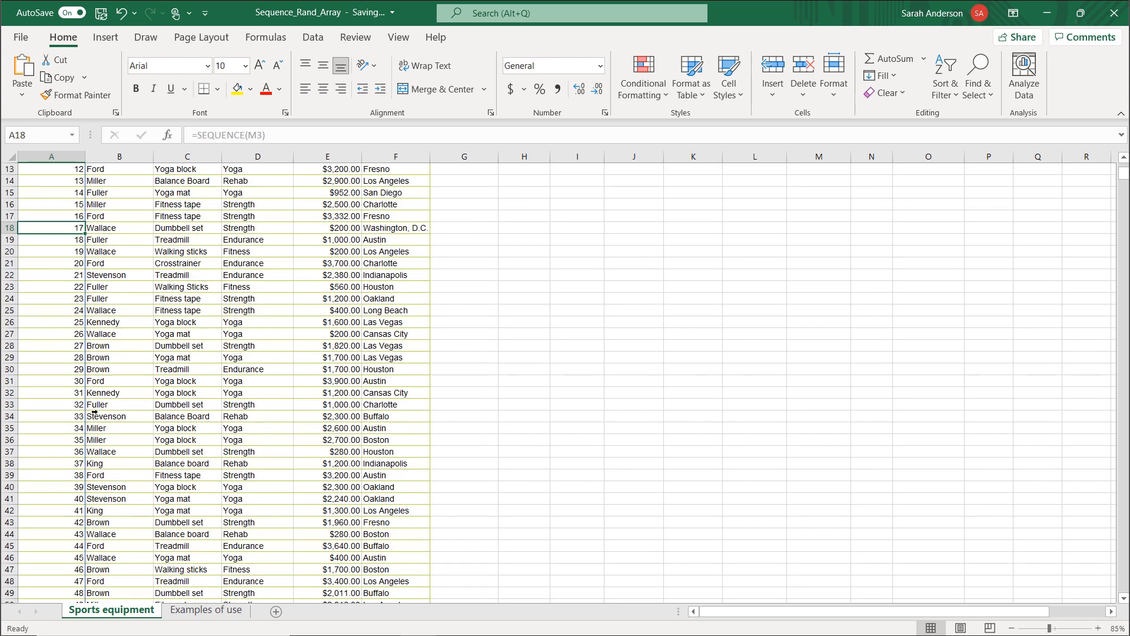
pyautogui.scroll(-2, 92, 416)
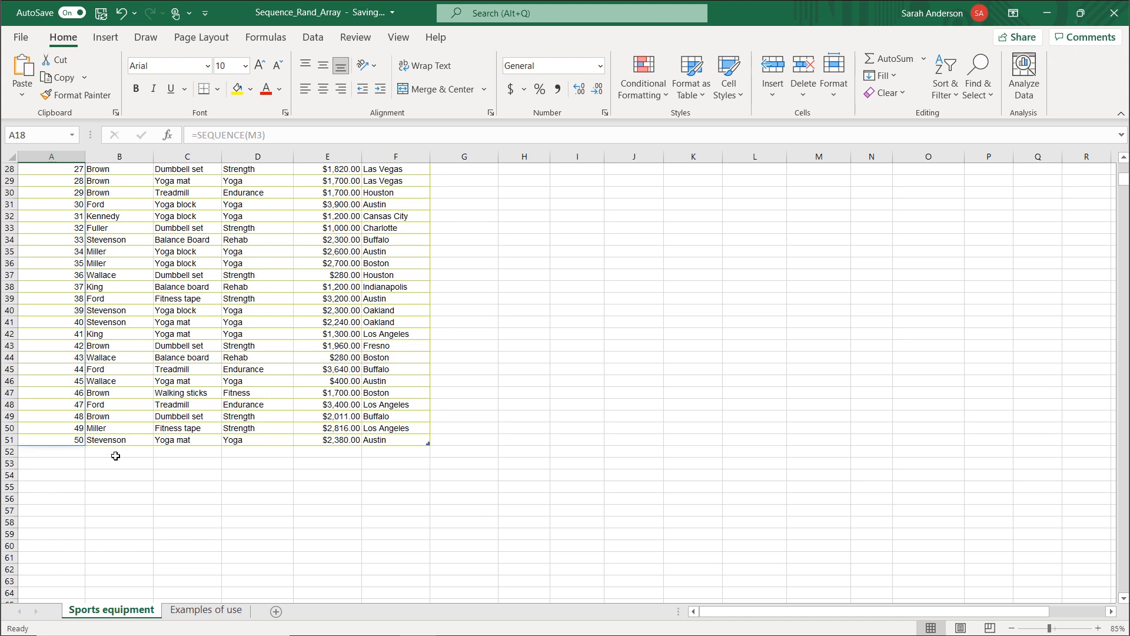
pyautogui.click(116, 454)
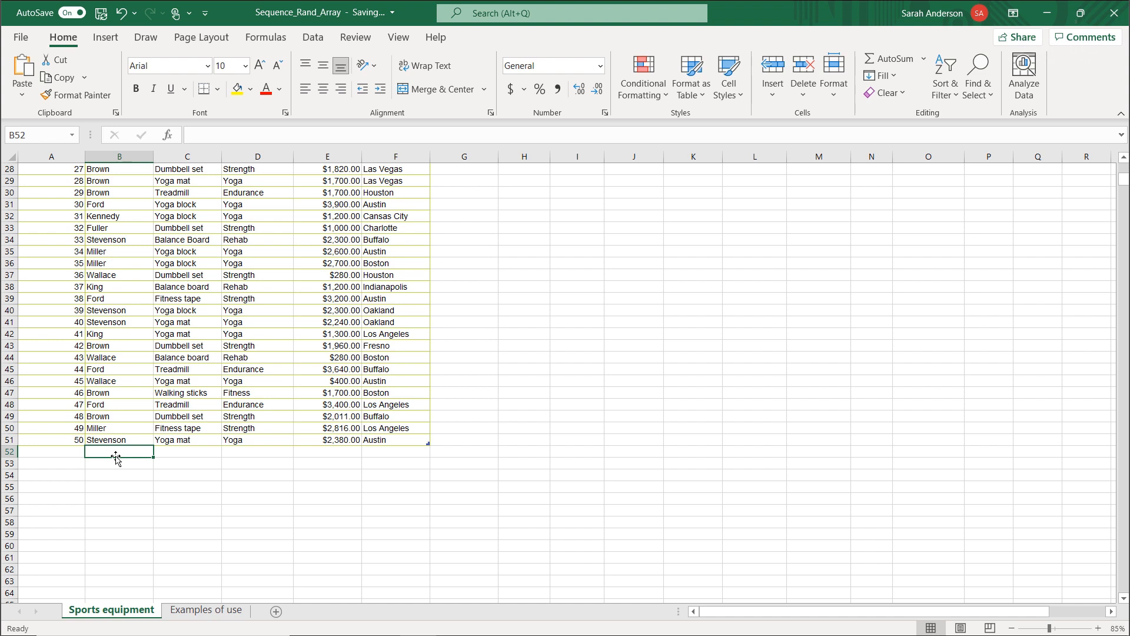
pyautogui.write('Miller')
pyautogui.press('Return')
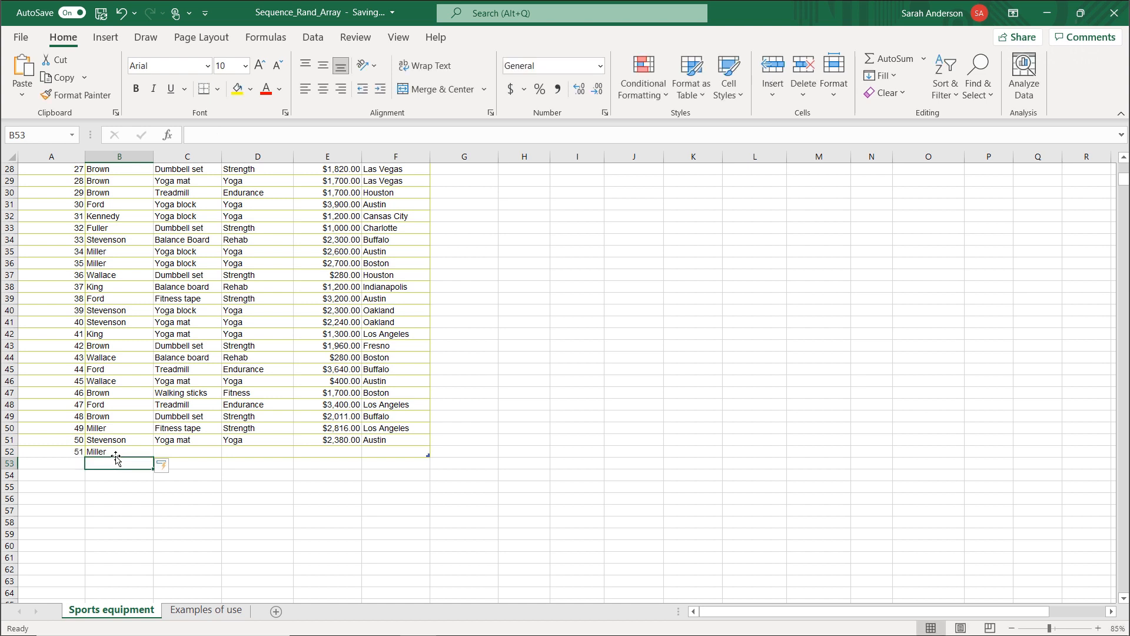
pyautogui.write('Thomas')
pyautogui.press('Return')
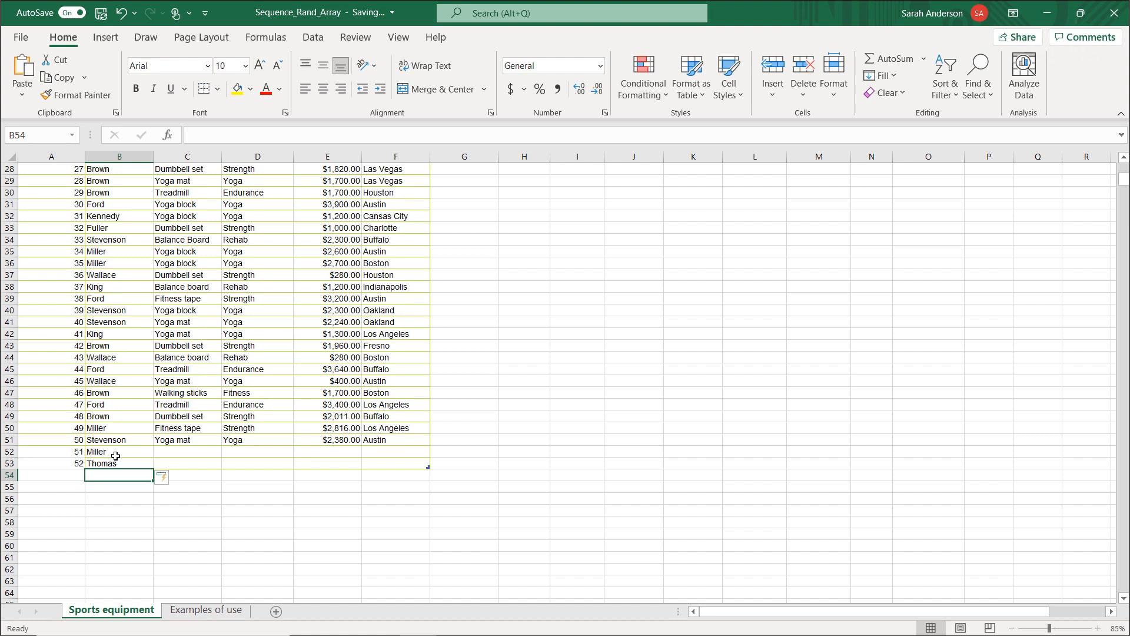
# Undo the two added employee records beneath the Sales table and clear cell B52.
pyautogui.hotkey('ctrl', 'z')
pyautogui.hotkey('ctrl', 'z')
pyautogui.hotkey('ctrl', 'z')
pyautogui.press('Delete')
# Enter a SEQUENCE function in H2 with ROWS(Sales) nested as its rows argument.
pyautogui.moveTo(1124, 179); pyautogui.dragTo(1125, 168)
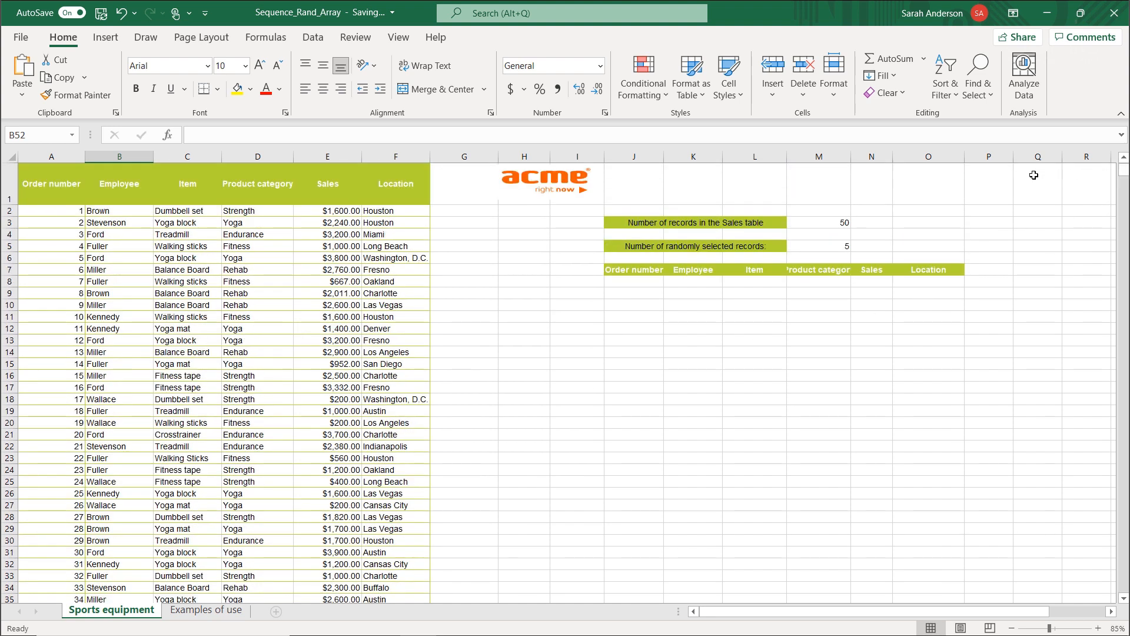
pyautogui.click(533, 213)
pyautogui.write('=seq')
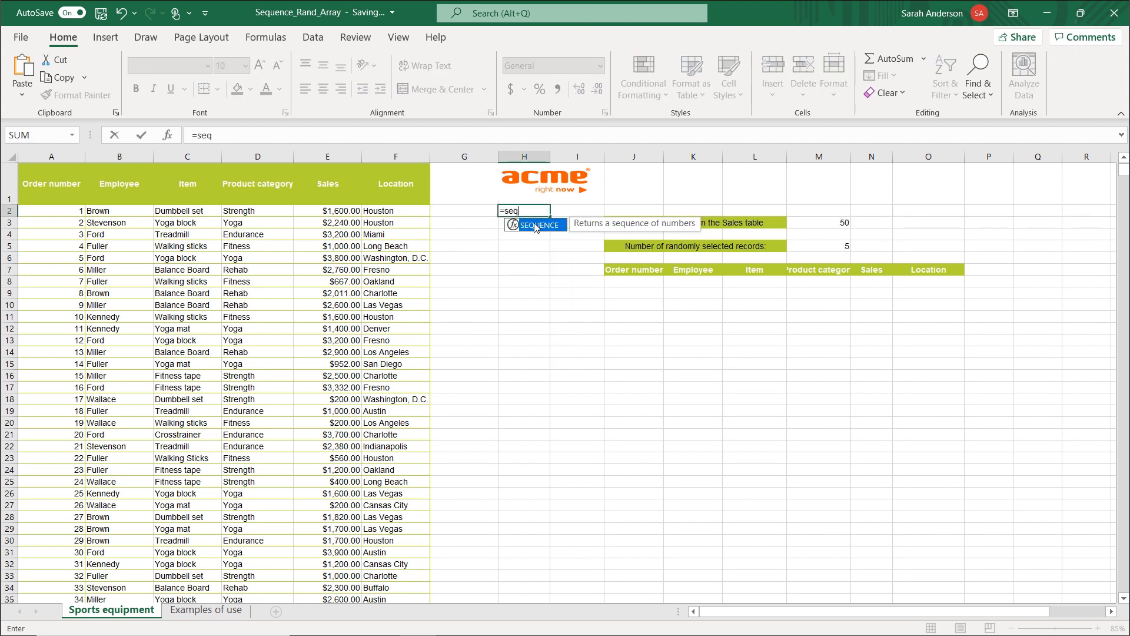
pyautogui.doubleClick(536, 225)
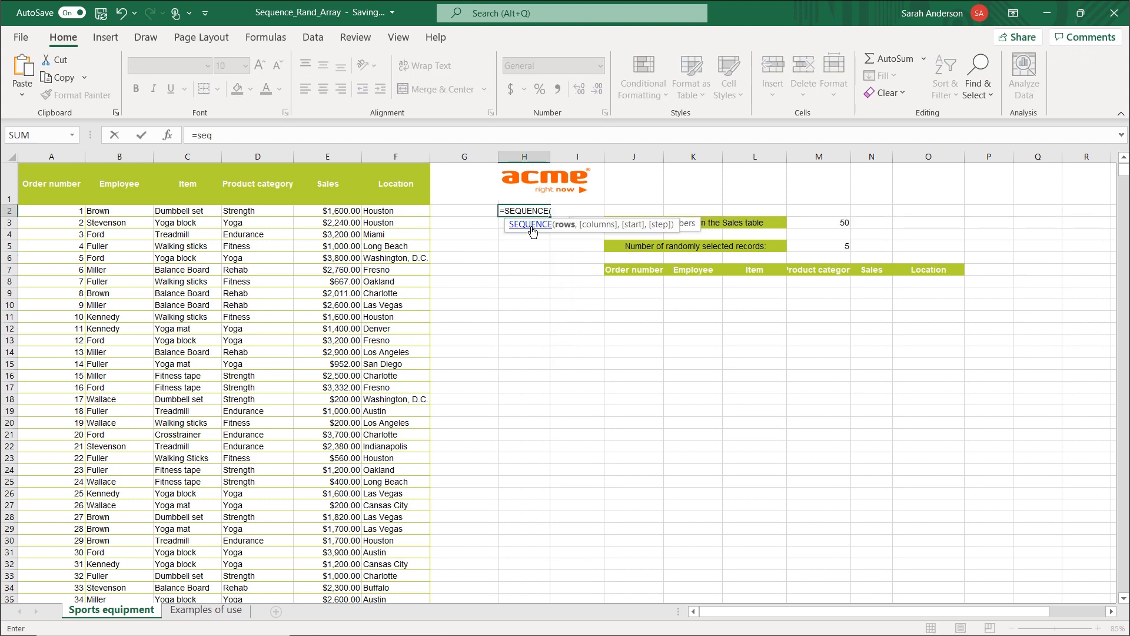
pyautogui.click(168, 134)
pyautogui.click(674, 401)
pyautogui.write('rows(sal')
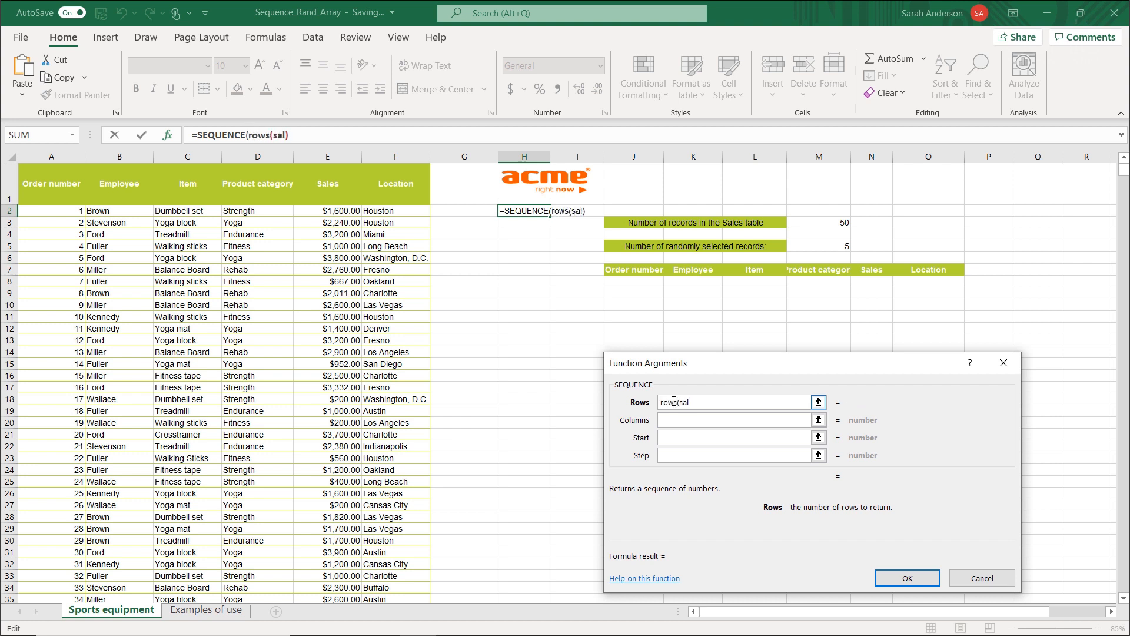
pyautogui.write('es)')
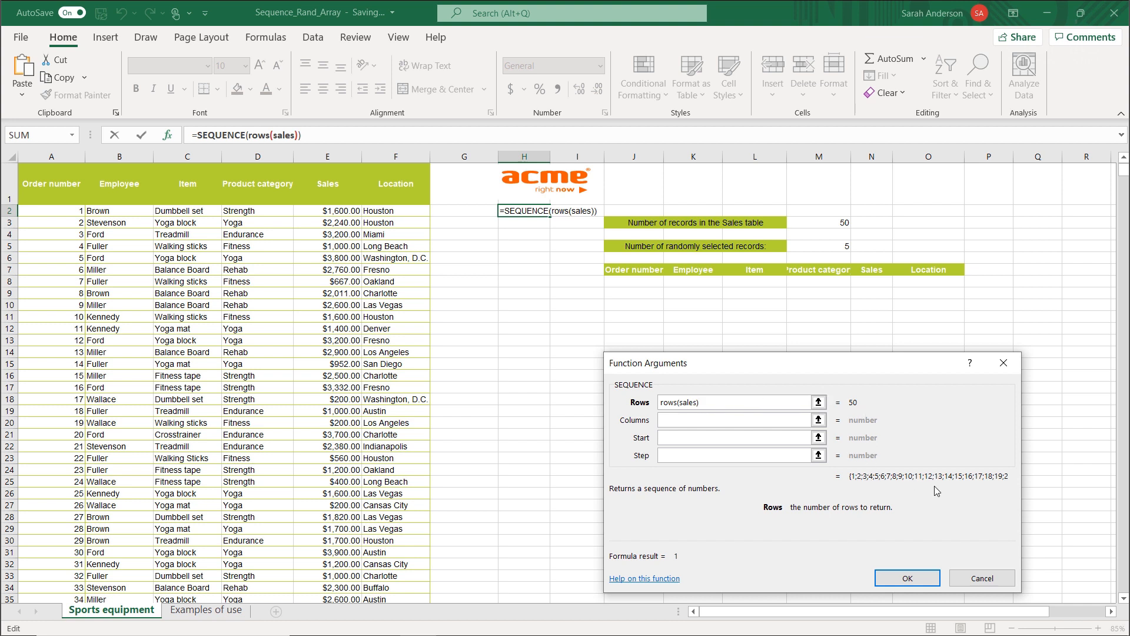
pyautogui.click(907, 579)
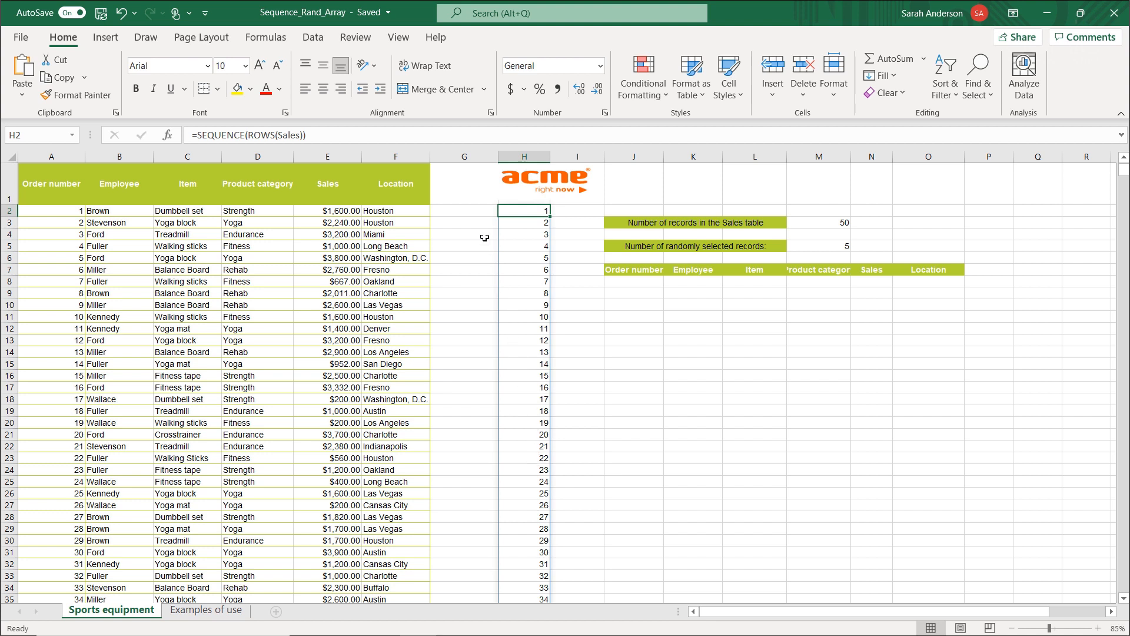
# Remove the SEQUENCE formula from H2 beside the Sales table.
pyautogui.click(472, 154)
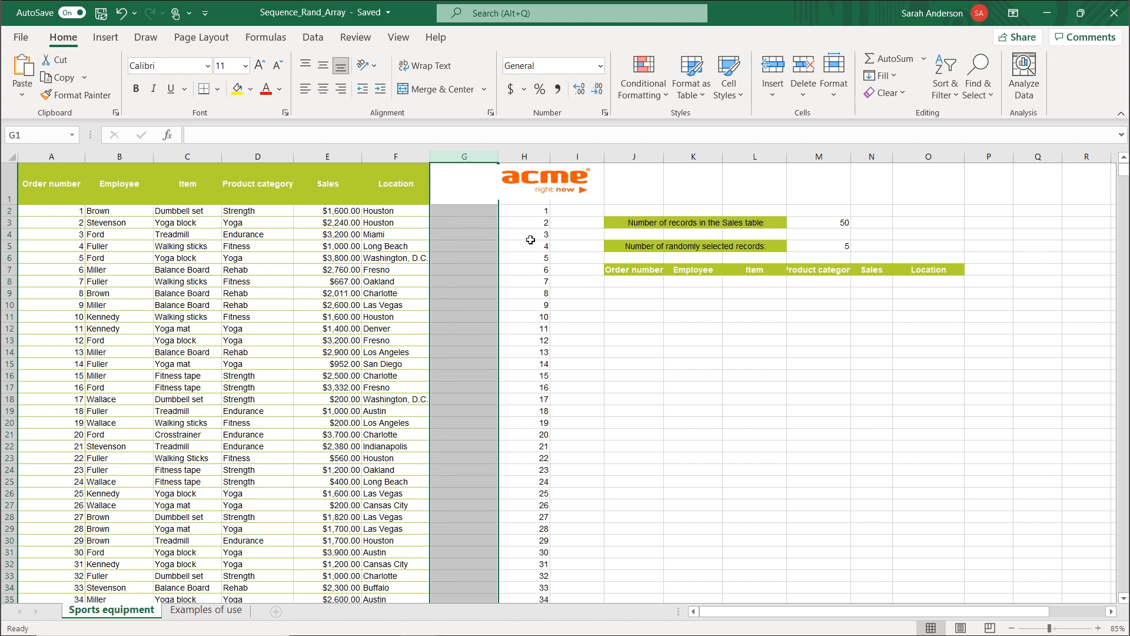
pyautogui.click(536, 215)
pyautogui.moveTo(537, 218); pyautogui.dragTo(486, 223)
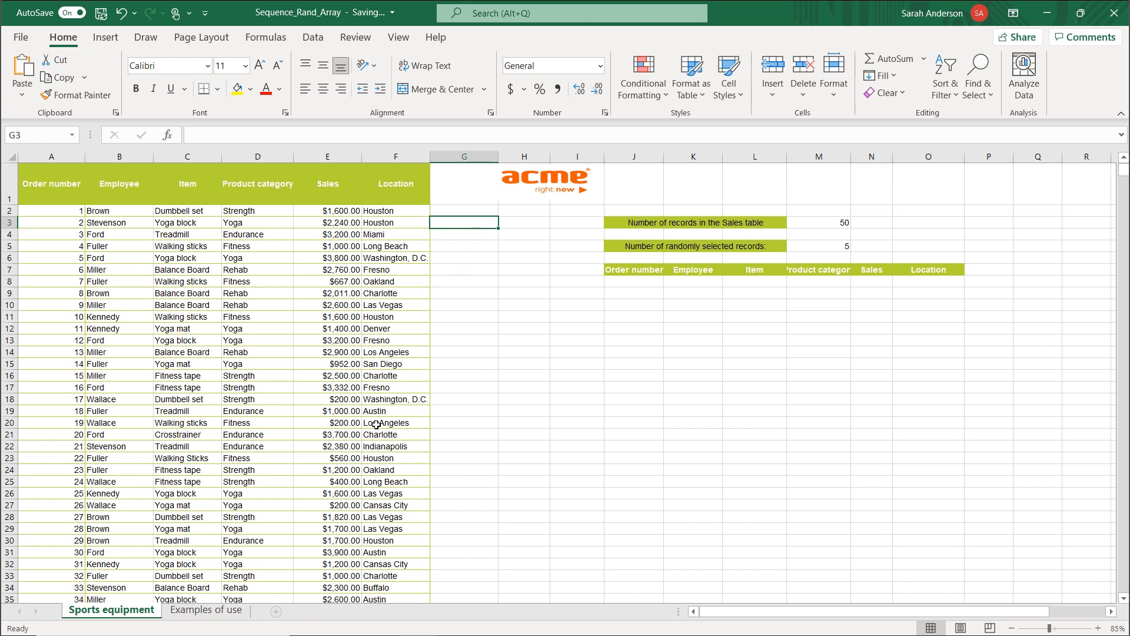
# On the Examples of use sheet, start a SEQUENCE function in A2 under Sequence in tens and open its function arguments.
pyautogui.click(230, 610)
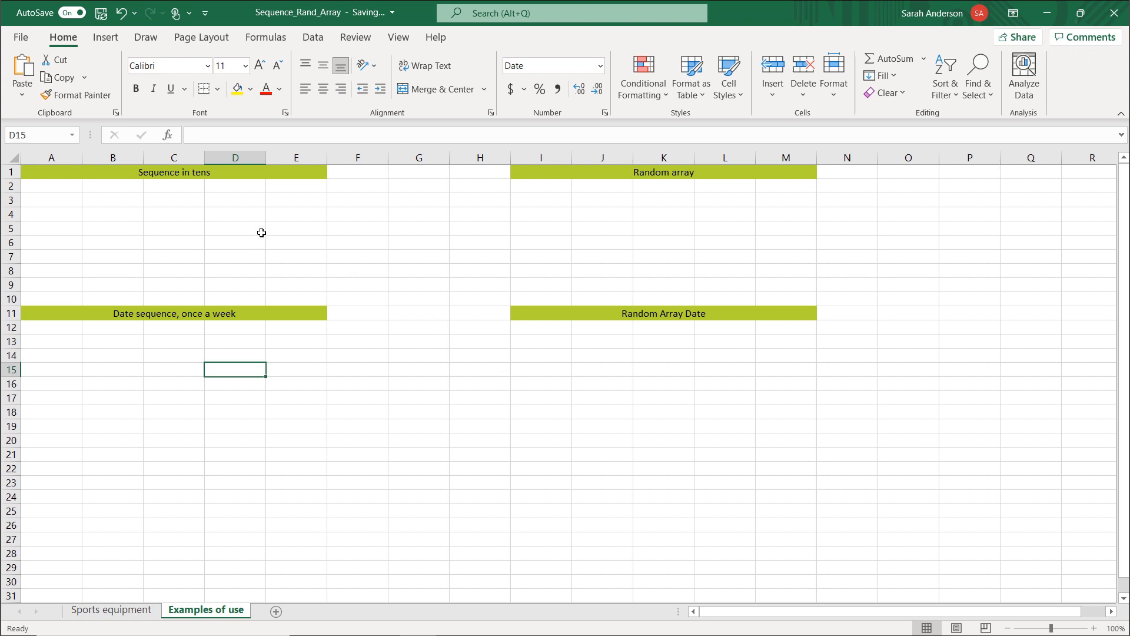
pyautogui.click(88, 173)
pyautogui.click(64, 187)
pyautogui.write('=sequ')
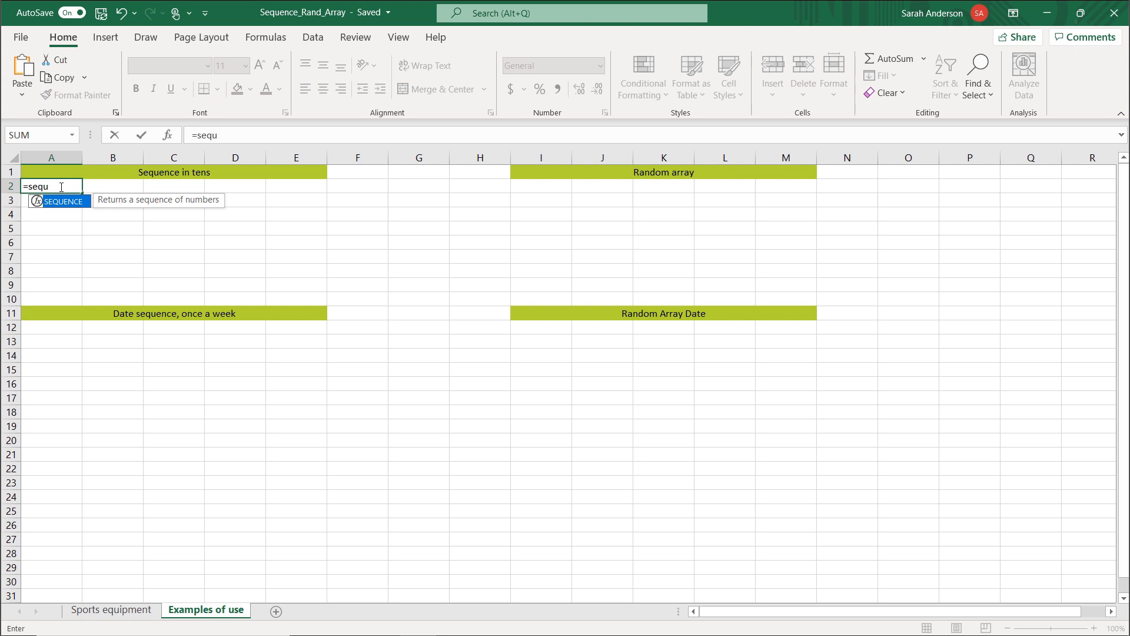
pyautogui.doubleClick(50, 202)
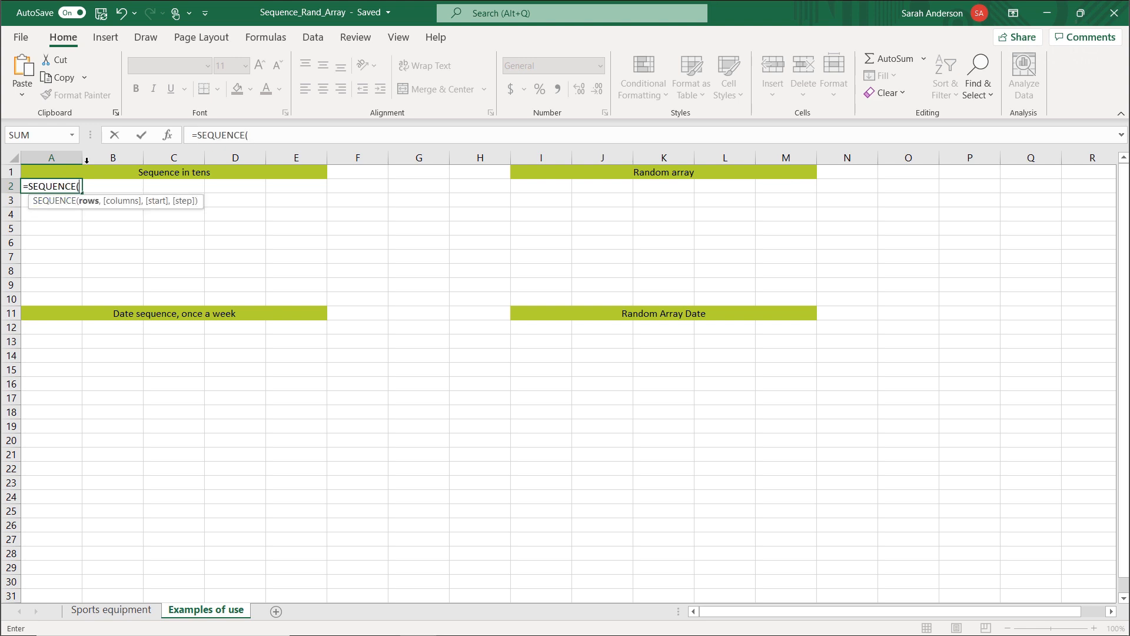
pyautogui.click(168, 136)
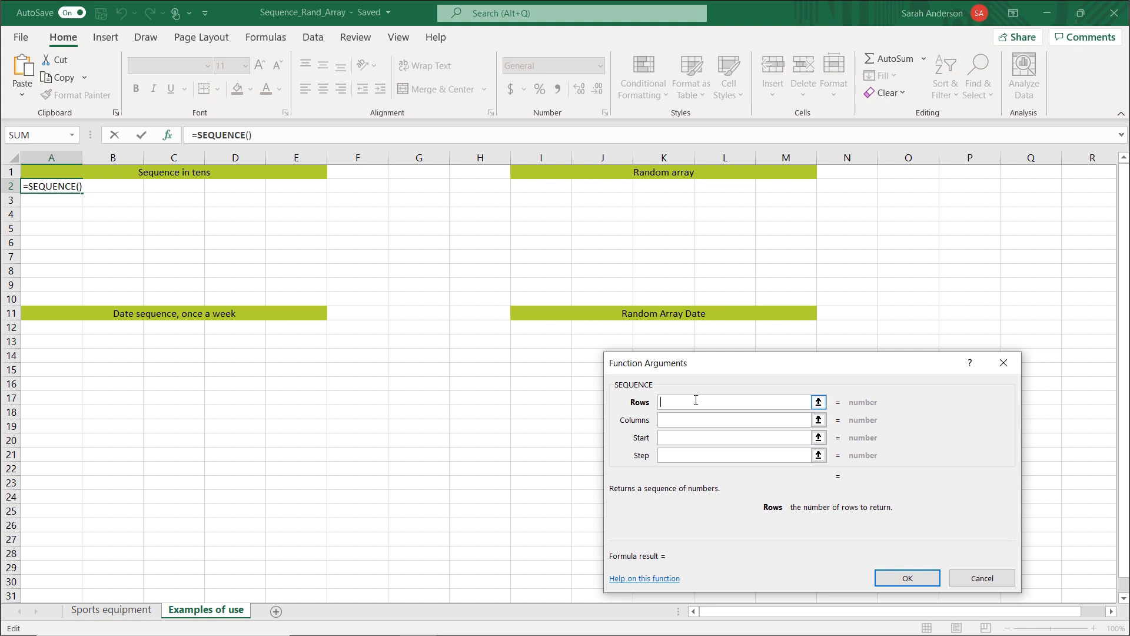
# Set the SEQUENCE arguments to 7 rows, 5 columns, start 20 and step 10, and enter the formula.
pyautogui.write('7')
pyautogui.press('Tab')
pyautogui.write('5')
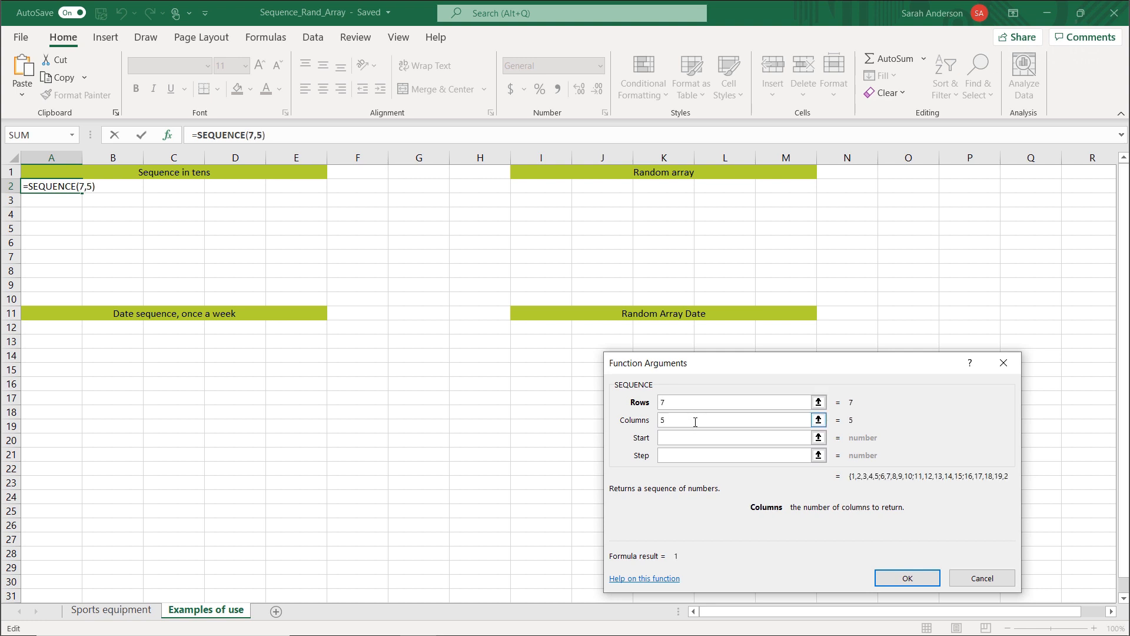
pyautogui.click(695, 437)
pyautogui.write('20')
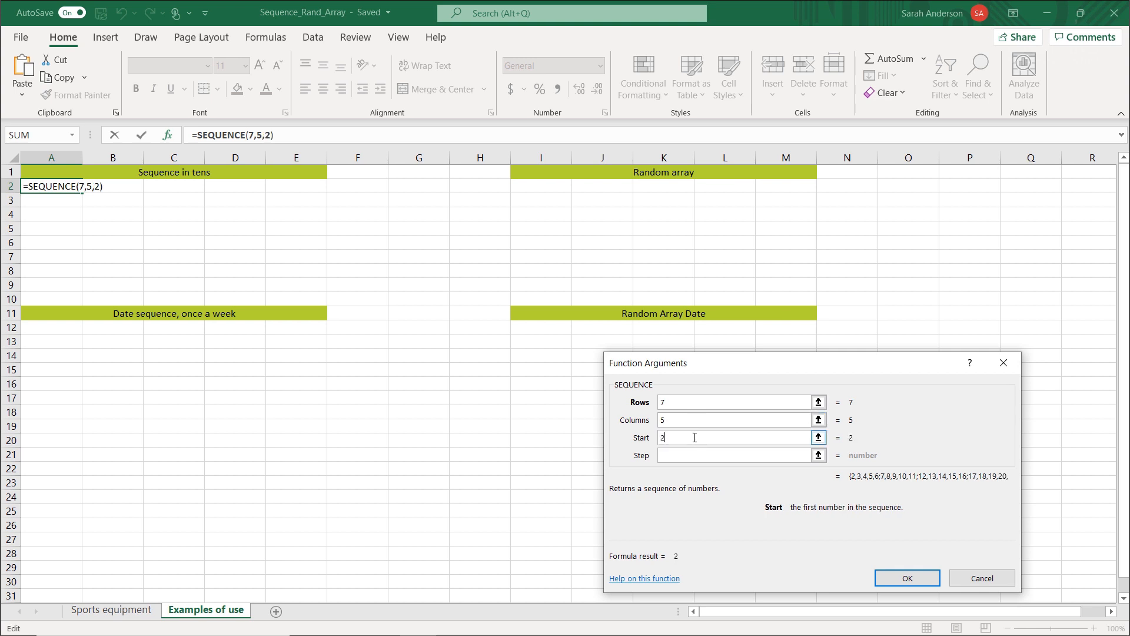
pyautogui.click(695, 454)
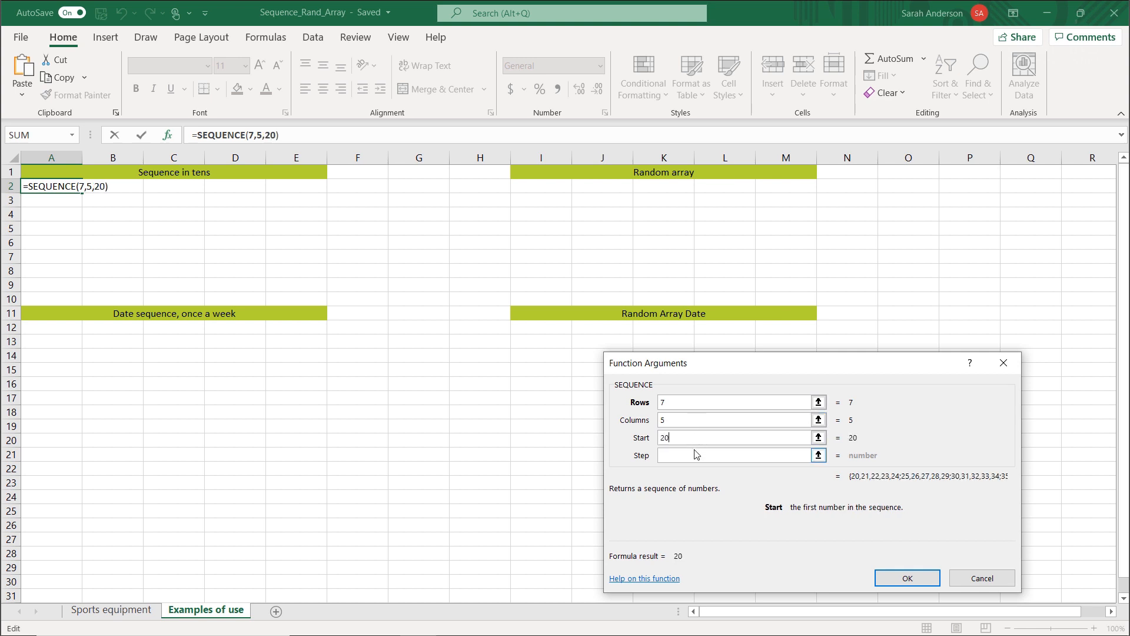
pyautogui.write('0')
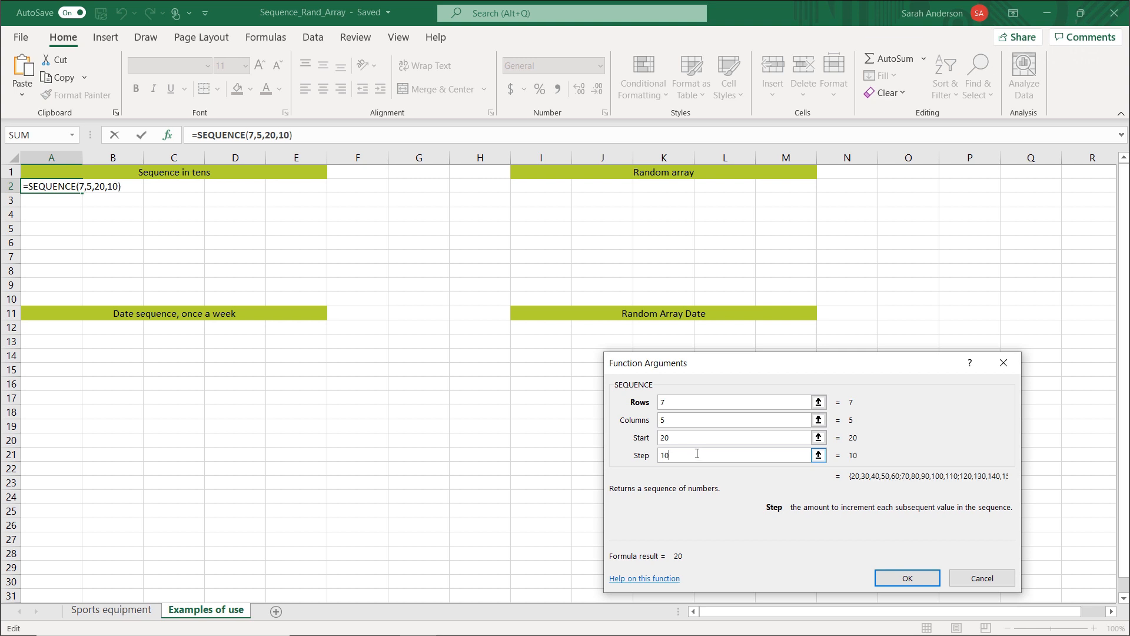
pyautogui.click(900, 577)
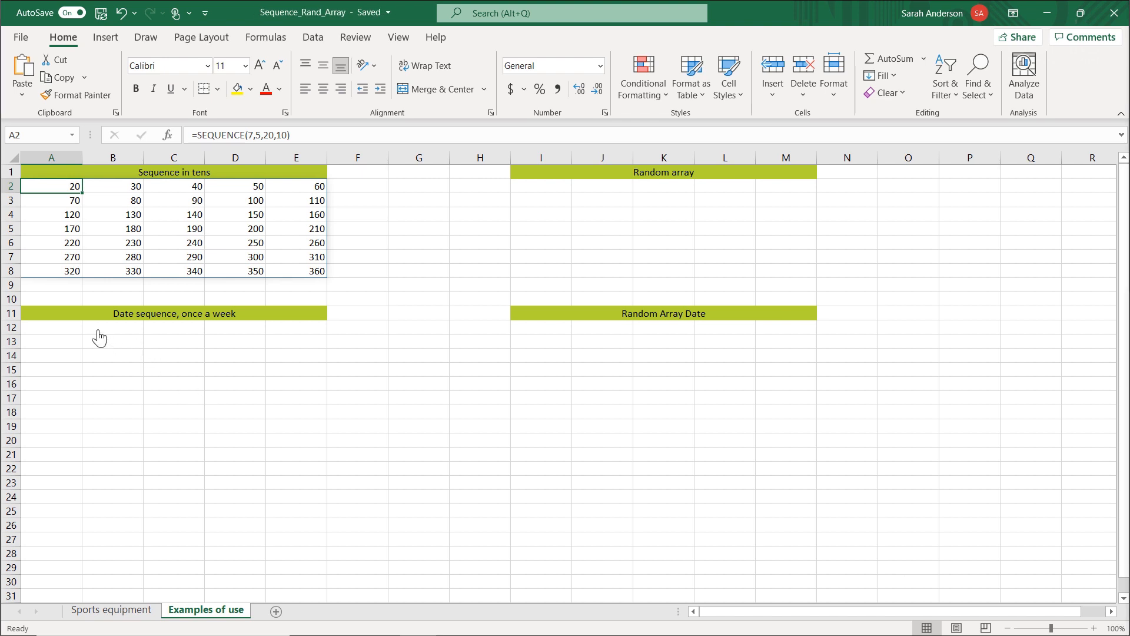
# Start a SEQUENCE function in A12 under Date sequence, once a week and open its function arguments.
pyautogui.click(48, 327)
pyautogui.doubleClick(66, 331)
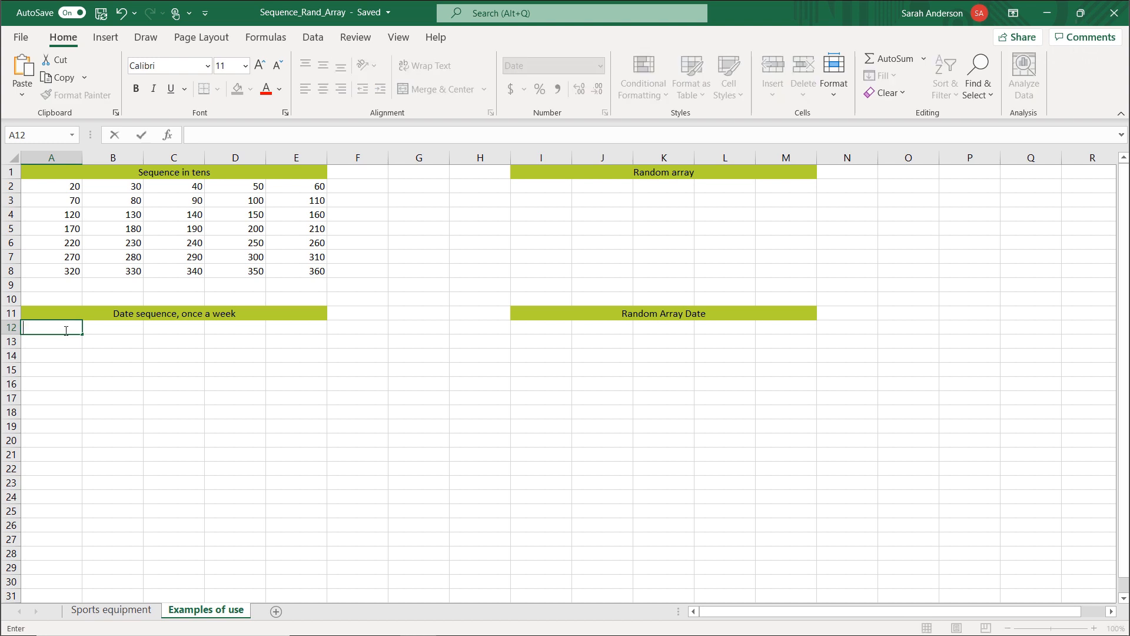
pyautogui.write('=seq')
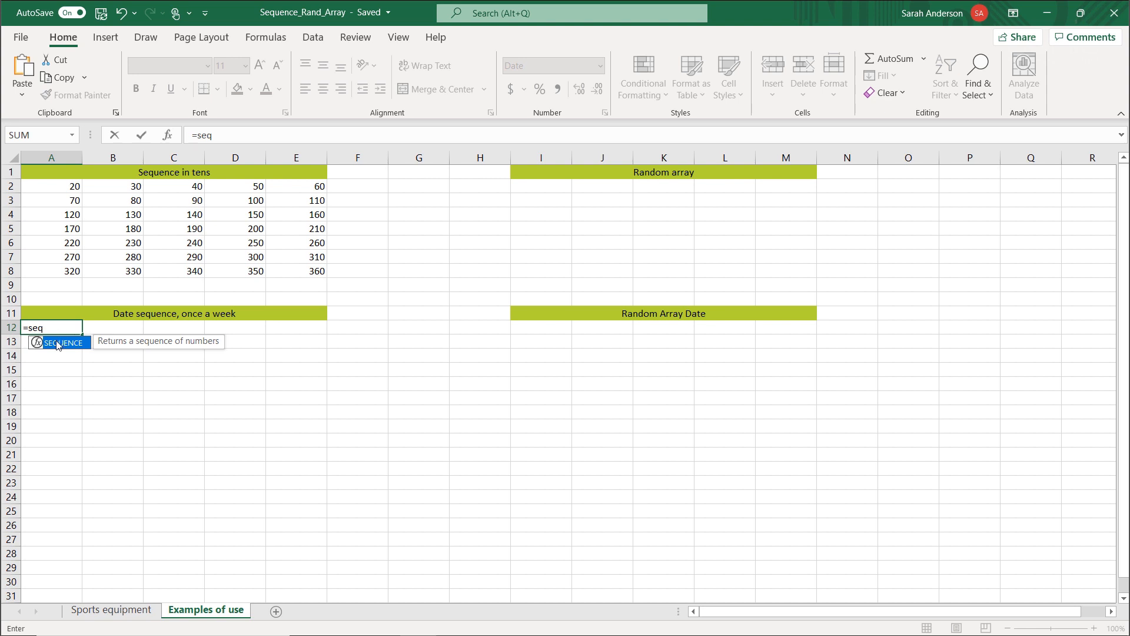
pyautogui.press('Tab')
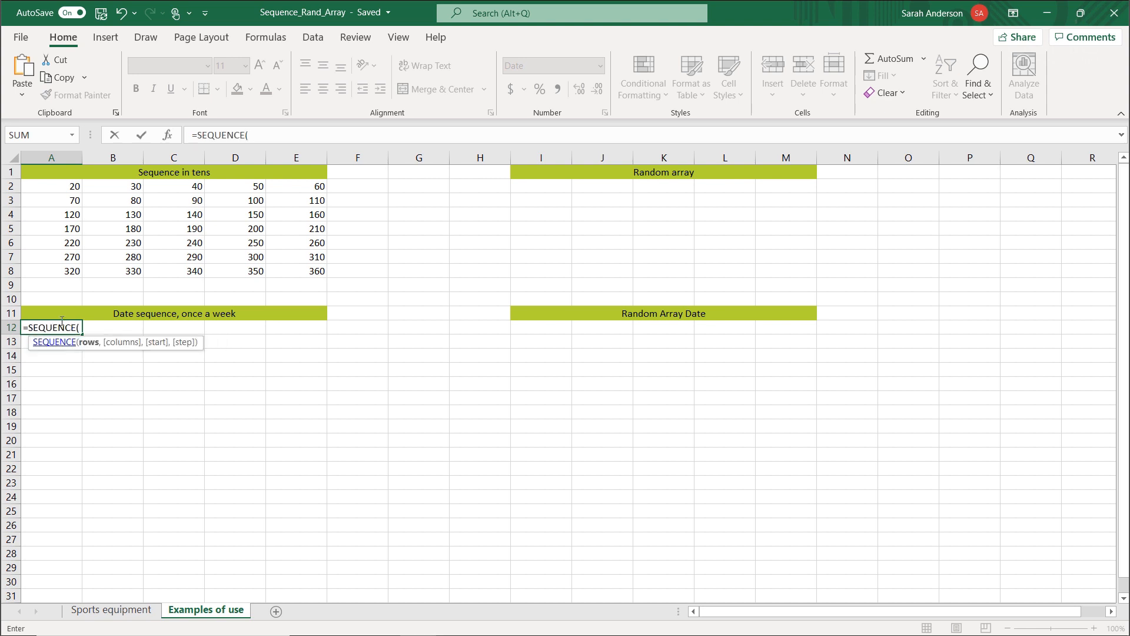
pyautogui.click(168, 136)
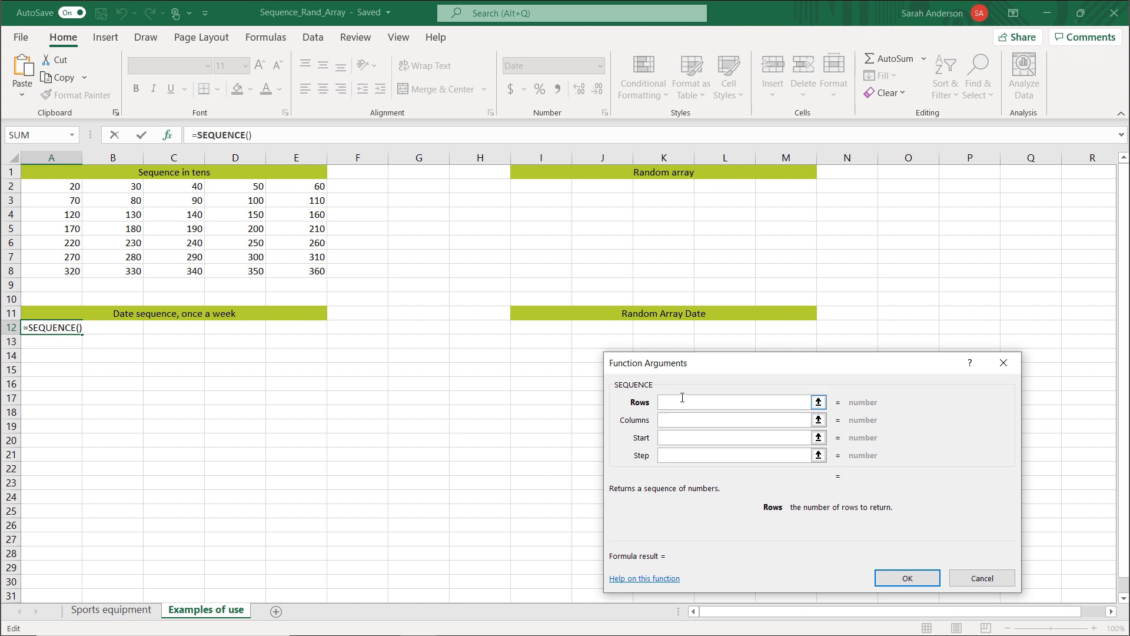
# Set the SEQUENCE arguments to 7 rows, 5 columns, start today() and step 7, and enter the formula.
pyautogui.write('7')
pyautogui.click(669, 421)
pyautogui.write('5')
pyautogui.click(674, 438)
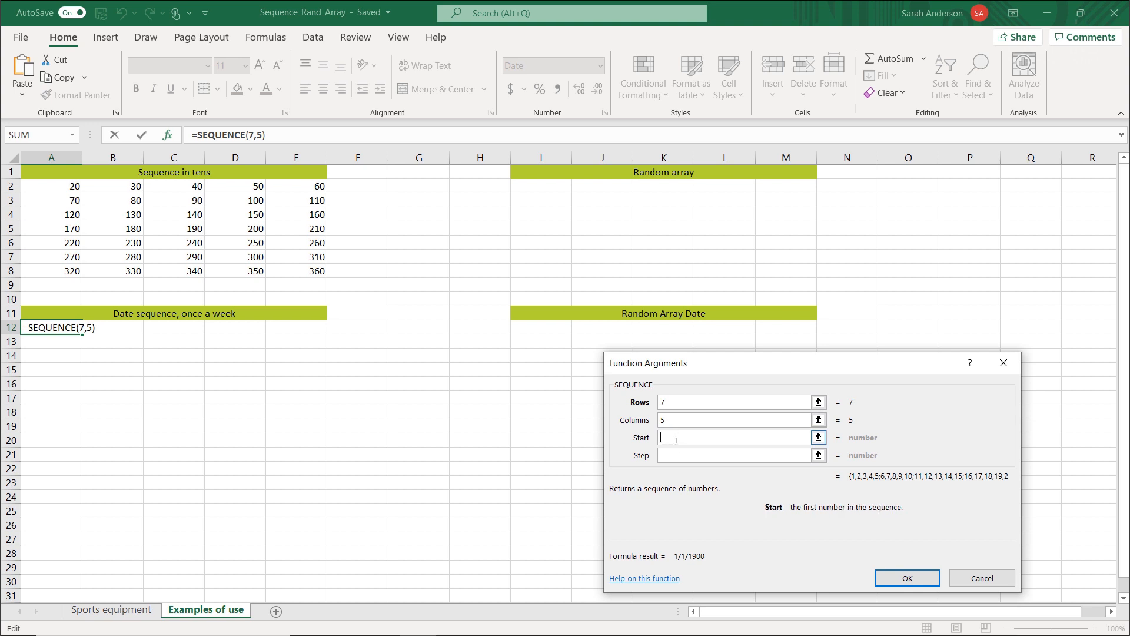
pyautogui.write('today')
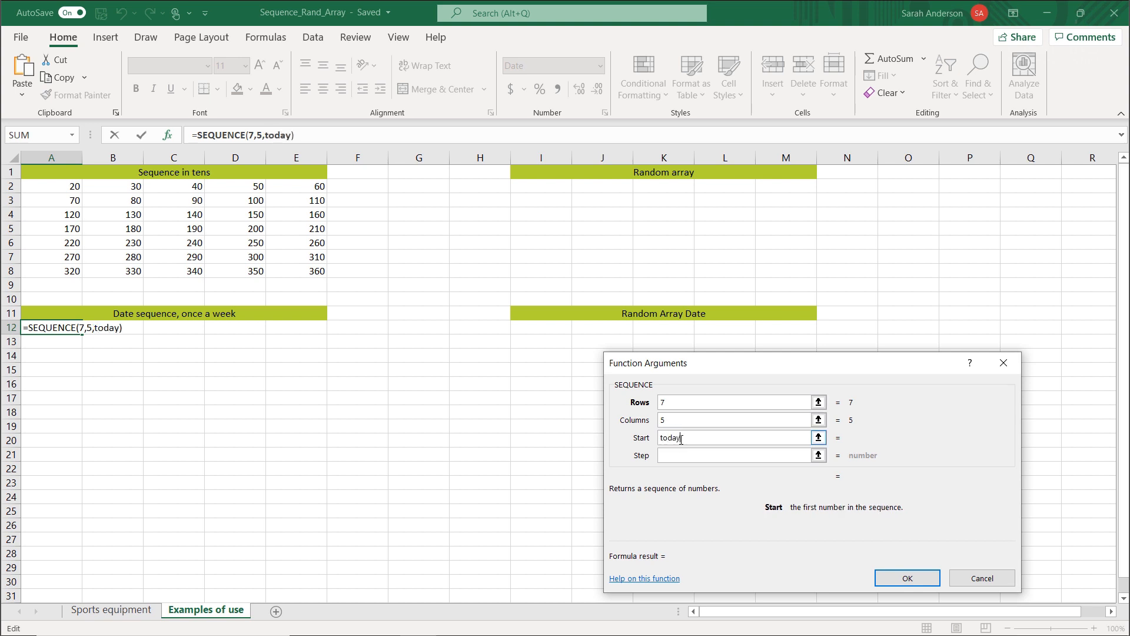
pyautogui.write('()')
pyautogui.click(688, 456)
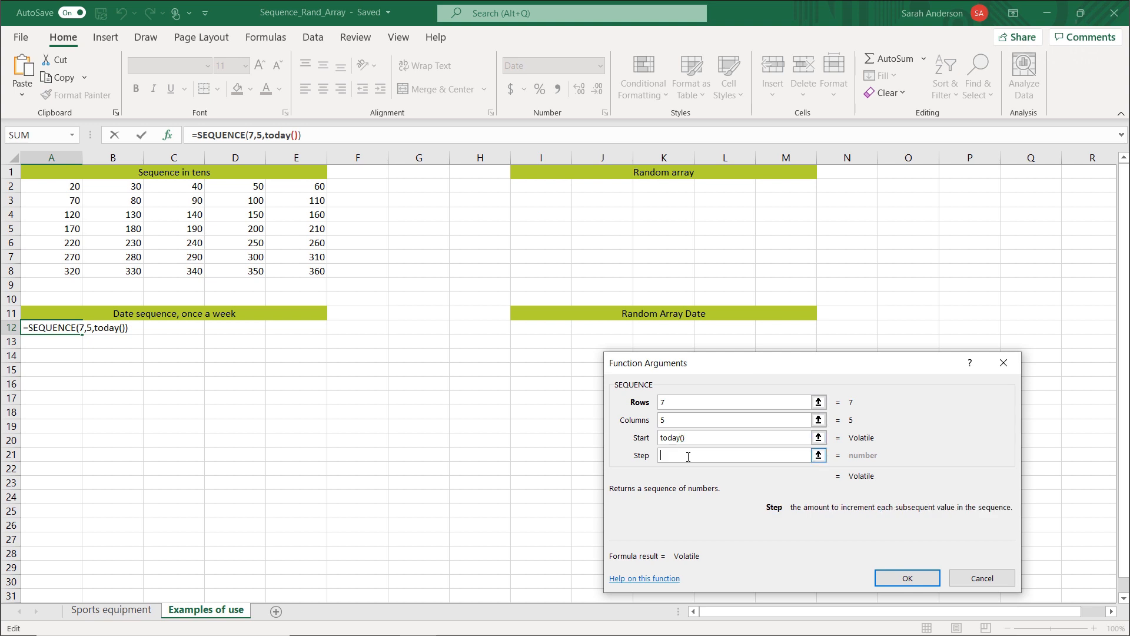
pyautogui.write('7')
pyautogui.click(922, 580)
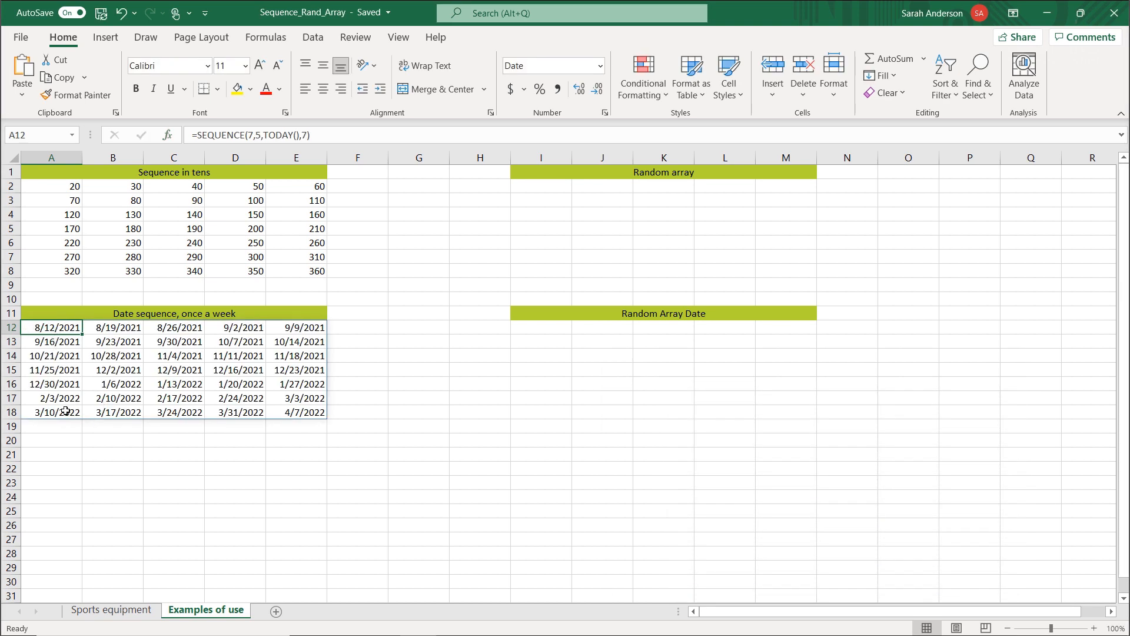
# On the Sports equipment sheet, widen column M to fit the Product category heading.
pyautogui.click(112, 610)
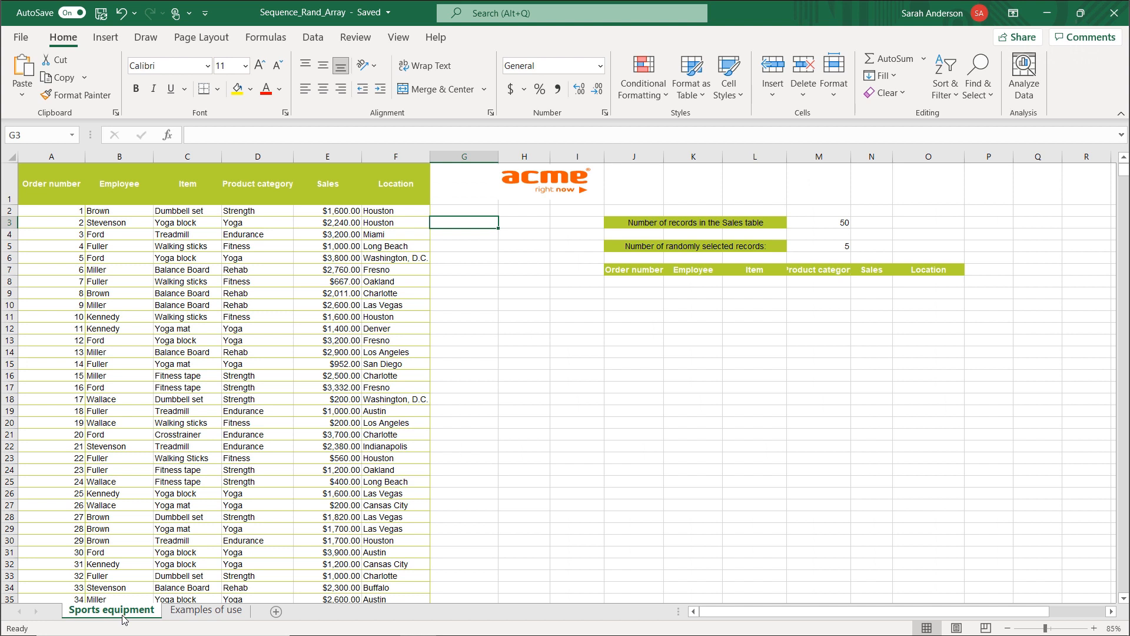
pyautogui.hotkey('ctrl', 'Home')
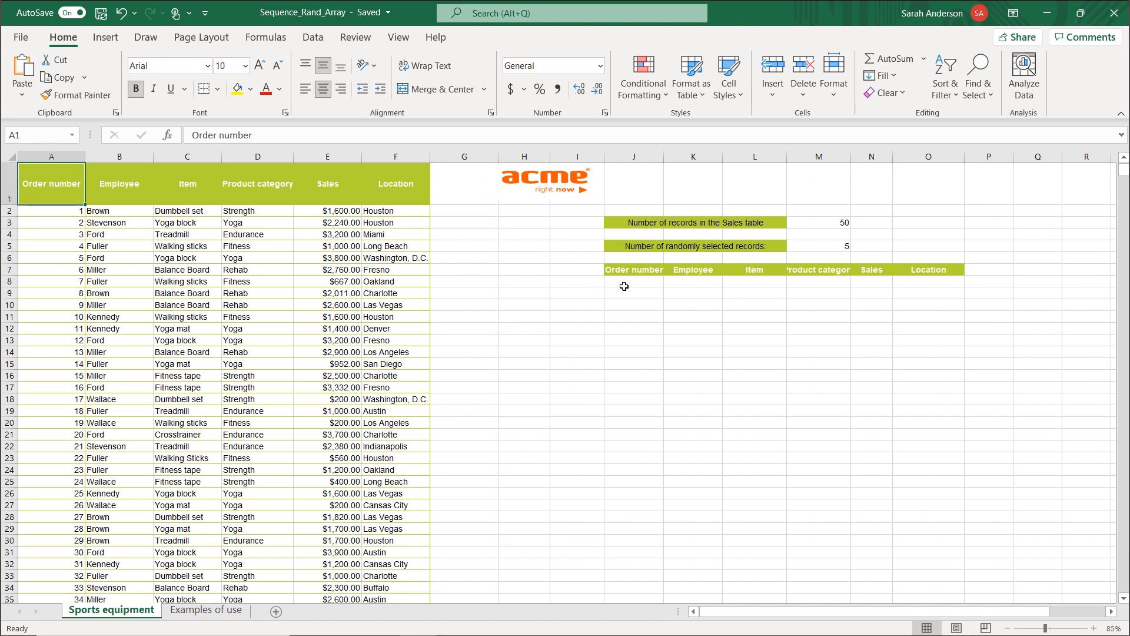
pyautogui.click(624, 286)
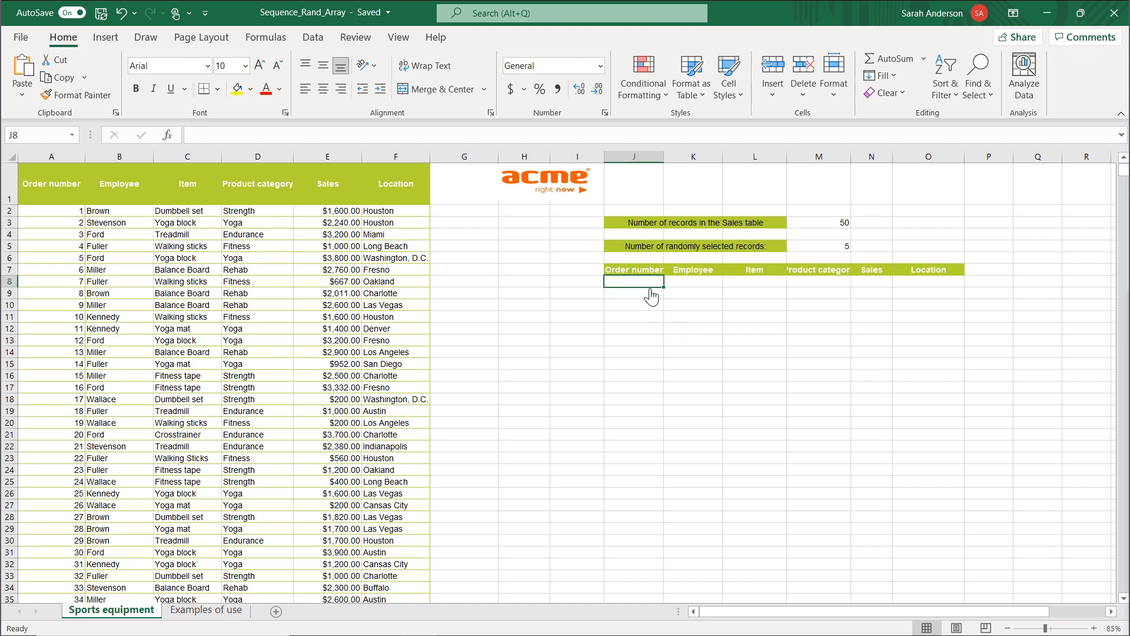
pyautogui.moveTo(851, 157); pyautogui.dragTo(865, 157)
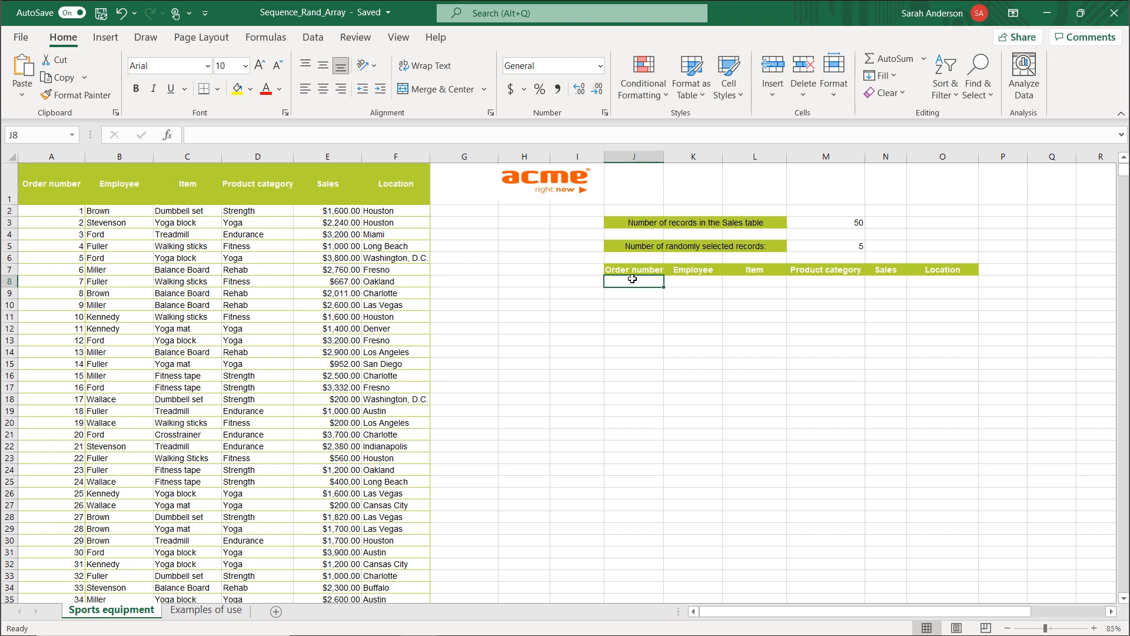
# Start a RANDARRAY function in J8 under Order number and open its function arguments.
pyautogui.write('=ran')
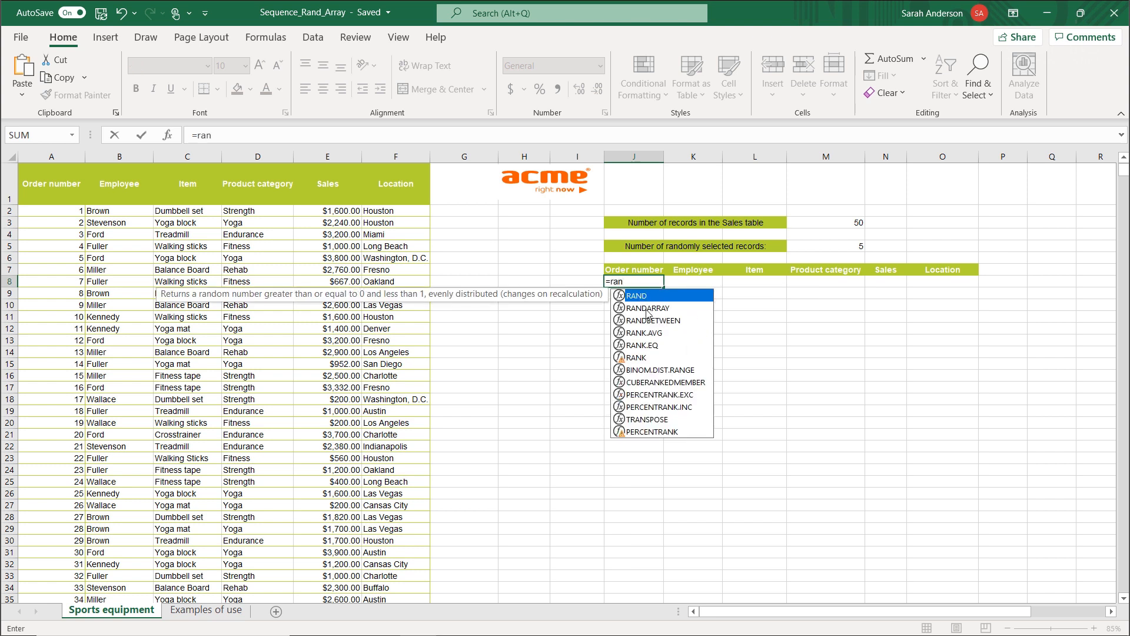
pyautogui.write('d')
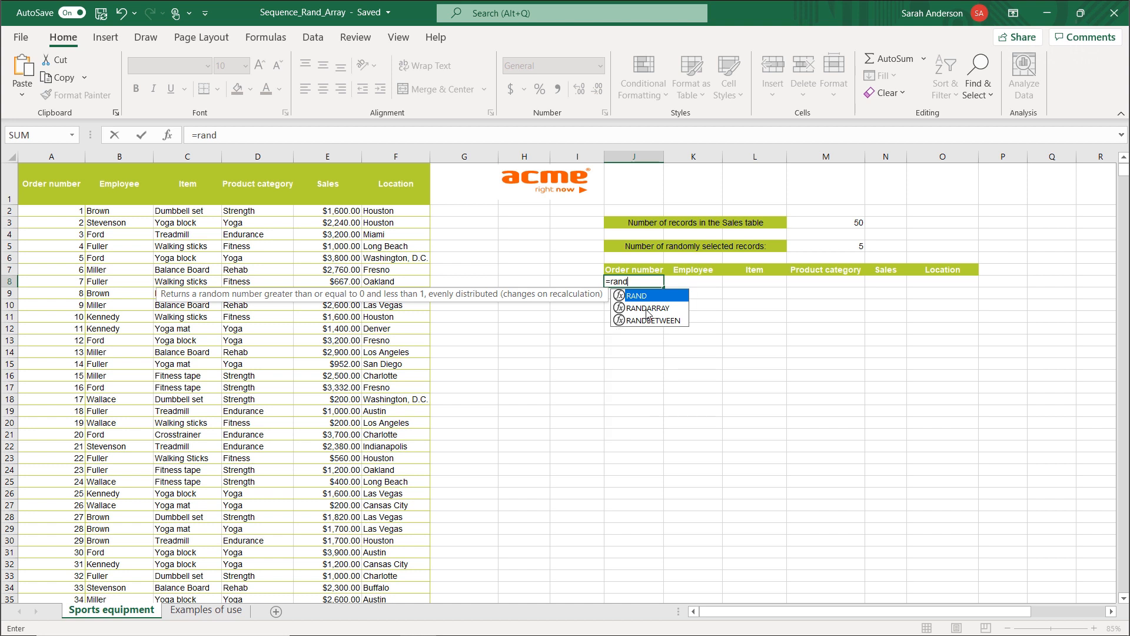
pyautogui.doubleClick(648, 308)
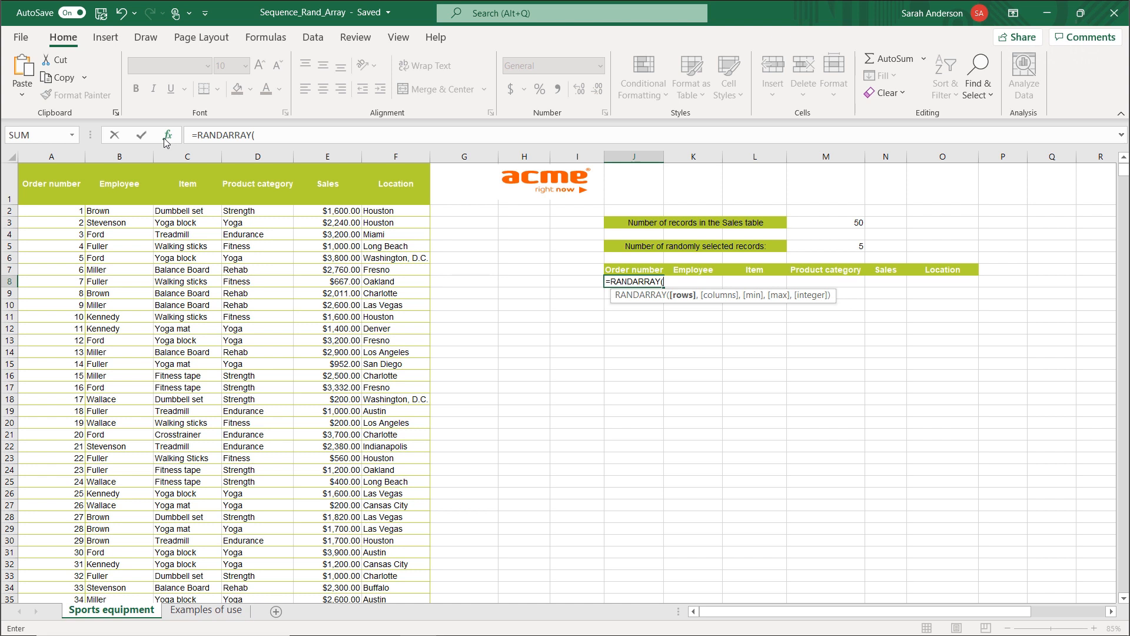
pyautogui.click(166, 136)
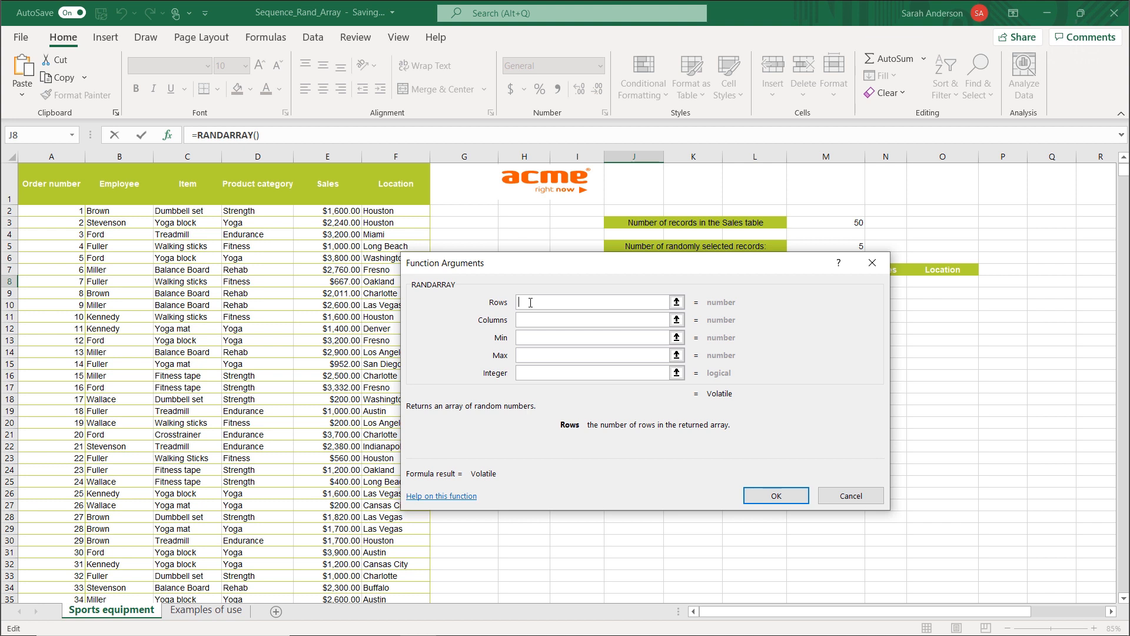
# Set the RANDARRAY arguments to rows M5, columns 1, min 1, max M3 and integer True, and enter the formula.
pyautogui.write('5')
pyautogui.press('BackSpace')
pyautogui.click(842, 246)
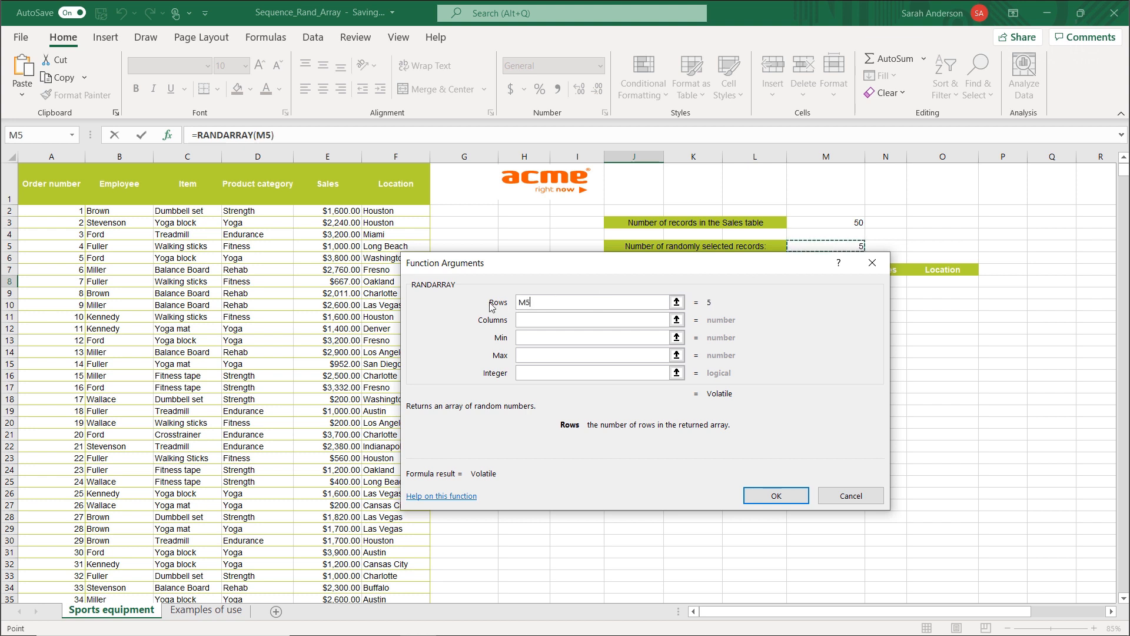
pyautogui.click(539, 321)
pyautogui.write('1')
pyautogui.click(557, 336)
pyautogui.write('1')
pyautogui.click(556, 354)
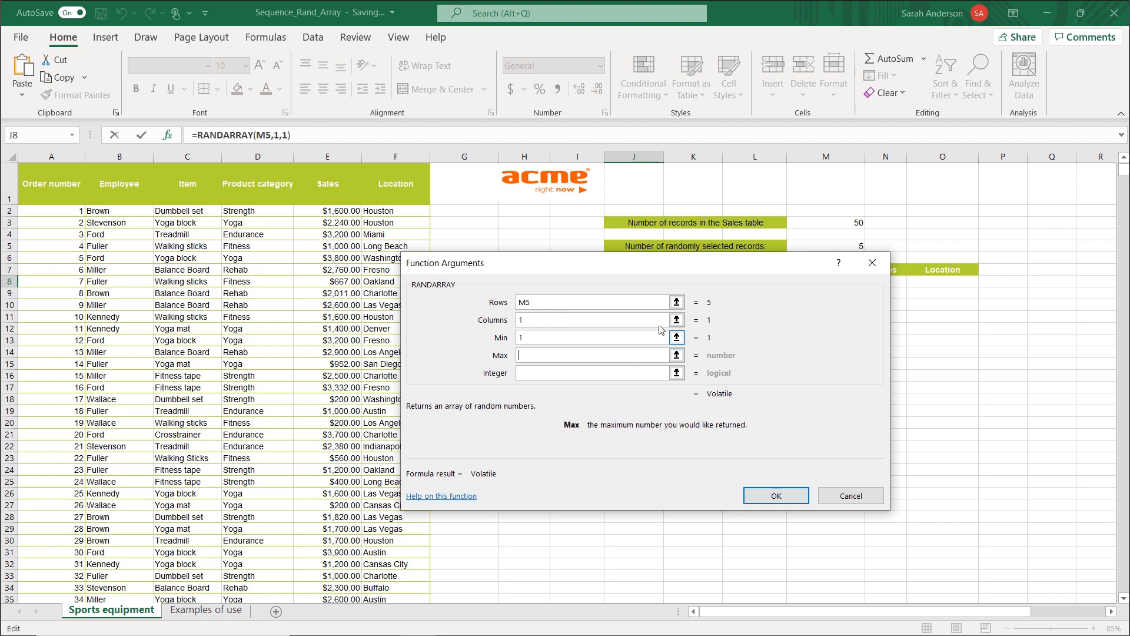
pyautogui.click(851, 222)
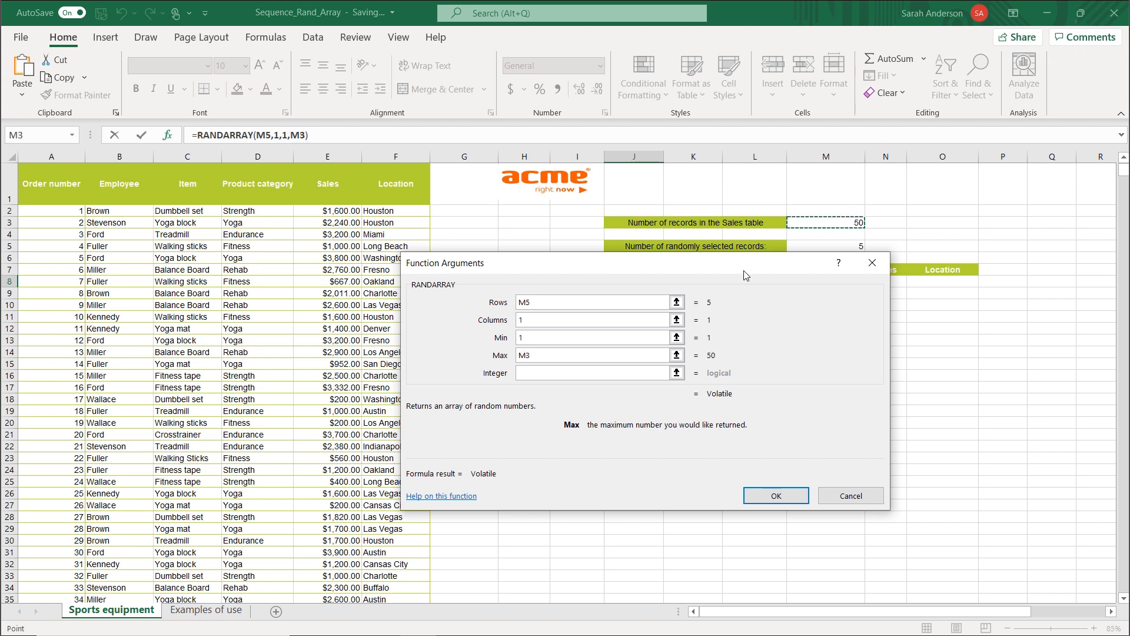
pyautogui.click(559, 373)
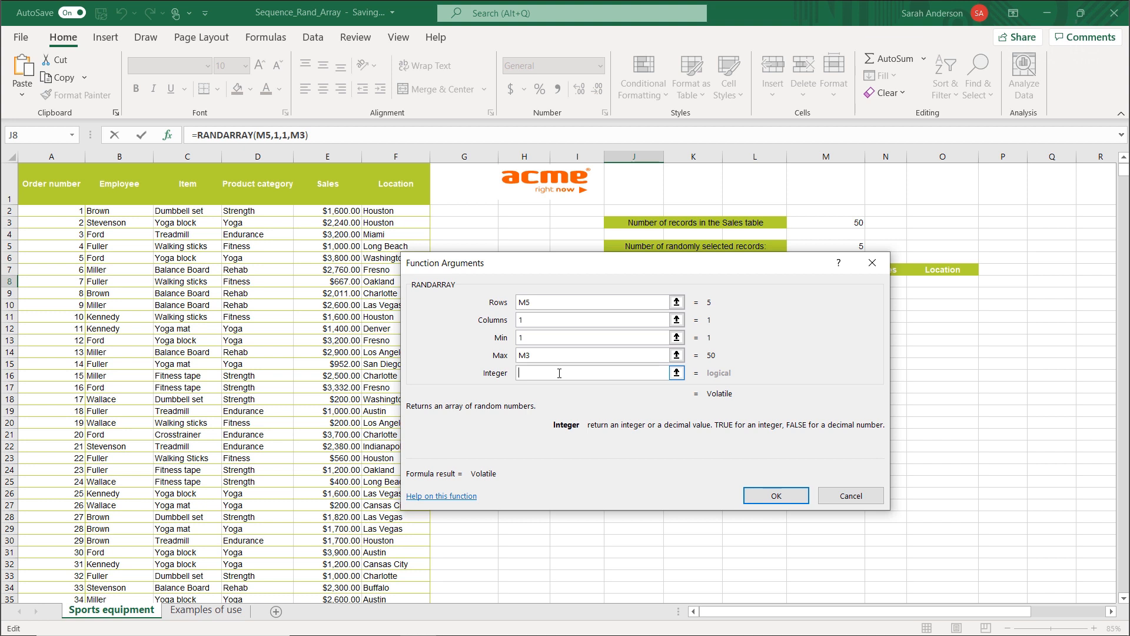
pyautogui.write('True')
pyautogui.click(776, 496)
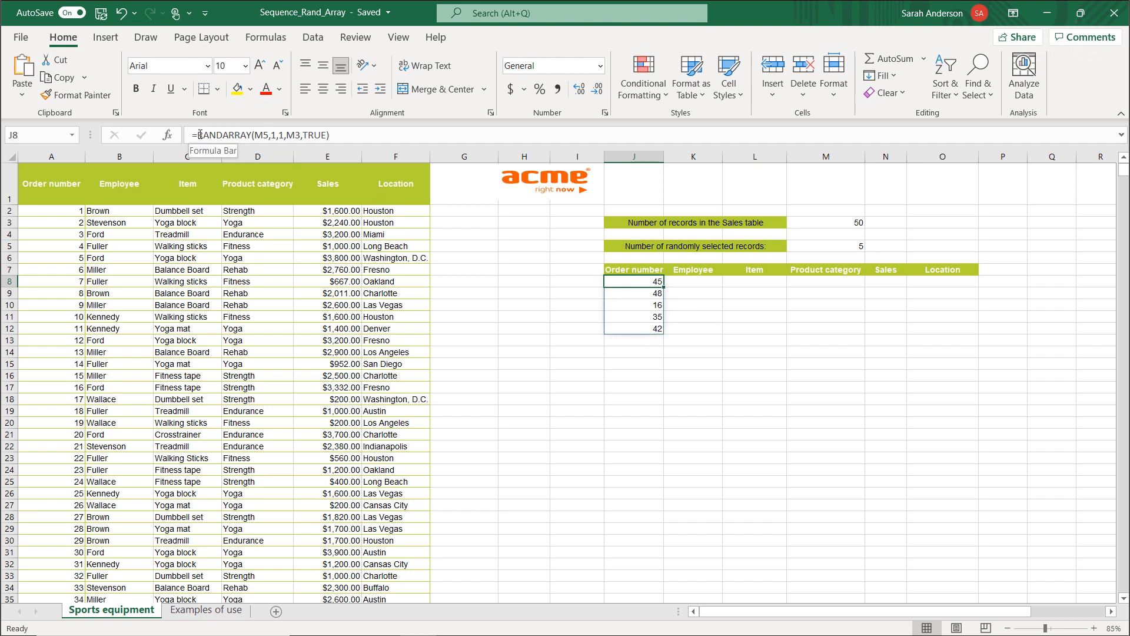
# Wrap the RANDARRAY formula in J8 in a UNIQUE function.
pyautogui.click(198, 135)
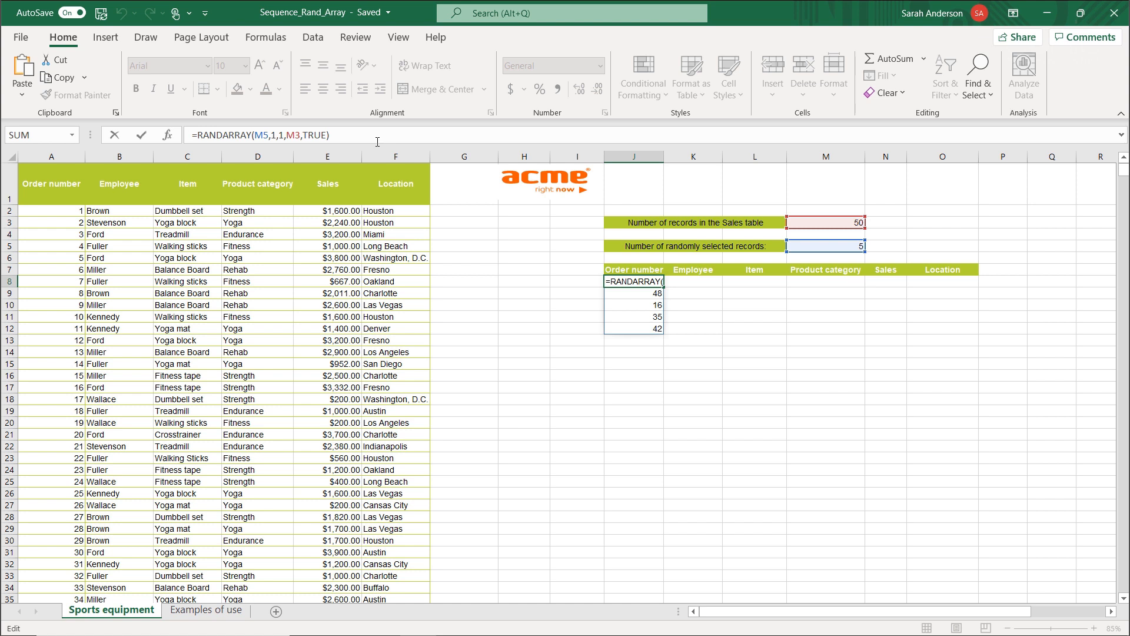
pyautogui.write('UNIQUE')
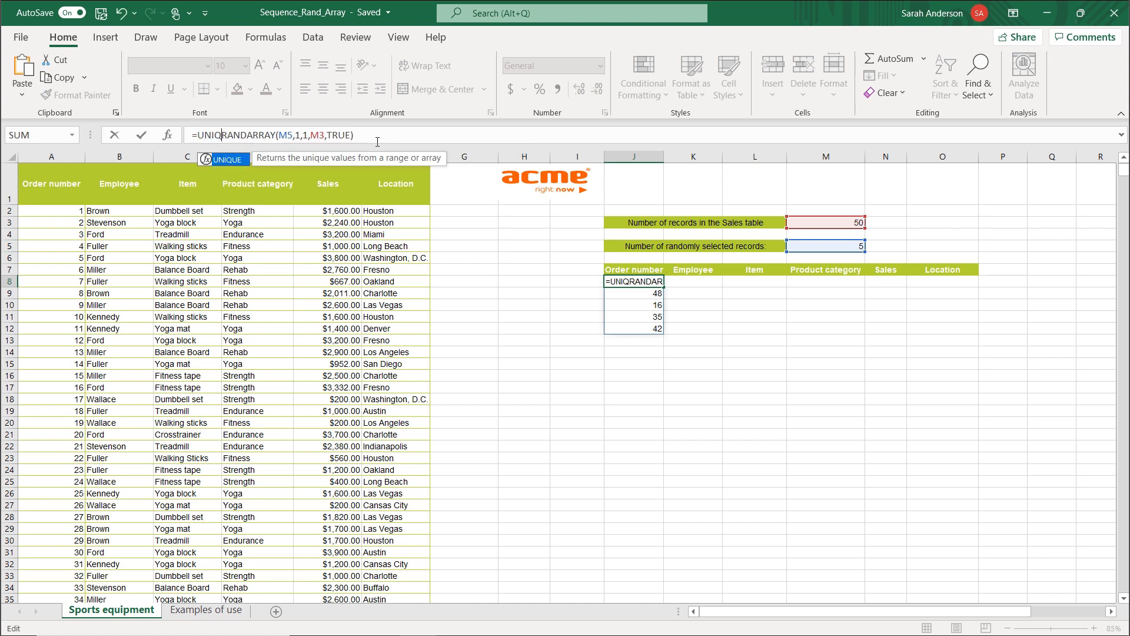
pyautogui.write('(')
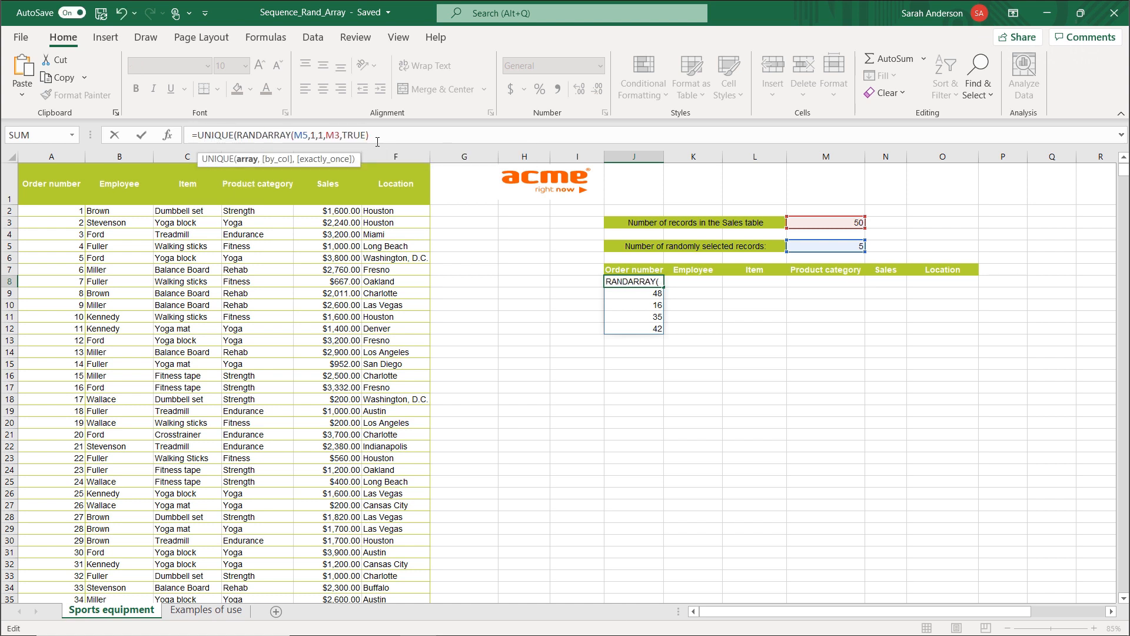
pyautogui.click(378, 135)
pyautogui.write(')')
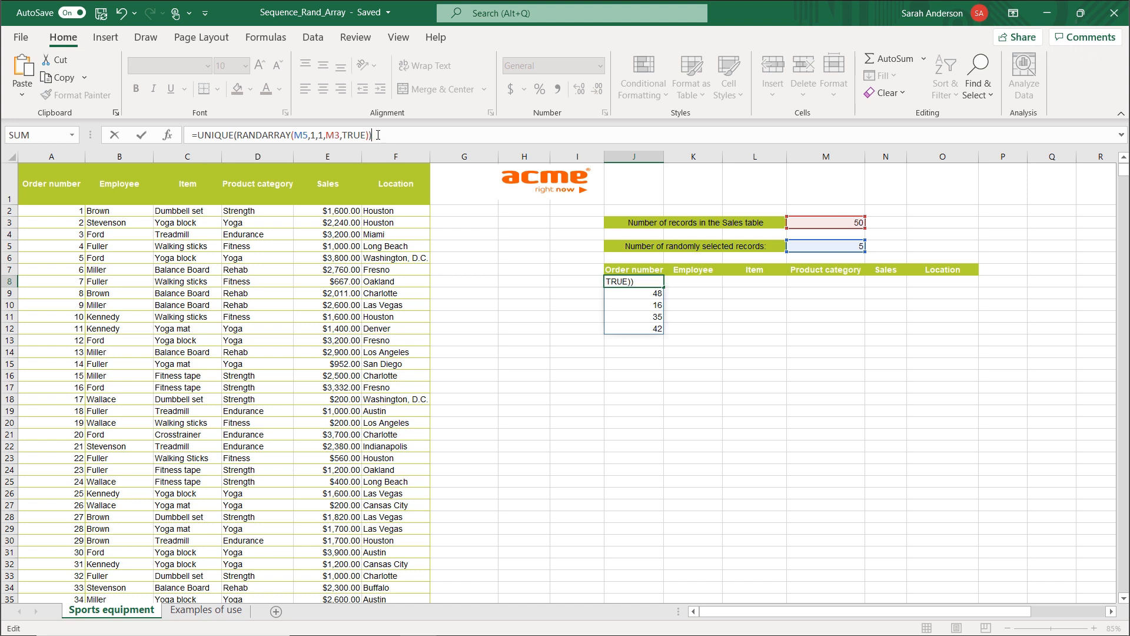
pyautogui.press('Return')
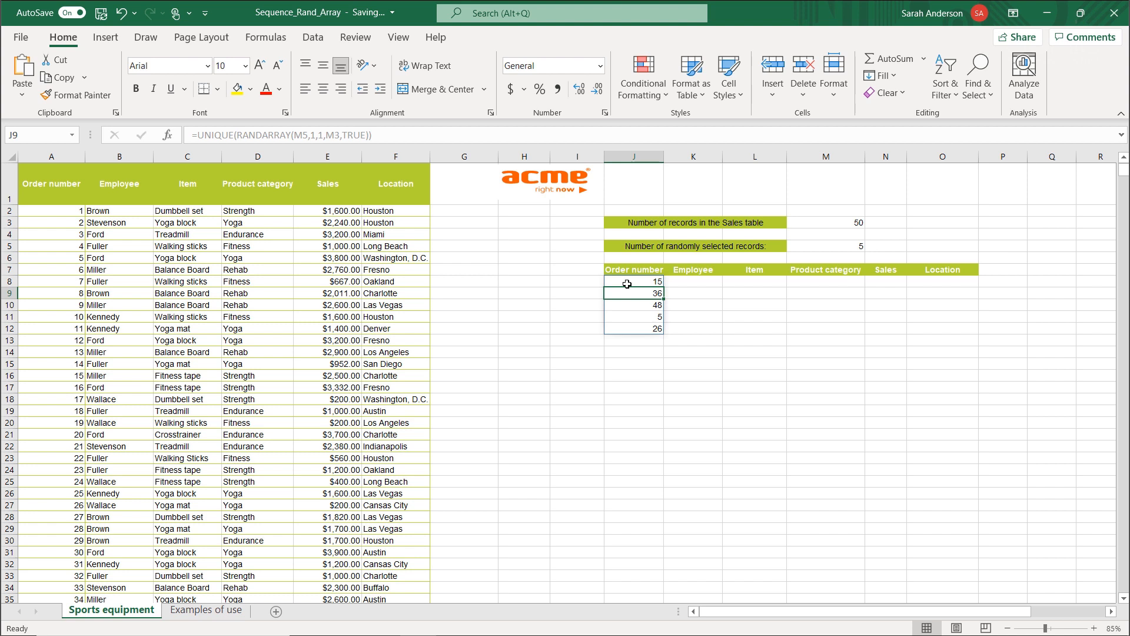
# Wrap the UNIQUE formula in J8 in a SORT function so the random order numbers are listed in ascending order.
pyautogui.click(630, 281)
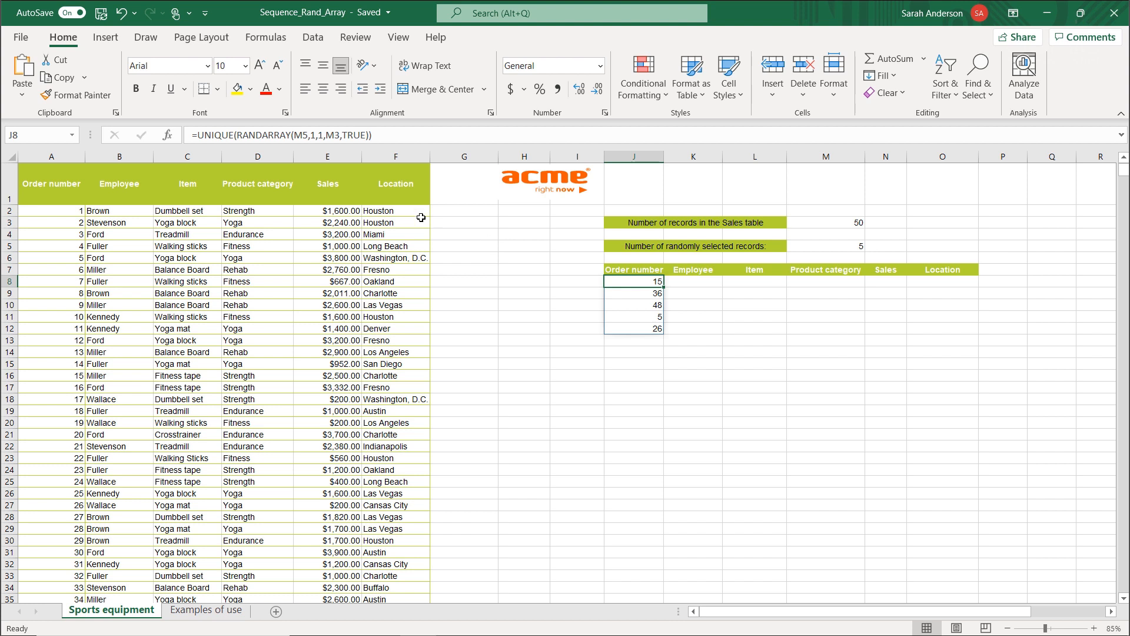
pyautogui.click(201, 141)
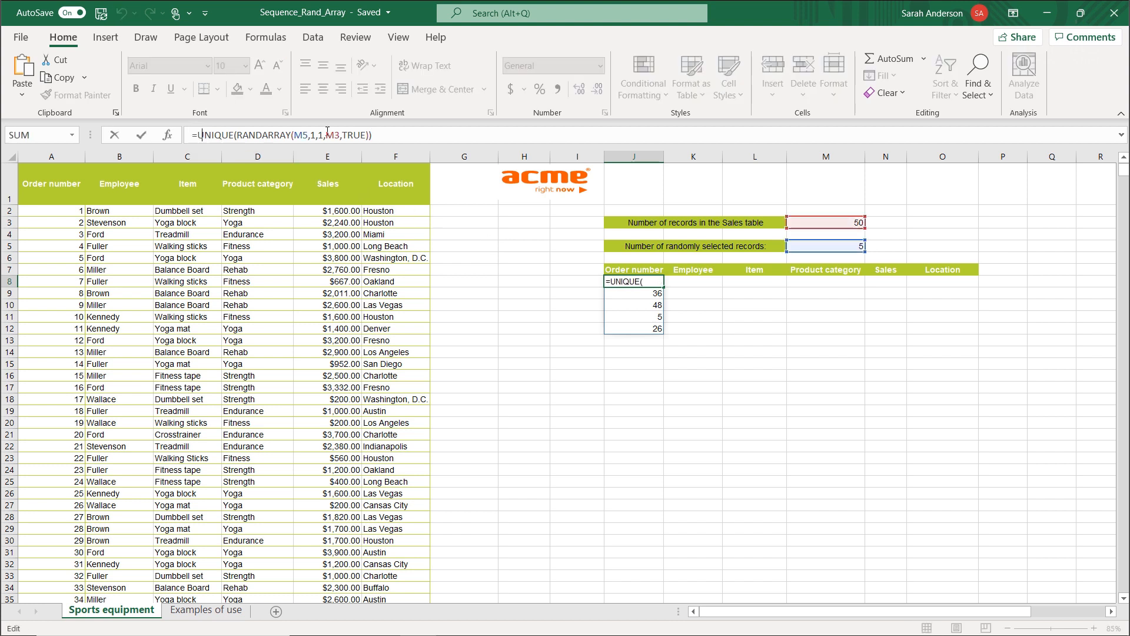
pyautogui.write('S')
pyautogui.write('rt')
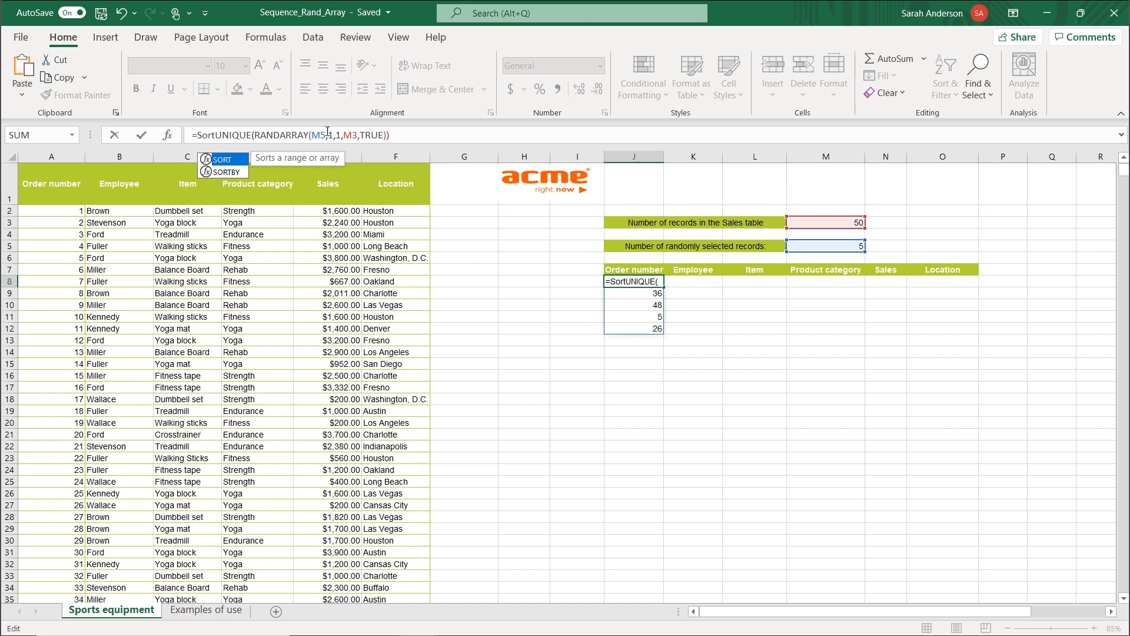
pyautogui.press('Tab')
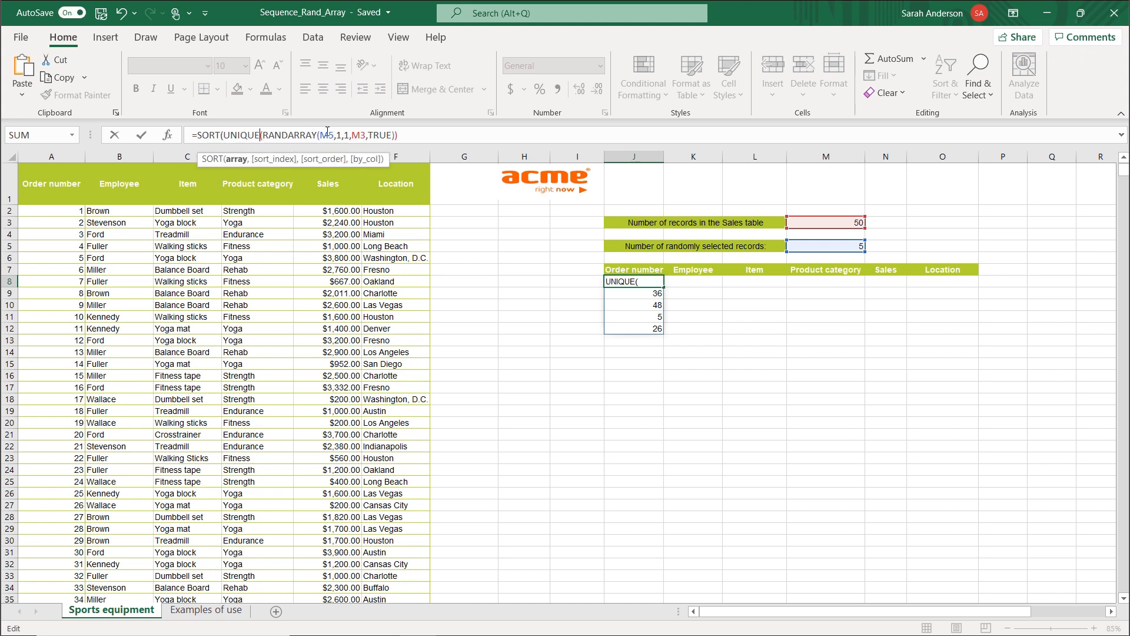
pyautogui.click(327, 135)
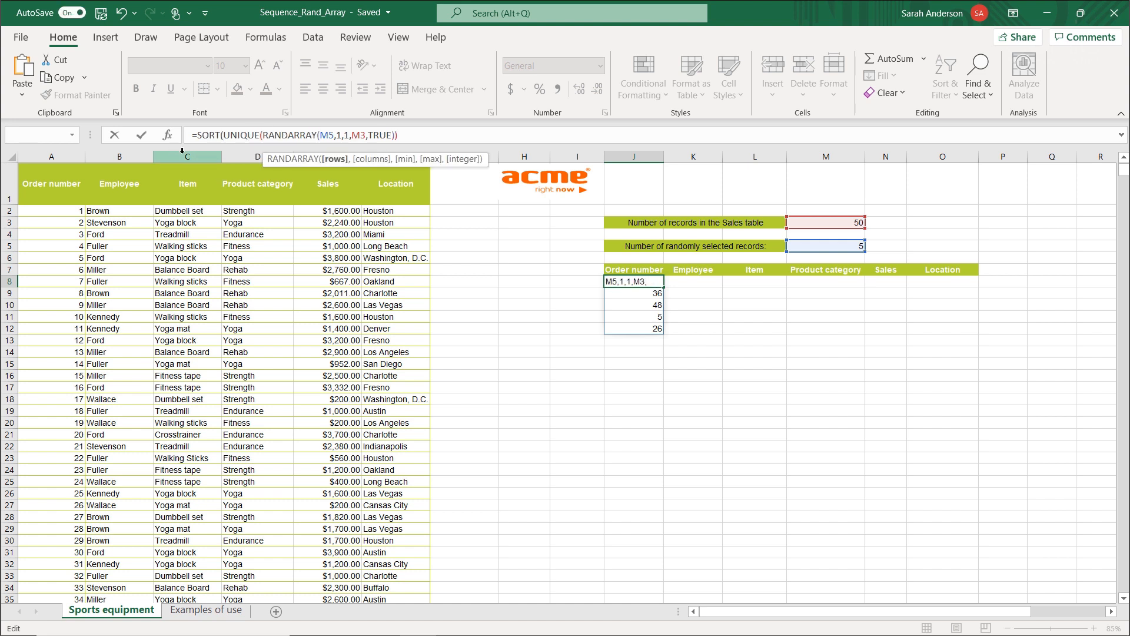
pyautogui.click(217, 136)
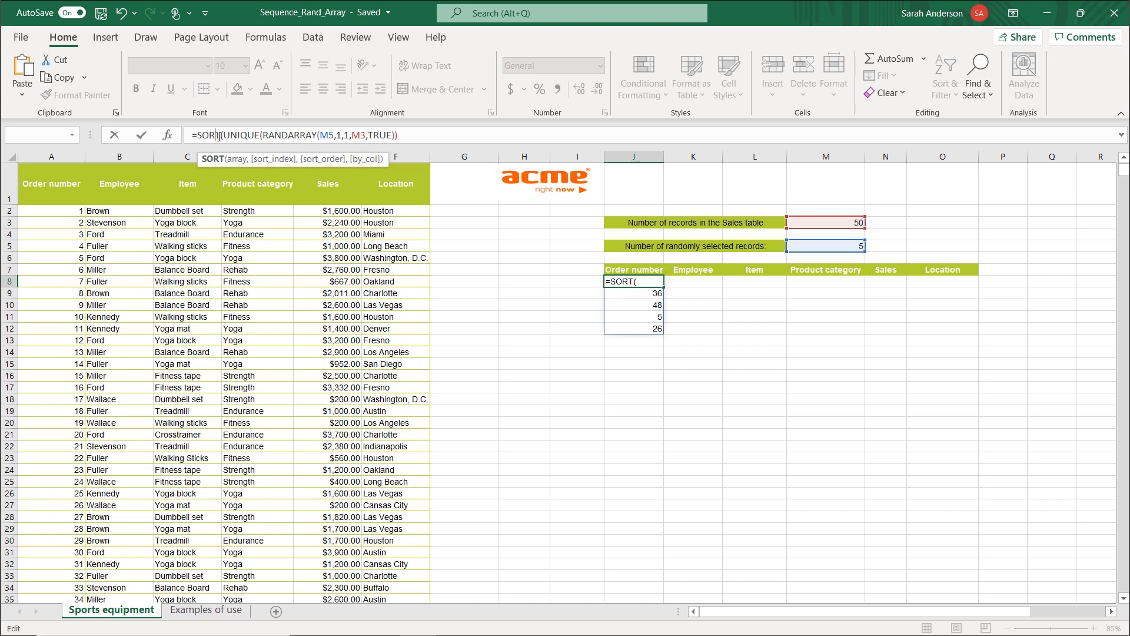
pyautogui.click(437, 138)
pyautogui.write(')')
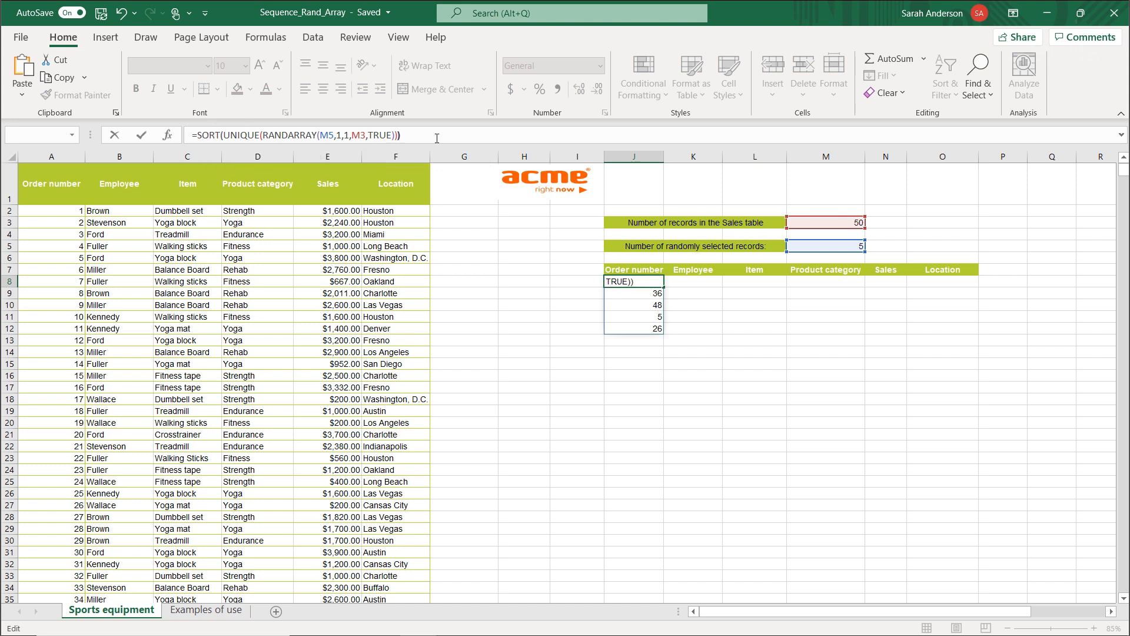
pyautogui.press('Return')
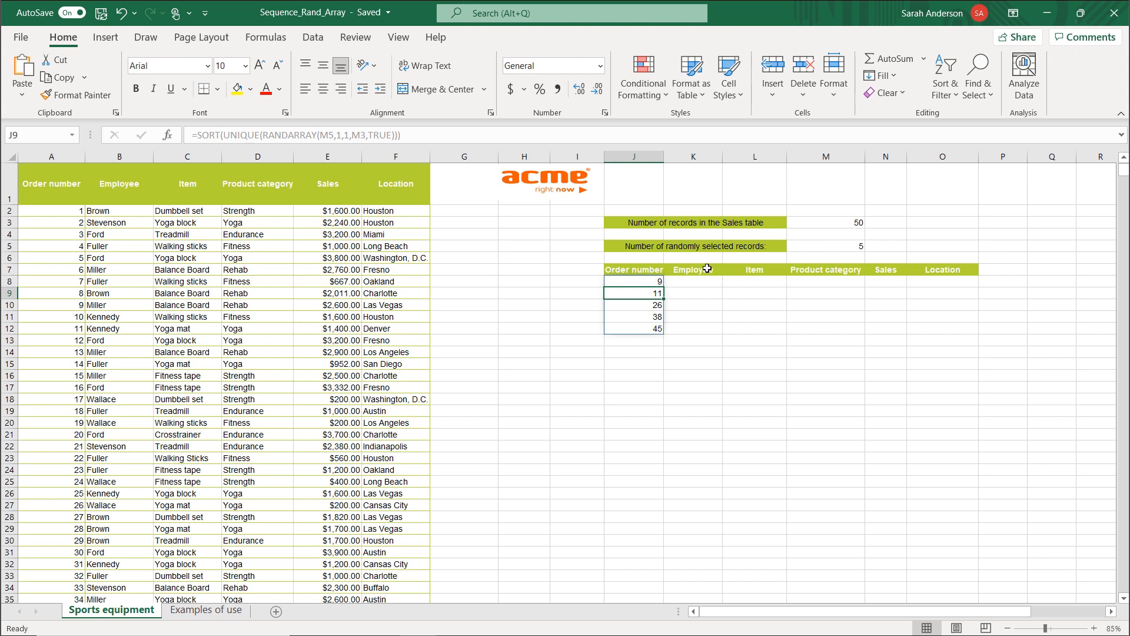
# Try 8 and 2 as the number of randomly selected records in M5, and set it back to 5.
pyautogui.click(845, 244)
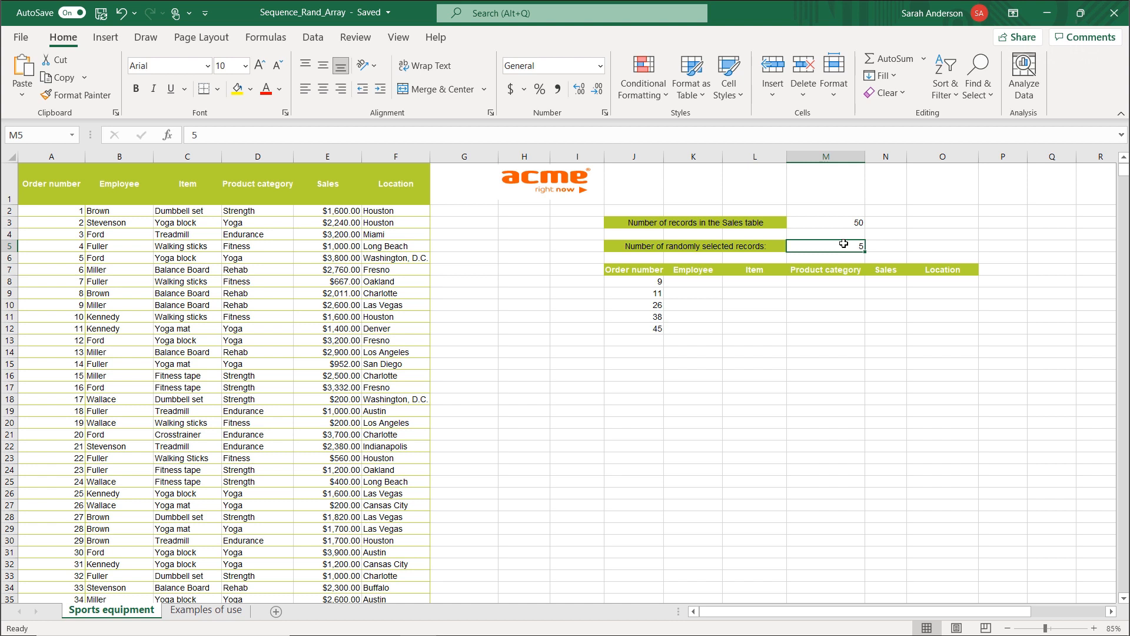
pyautogui.write('8')
pyautogui.press('Return')
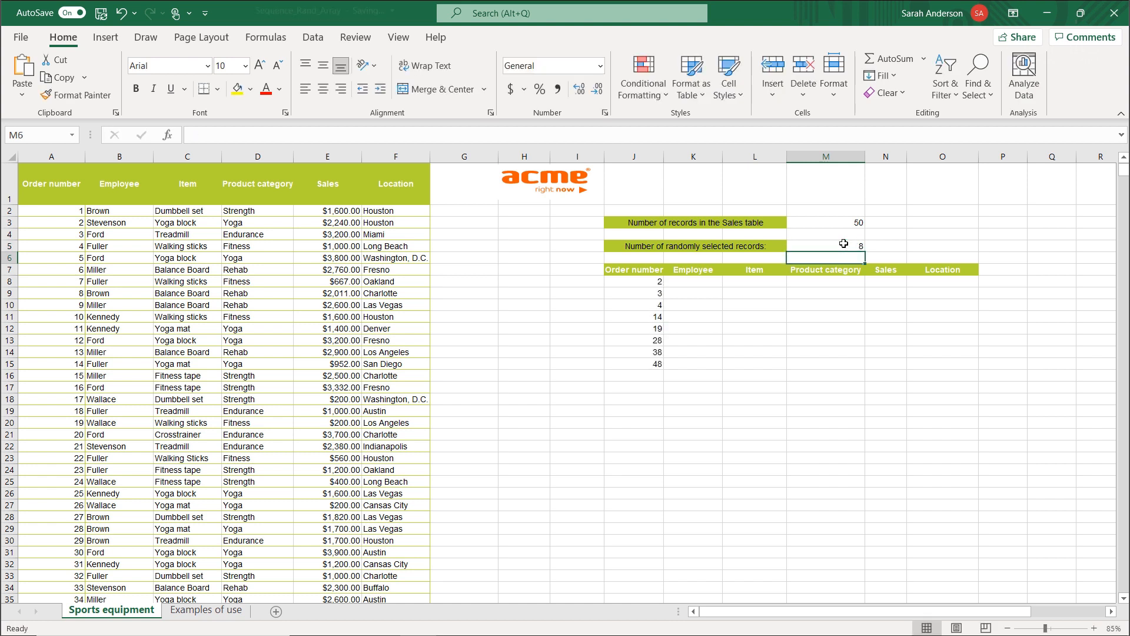
pyautogui.click(844, 243)
pyautogui.write('2')
pyautogui.press('Return')
pyautogui.click(844, 243)
pyautogui.write('5')
pyautogui.press('Return')
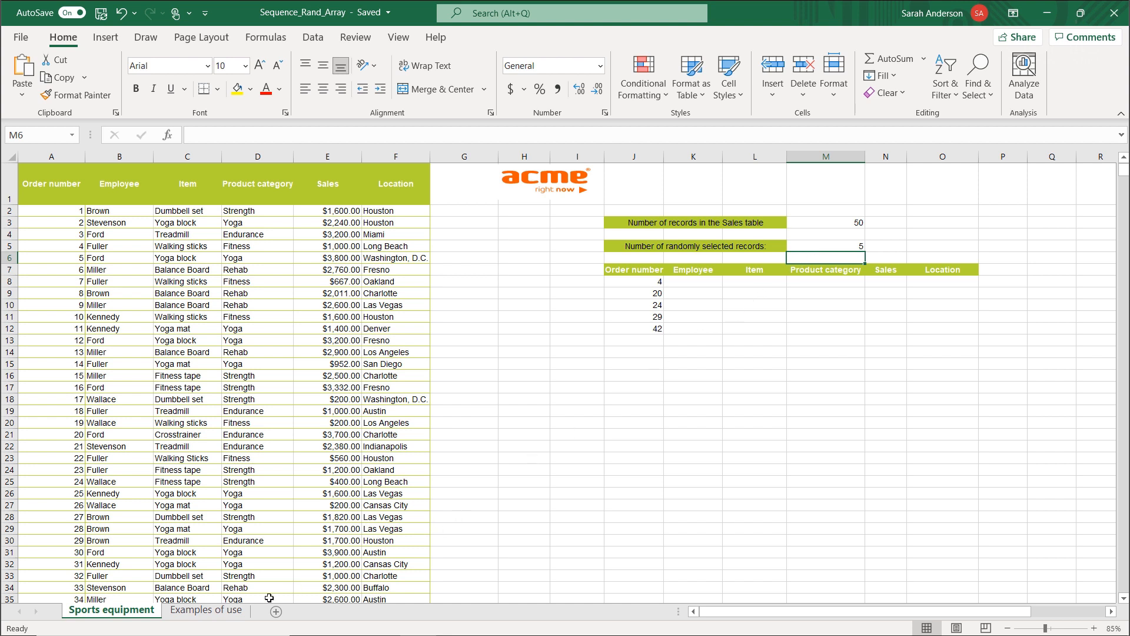
# On the Examples of use sheet, start a RANDARRAY formula in I2 and open its function arguments.
pyautogui.click(219, 612)
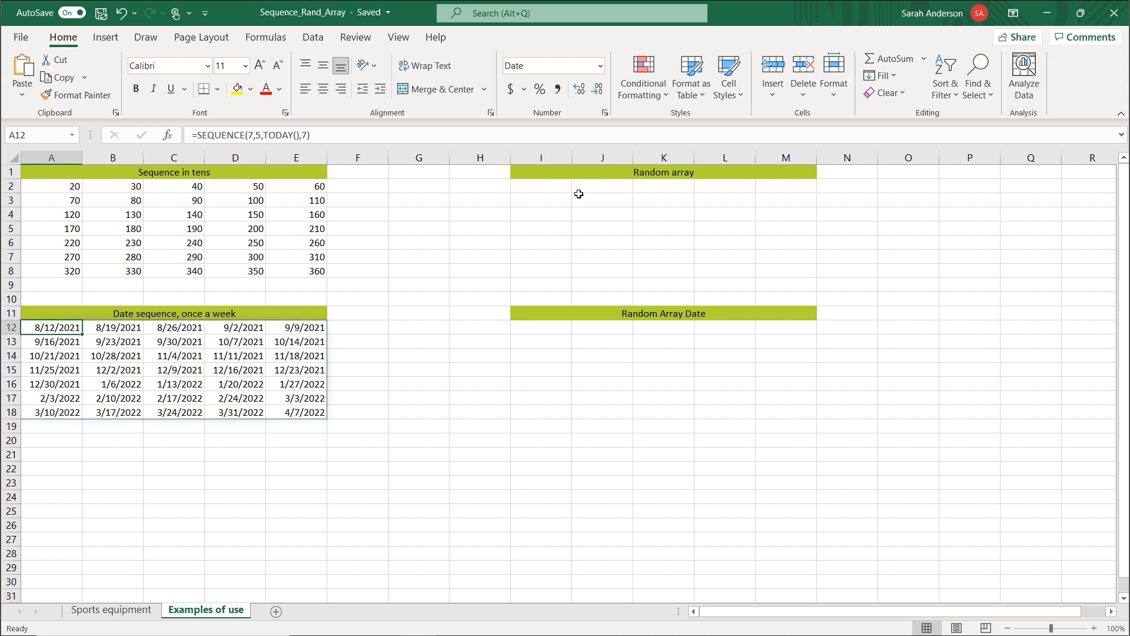
pyautogui.click(558, 186)
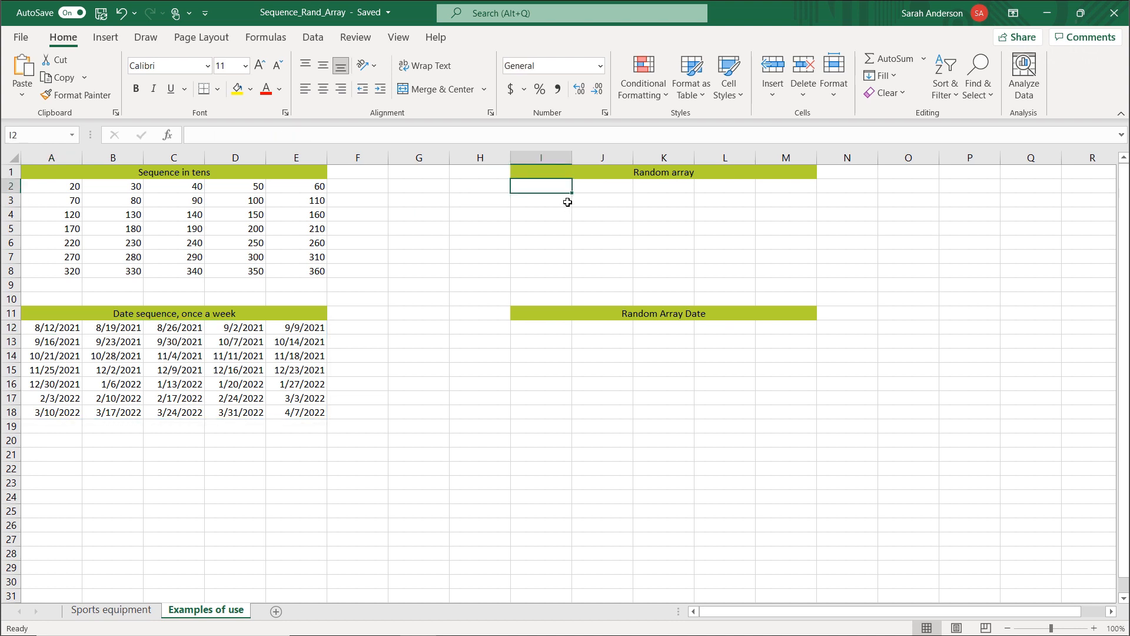
pyautogui.write('=rand')
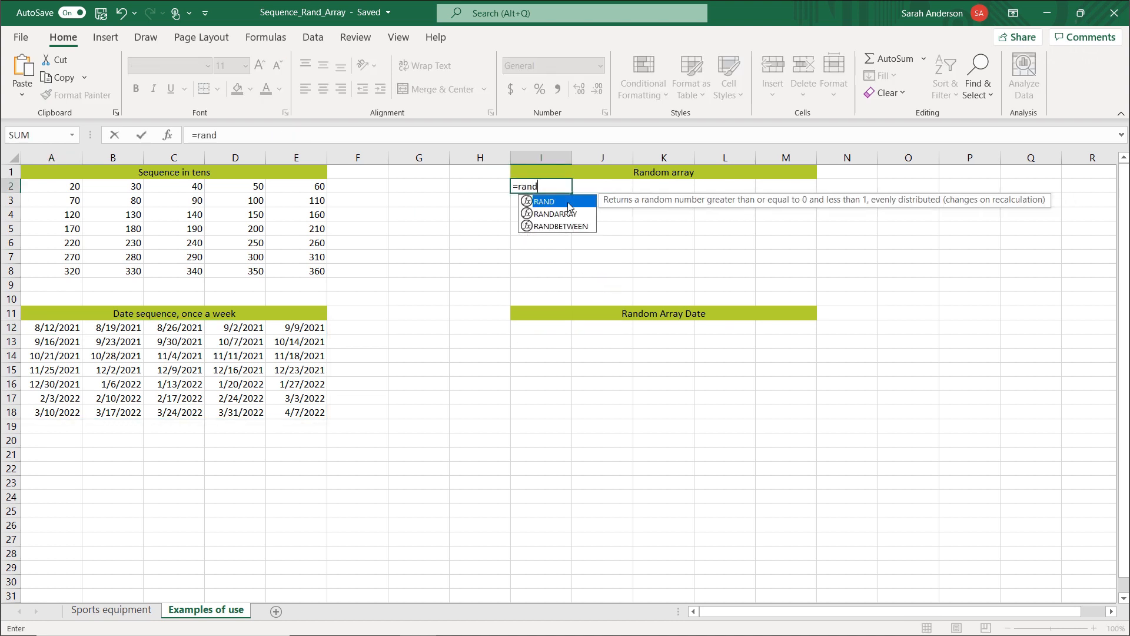
pyautogui.doubleClick(562, 213)
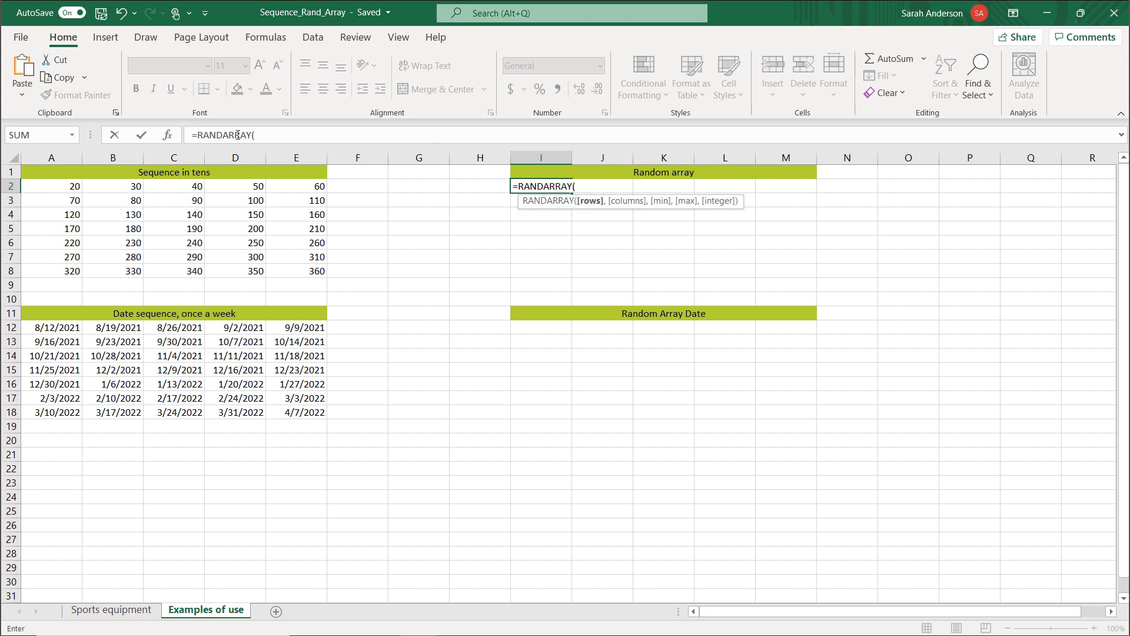
pyautogui.click(168, 135)
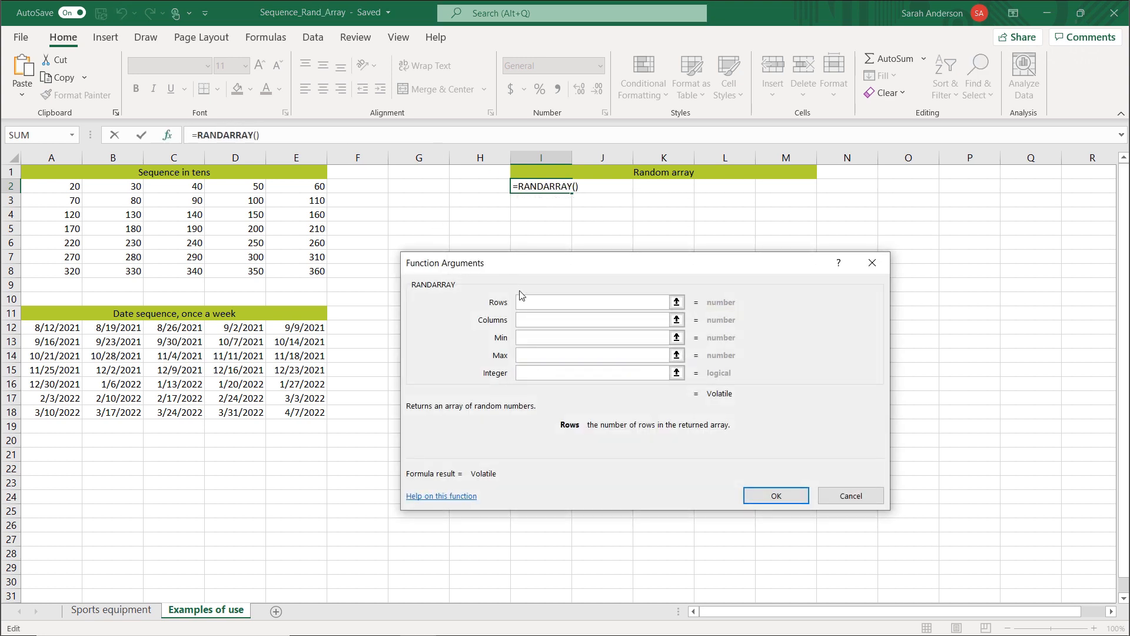
# Set the RANDARRAY arguments to rows 7, columns 5, min 20, max 360 and integer True, and enter the formula.
pyautogui.write('7')
pyautogui.click(534, 321)
pyautogui.write('5')
pyautogui.press('Tab')
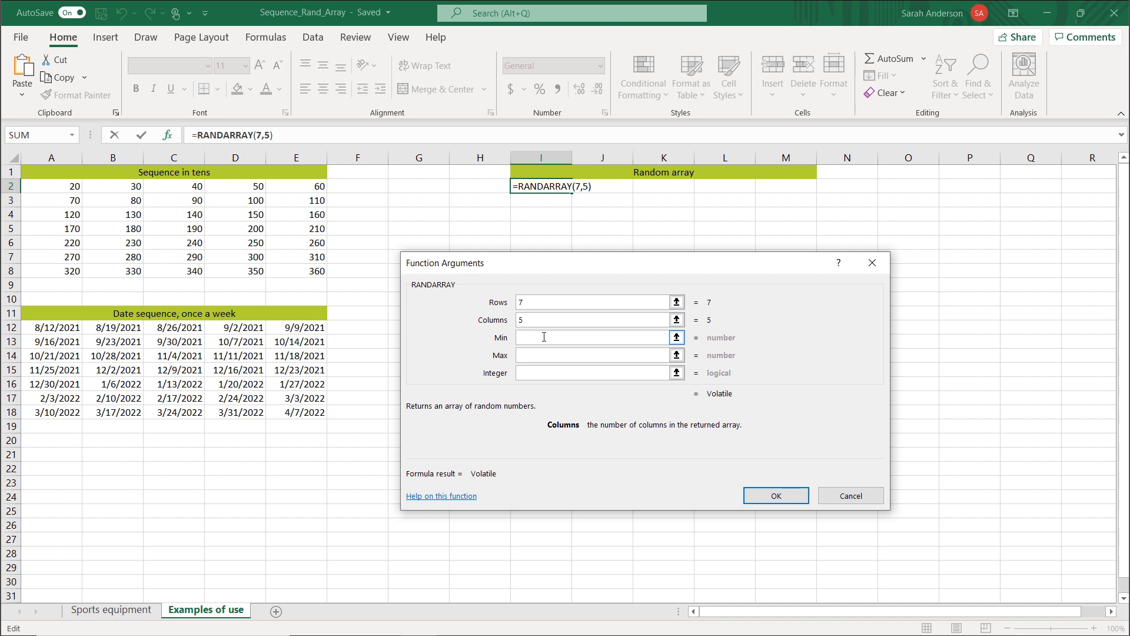
pyautogui.click(544, 337)
pyautogui.write('20')
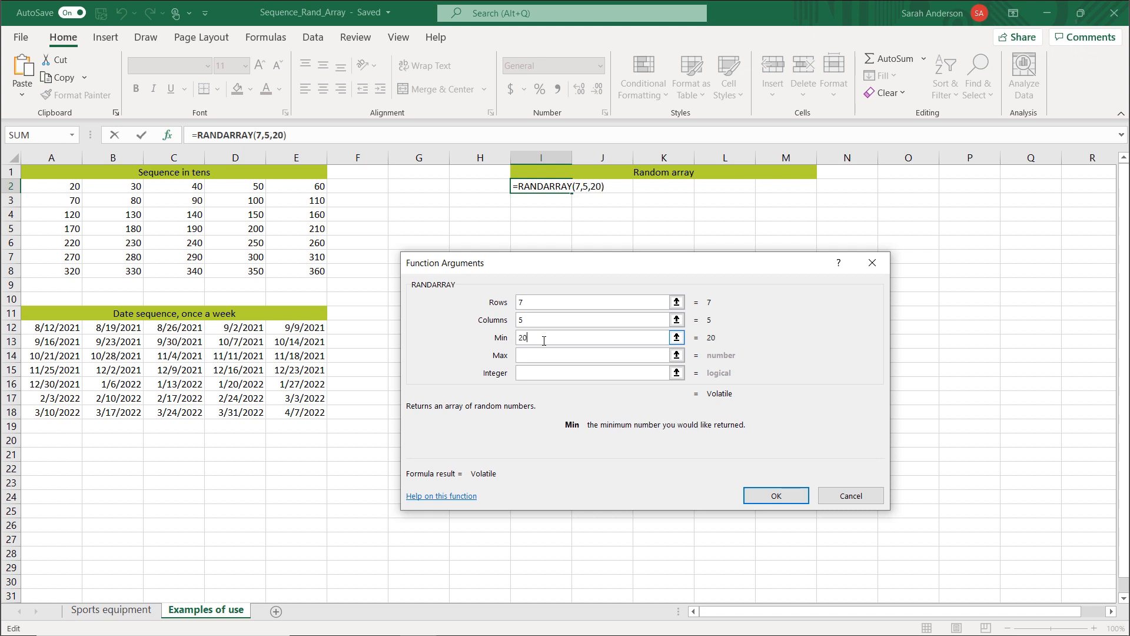
pyautogui.click(545, 356)
pyautogui.write('360')
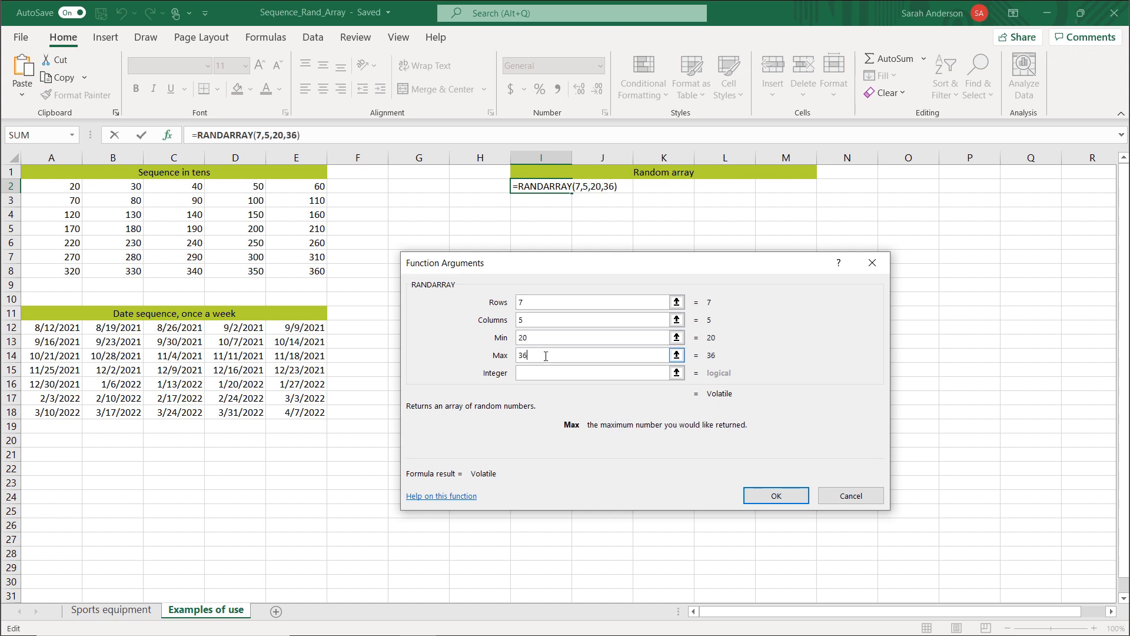
pyautogui.click(544, 372)
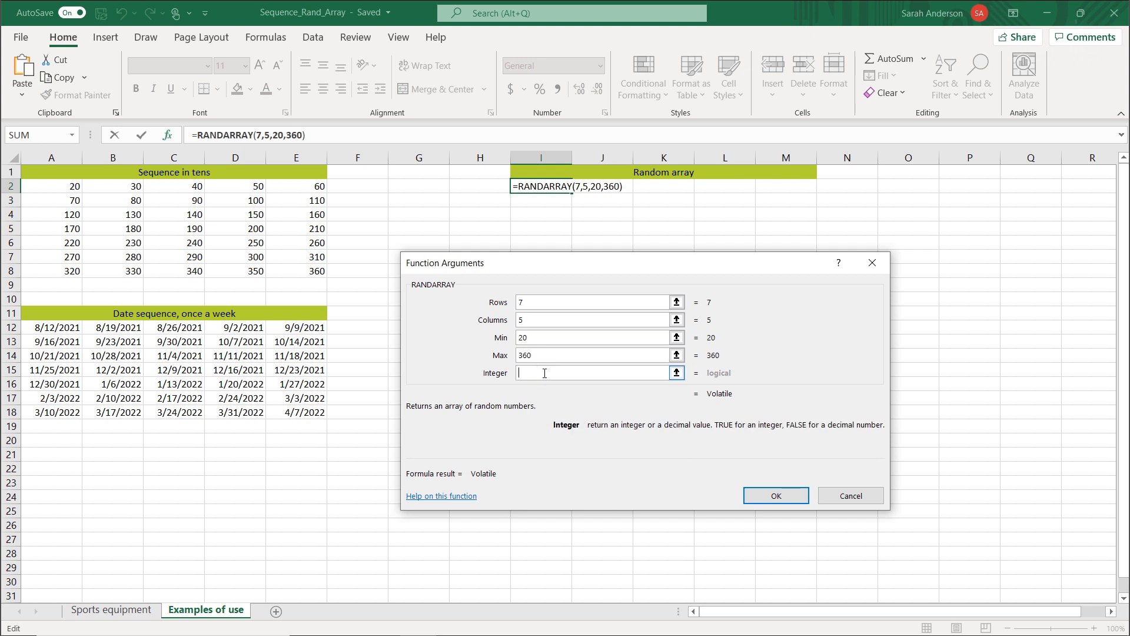
pyautogui.write('True')
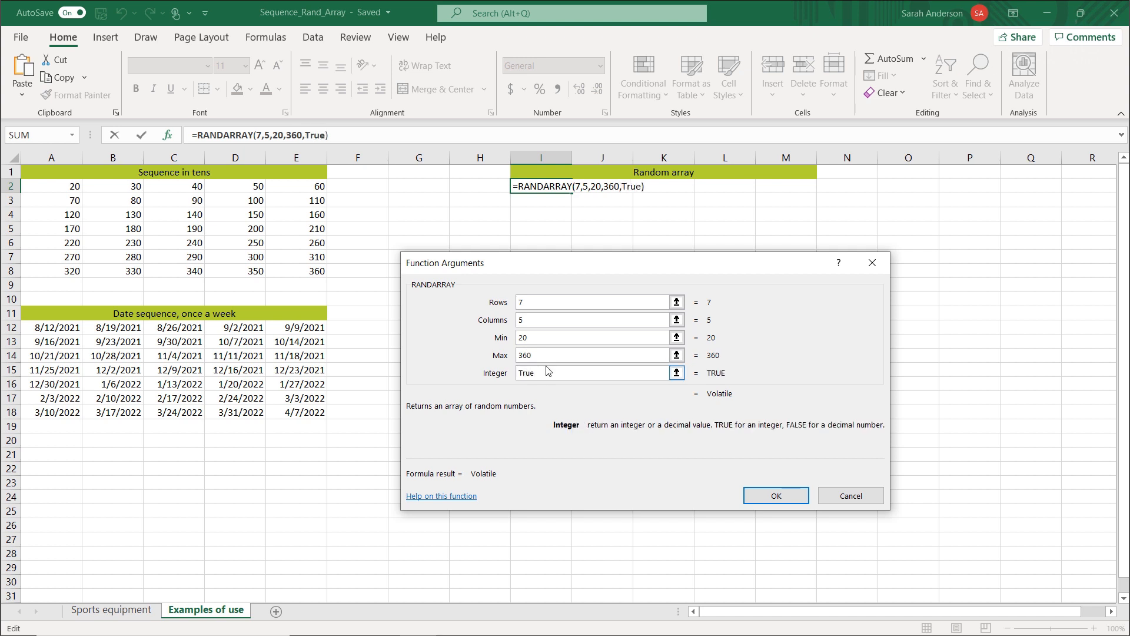
pyautogui.click(770, 494)
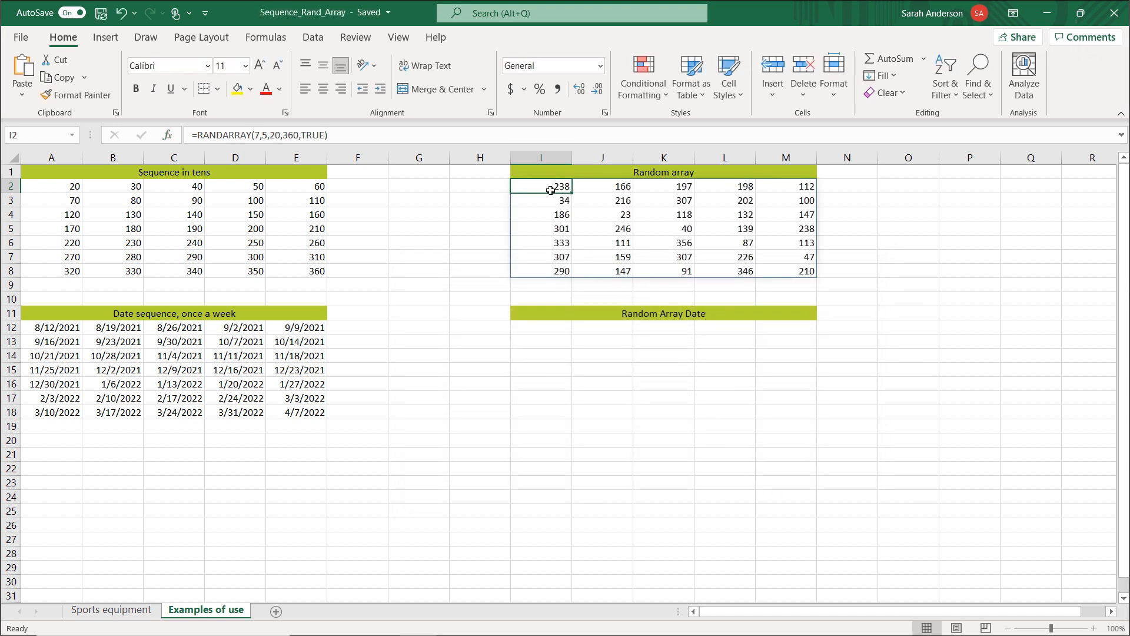
# Start a RANDARRAY formula in I12 under Random Array Date and open its function arguments.
pyautogui.click(526, 324)
pyautogui.write('=rand')
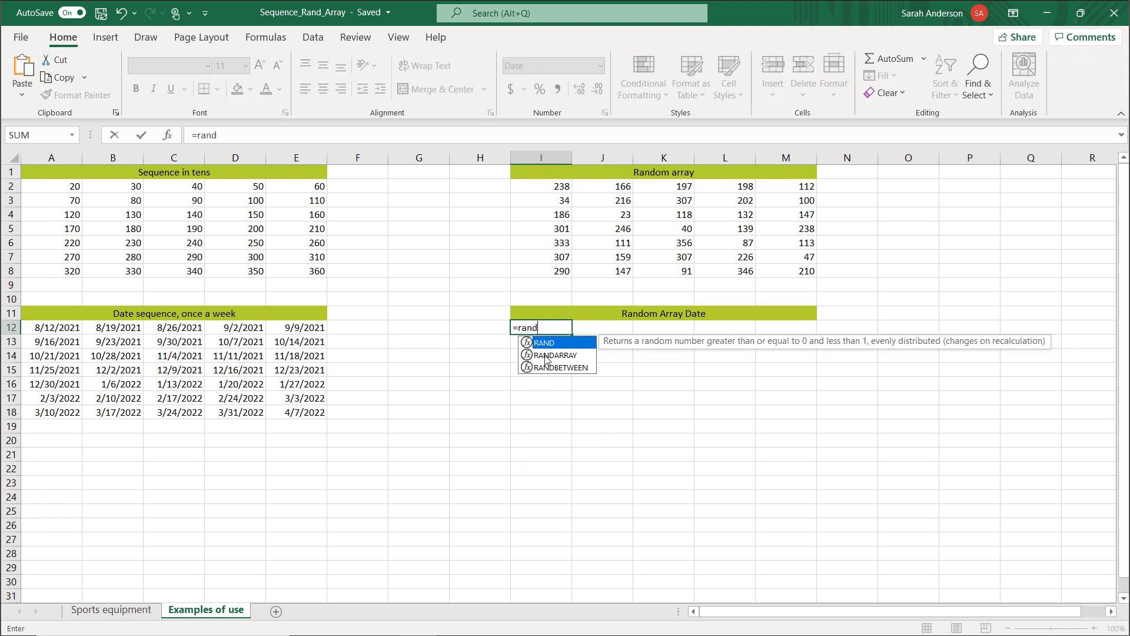
pyautogui.doubleClick(547, 356)
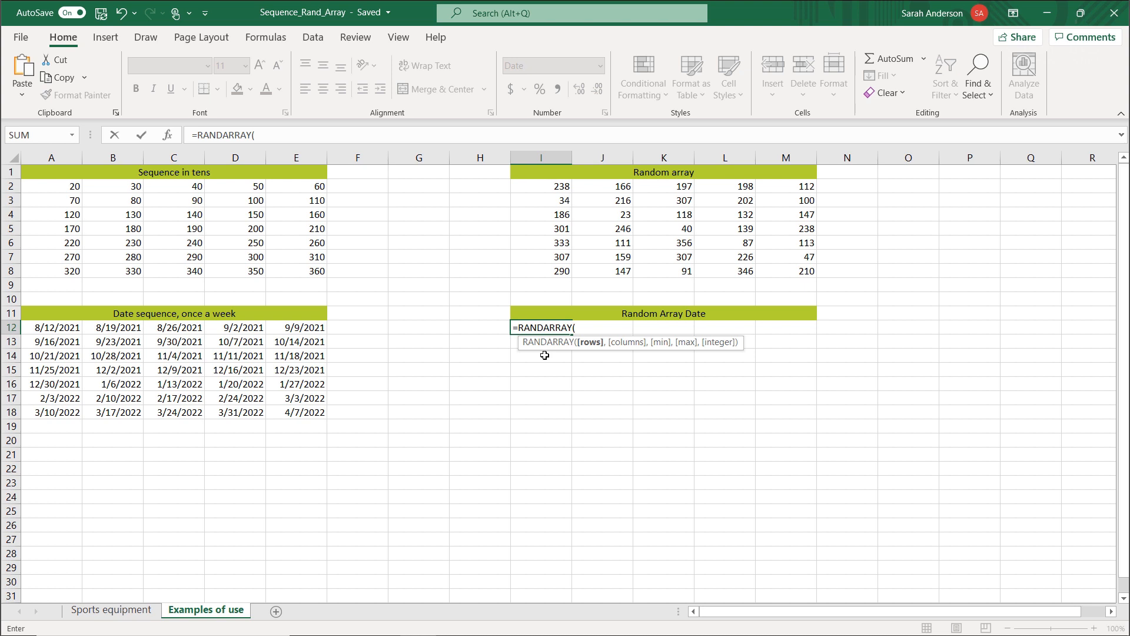
pyautogui.click(168, 136)
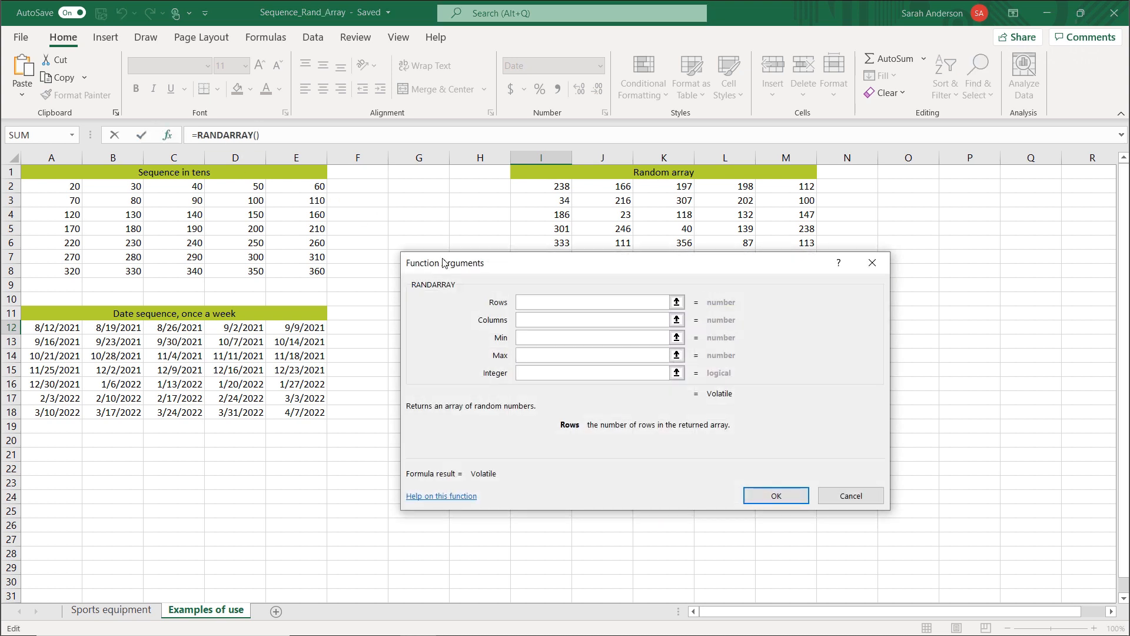
# Set the date RANDARRAY arguments to rows 7, columns 5, min Today(), max 12/31/2021 and integer True.
pyautogui.write('7')
pyautogui.press('Tab')
pyautogui.write('5')
pyautogui.press('Tab')
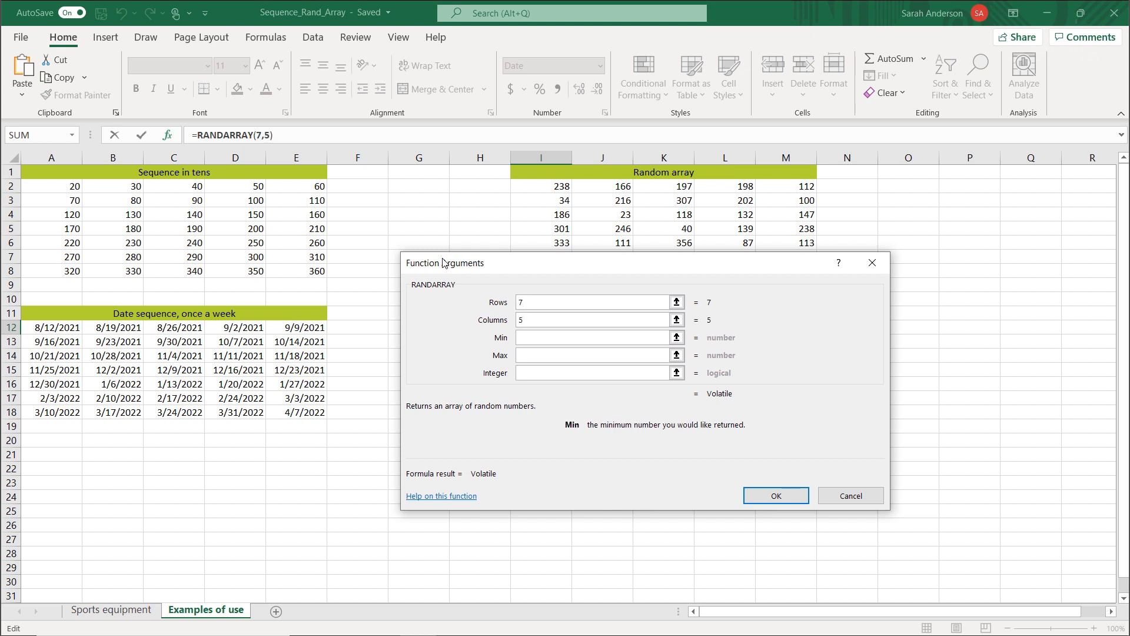
pyautogui.write('Today()')
pyautogui.press('Tab')
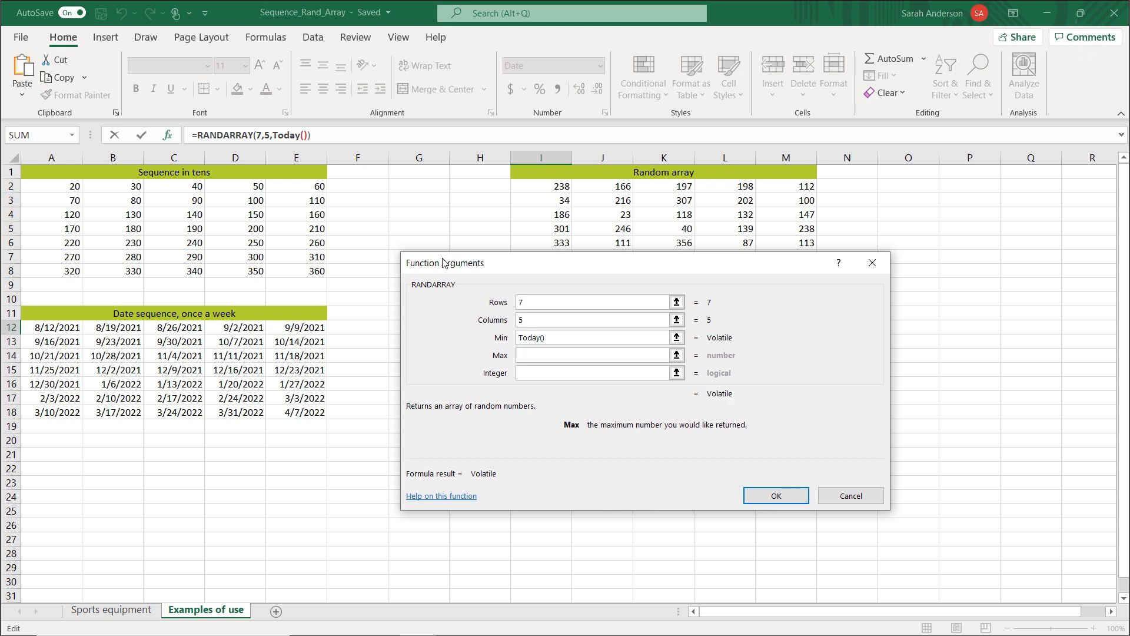
pyautogui.write('12/31/2021')
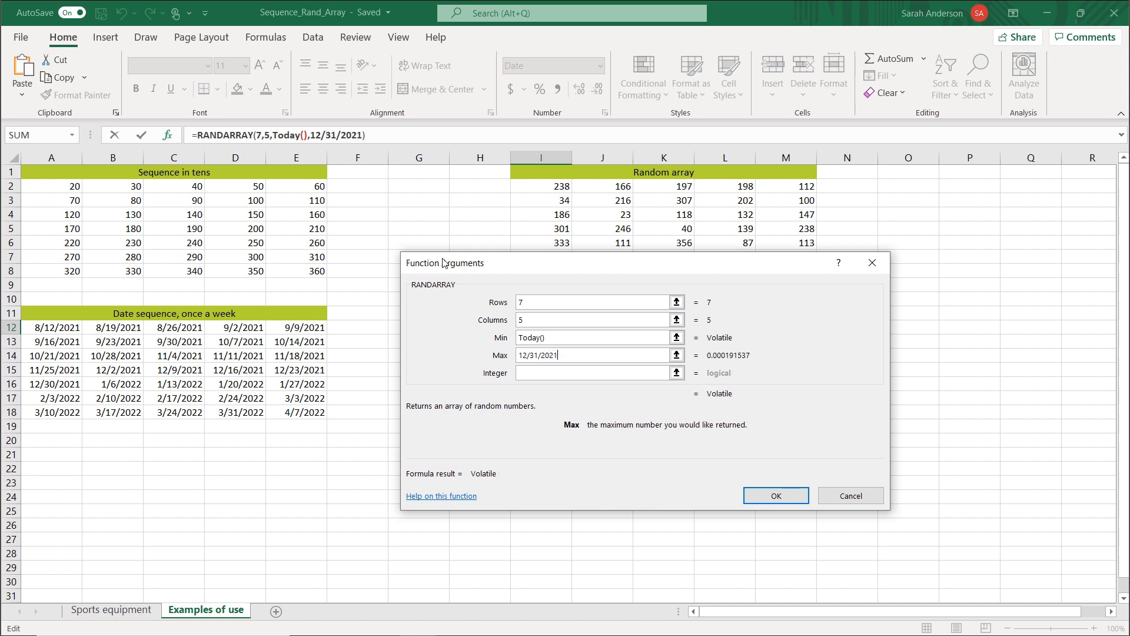
pyautogui.press('Tab')
pyautogui.write('True')
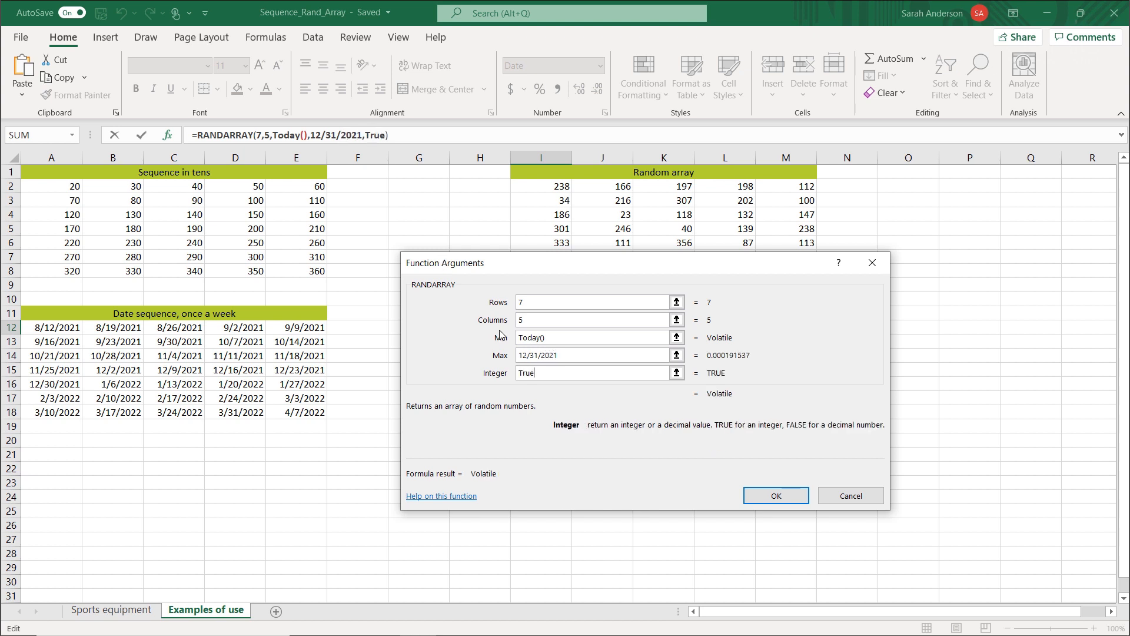
# Enclose the max date 12/31/2021 in double quotation marks and enter the formula in I12.
pyautogui.click(568, 355)
pyautogui.write('"')
pyautogui.click(519, 356)
pyautogui.write('"')
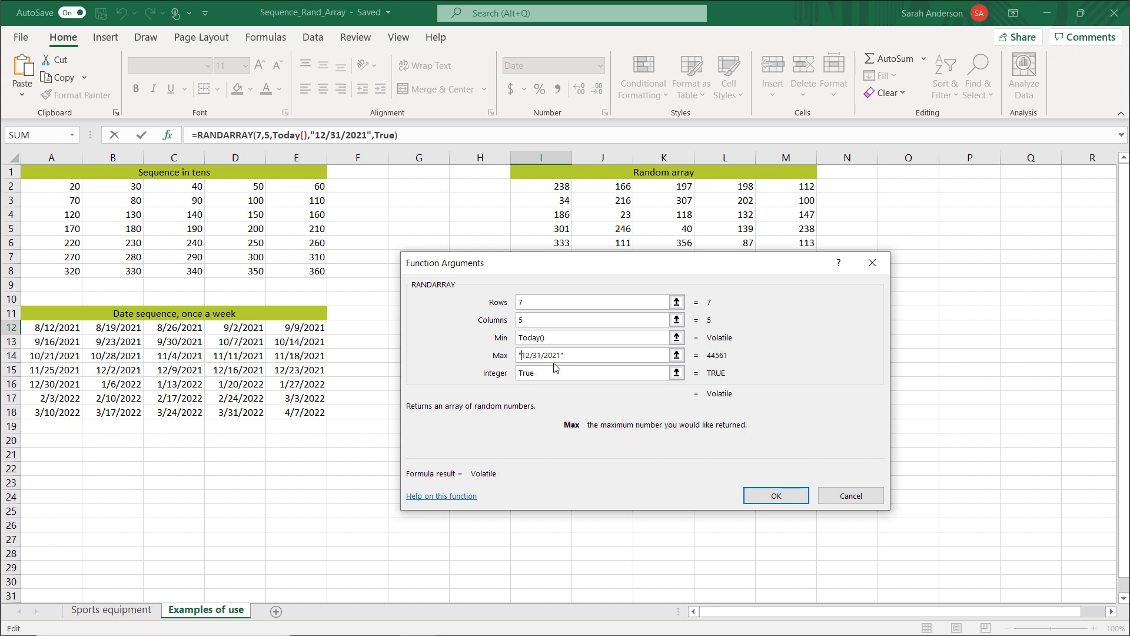
pyautogui.click(761, 495)
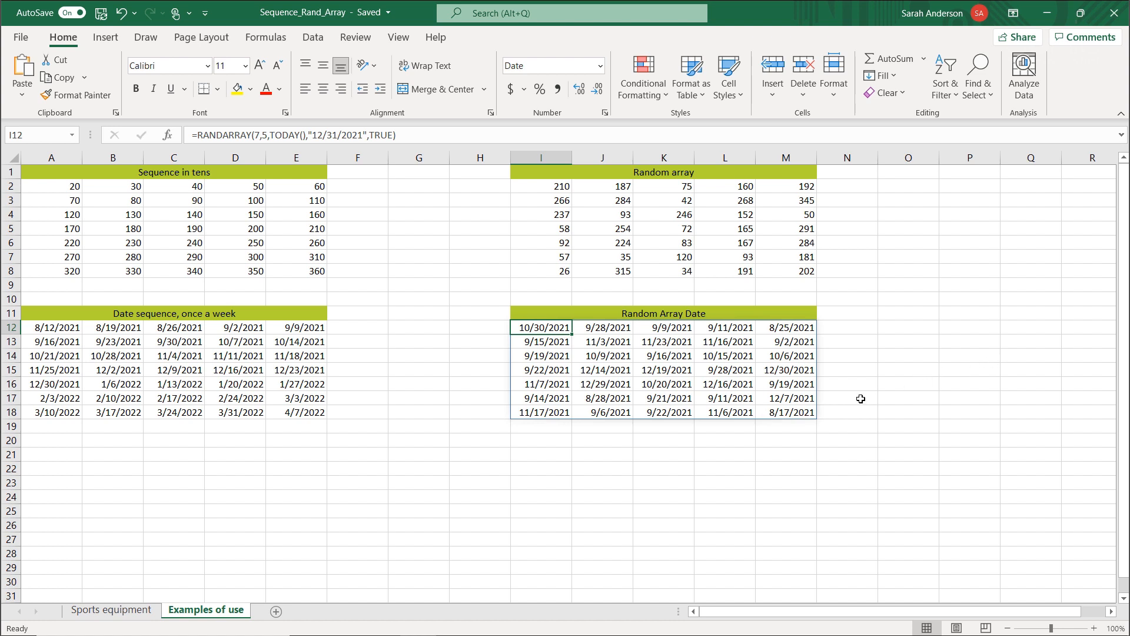
pyautogui.click(848, 414)
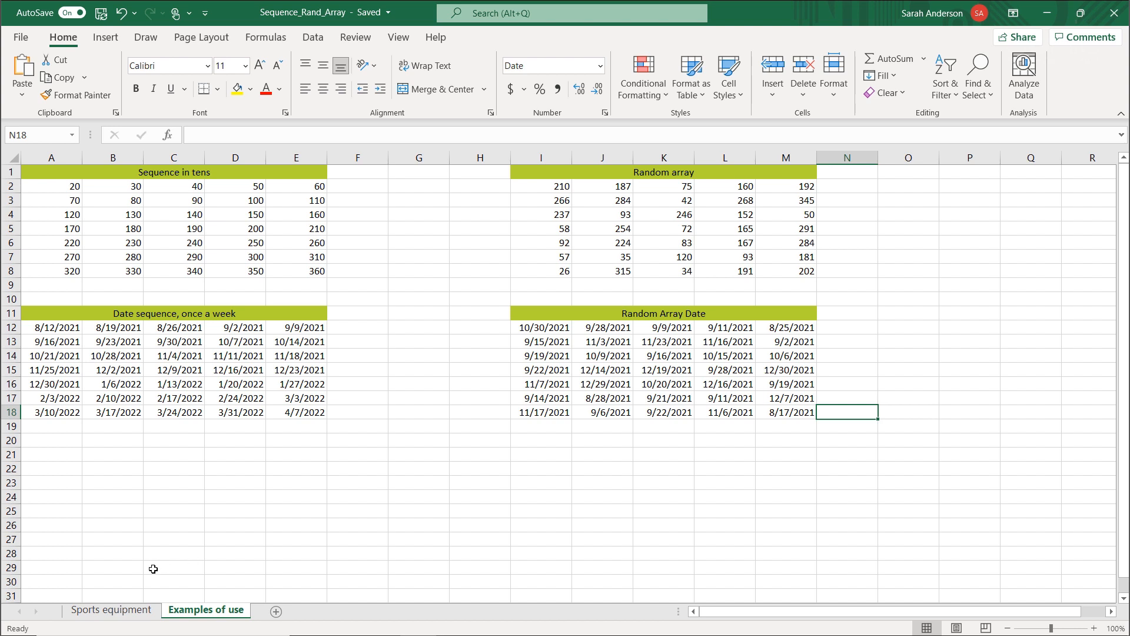
# On the Sports equipment sheet, start an XLOOKUP formula in K8 and open its function arguments.
pyautogui.click(120, 612)
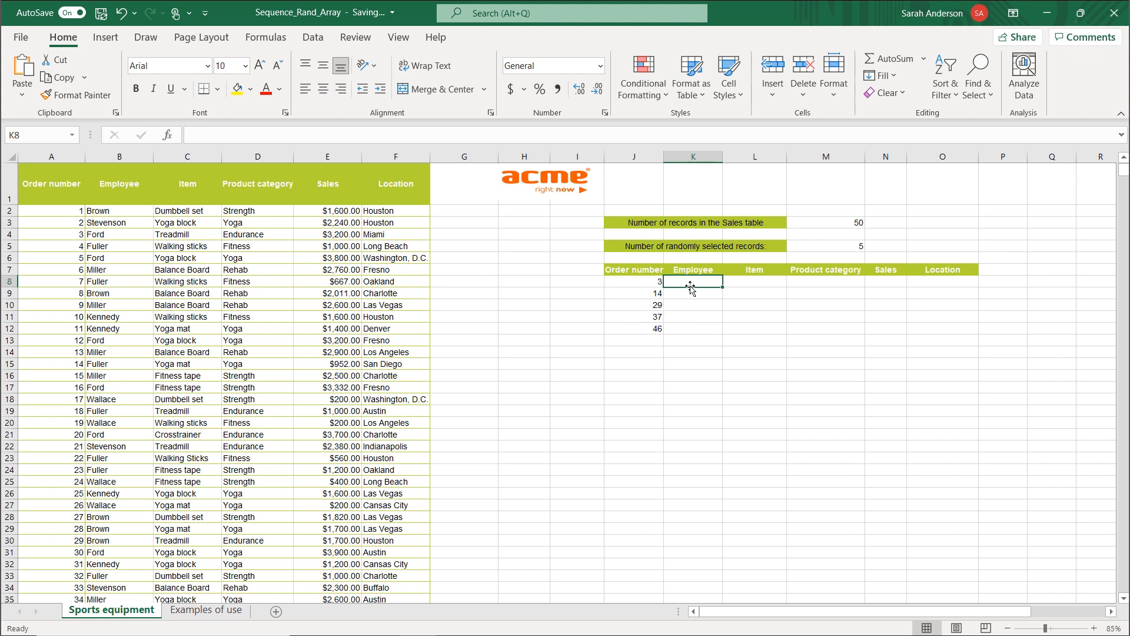
pyautogui.write('=XL')
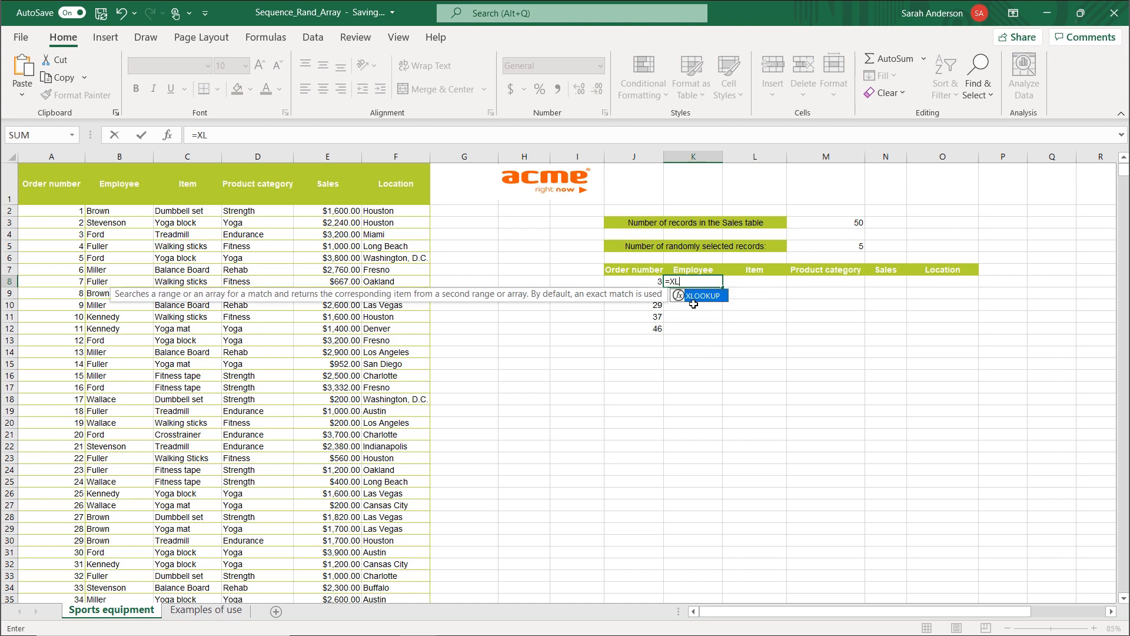
pyautogui.doubleClick(697, 298)
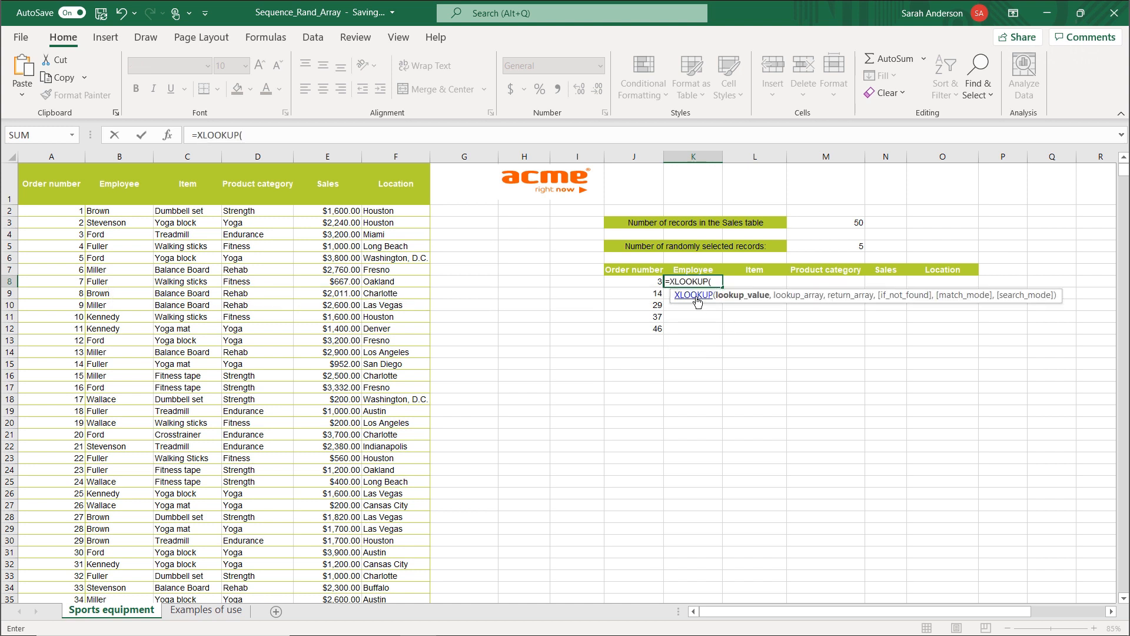
pyautogui.click(169, 137)
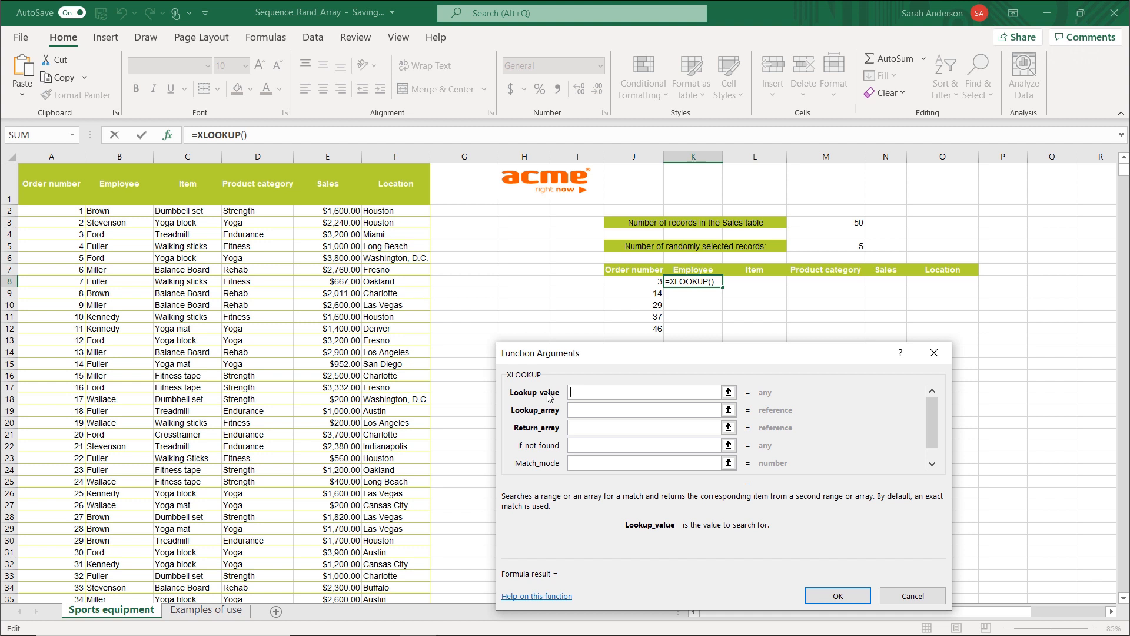
# Set the XLOOKUP lookup value to J8, lookup array to A2# and return array to Sales, and enter the formula.
pyautogui.write('J8')
pyautogui.click(578, 411)
pyautogui.write('A2')
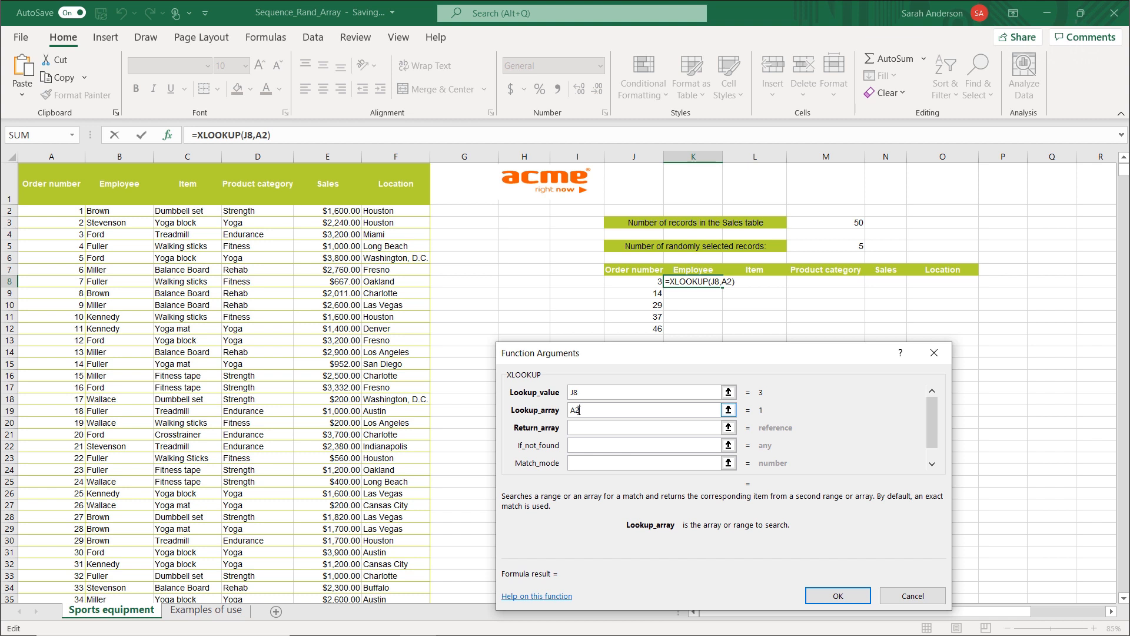
pyautogui.write('#')
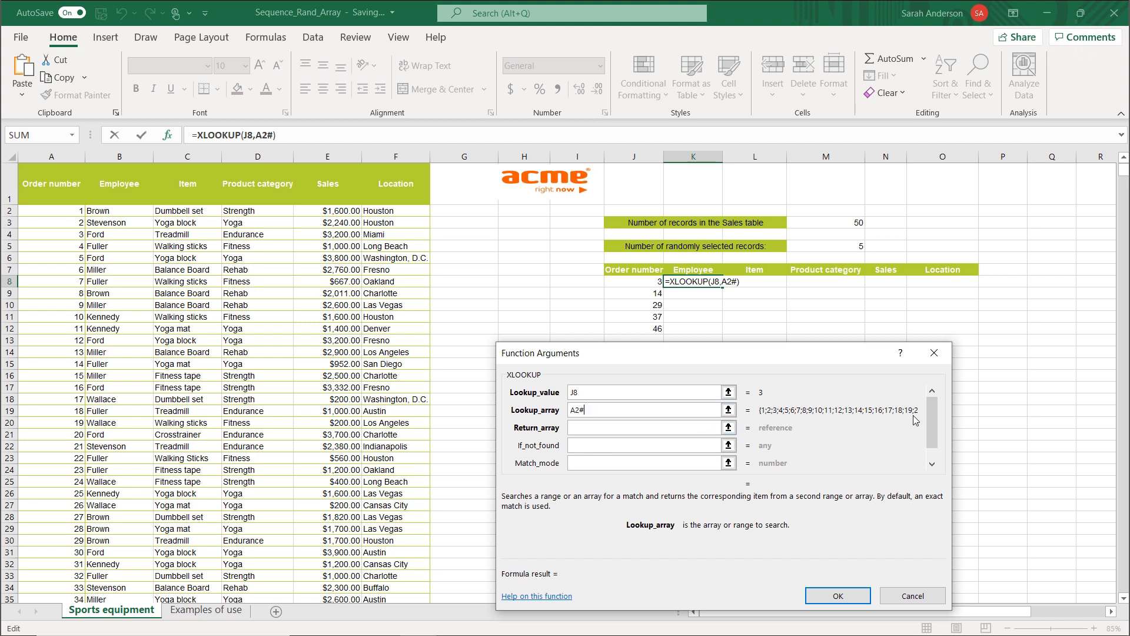
pyautogui.click(596, 428)
pyautogui.write('Sales')
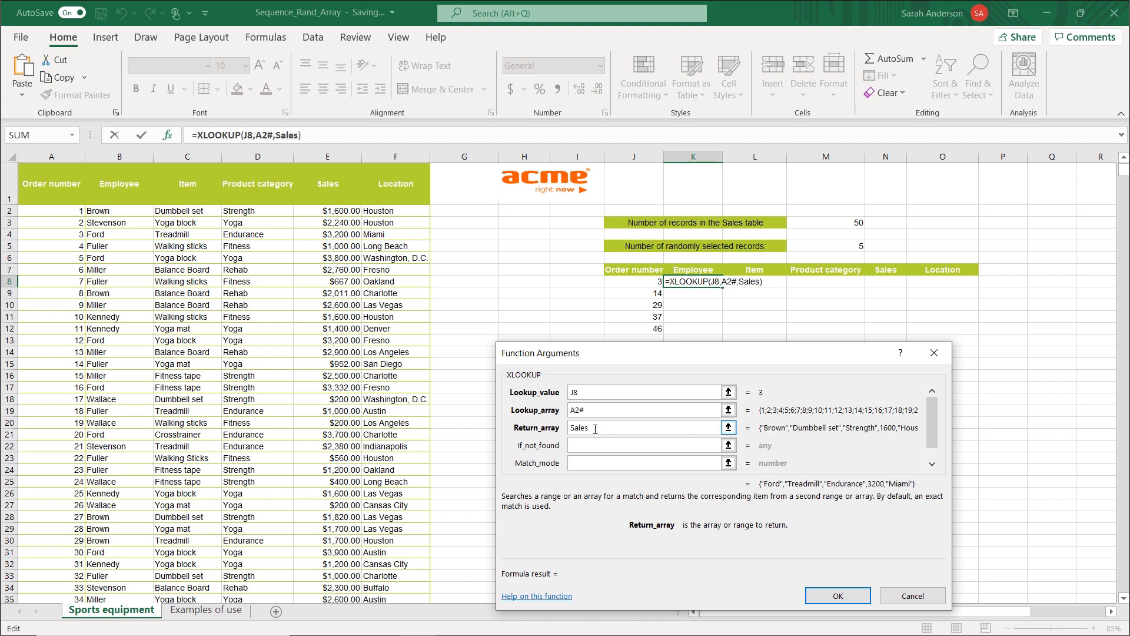
pyautogui.click(591, 443)
pyautogui.click(837, 596)
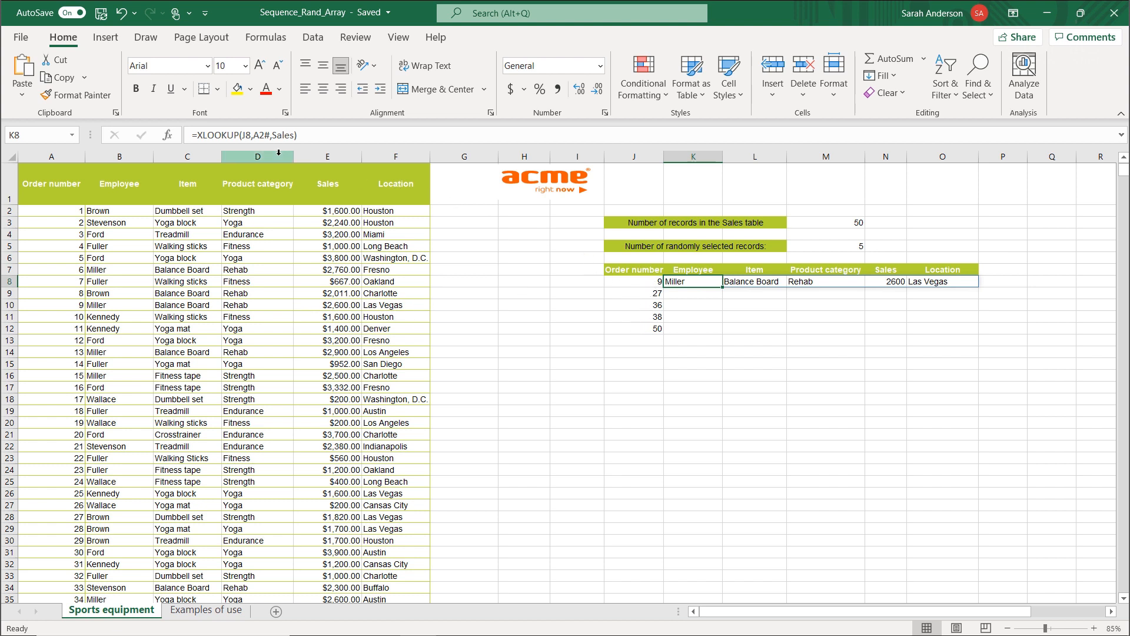
# Make the A2# reference in the K8 XLOOKUP formula absolute as $A$2#.
pyautogui.moveTo(253, 134); pyautogui.dragTo(264, 134)
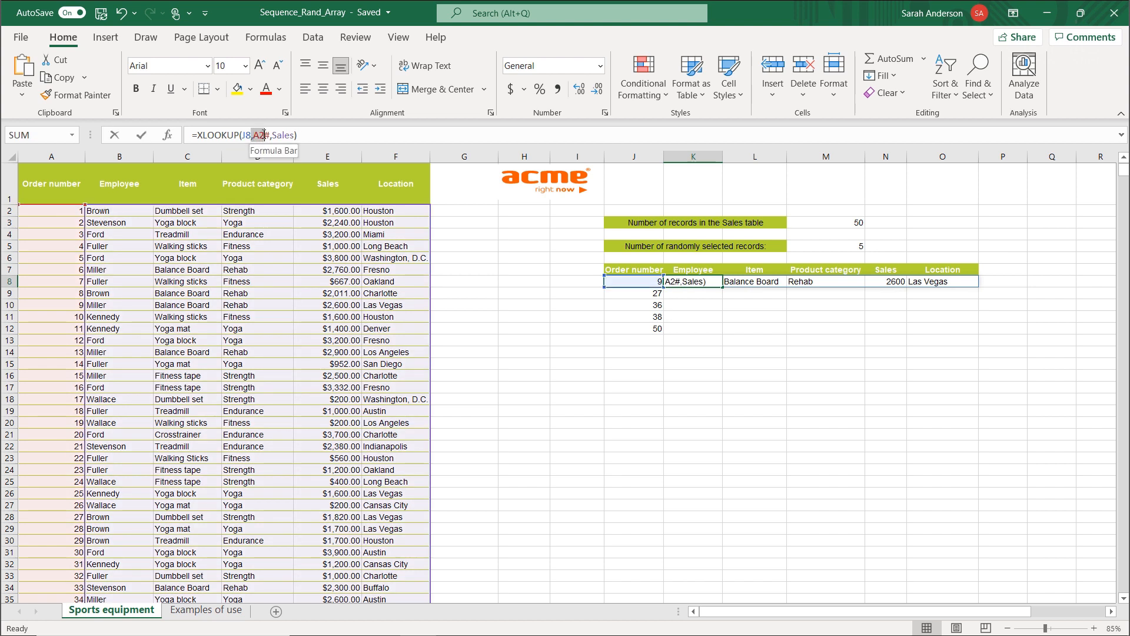
pyautogui.click(265, 135)
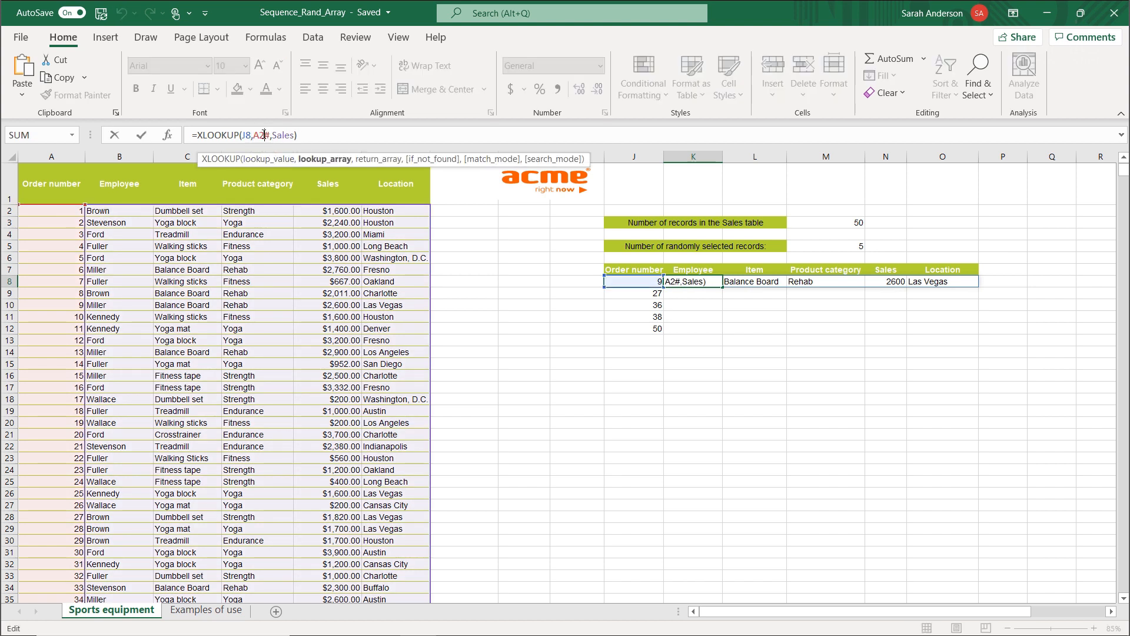
pyautogui.moveTo(253, 133); pyautogui.dragTo(265, 135)
pyautogui.press('F4')
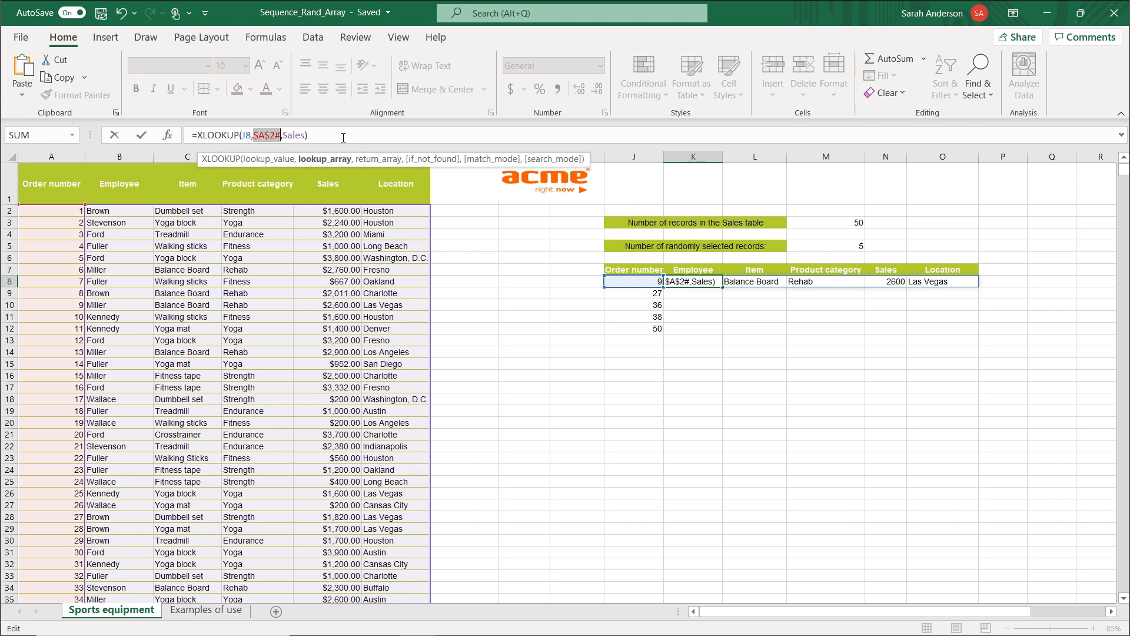
pyautogui.press('Return')
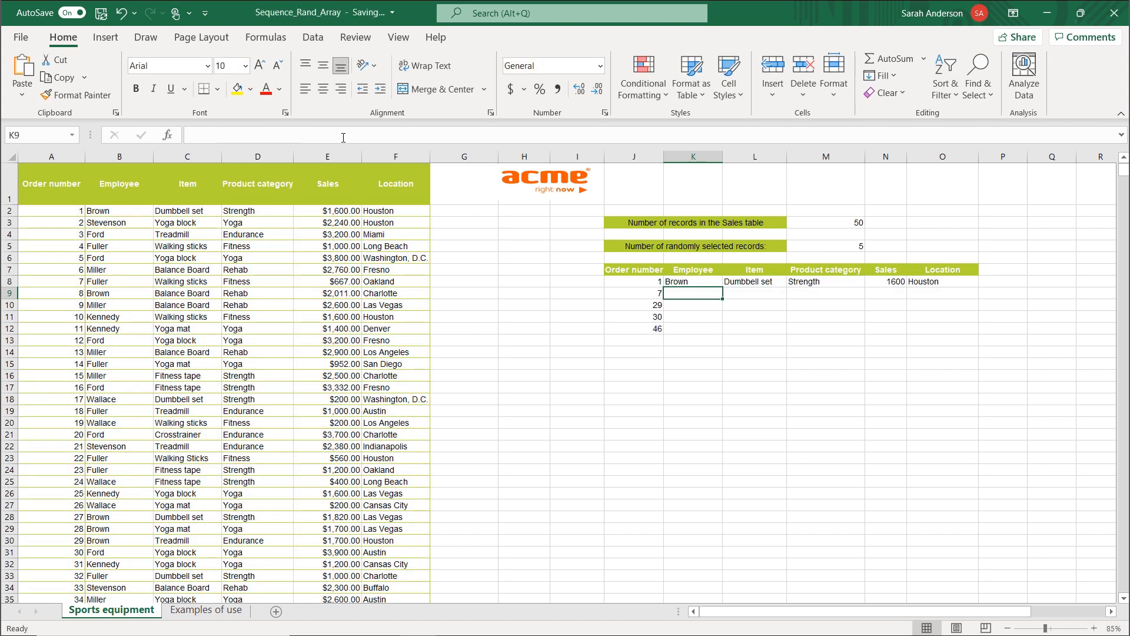
# Fill the XLOOKUP formula from K8 down through K16.
pyautogui.click(714, 280)
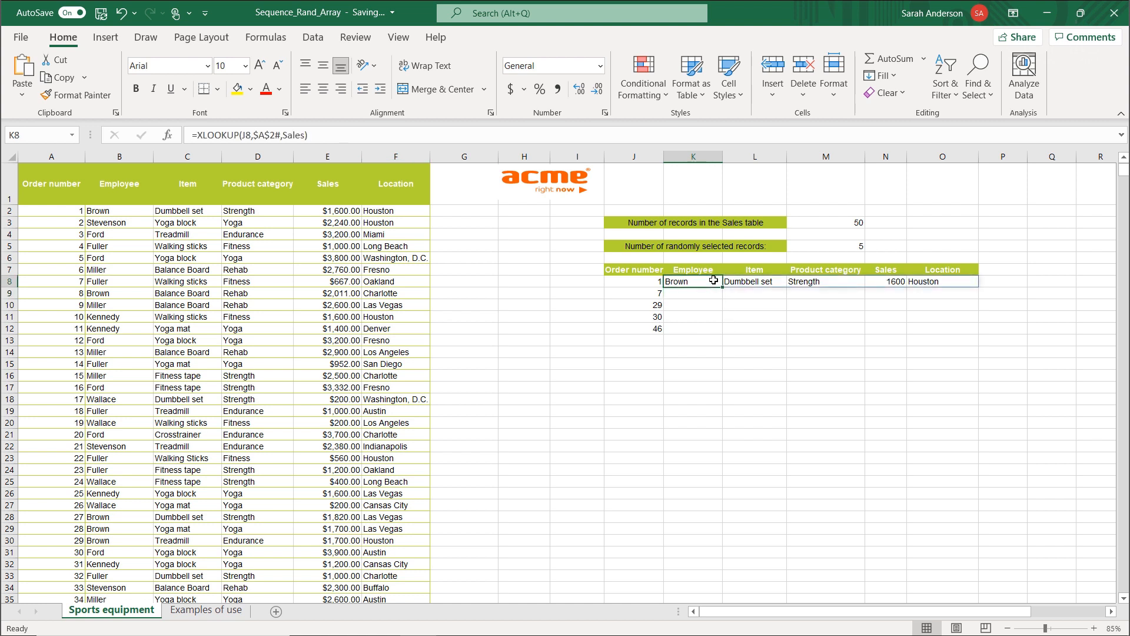
pyautogui.moveTo(724, 288); pyautogui.dragTo(723, 380)
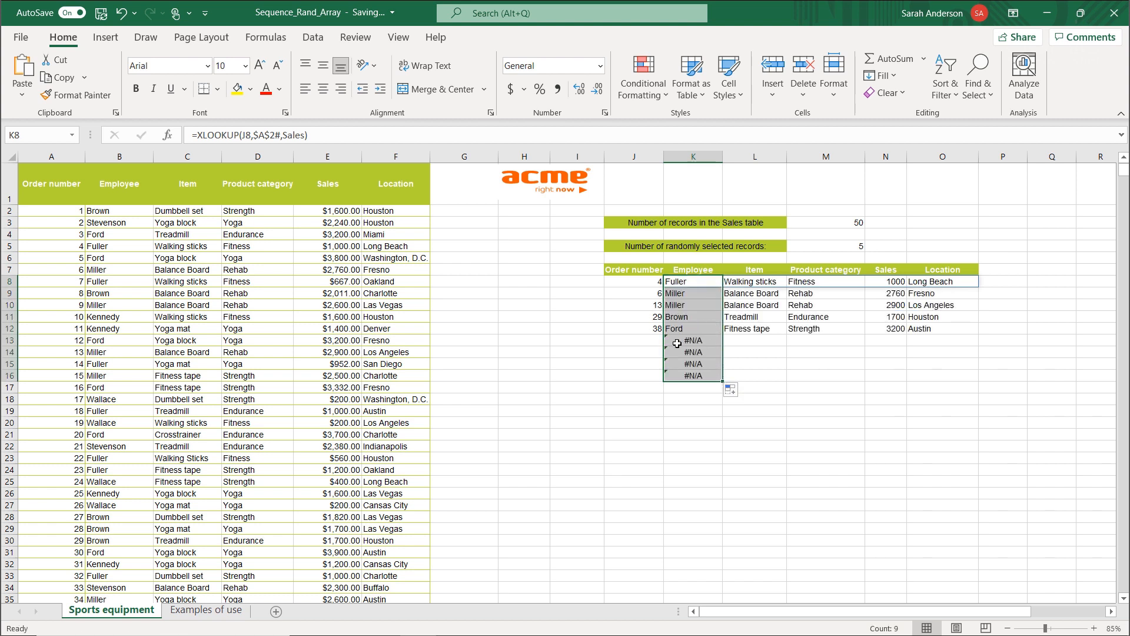
# Add a blank space " " as the If_not_found argument of the XLOOKUP formula in K8.
pyautogui.click(696, 281)
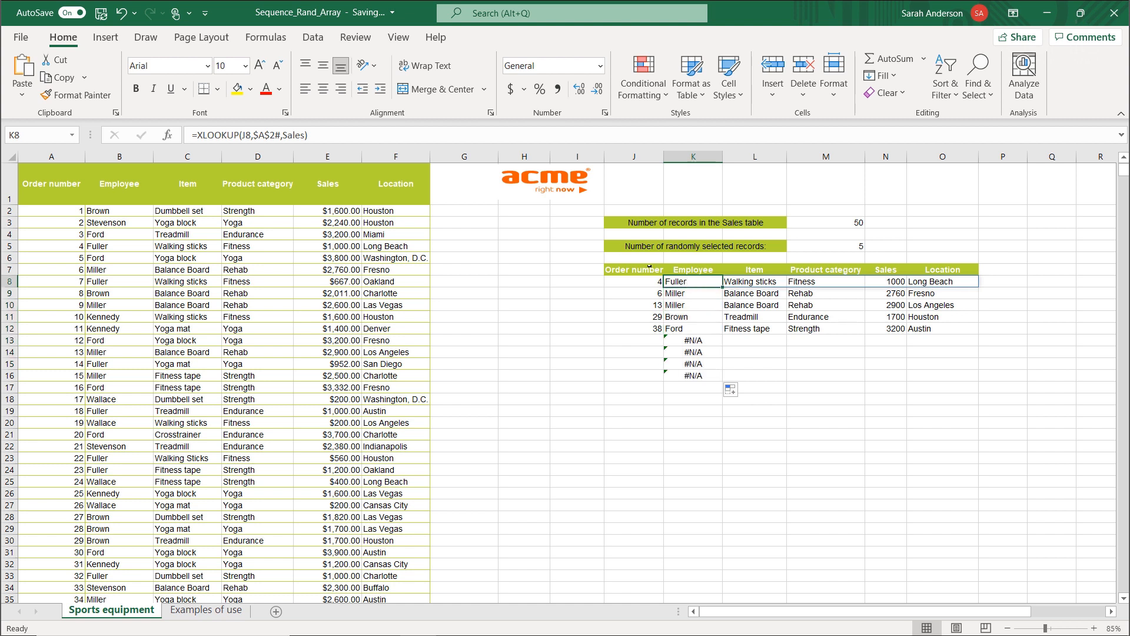
pyautogui.click(168, 141)
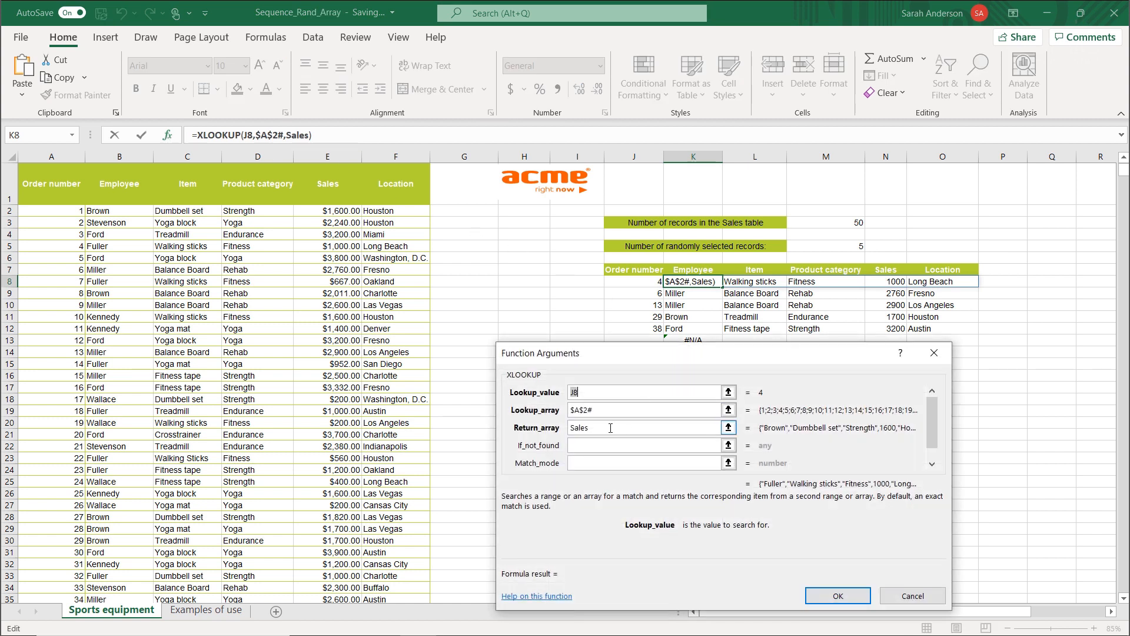
pyautogui.click(596, 447)
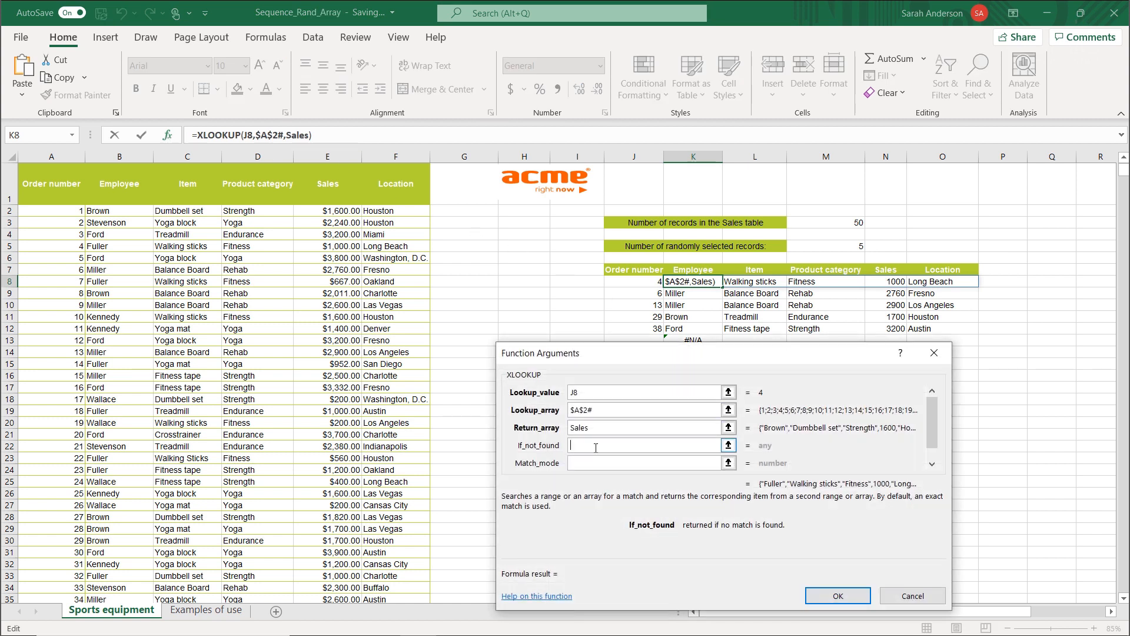
pyautogui.click(836, 595)
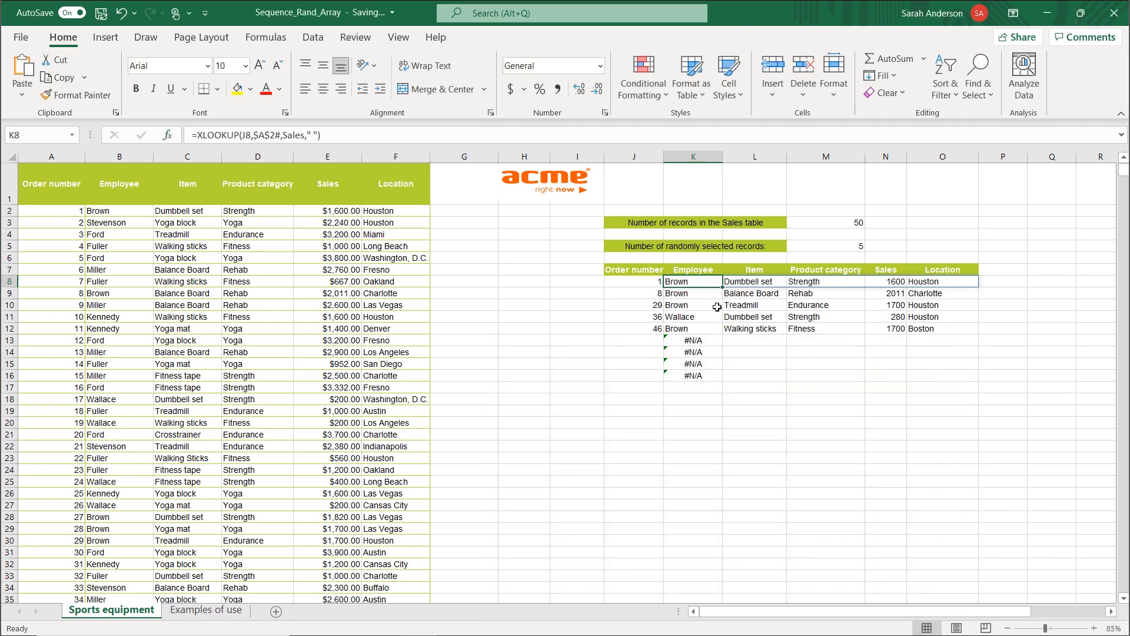
# Fill the updated XLOOKUP formula from K8 down through K25.
pyautogui.moveTo(722, 288); pyautogui.dragTo(695, 483)
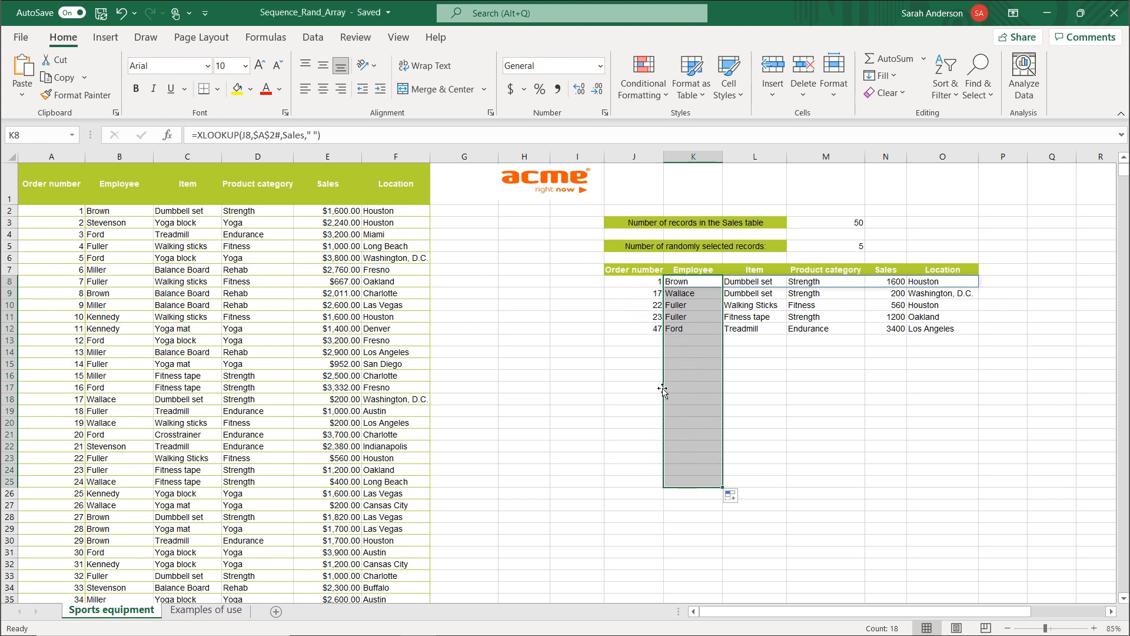
pyautogui.moveTo(590, 291); pyautogui.dragTo(586, 283)
pyautogui.click(586, 283)
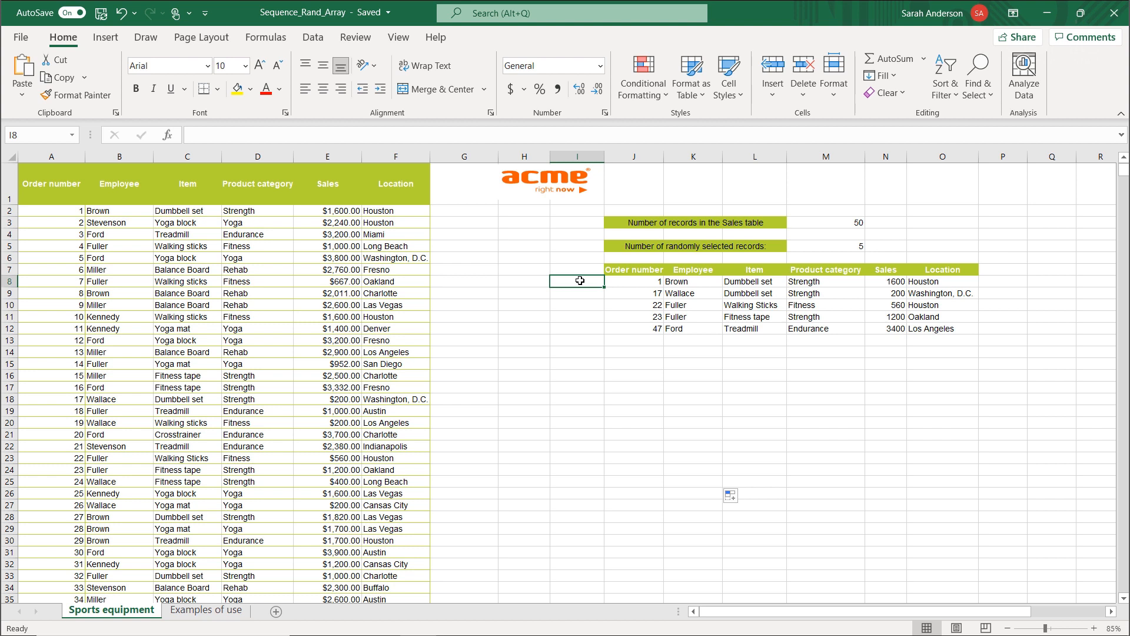
# Test the random selection by setting the number of randomly selected records in M5 to 10 and then to 3.
pyautogui.click(856, 247)
pyautogui.write('10')
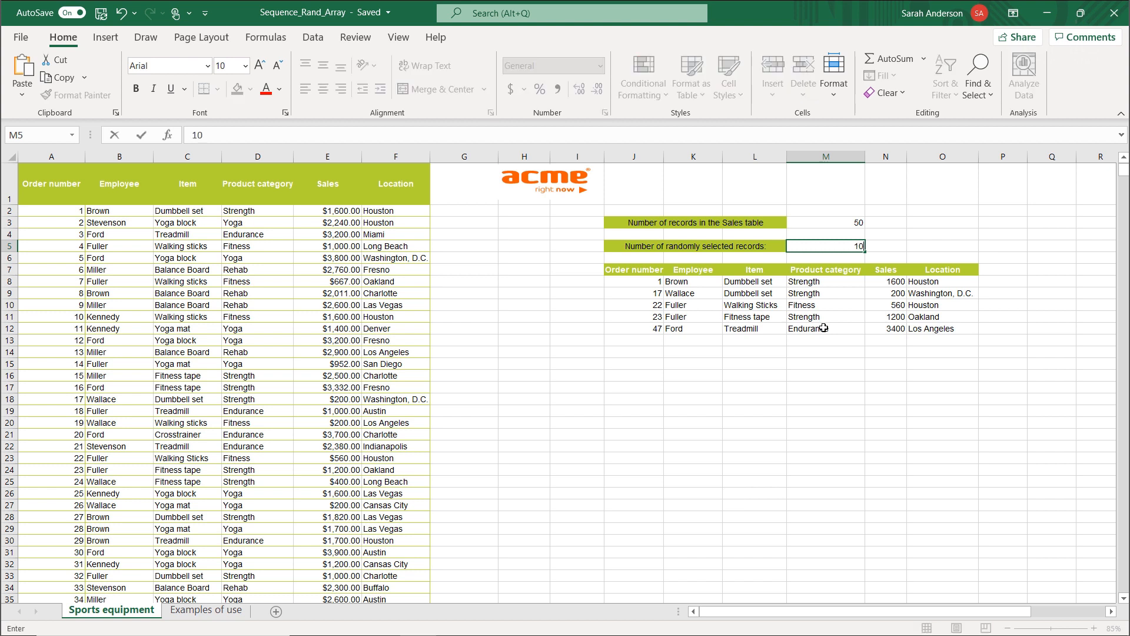
pyautogui.press('Return')
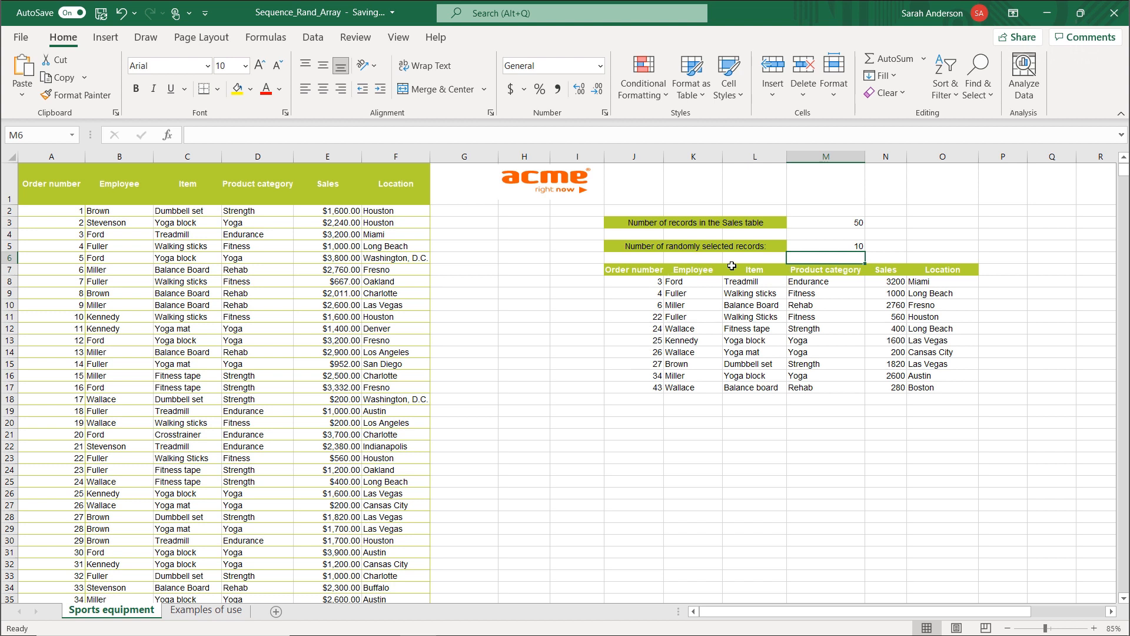
pyautogui.click(848, 245)
pyautogui.write('3')
pyautogui.press('Return')
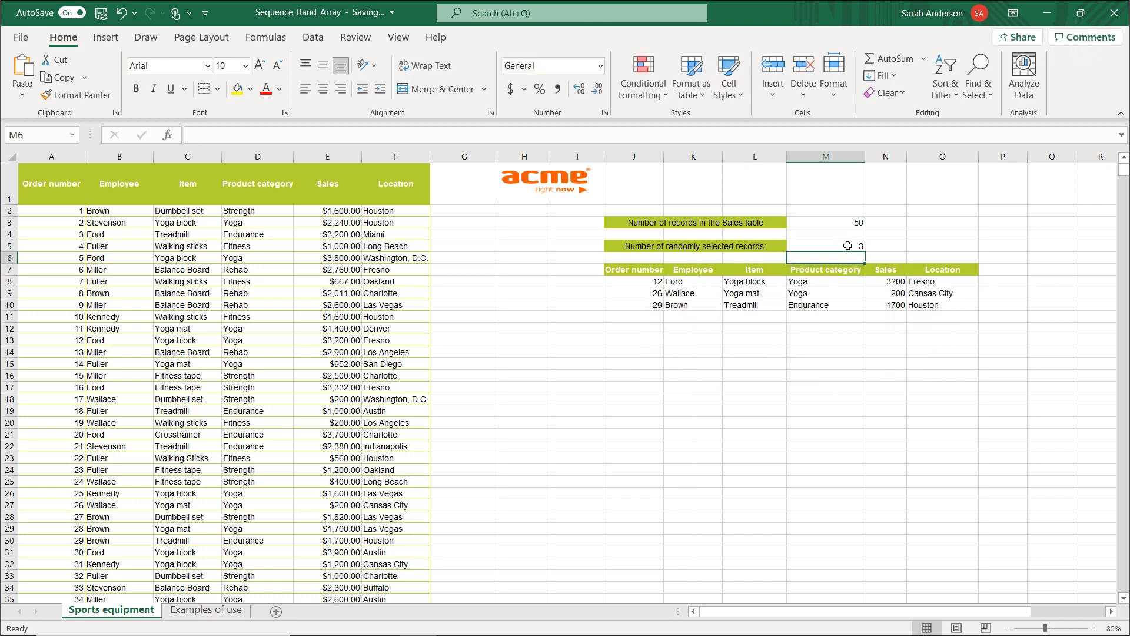
# Set the number of randomly selected records in M5 to 5 and recalculate the sheet for a new random selection.
pyautogui.click(847, 245)
pyautogui.write('5')
pyautogui.press('Return')
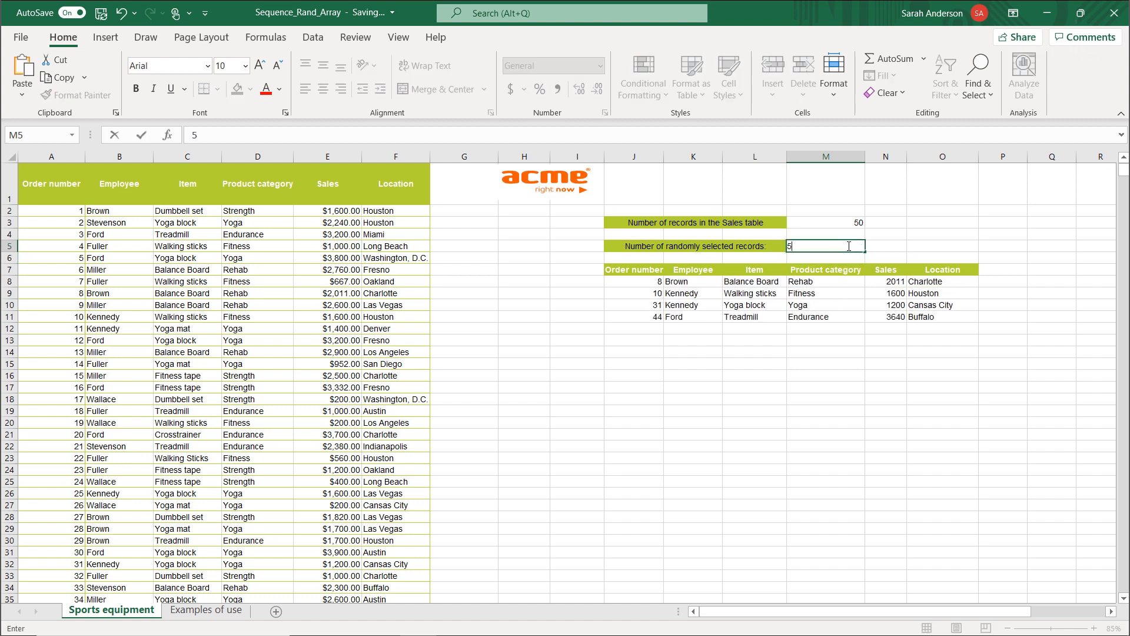
pyautogui.press('F9')
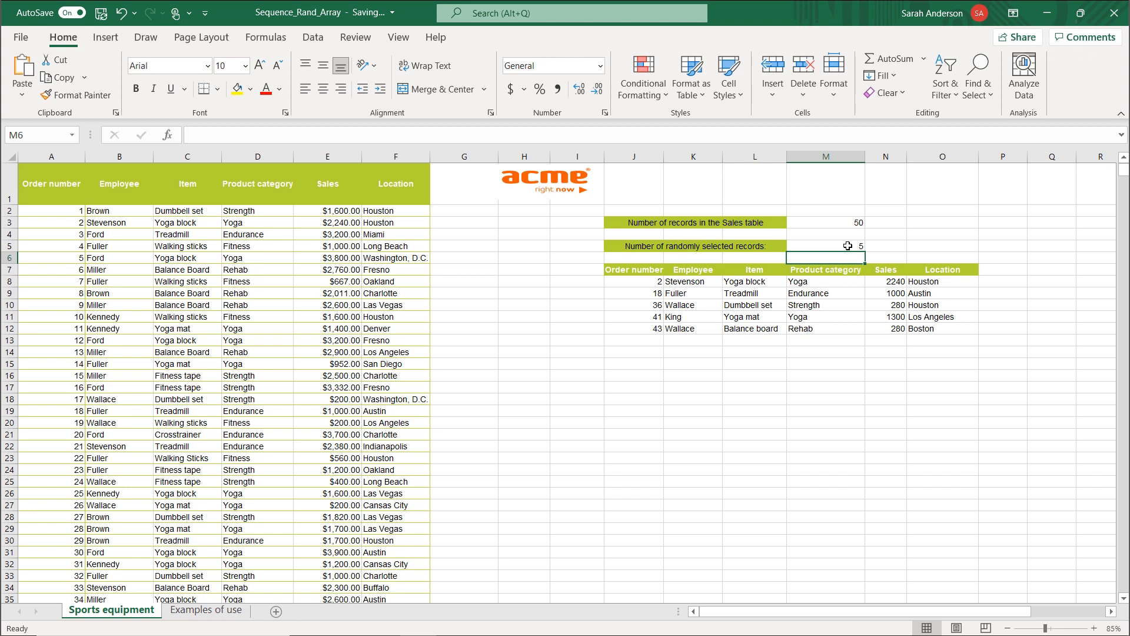
pyautogui.click(991, 362)
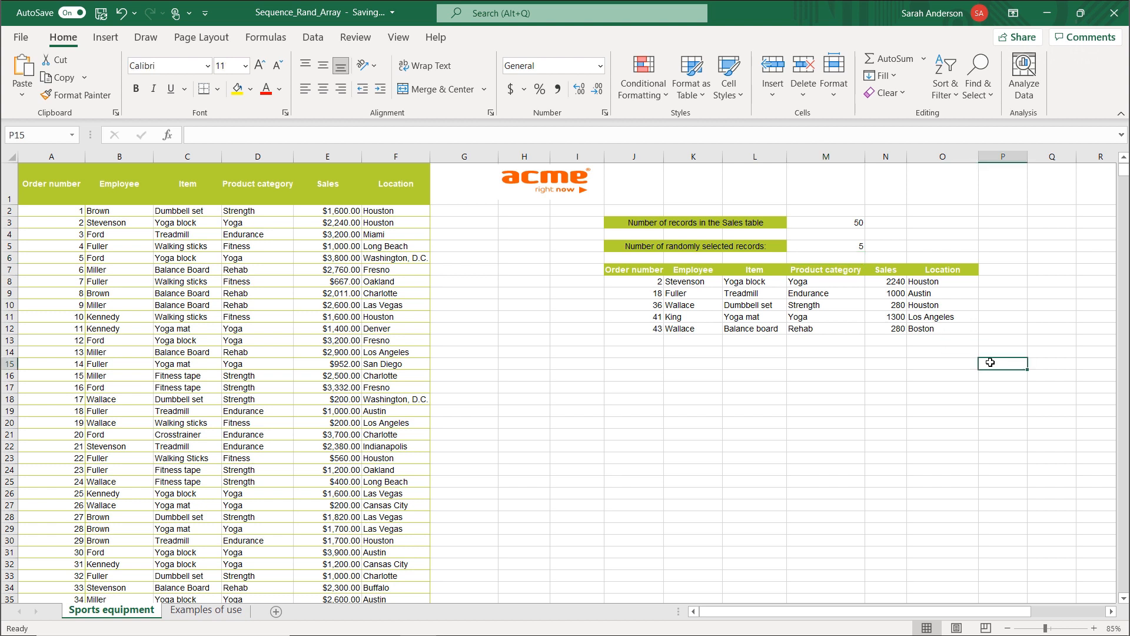